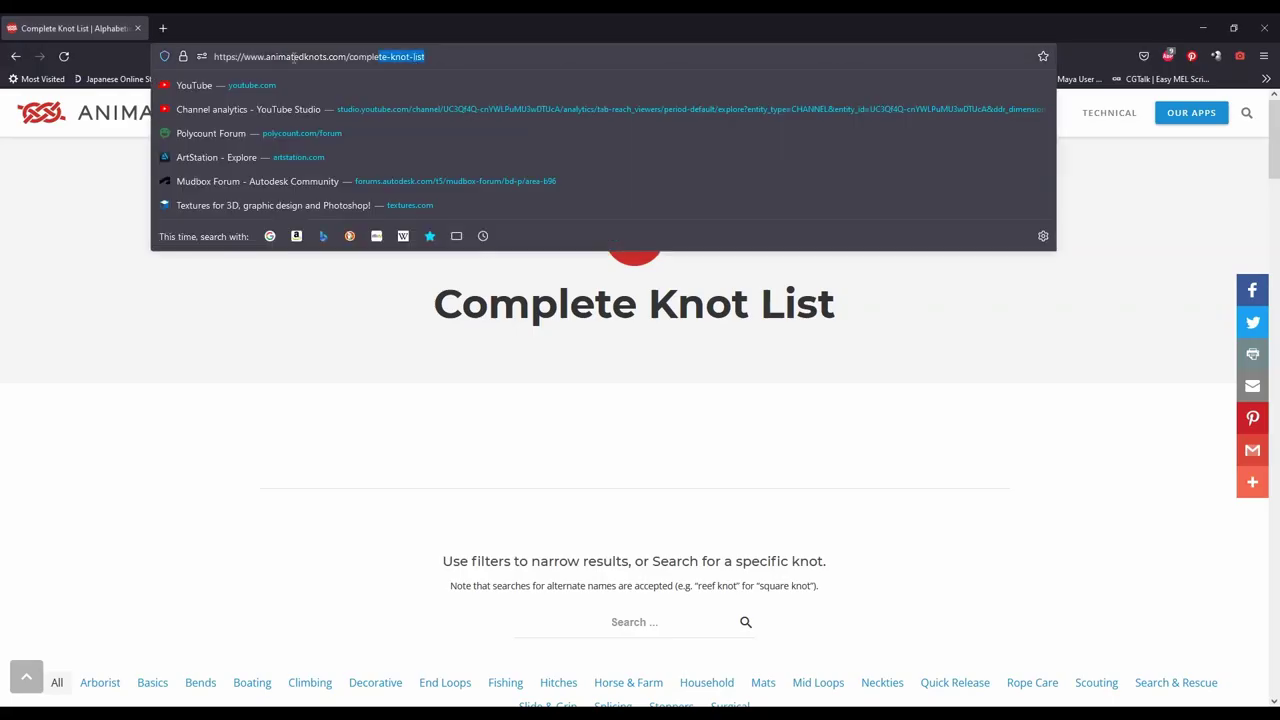
- Browse the complete knot list on animatedknots.com for knot references
left_click(153, 351)
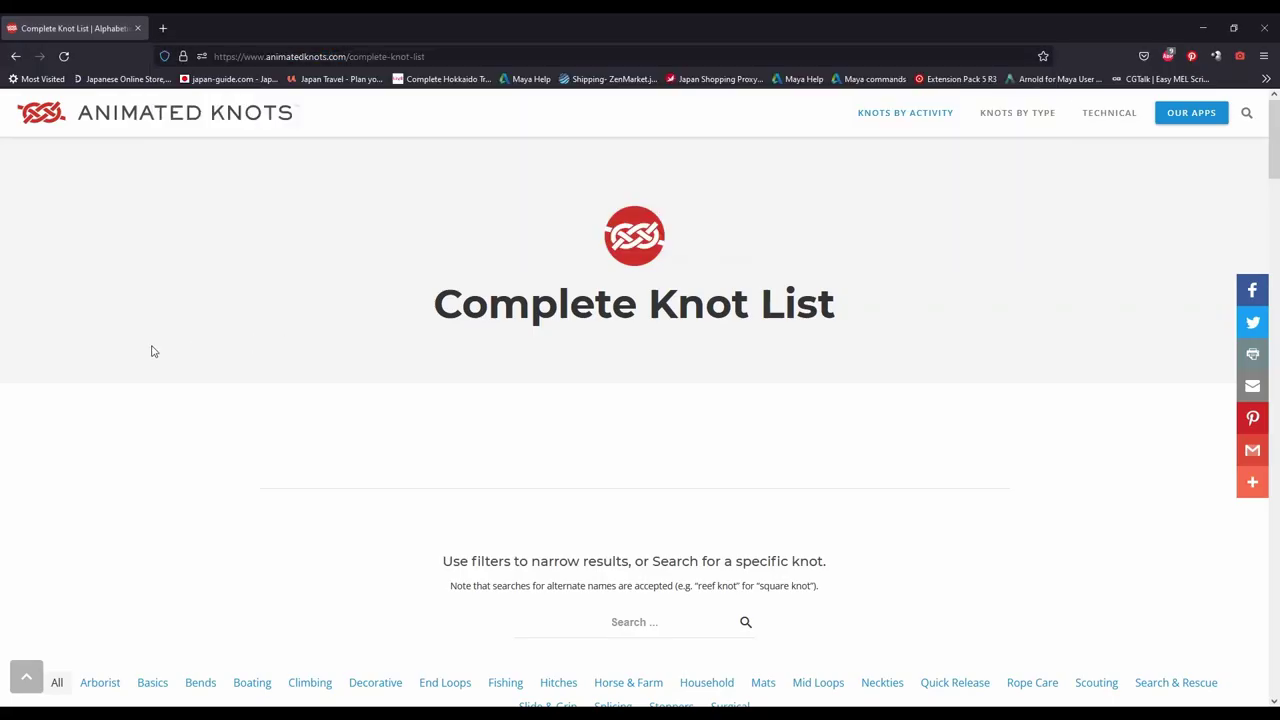
scroll(466, 380, "down", 1)
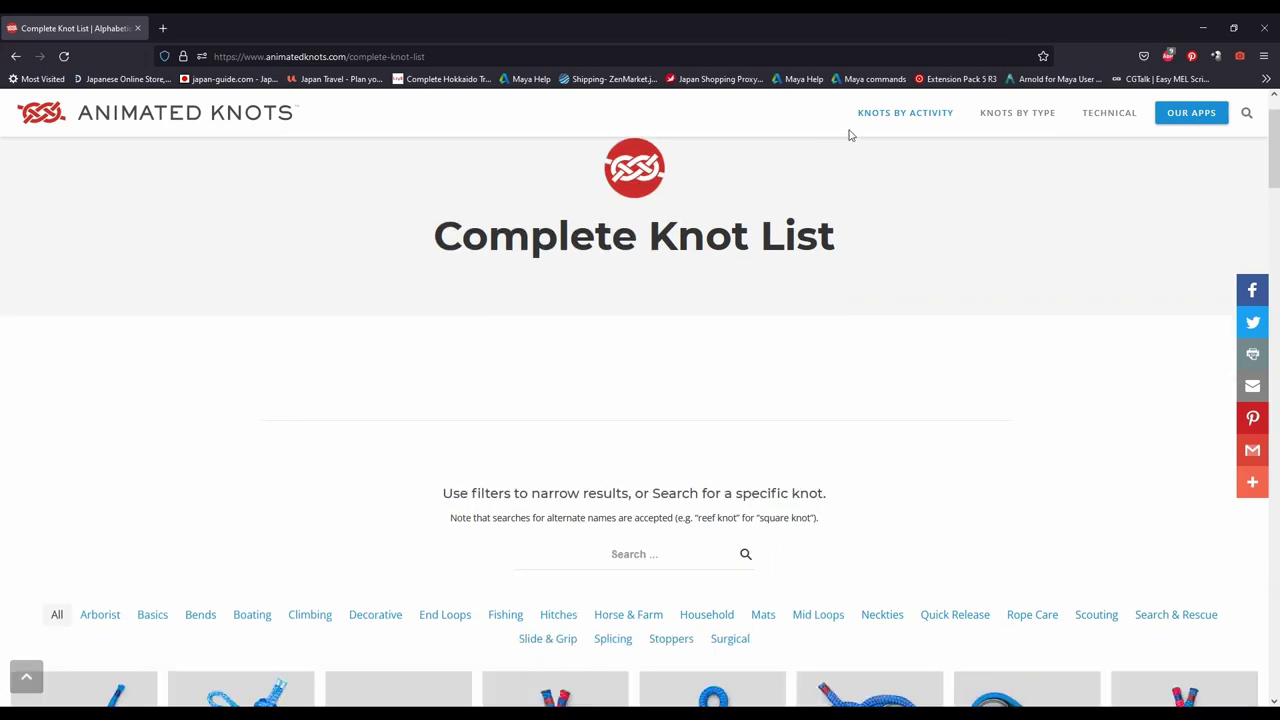
mouse_move(880, 113)
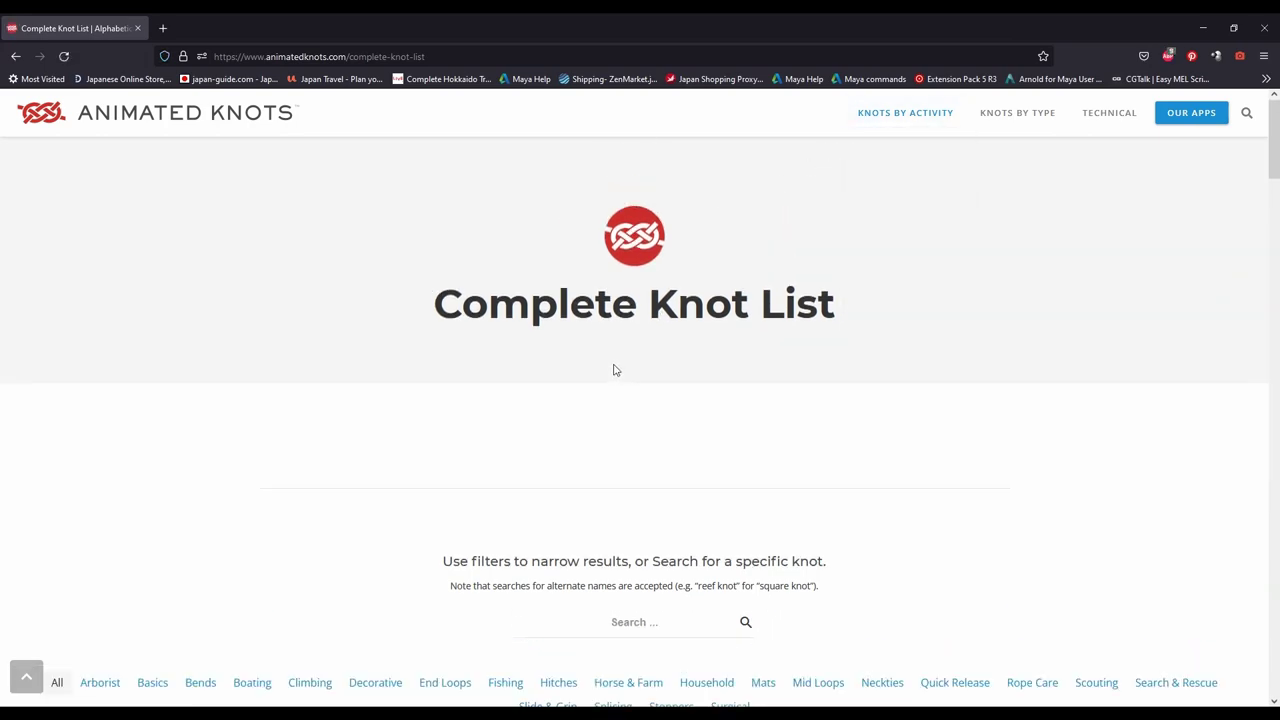
scroll(612, 367, "down", 3)
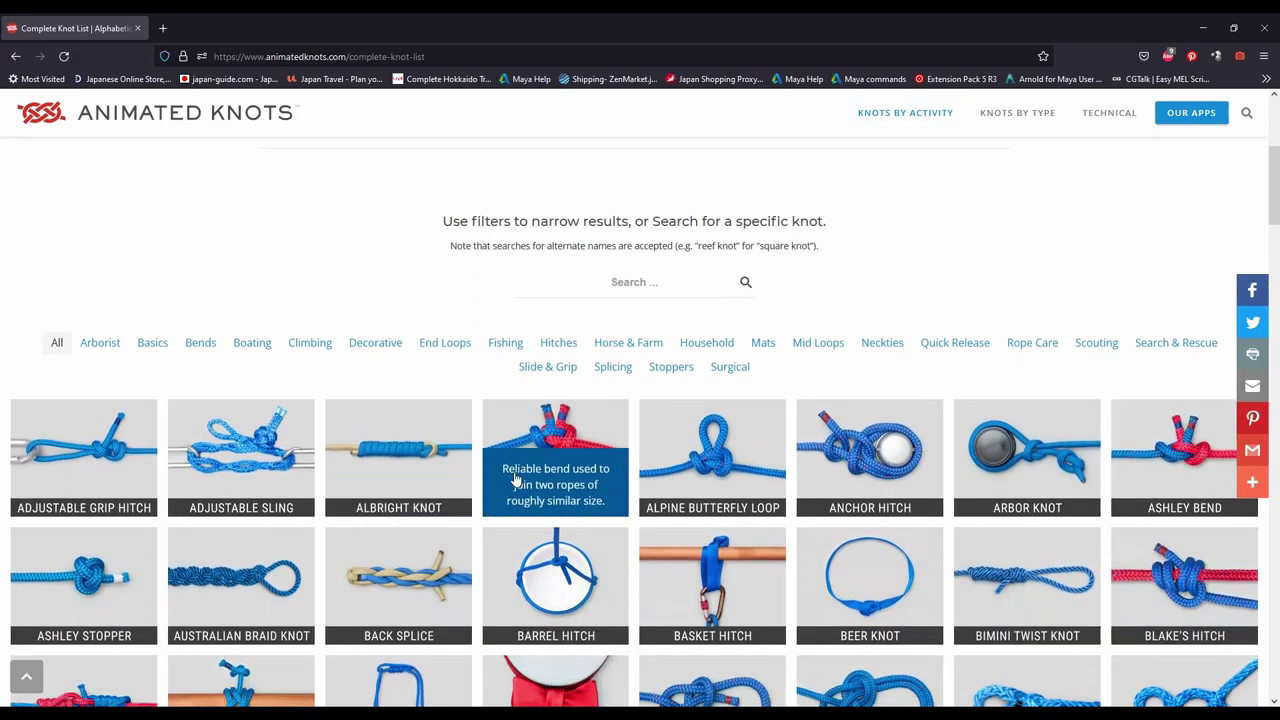
scroll(826, 347, "down", 2)
scroll(907, 390, "down", 3)
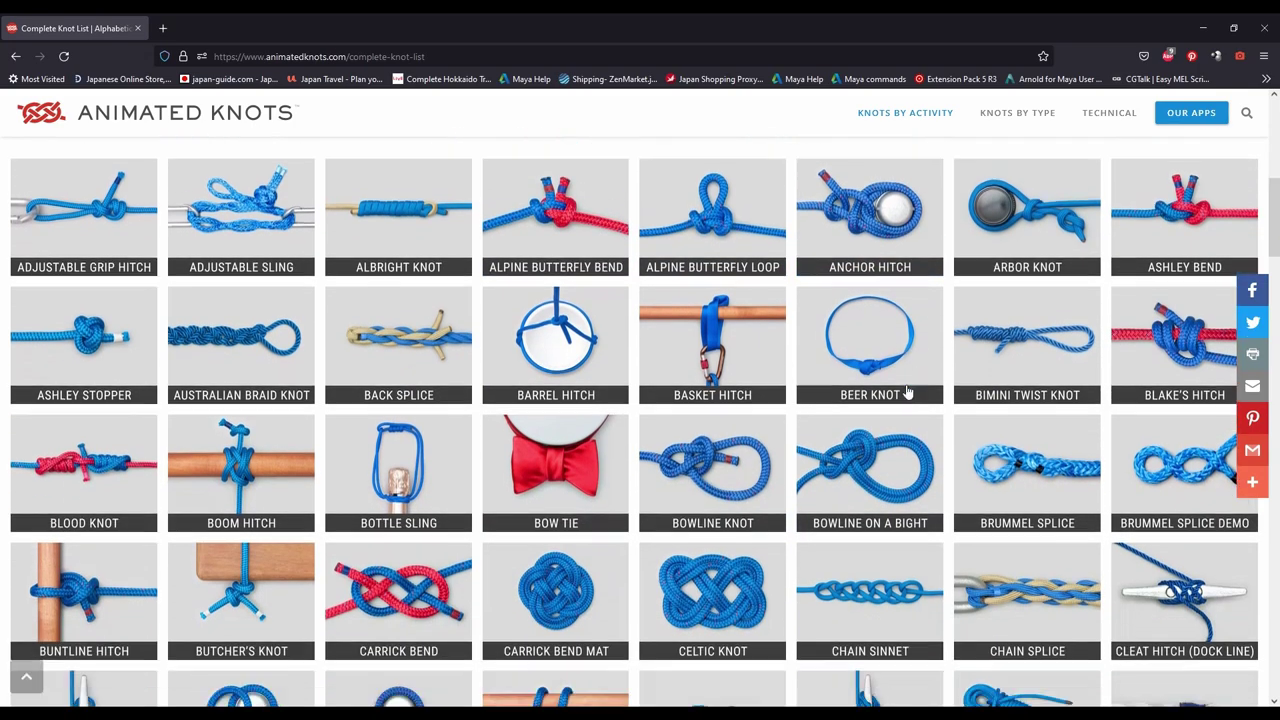
scroll(907, 395, "down", 3)
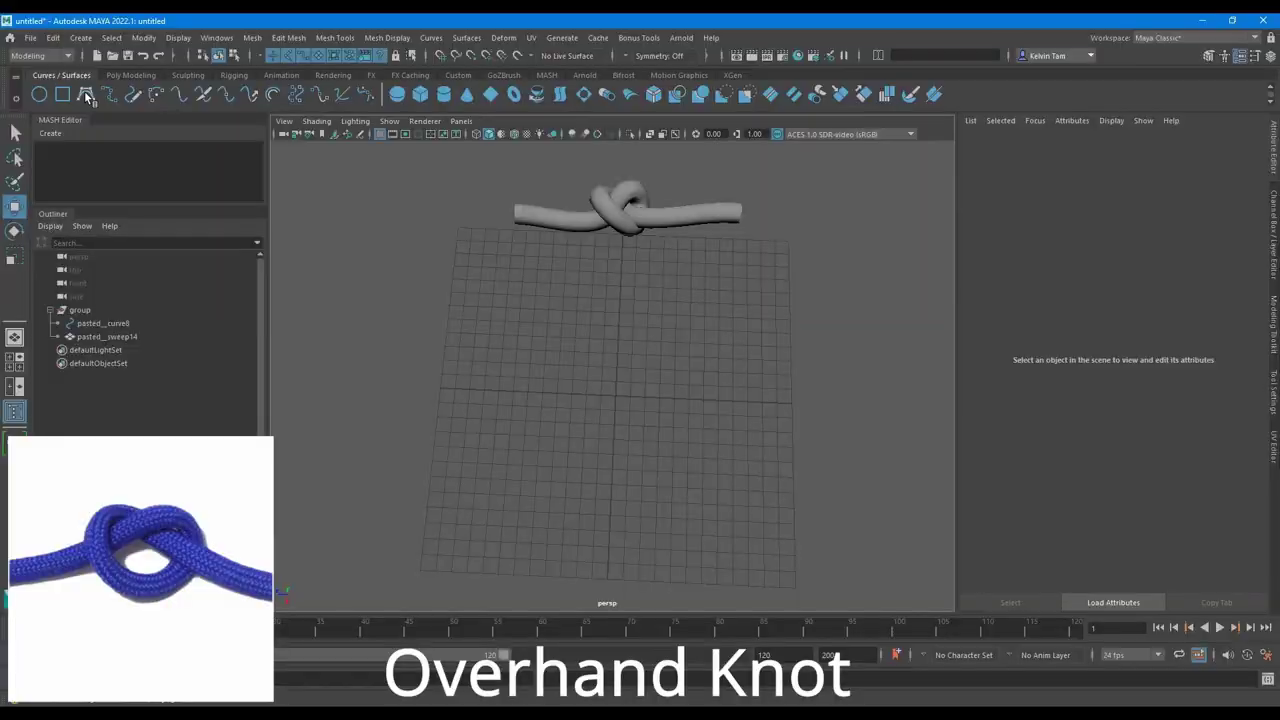
- Switch to Maya and draw the start of a cubic overhand-knot curve on the grid with the CV Curve Tool
left_click(1274, 412)
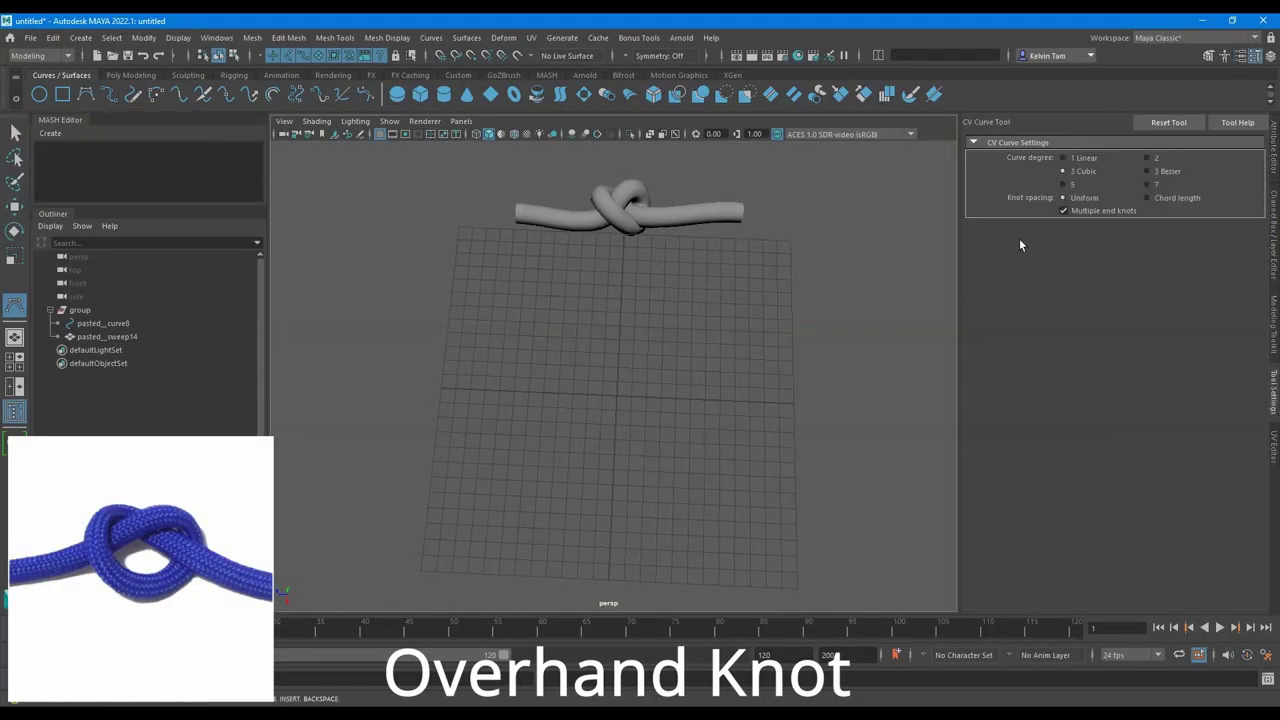
middle_click_drag(562, 370, 573, 392, "alt")
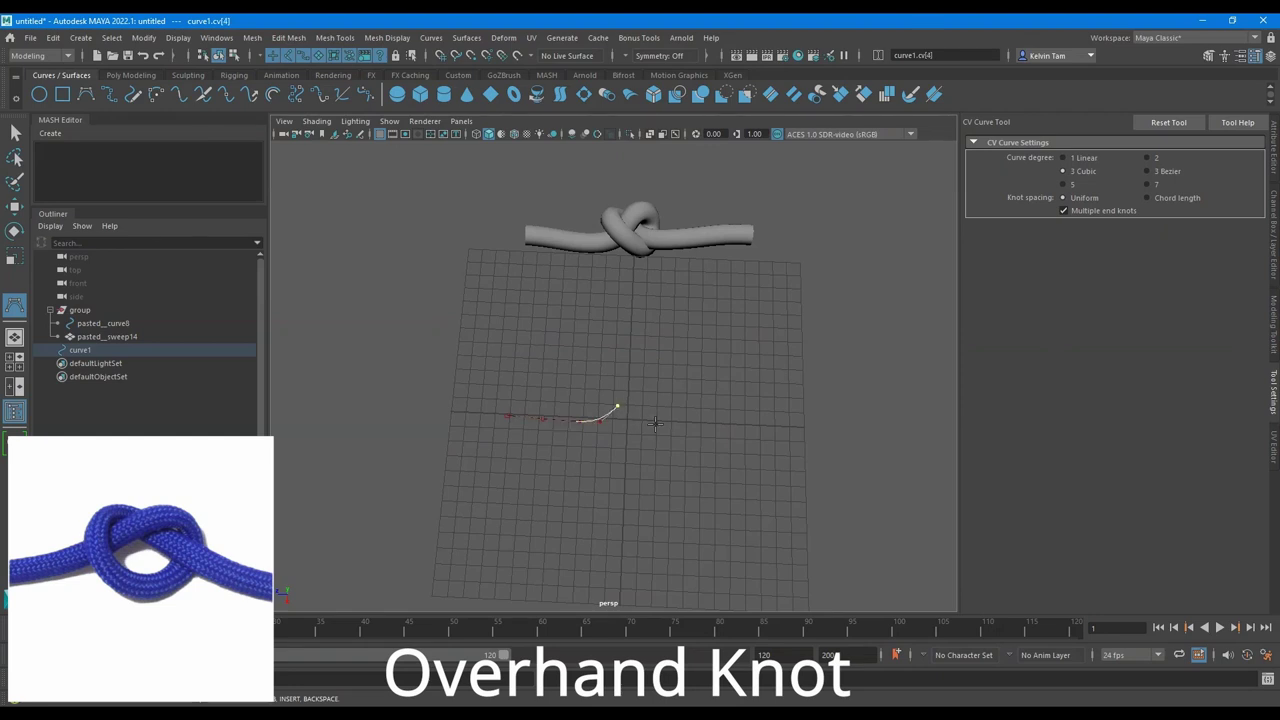
scroll(660, 414, "up", 2)
- Show the side view and turn on X-ray display so the reference rope's centre line can be followed
key("space")
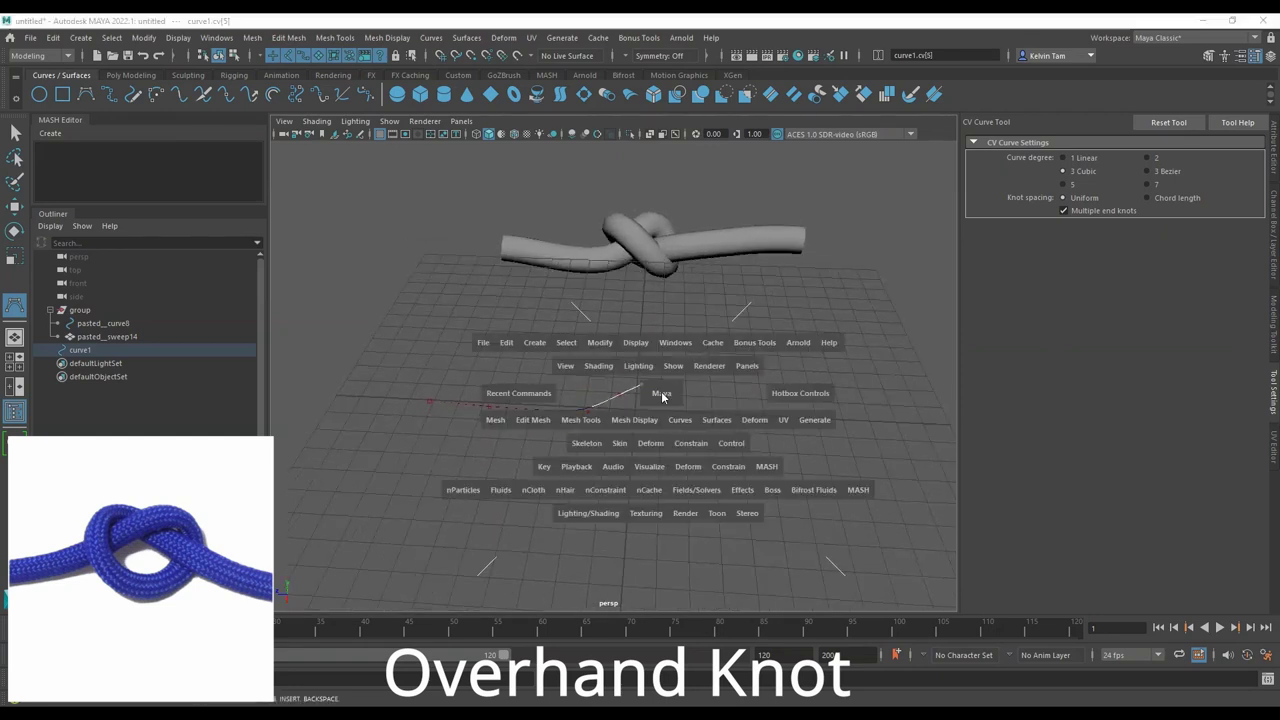
left_click_drag(661, 391, 691, 409)
key("space")
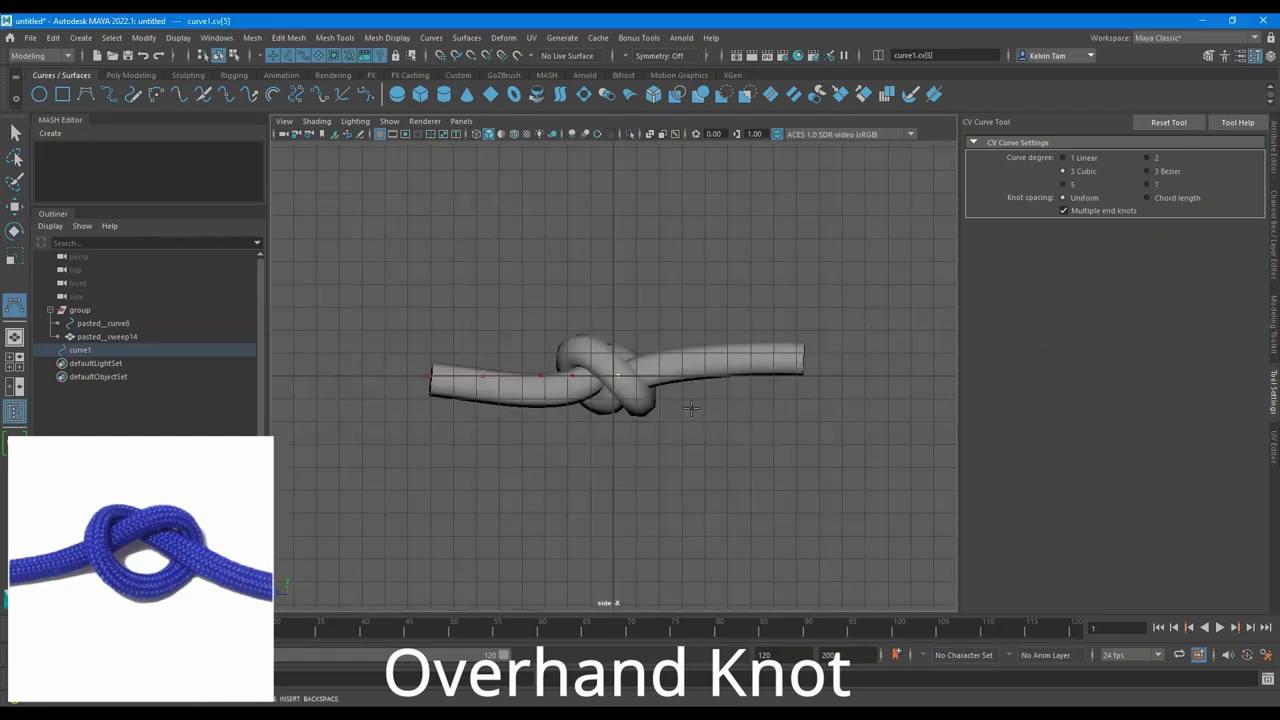
scroll(637, 387, "up", 3)
left_click(640, 134)
scroll(755, 425, "up", 2)
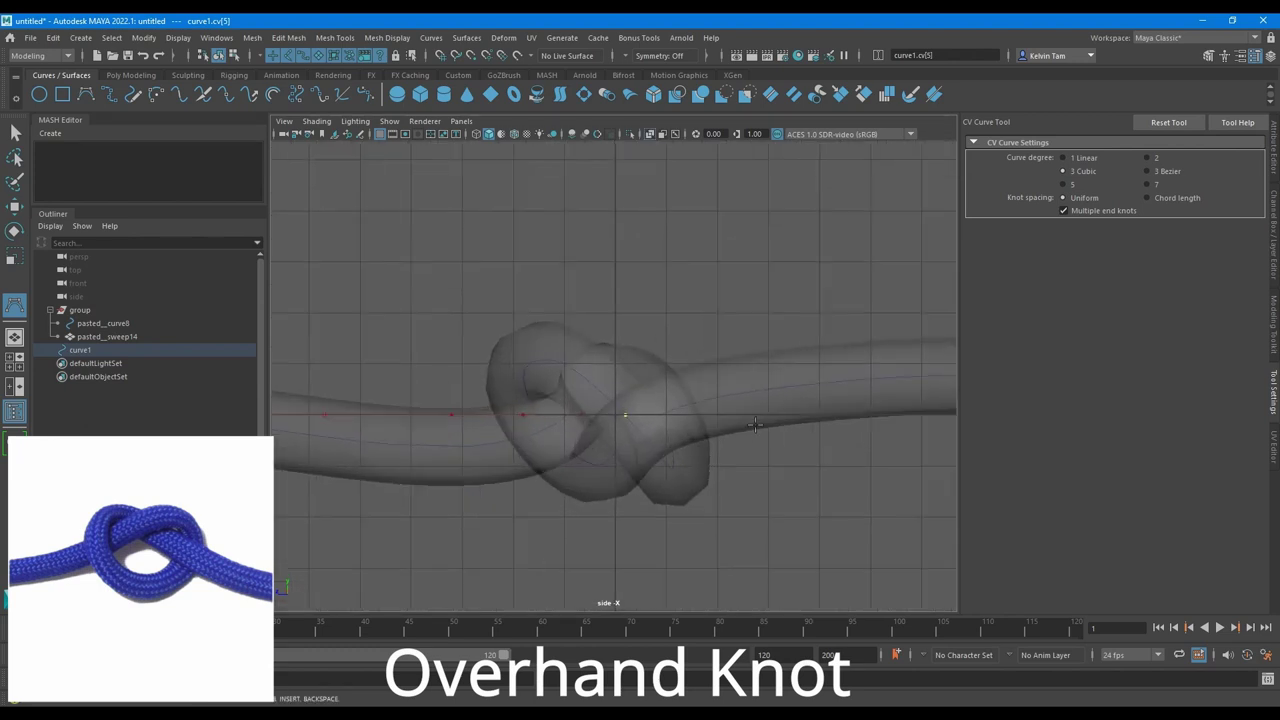
- Raise the curve's last control vertex and lower its middle vertices to follow the reference rope in the side view
key("w")
right_click_drag(711, 303, 576, 259)
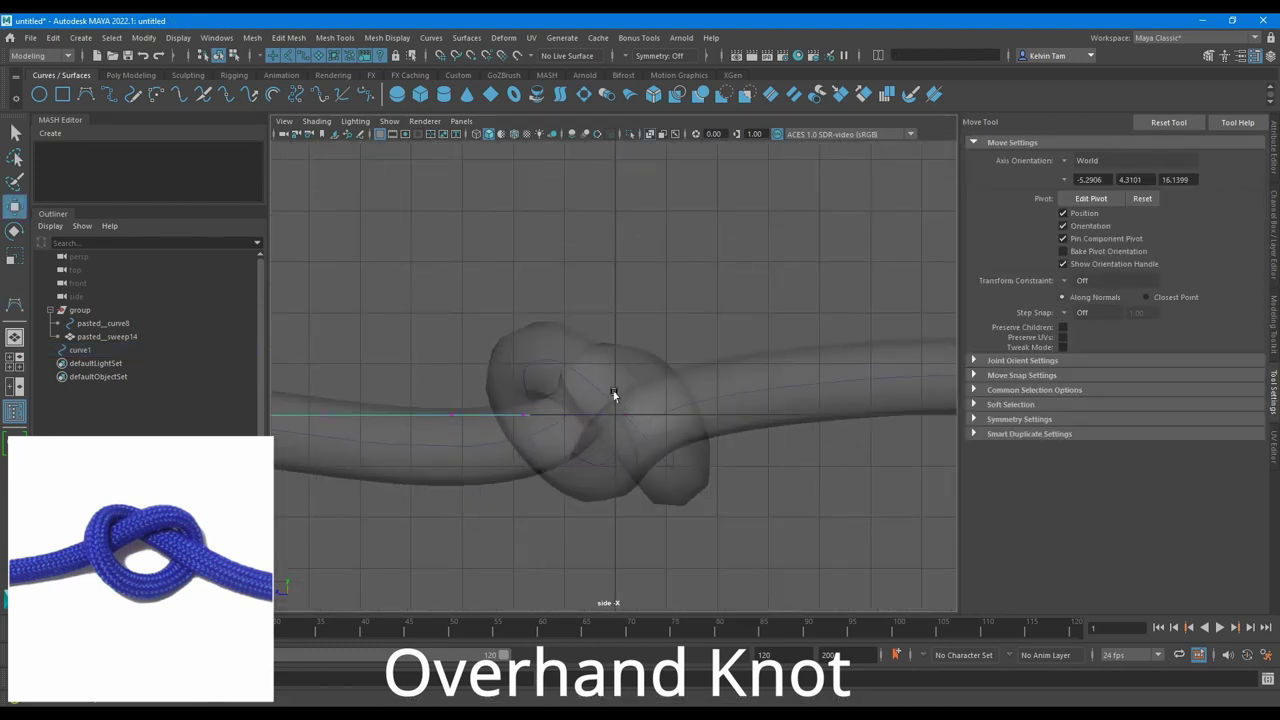
mouse_move(611, 389)
left_mouse_down()
mouse_move(649, 436)
mouse_move(614, 384)
left_mouse_up()
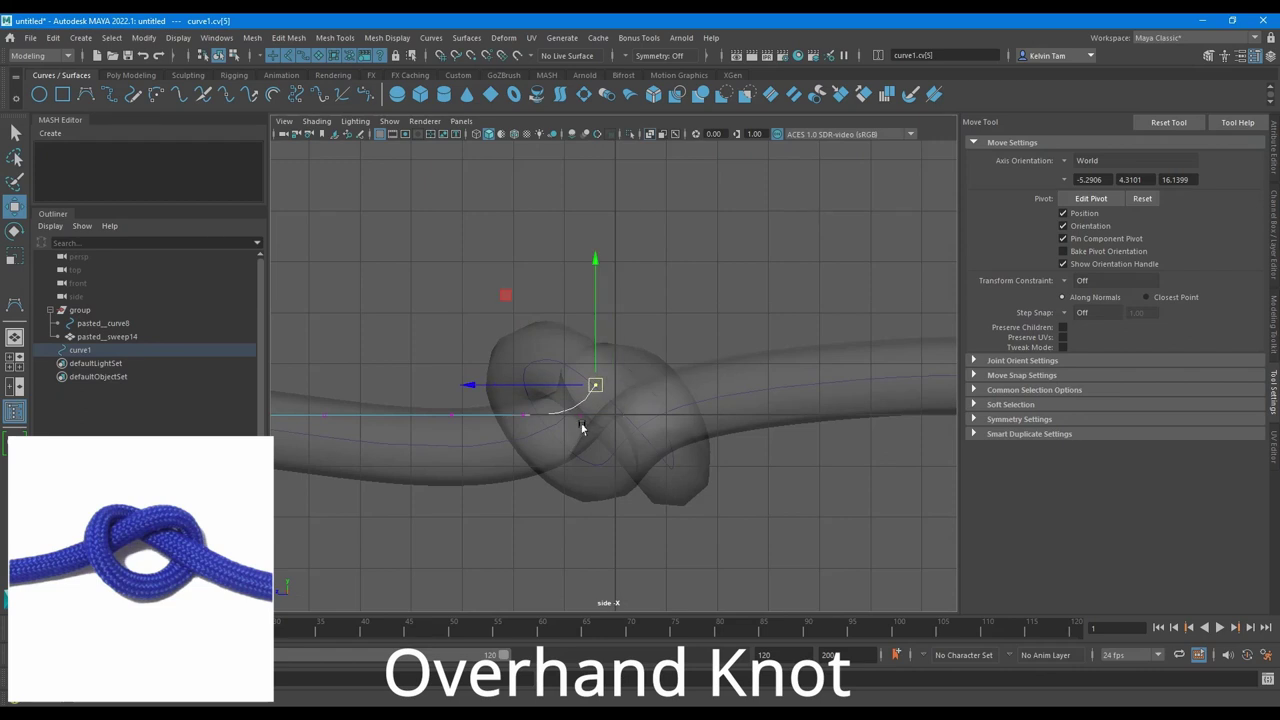
left_click_drag(516, 415, 497, 440)
middle_click_drag(452, 451, 657, 459, "alt")
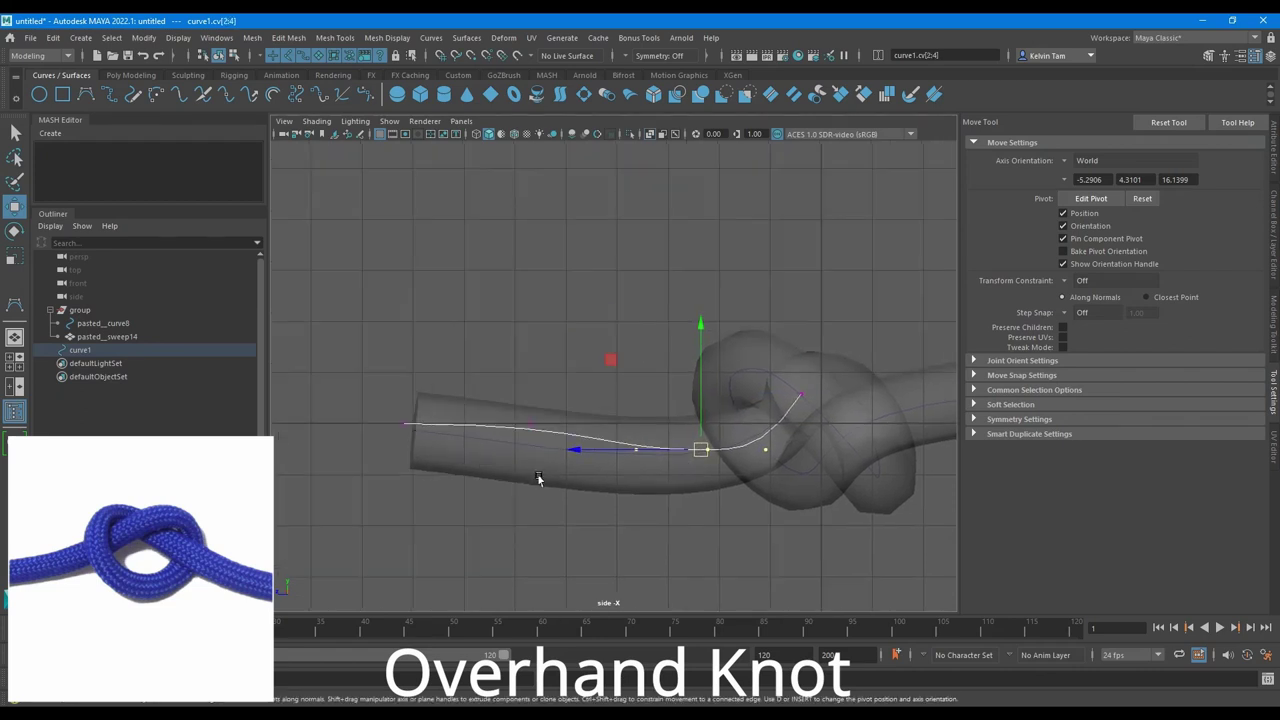
- Adjust the curve's starting and middle control vertices so the tail follows the centre of the reference rope
left_click_drag(540, 479, 384, 392)
key("e")
key("w")
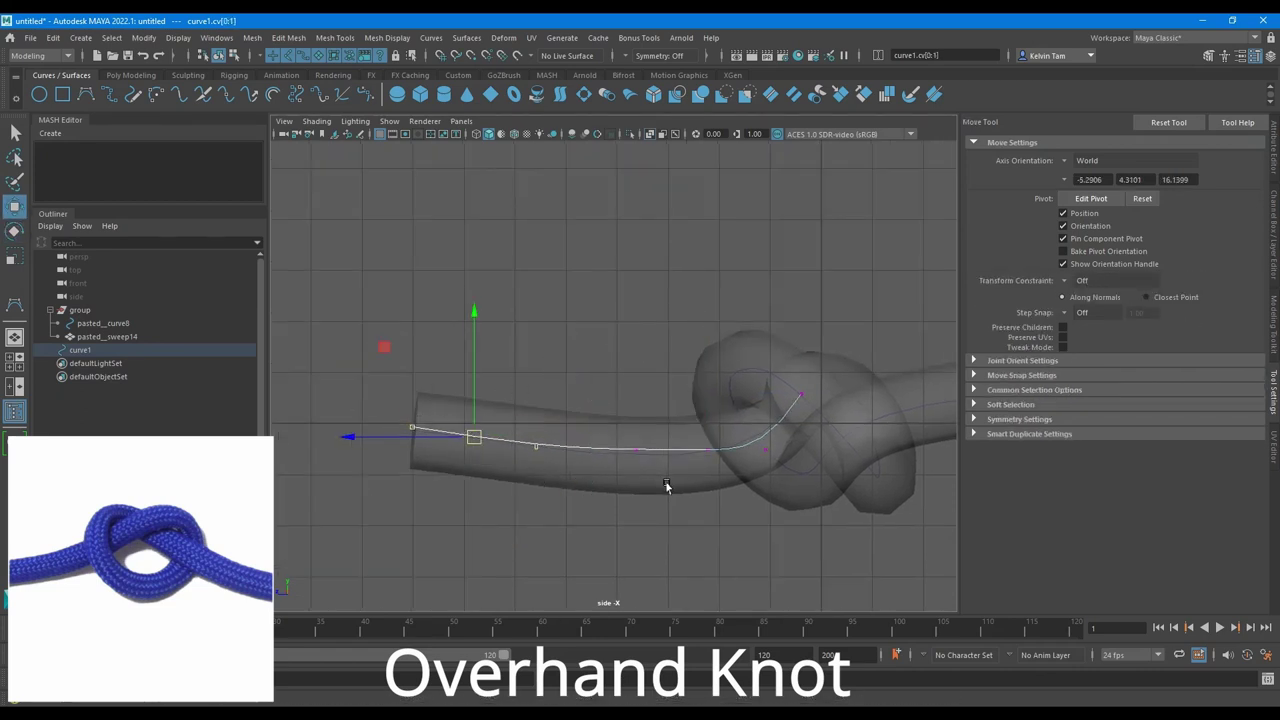
left_click(634, 457)
left_click(706, 456)
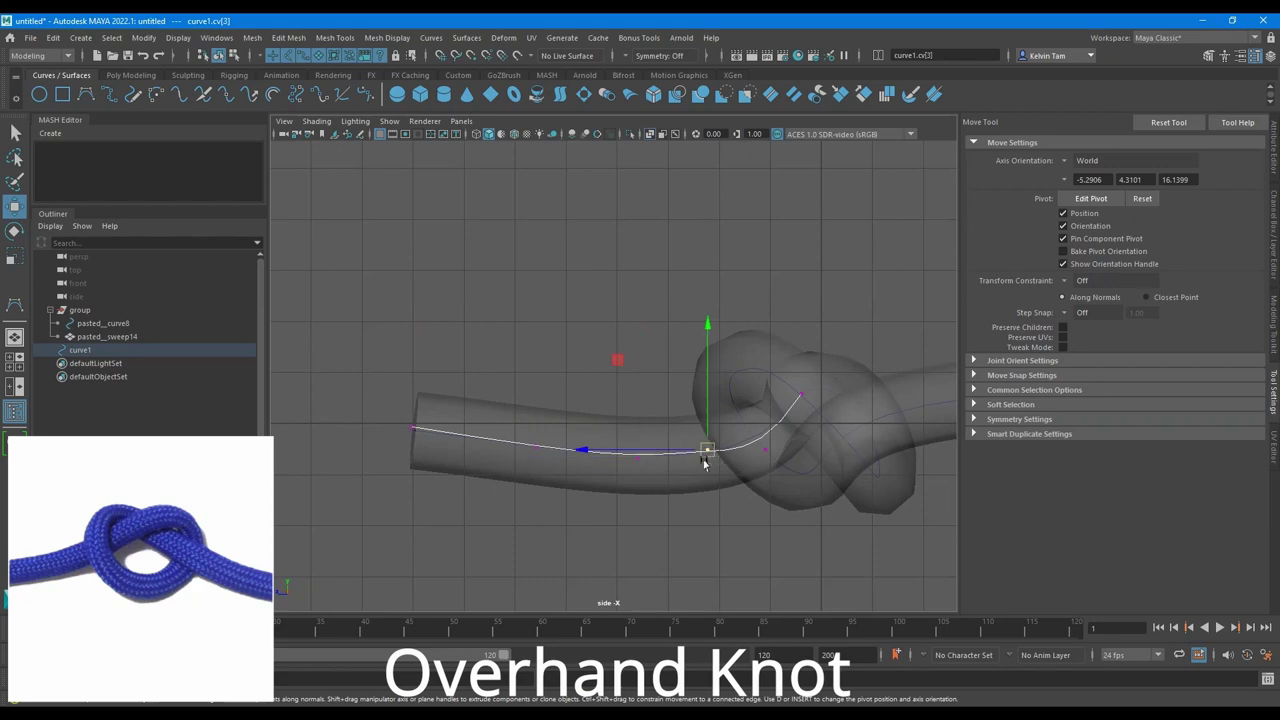
- Extend the curve from its end in the top view with the Add Points Tool, bending it around into a loop
left_click(802, 399)
middle_click_drag(802, 399, 652, 357, "alt")
right_click_drag(652, 357, 756, 368, "alt")
key("space")
left_click_drag(687, 353, 617, 354)
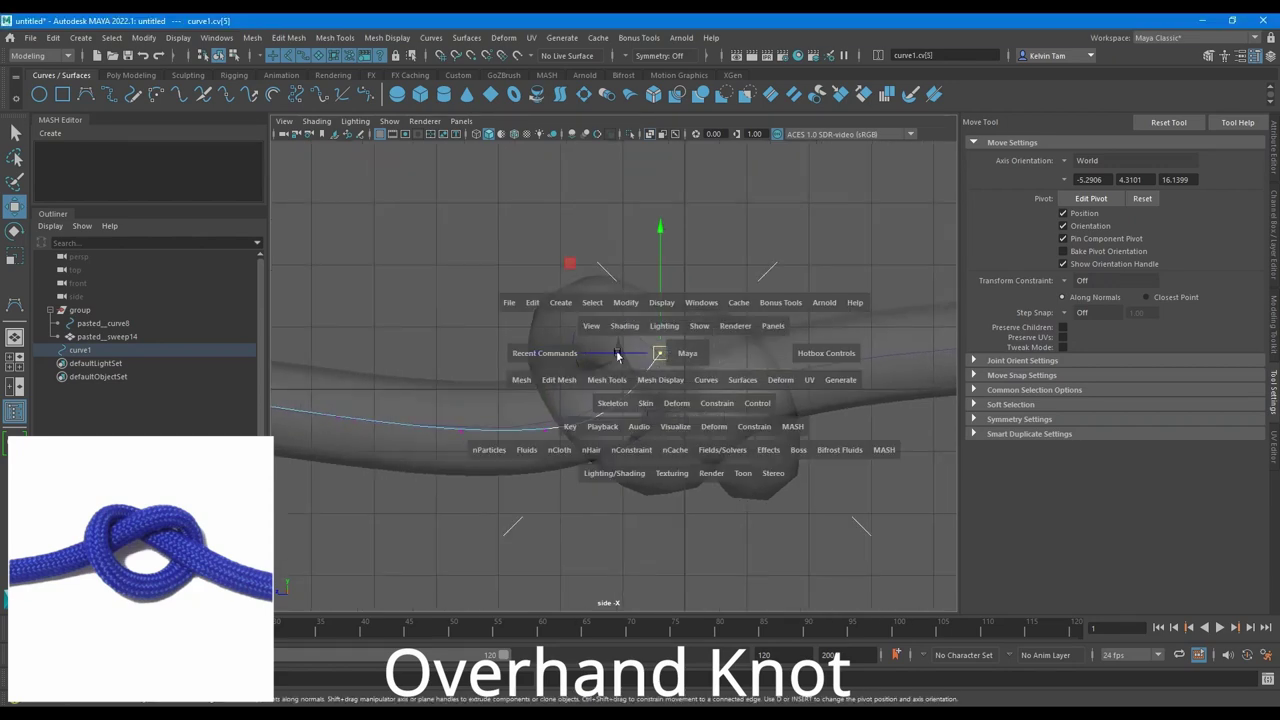
right_click_drag(631, 362, 534, 346, "alt")
middle_click_drag(534, 346, 640, 350, "alt")
right_click_drag(640, 350, 723, 400, "alt")
middle_click_drag(687, 384, 717, 400, "alt")
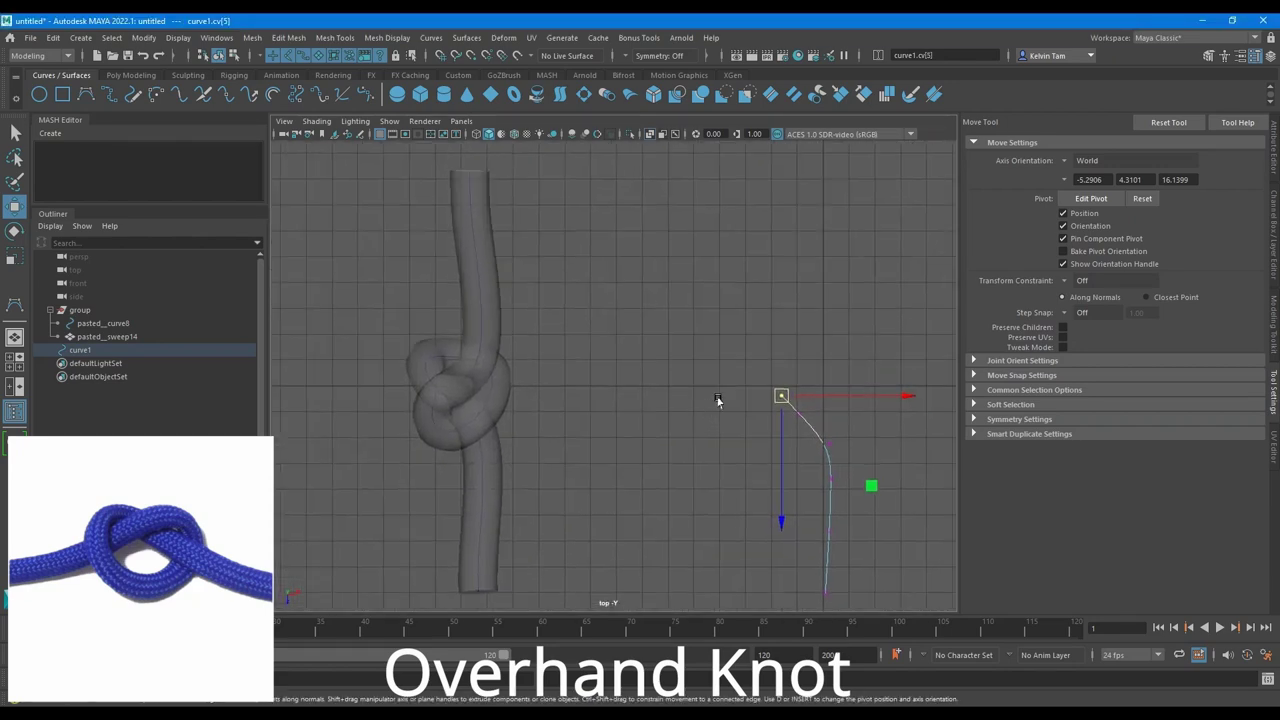
right_click_drag(788, 340, 779, 328)
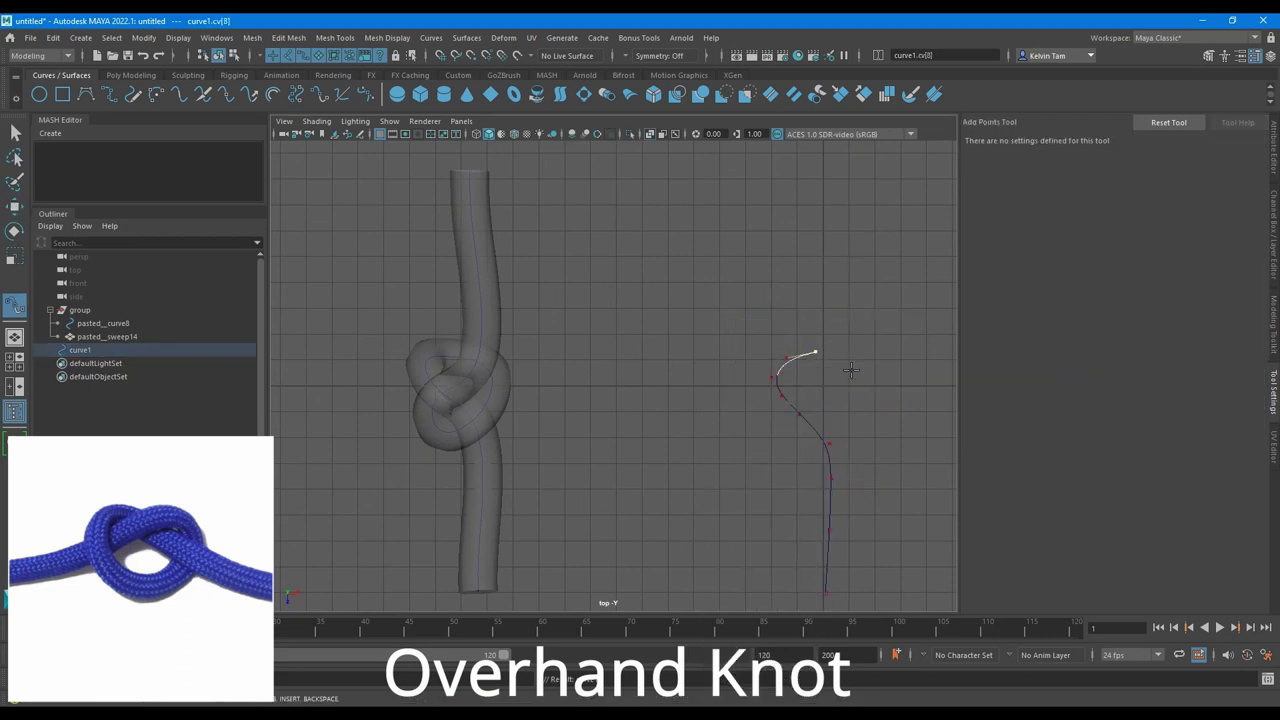
- Show the extended curve in the side view
key("space")
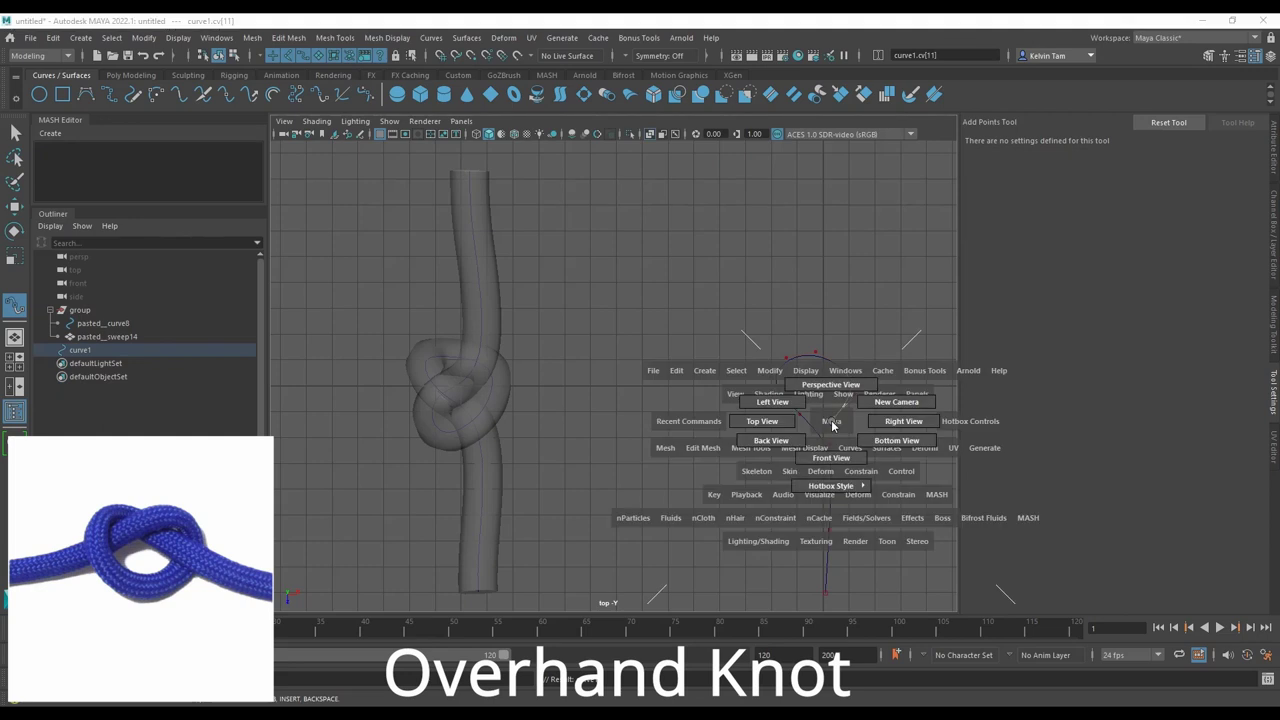
left_click_drag(883, 428, 884, 428)
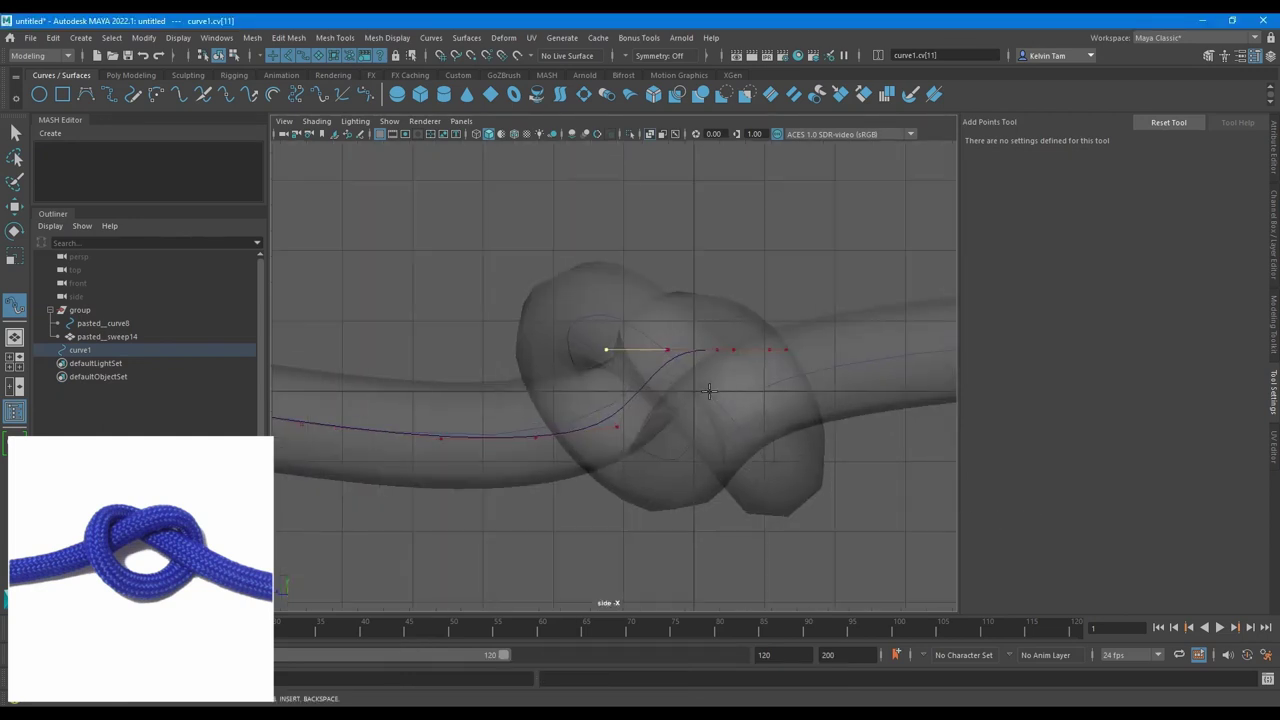
- Try to rotate the curve's last two control vertices with soft selection in the side view
key("w")
left_click_drag(593, 311, 690, 353)
key("e")
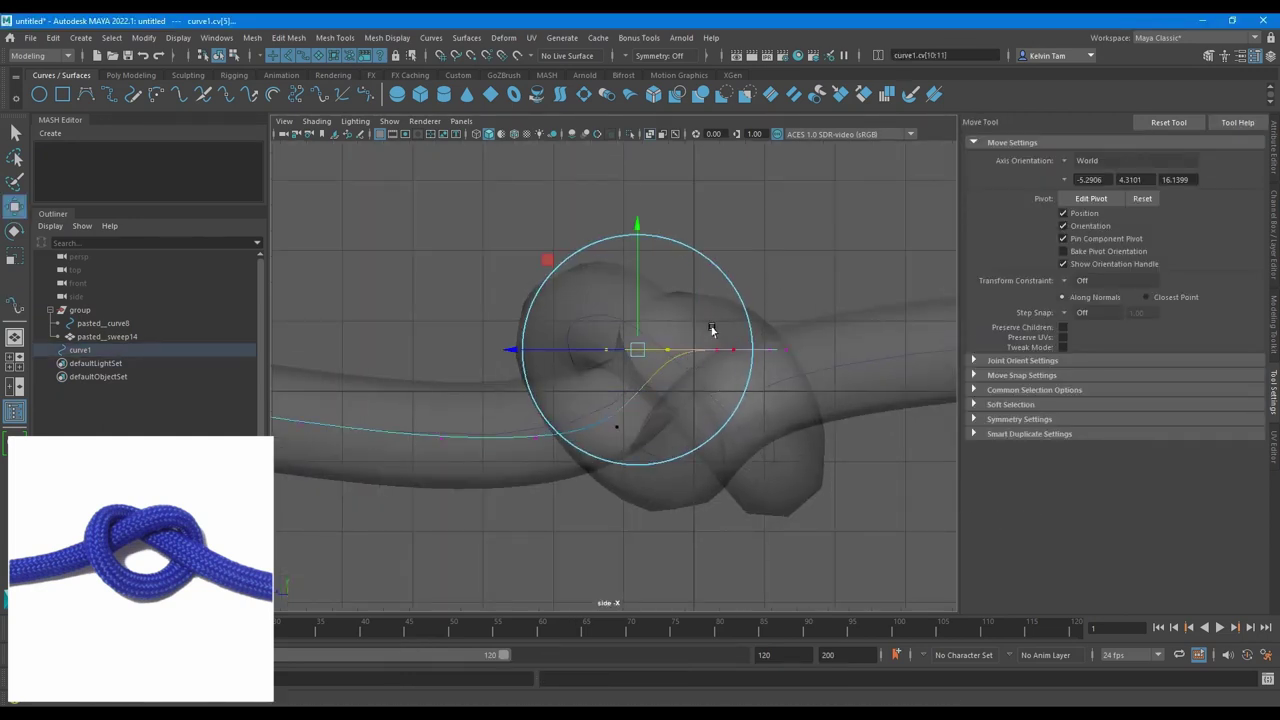
left_click_drag(740, 289, 766, 397)
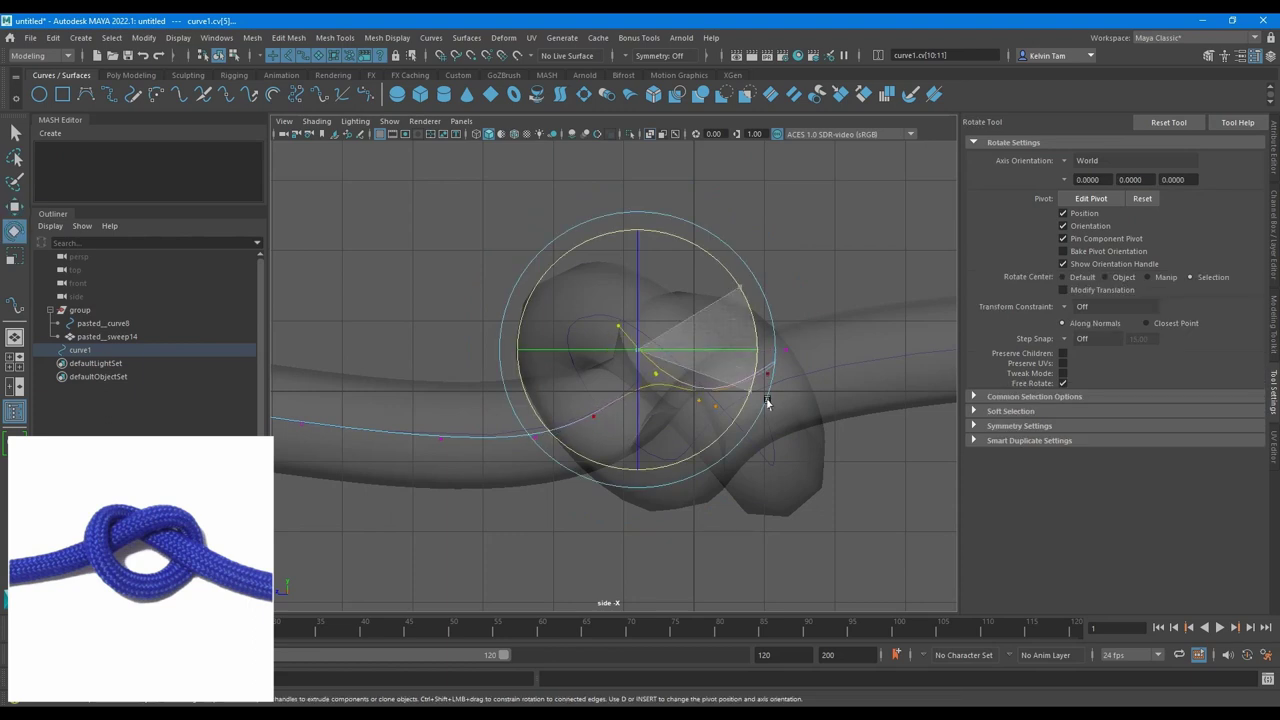
key("ctrl+z")
- Rotate the curve's last two control vertices with soft selection and move them down along the reference knot's lower loop
key("w")
left_click_drag(545, 314, 677, 339)
key("b")
key("e")
key("q")
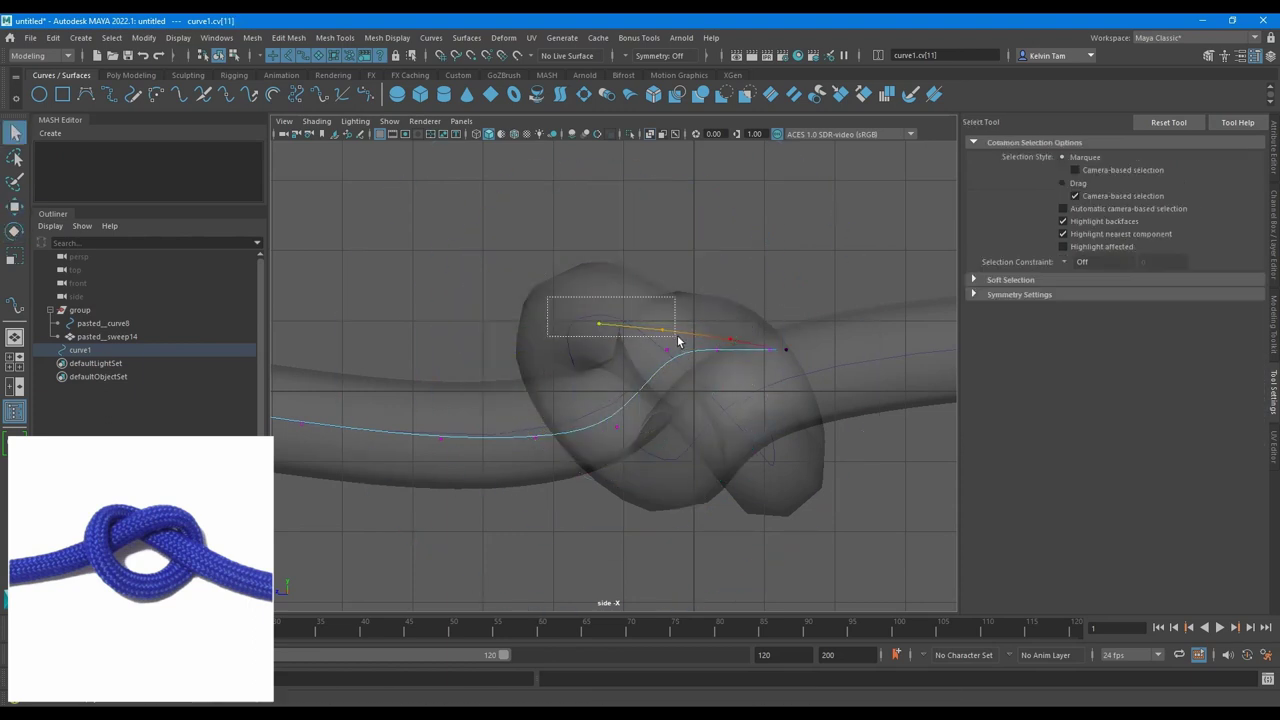
key("e")
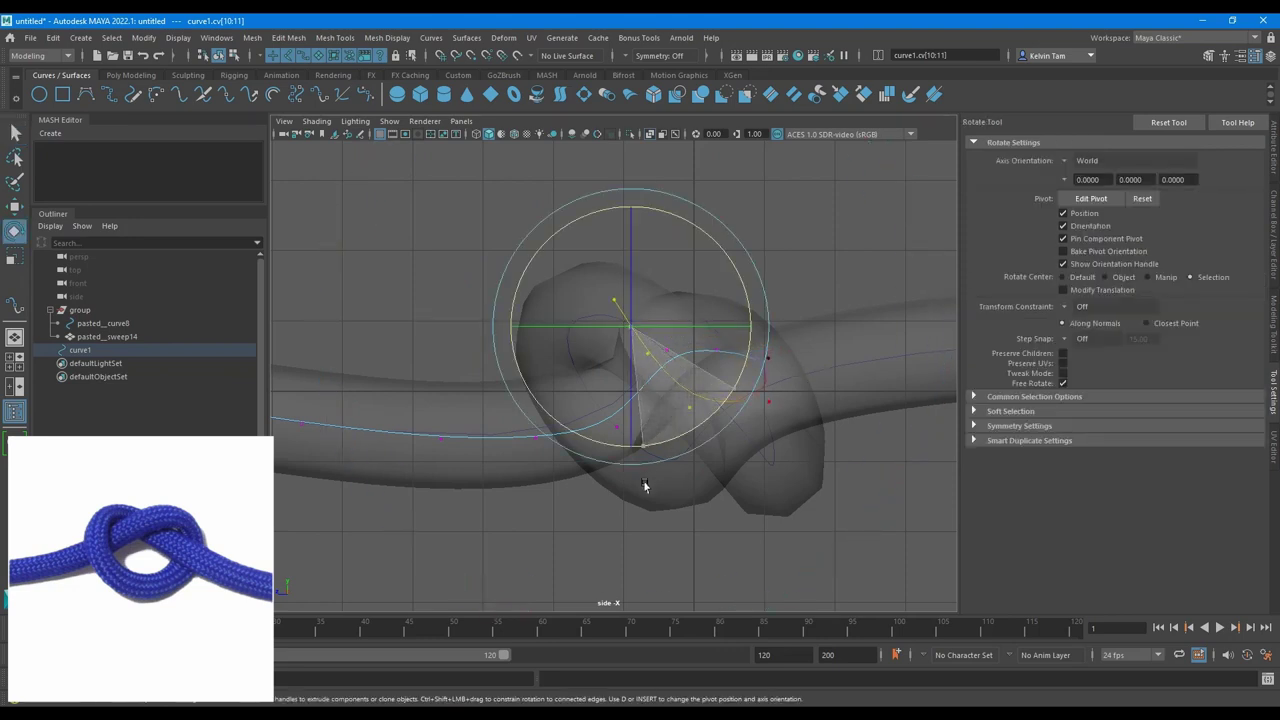
key("w")
left_click_drag(632, 324, 706, 421)
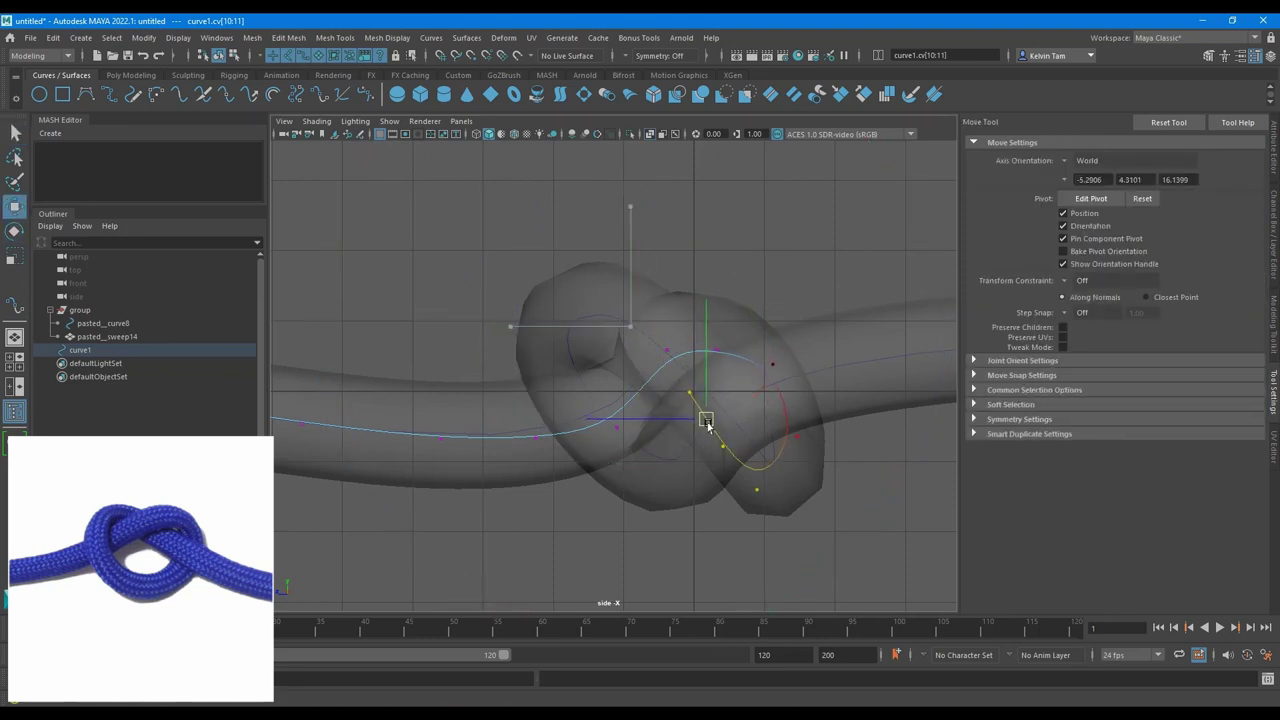
- Turn off soft selection and reposition individual control vertices to round the top of the loop in the side view
left_click(799, 446)
left_click(719, 357)
key("b")
left_click_drag(718, 358, 719, 327)
left_click(668, 343)
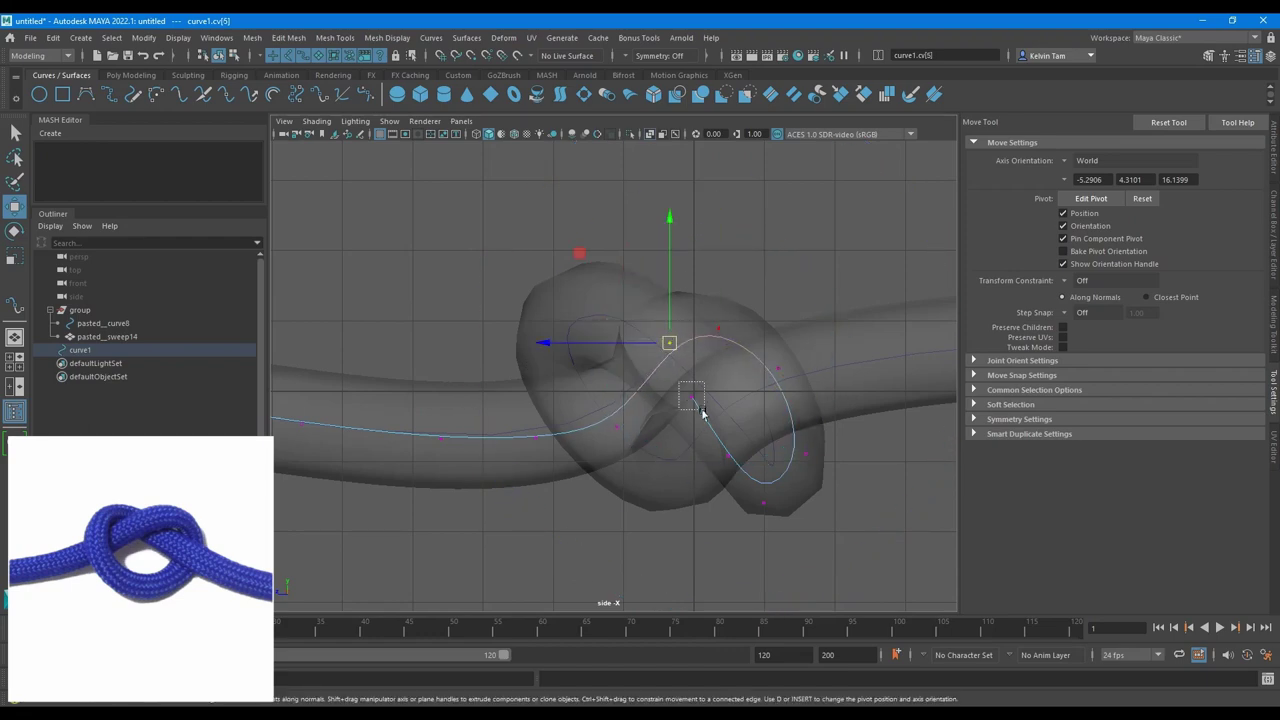
- Extend the curve in the perspective view with the Add Points Tool, carrying its end back across and through the loop
key("space")
left_click_drag(679, 382, 530, 392)
left_click(642, 395)
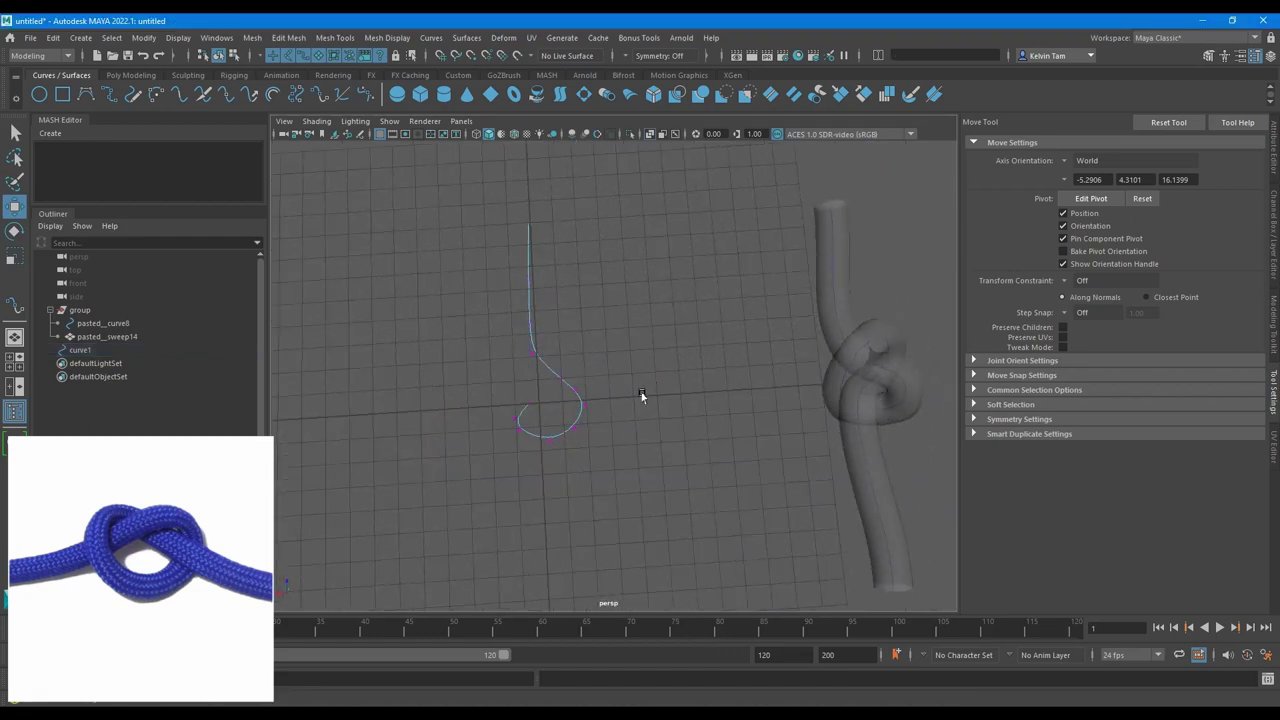
middle_click_drag(642, 395, 641, 318, "alt")
mouse_move(566, 323)
right_mouse_down()
mouse_move(625, 304)
mouse_move(570, 314)
right_mouse_up()
scroll(545, 340, "up", 3)
left_click(592, 312)
mouse_move(545, 308)
left_mouse_down("alt")
mouse_move(578, 277)
mouse_move(560, 318)
left_mouse_up("alt")
middle_click_drag(530, 335, 594, 354, "alt")
scroll(592, 340, "up", 5)
left_click(589, 269)
scroll(660, 249, "down", 5)
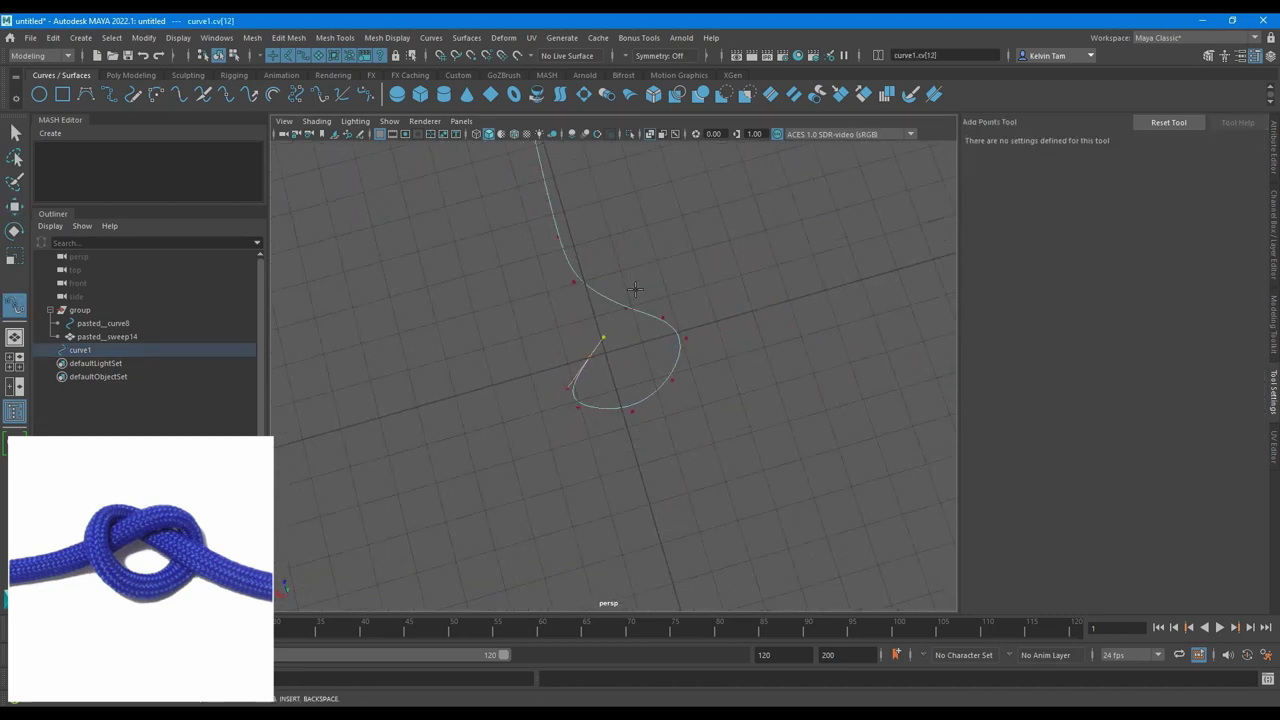
left_click_drag(635, 290, 529, 263, "alt")
left_click(612, 338)
- Raise the pair of control vertices (cv[10:11]) on the loop's far side so the strand lifts over the curve
key("w")
left_click(541, 295)
left_click(506, 332)
left_click_drag(506, 332, 592, 386, "alt")
left_click(586, 337)
left_click(555, 368)
left_click_drag(594, 389, 524, 328)
left_click_drag(558, 248, 556, 226)
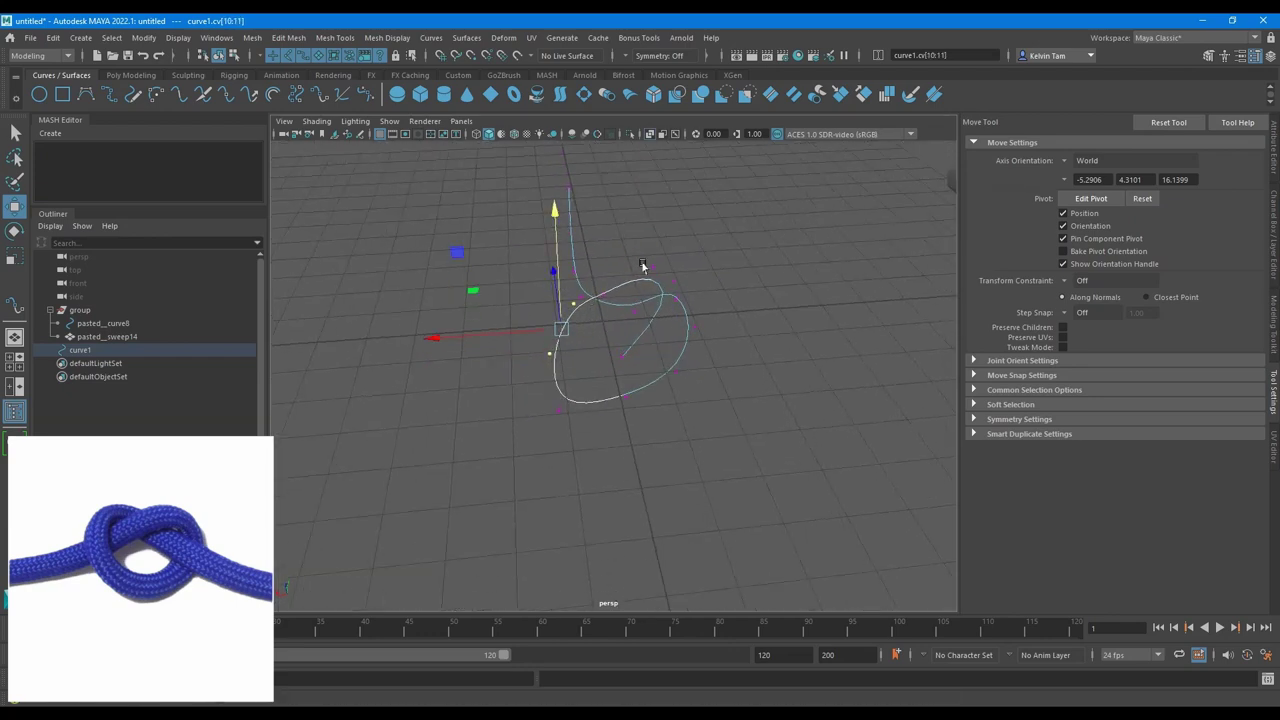
- Raise the next control vertex (cv[12]) so the returning strand passes above the curve's first section
left_click(608, 311)
left_click_drag(643, 266, 628, 290, "alt")
left_click_drag(608, 206, 608, 175)
- Reposition the control vertices along the loop's lower bend, including cv[7:8], to round out its shape
left_click_drag(664, 325, 704, 418, "alt")
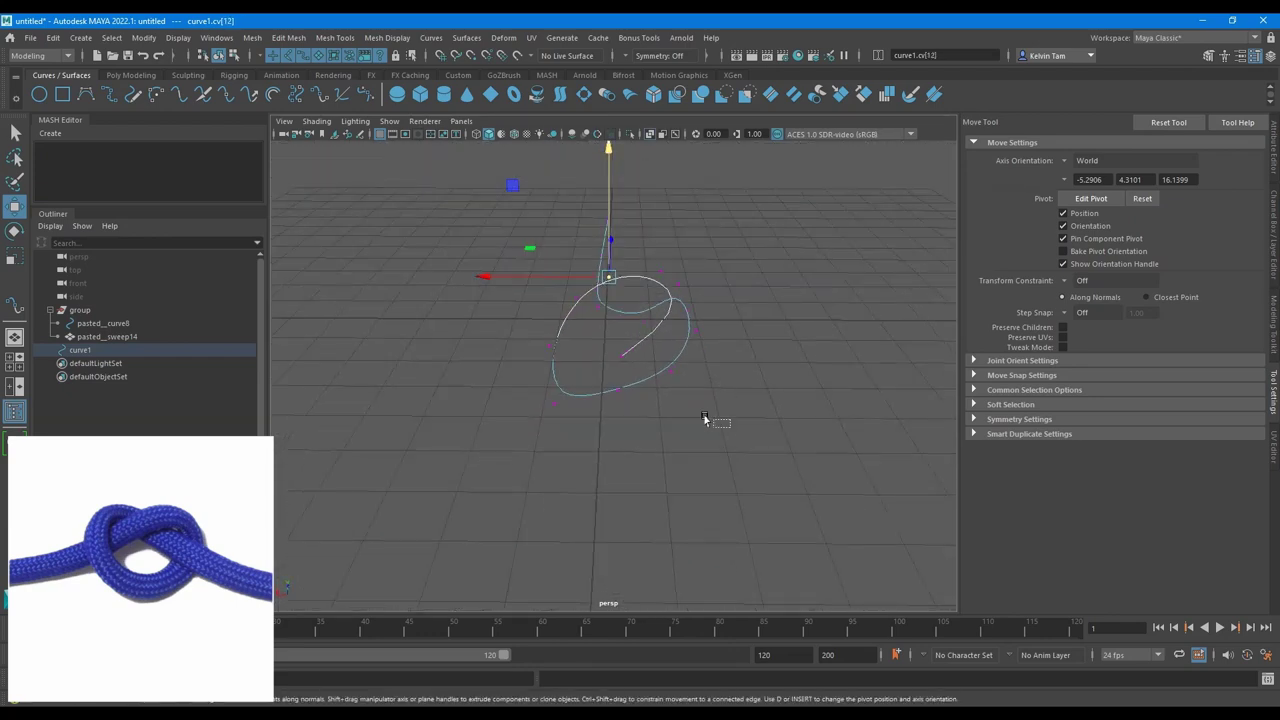
key("e")
key("w")
left_click_drag(646, 266, 645, 280)
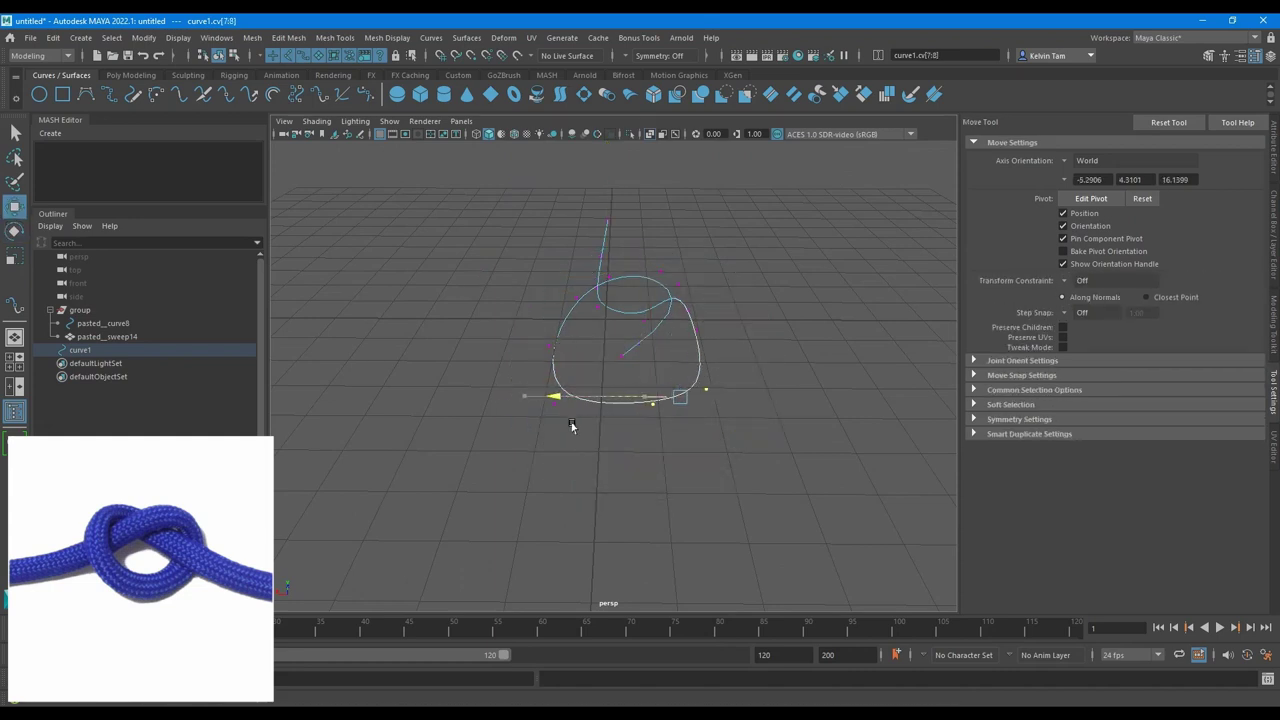
left_click_drag(571, 426, 511, 383)
left_click_drag(545, 294, 545, 286)
left_click_drag(474, 397, 490, 395)
left_click_drag(668, 346, 696, 424, "alt")
left_click(627, 385)
left_click_drag(637, 383, 617, 287, "alt")
- Select the whole curve and extend its end with the Add Points Tool to form the knot's second tail
right_click_drag(630, 266, 668, 249)
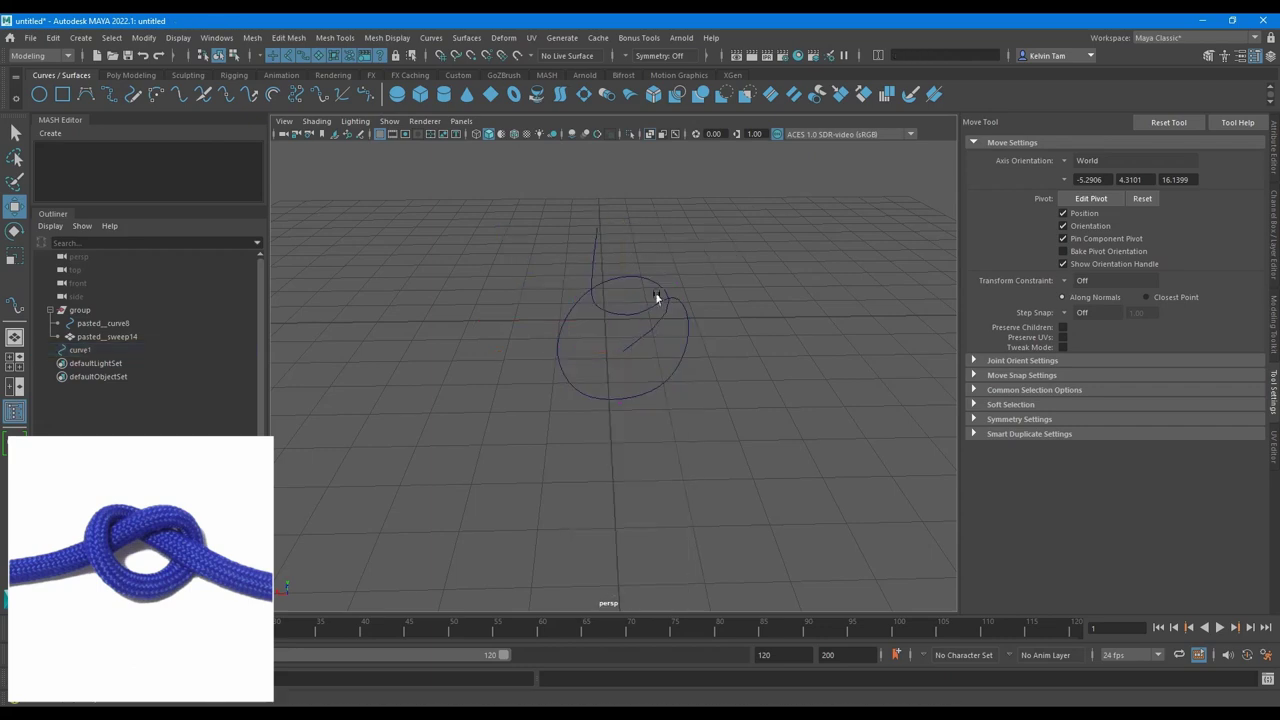
left_click(658, 298)
left_click_drag(660, 300, 780, 350, "alt")
right_click(780, 350, "shift")
left_click(779, 311)
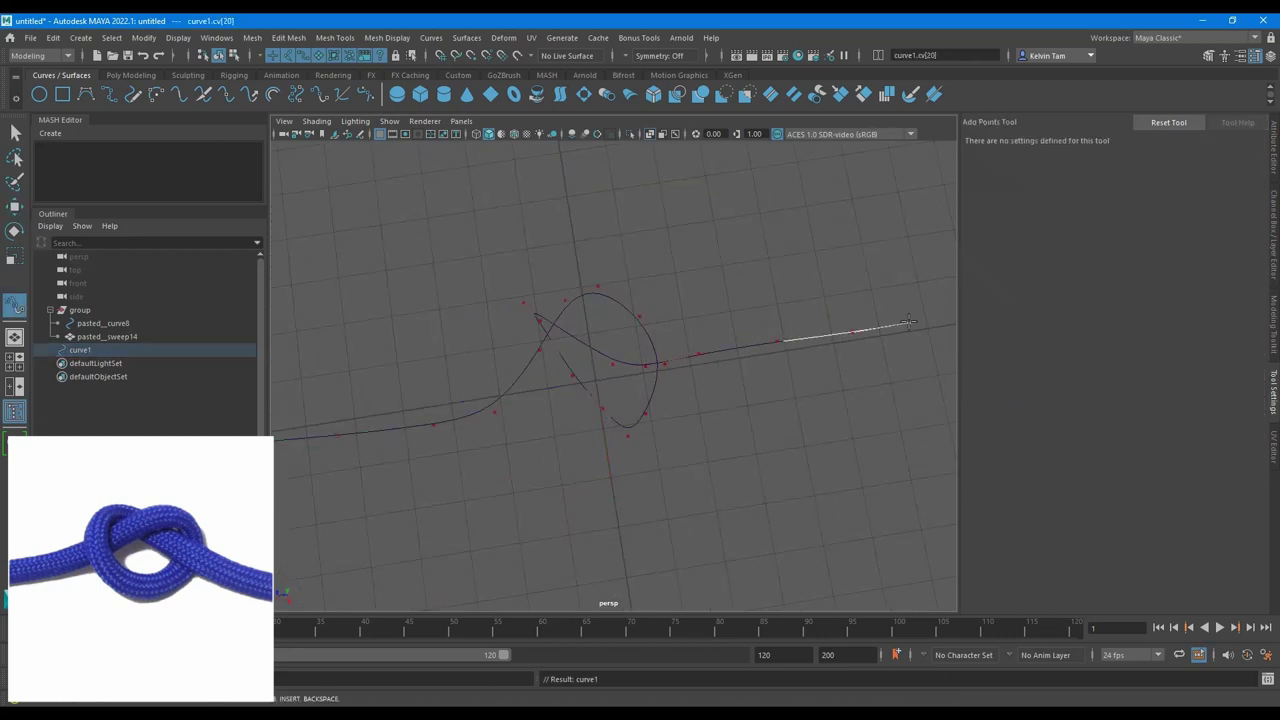
- Reposition control vertices around the loop, including cv[12], to smooth the crossing of the overhand knot
key("w")
left_click_drag(909, 321, 729, 317, "alt")
right_click_drag(729, 317, 700, 320, "alt")
left_click_drag(640, 330, 503, 351, "alt")
left_click(600, 403)
left_click_drag(574, 325, 475, 346, "alt")
left_click(566, 346)
left_click_drag(575, 312, 550, 354, "alt")
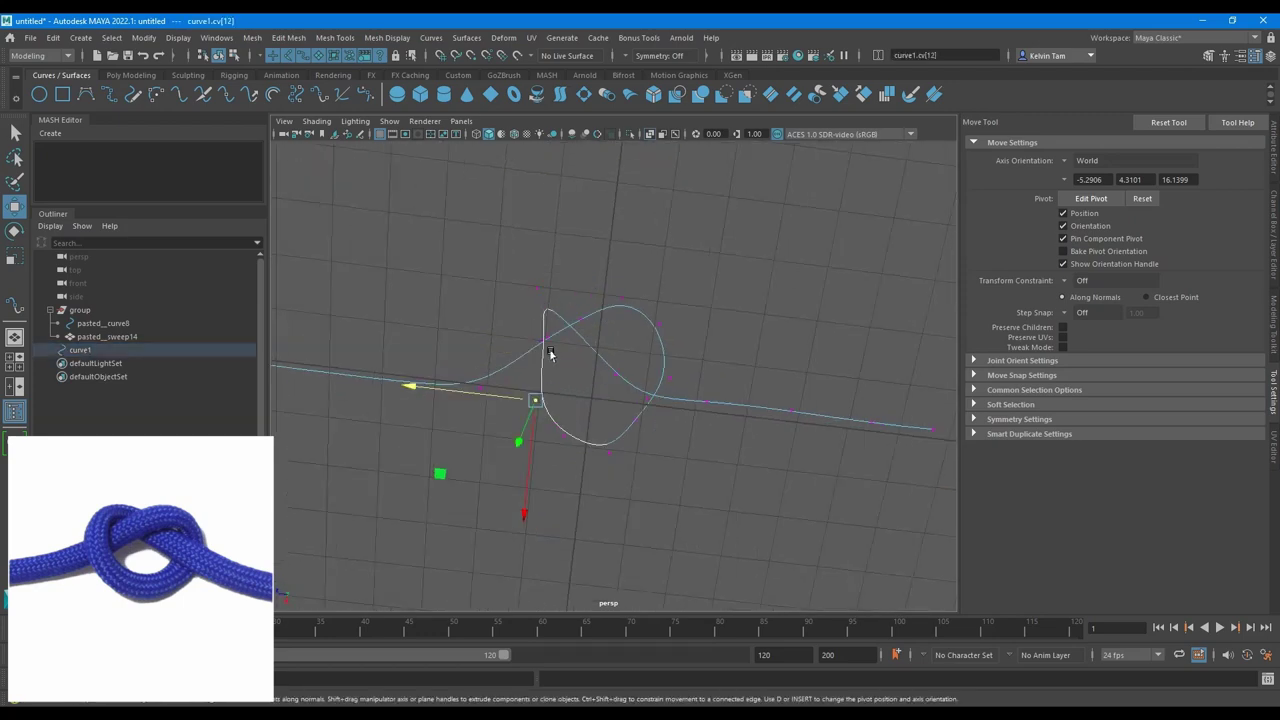
- Enable soft selection and reposition the control vertices along the loop's side and lower bend to smooth the curve
left_click(547, 338)
left_click_drag(481, 333, 466, 333)
left_click_drag(706, 462, 641, 330, "alt")
key("b")
mouse_move(692, 388)
left_mouse_down()
mouse_move(656, 360)
mouse_move(706, 377)
left_mouse_up()
left_click_drag(606, 375, 604, 425)
left_click_drag(609, 432, 587, 408)
key("Right")
key("Right")
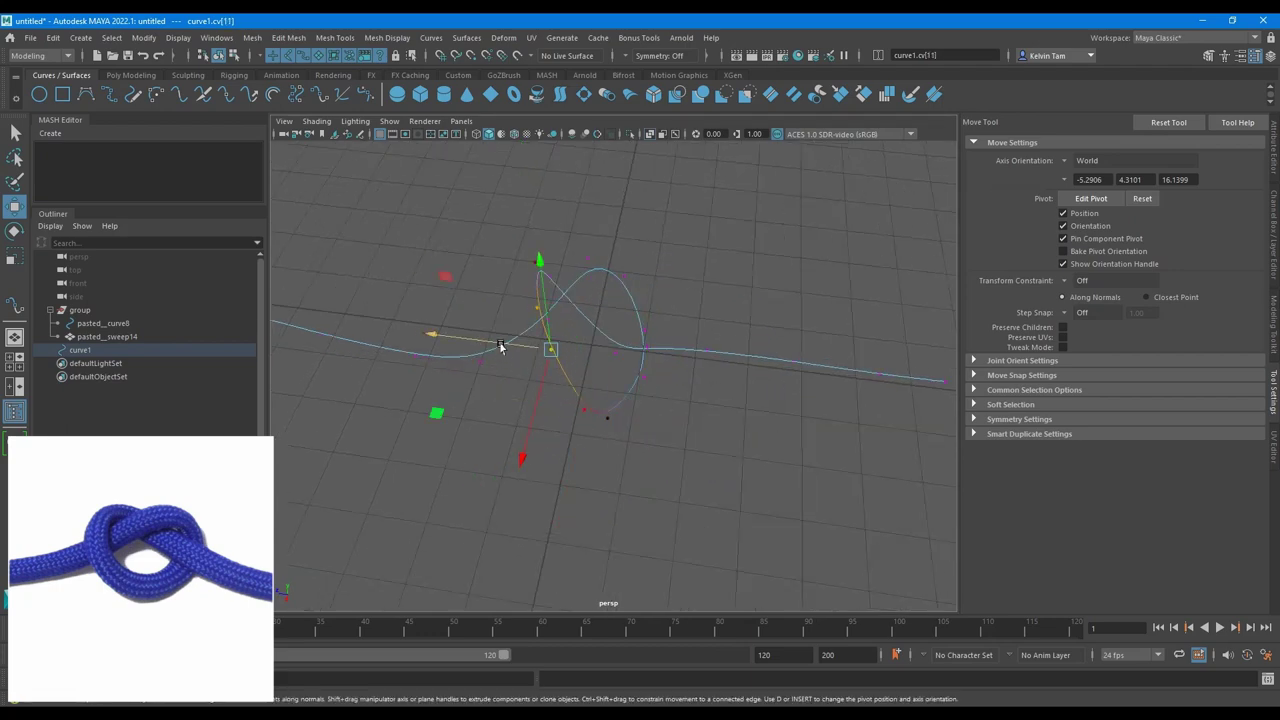
- Select the first tail's end vertices, cv[0:1], then move and scale them to straighten that end of the curve
key("Left")
key("Left")
key("Left")
key("Left")
key("Left")
left_click_drag(500, 345, 680, 530, "alt")
key("Left")
key("Left")
left_click_drag(676, 567, 590, 473)
left_click_drag(743, 523, 729, 523)
scroll(657, 389, "down", 5)
left_click_drag(657, 389, 665, 435, "alt")
key("r")
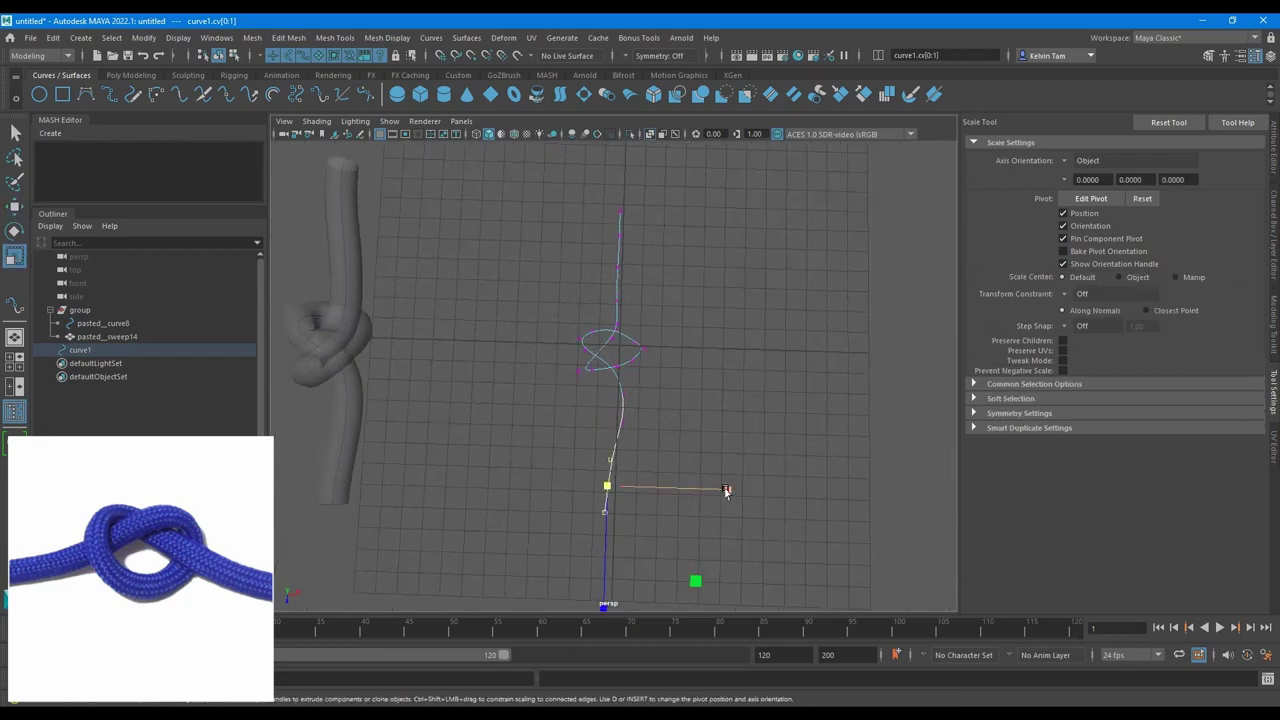
left_click_drag(726, 490, 689, 491)
key("w")
- Return to object selection, select the whole knot curve, and create a Sweep Mesh from it in shaded display
right_click_drag(600, 357, 634, 318)
mouse_move(620, 315)
left_mouse_down("alt")
mouse_move(637, 294)
mouse_move(580, 306)
left_mouse_up("alt")
left_click(672, 361)
key("5")
scroll(640, 283, "down", 4)
middle_click_drag(640, 283, 606, 363, "alt")
left_click(78, 38)
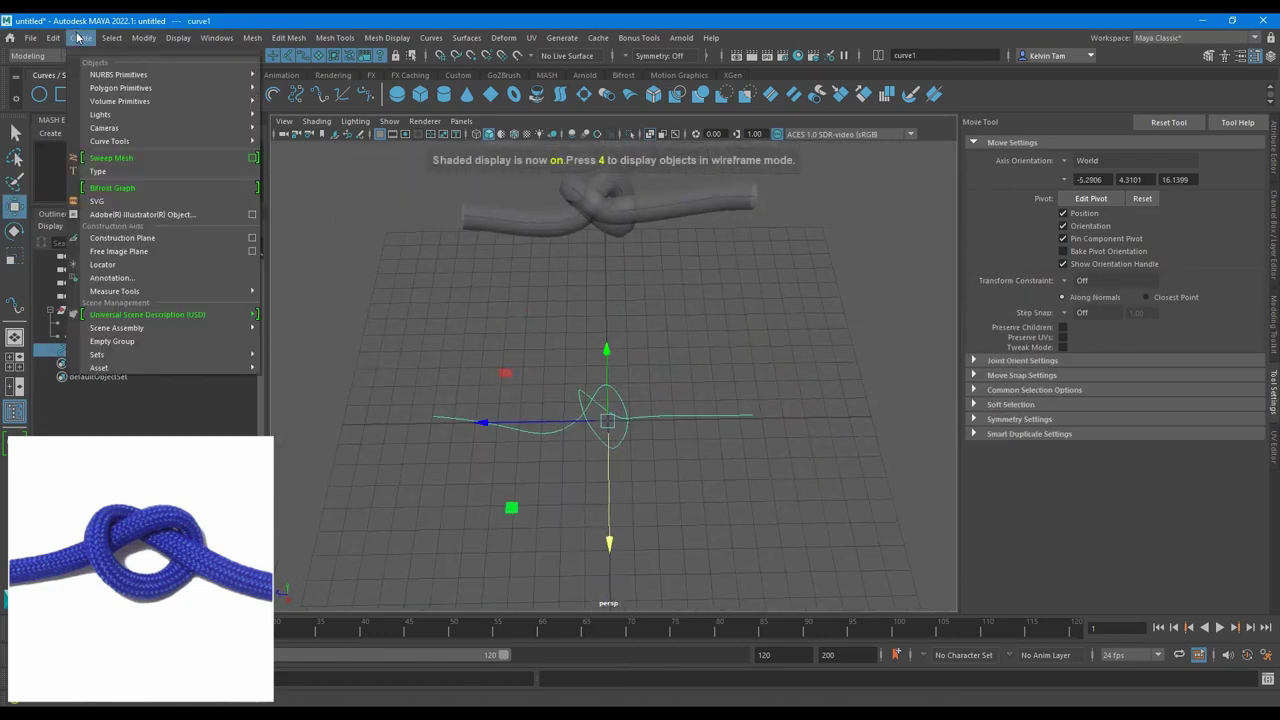
left_click(111, 157)
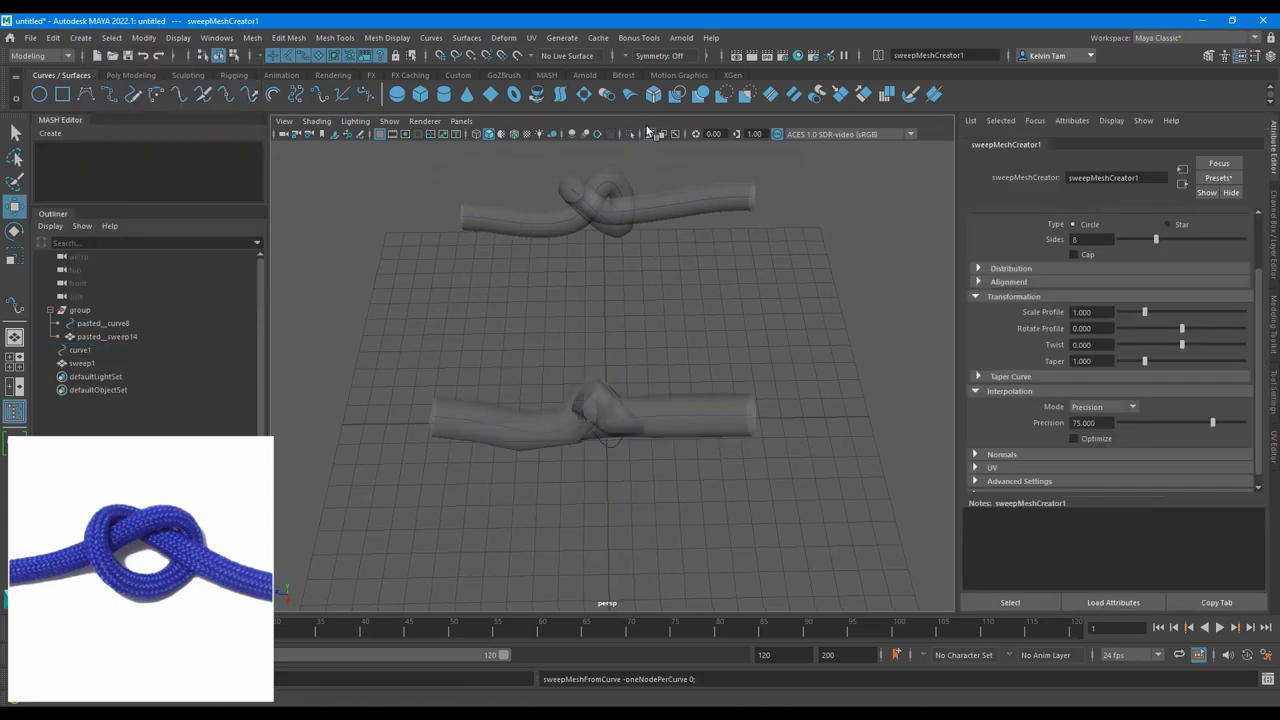
- Raise the sweep mesh's interpolation precision to about 92.4 and inspect the finished overhand knot
key("f")
left_click_drag(1212, 422, 1229, 426)
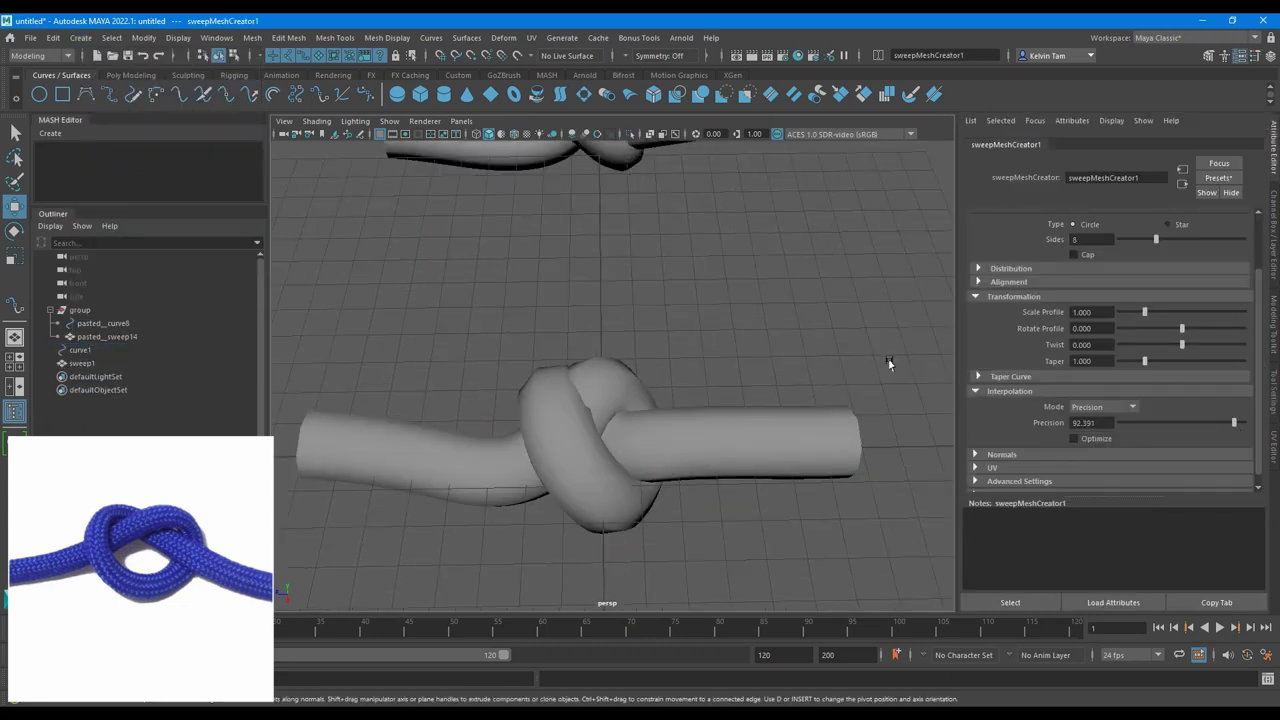
scroll(665, 311, "down", 4)
left_click_drag(665, 321, 651, 346, "alt")
middle_click_drag(622, 430, 643, 390, "alt")
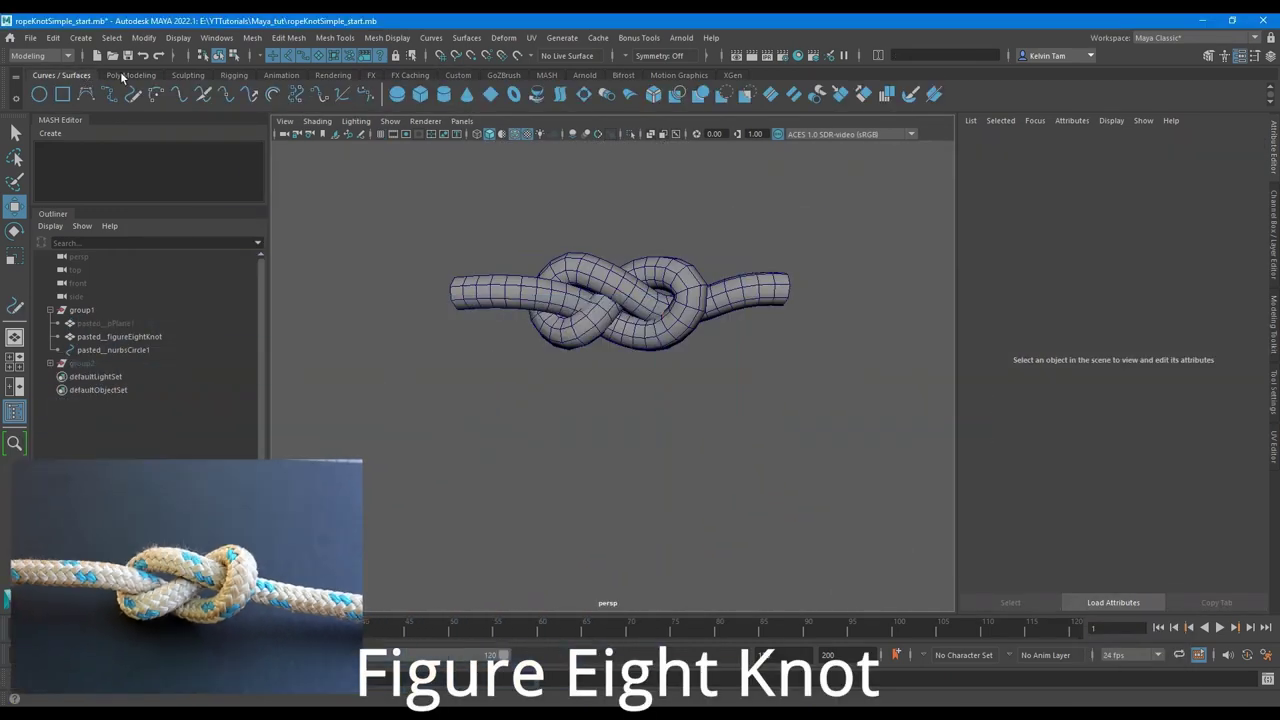
- Create a small square polygon plane and position it beside the lower tail of the figure eight reference knot
left_click(124, 76)
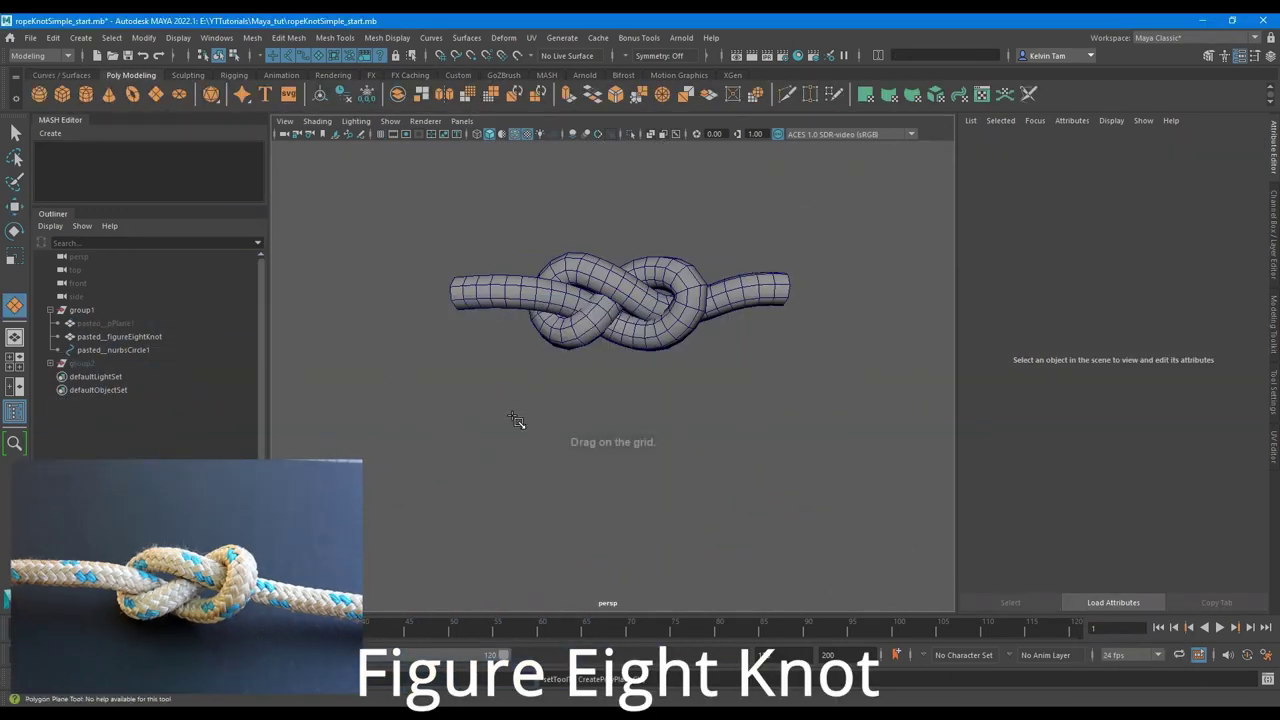
left_click_drag(464, 432, 460, 422)
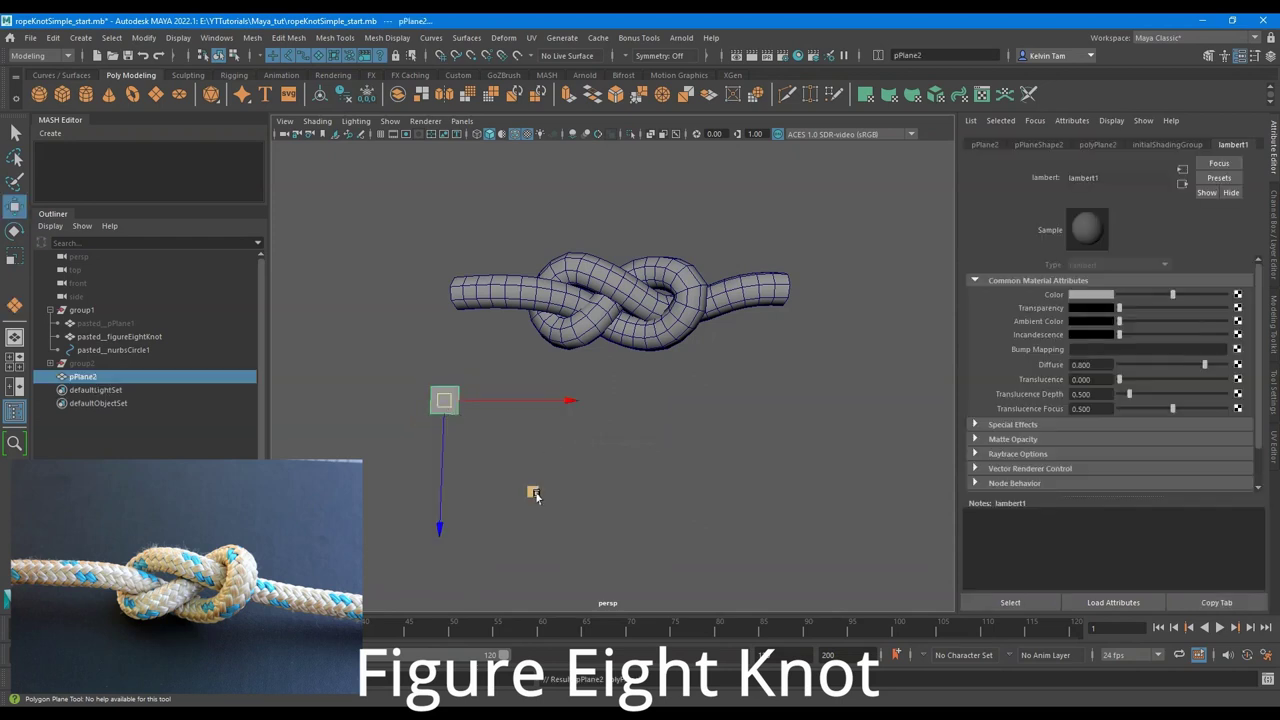
left_click_drag(534, 493, 559, 504)
left_click_drag(505, 468, 651, 476, "alt")
middle_click_drag(651, 476, 619, 402, "alt")
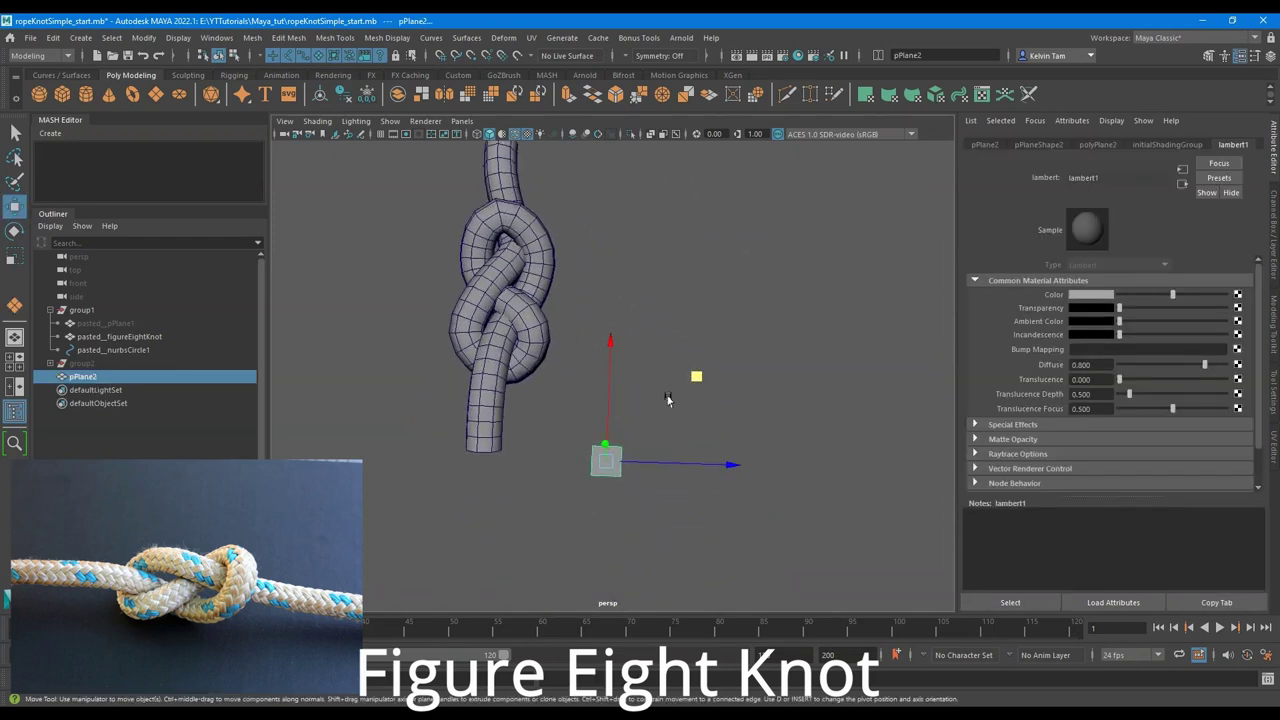
left_click_drag(694, 383, 717, 373)
- Switch the plane to edge selection and repeatedly extrude its end edge into a strip that follows the first tail's arch
right_click_drag(632, 448, 629, 263)
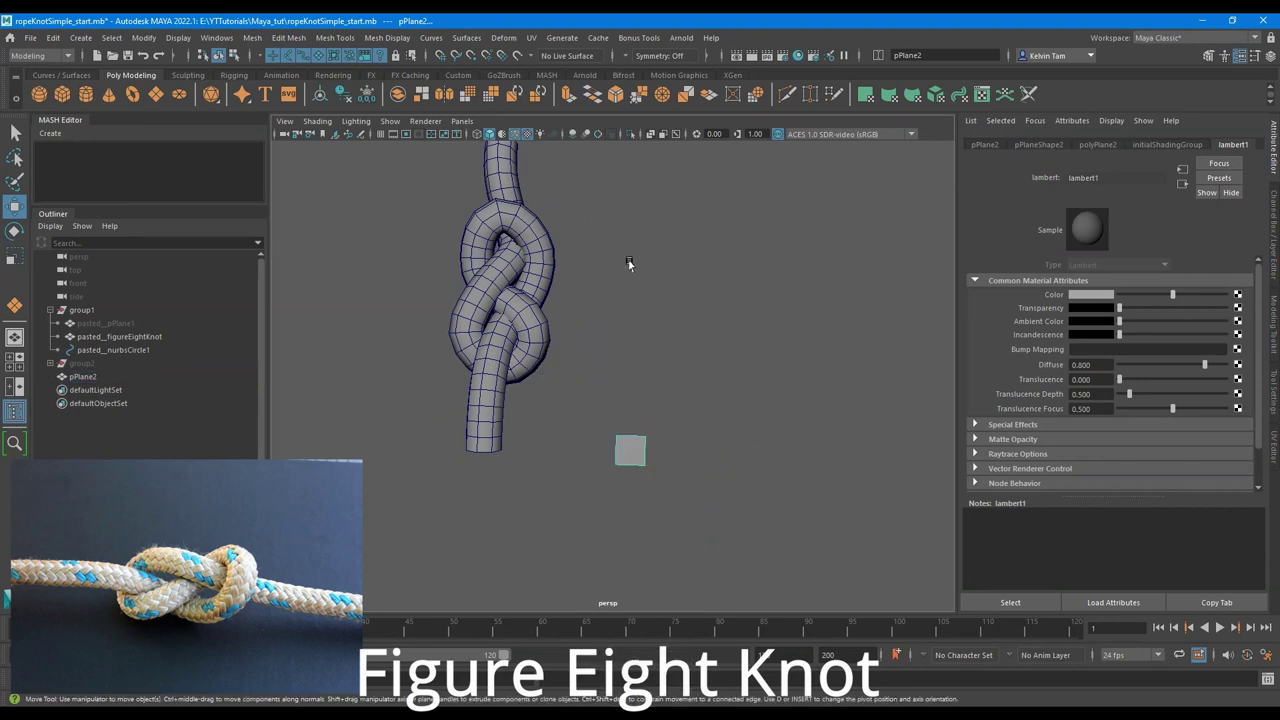
left_click(629, 438)
left_click_drag(715, 472, 594, 366, "alt")
right_click_drag(543, 415, 607, 345)
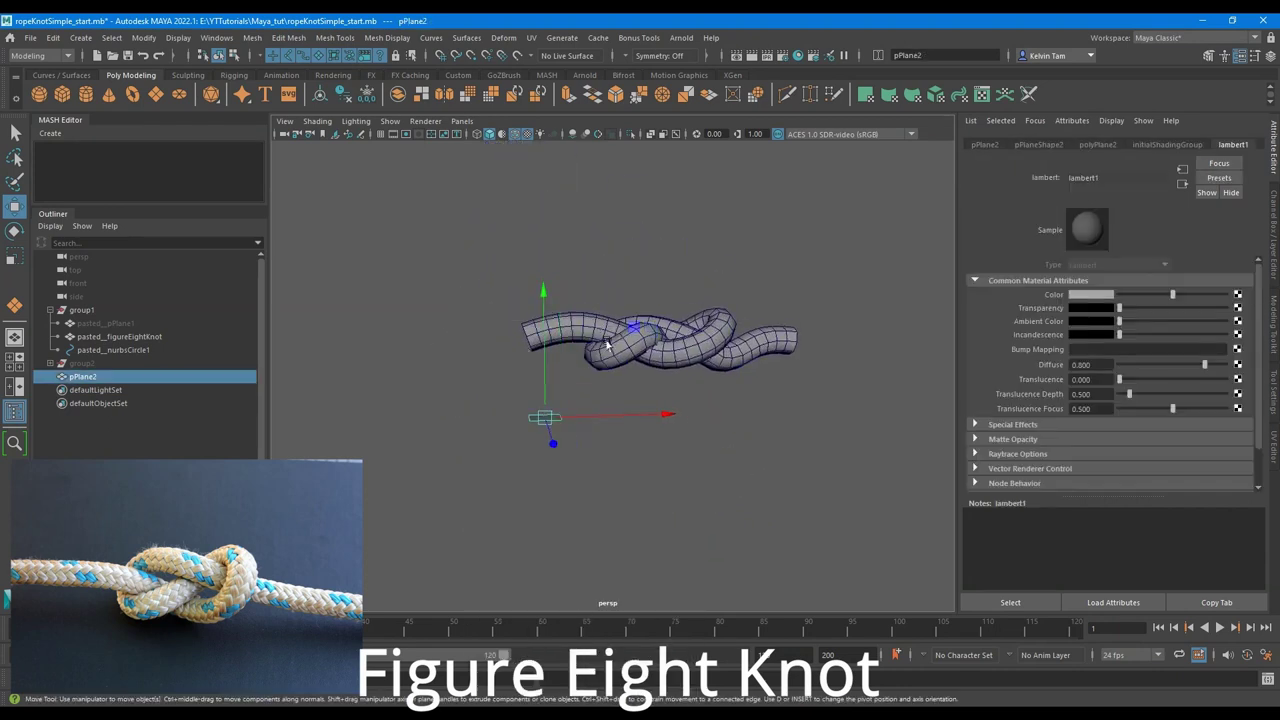
left_click_drag(538, 306, 620, 260, "alt")
key("F10")
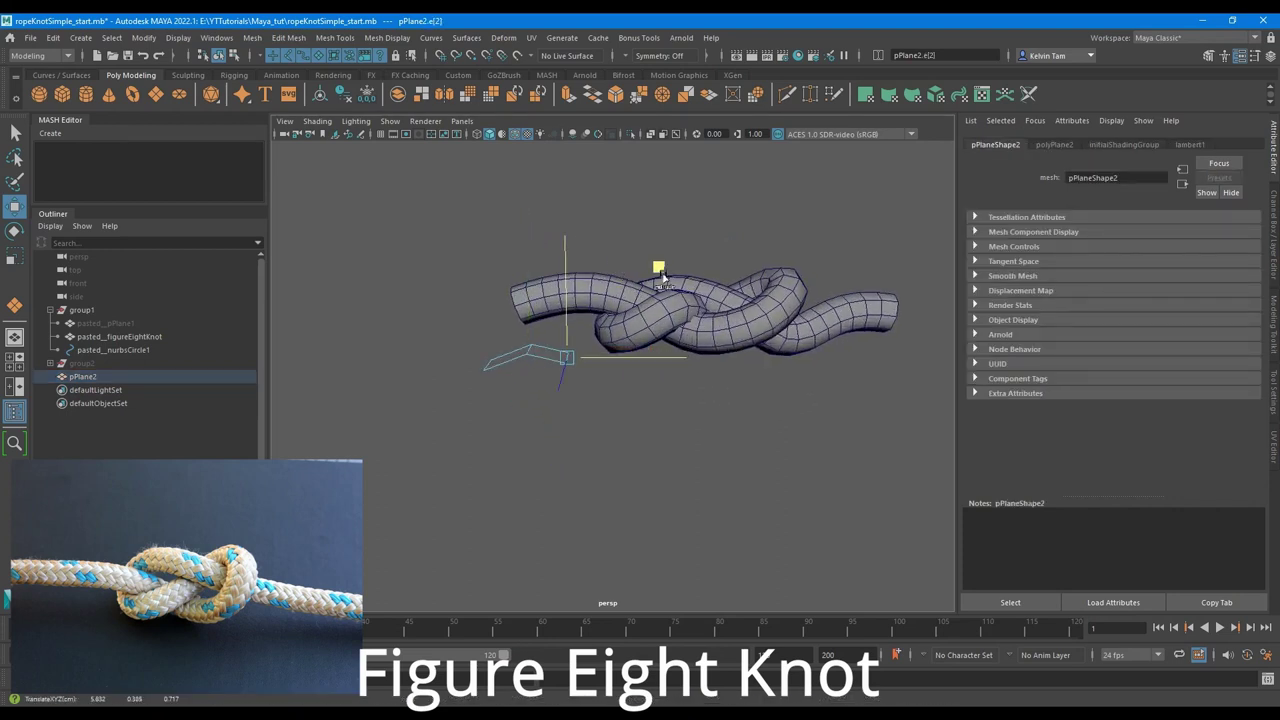
key("ctrl+e")
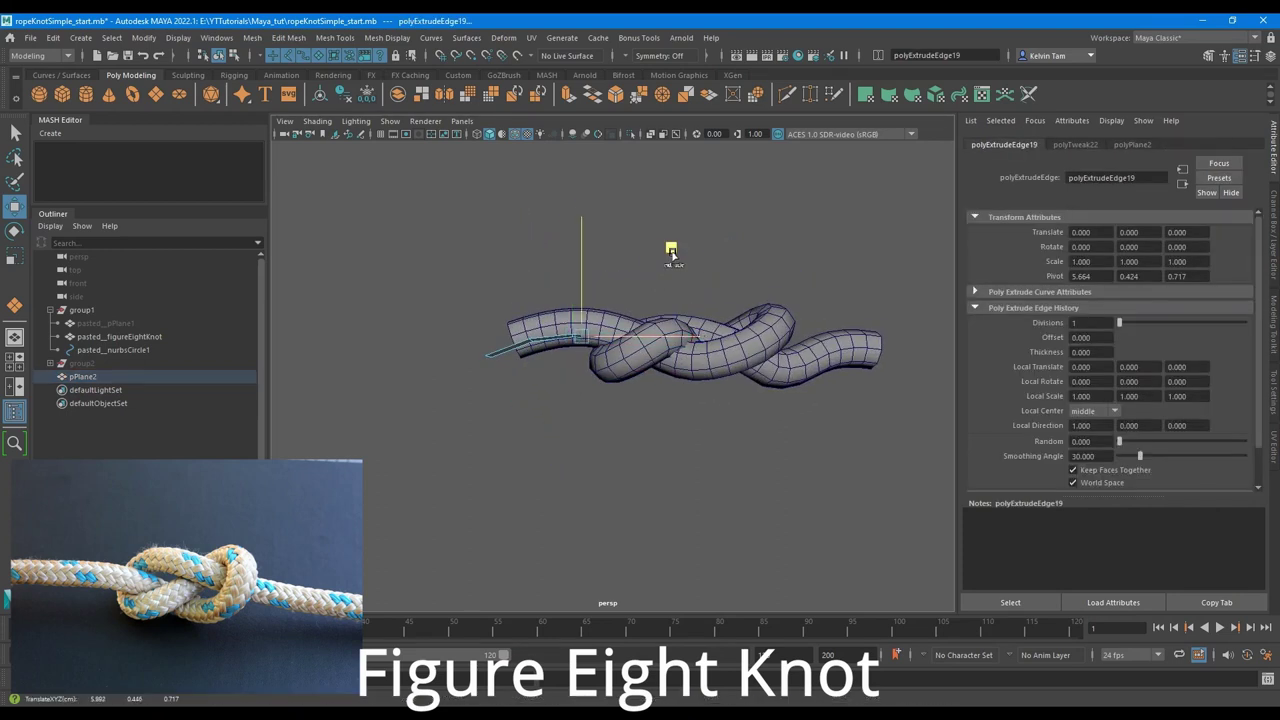
key("ctrl+e")
left_click_drag(745, 280, 774, 339, "alt")
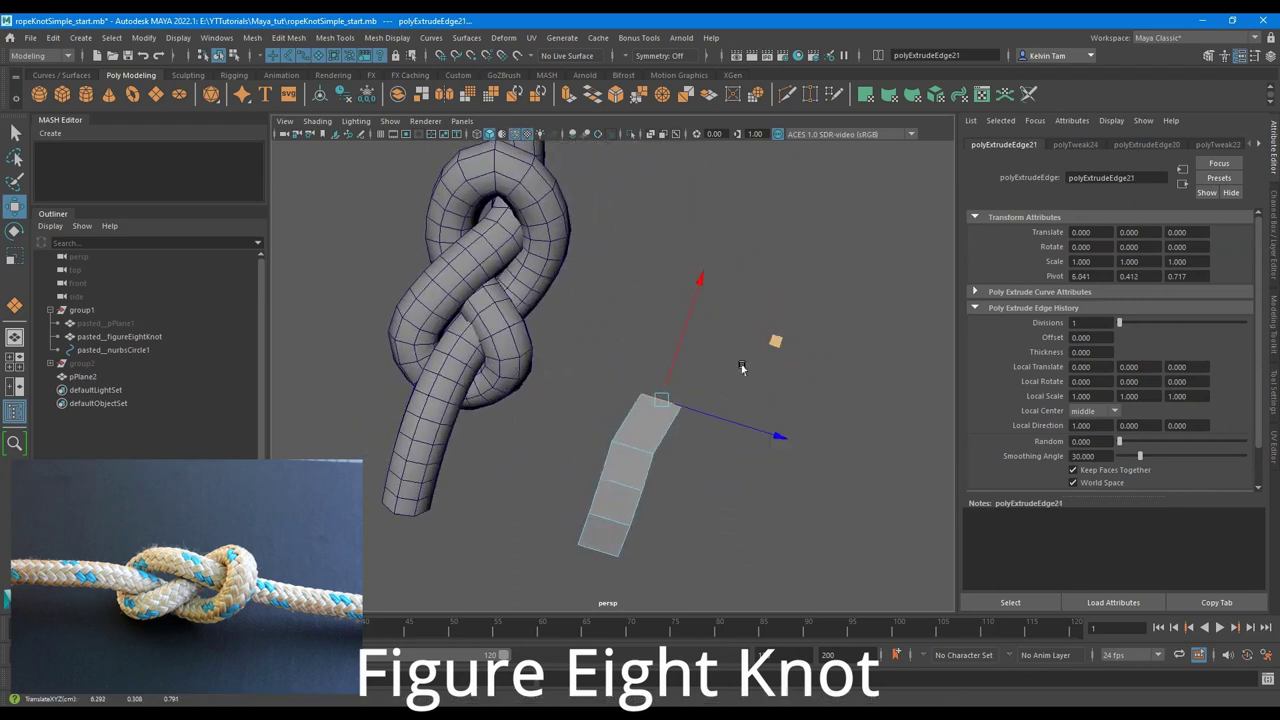
- Rotate and reposition the strip's last two cross edges, e[9] and e[12], to smooth its bend
left_click(648, 437)
key("e")
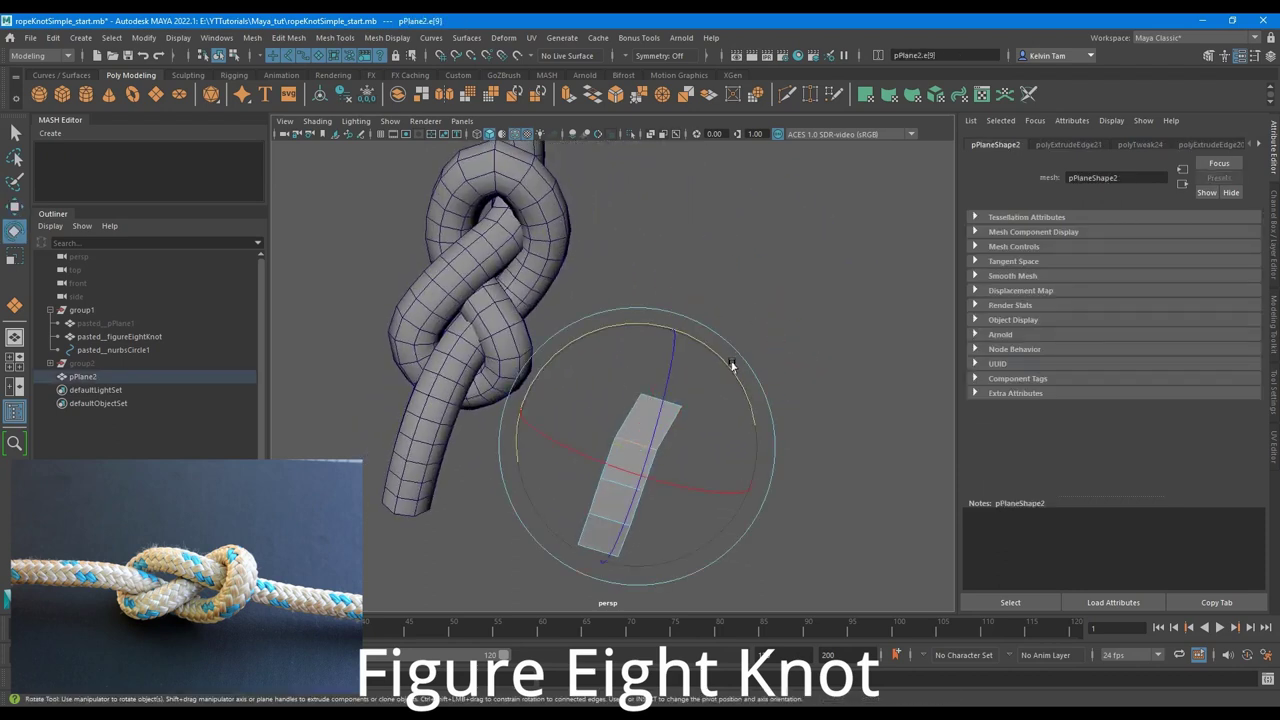
key("w")
key("e")
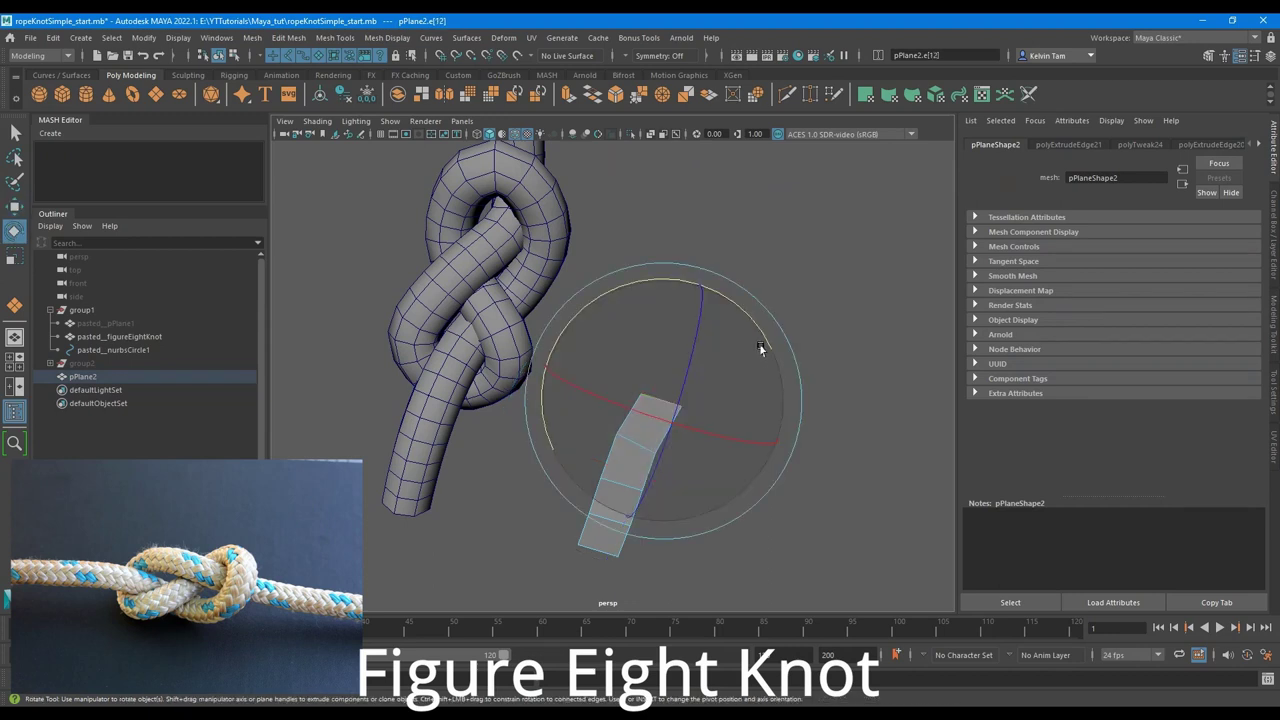
key("w")
left_click(661, 403)
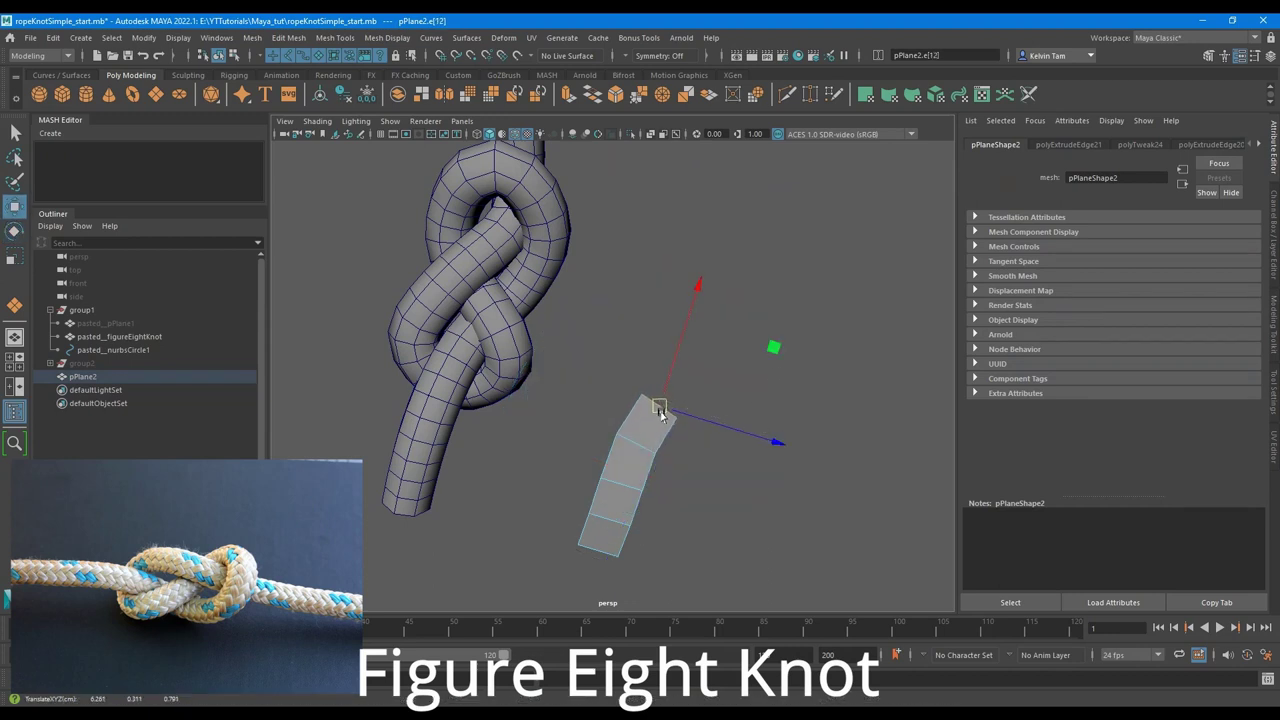
- Extrude the strip's end edge further along the reference rope, sloping it downward and angling the new end
key("ctrl+e")
left_click_drag(686, 400, 692, 342, "alt")
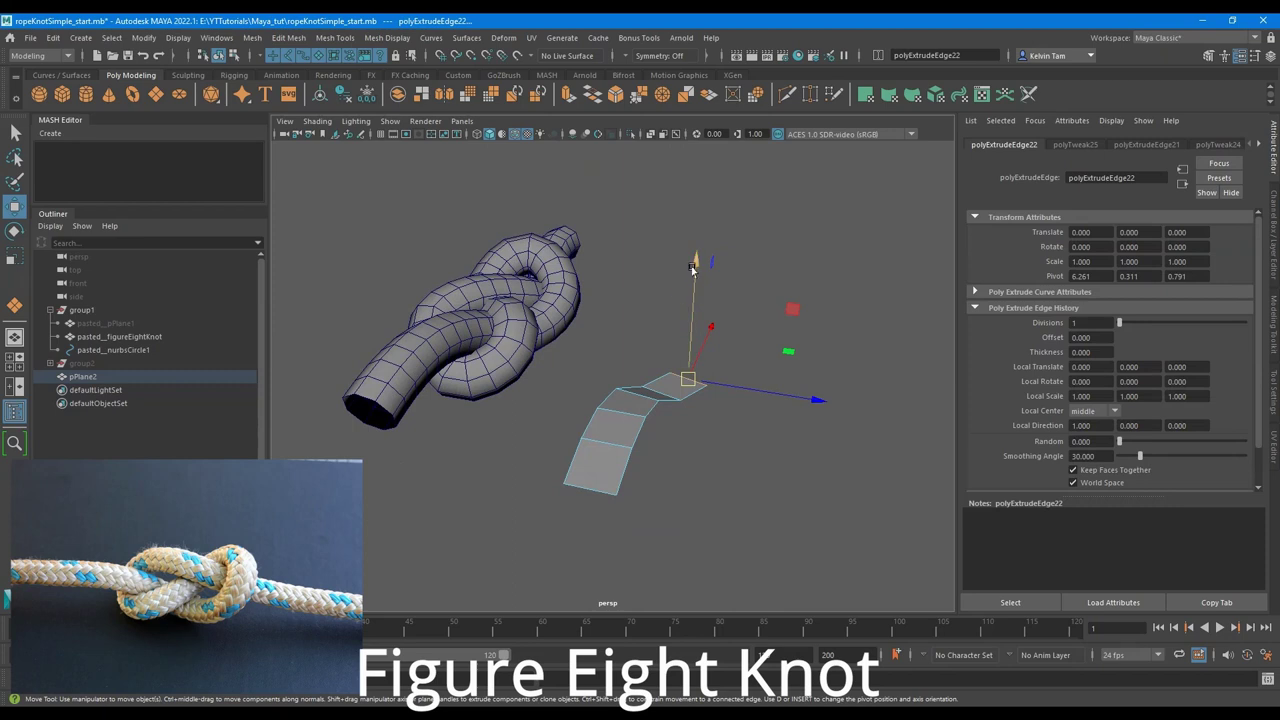
left_click_drag(694, 271, 717, 354, "alt")
left_click(703, 343)
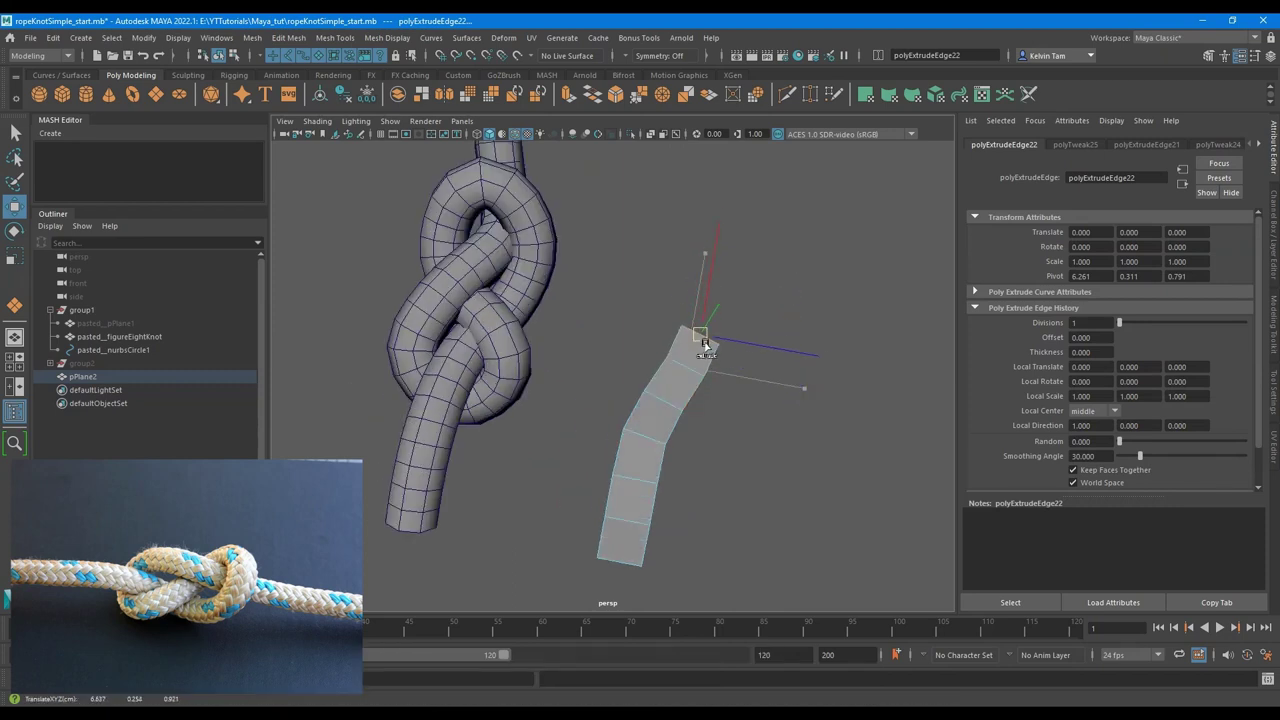
key("ctrl+e")
key("e")
key("w")
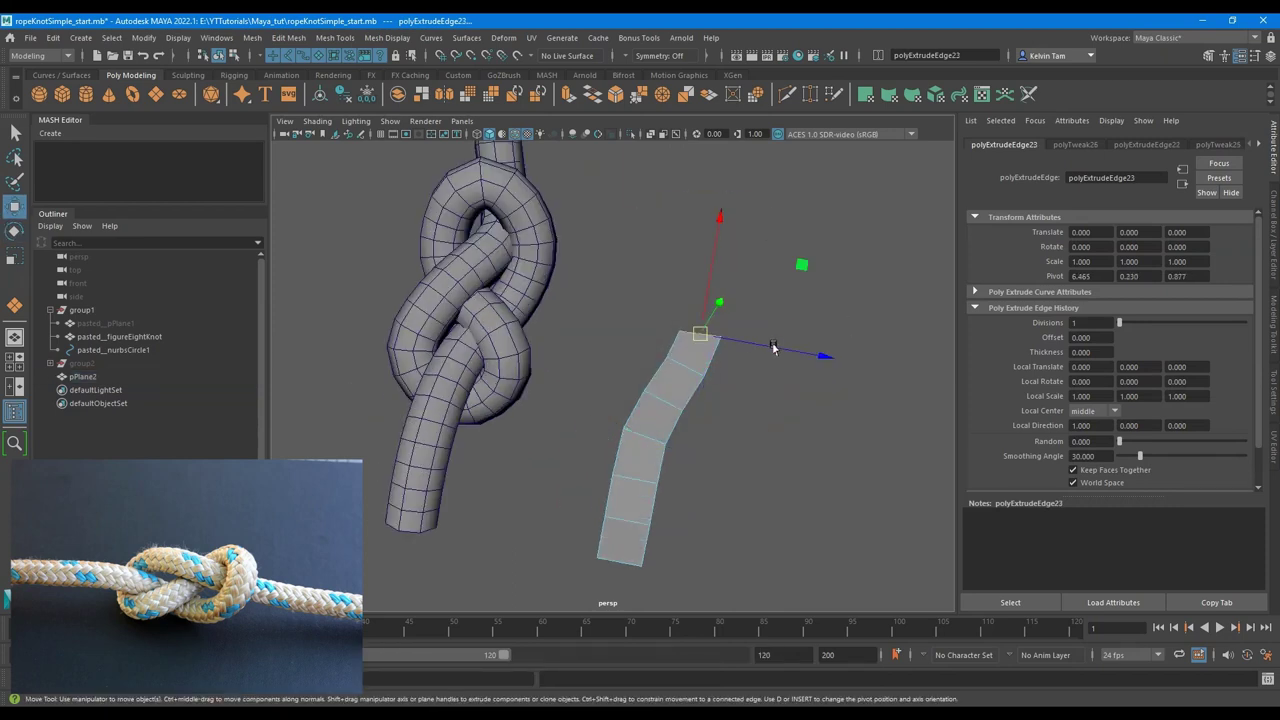
- Extrude and rotate further end sections so the strip starts turning into the knot's loop
left_click(700, 332)
key("e")
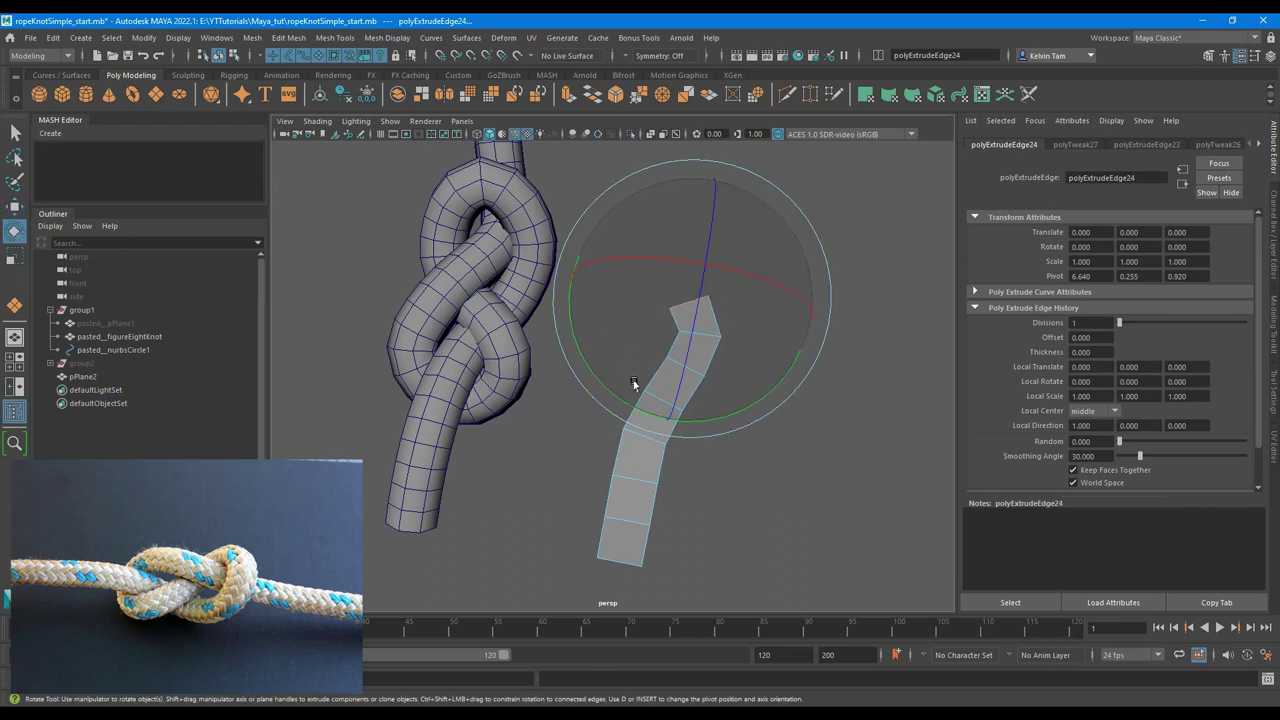
left_click_drag(633, 383, 765, 307, "alt")
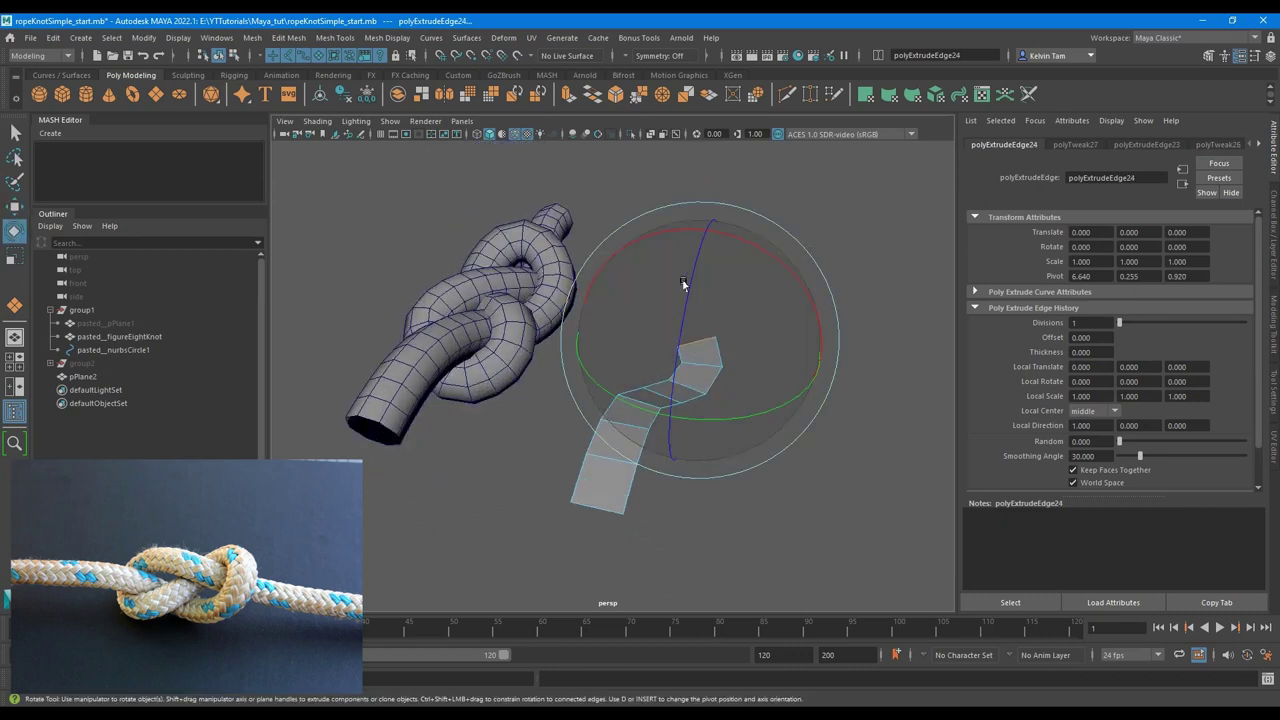
key("w")
left_click(686, 330)
key("e")
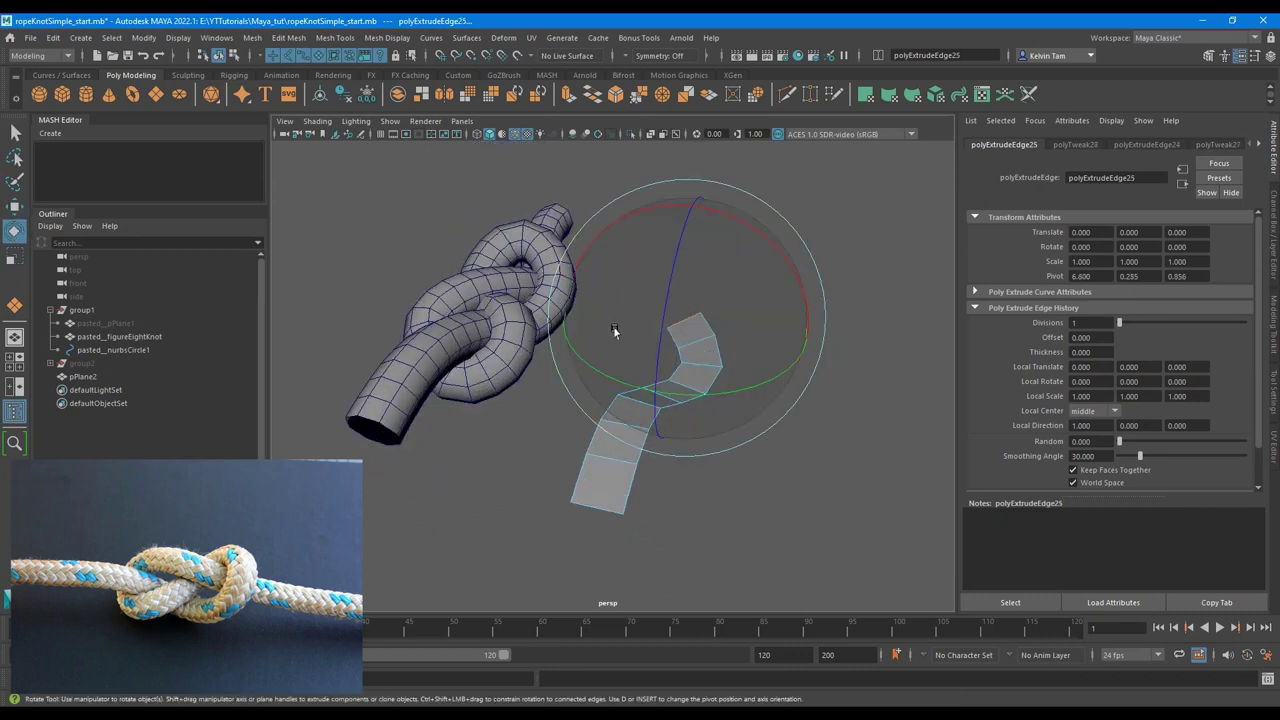
- Extrude more end sections, raising and rotating them to carry the strip around the top of the loop
key("w")
left_click_drag(686, 320, 740, 337, "alt")
key("e")
left_click_drag(748, 271, 692, 304, "alt")
key("w")
scroll(694, 320, "up", 4)
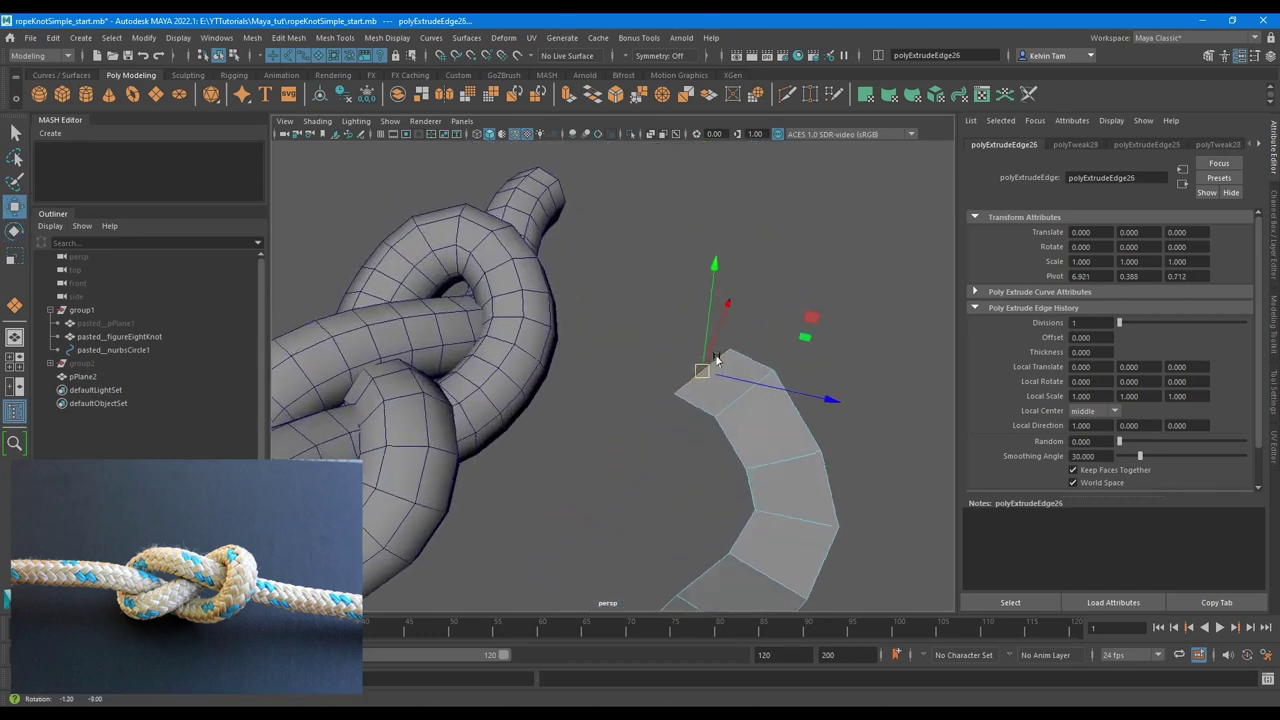
key("e")
key("w")
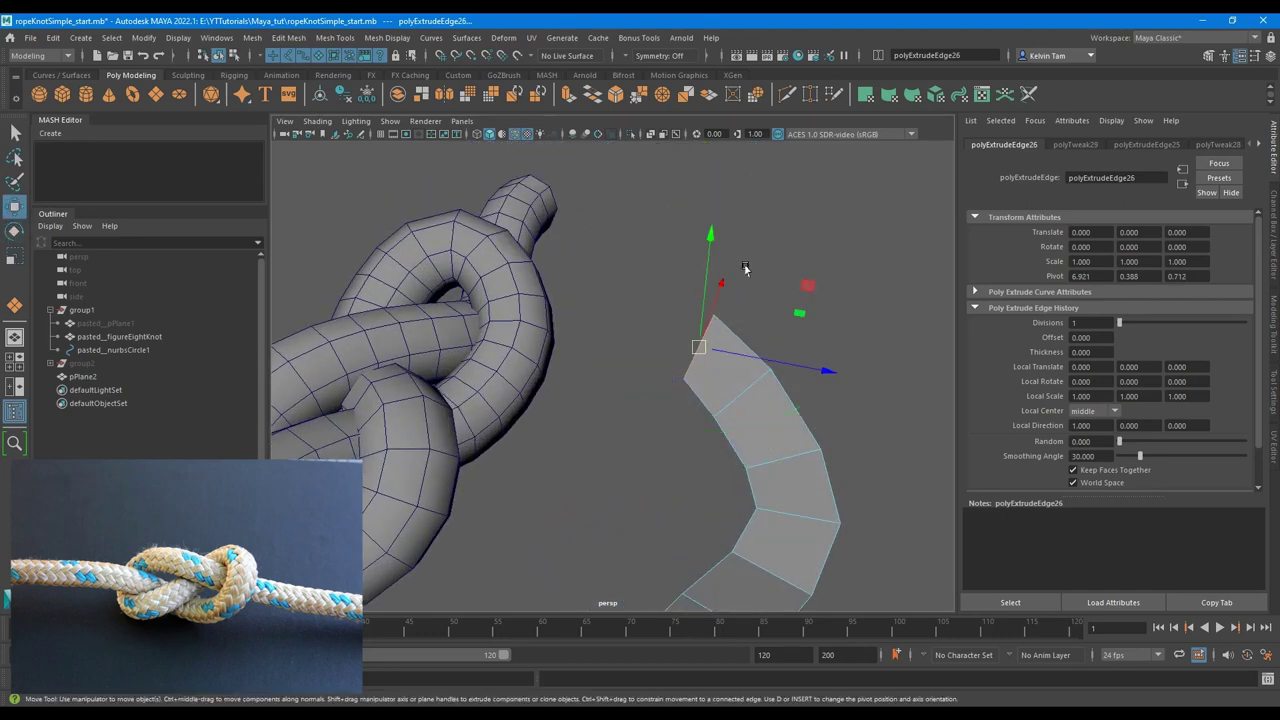
left_click_drag(749, 271, 674, 285, "alt")
key("e")
key("w")
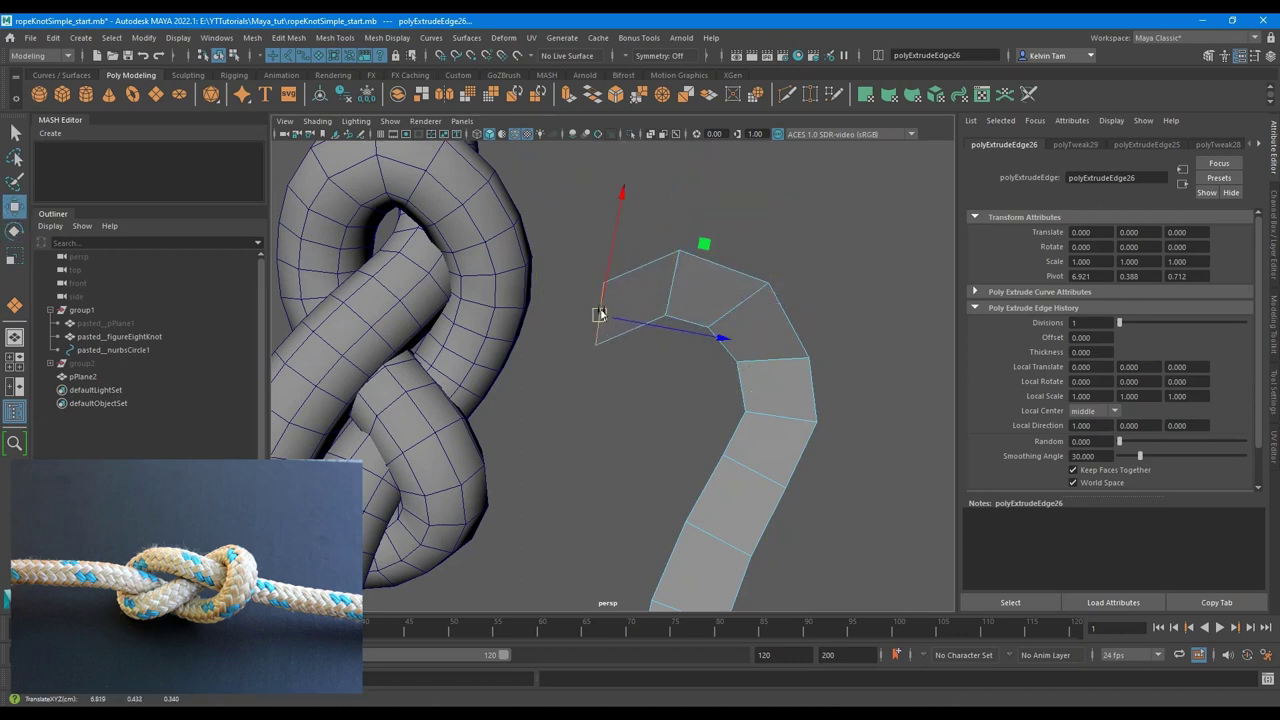
- Extrude one more section from the strip's end and rotate it to continue down the loop's far side
left_click_drag(600, 314, 604, 352, "alt")
key("ctrl+e")
key("e")
key("w")
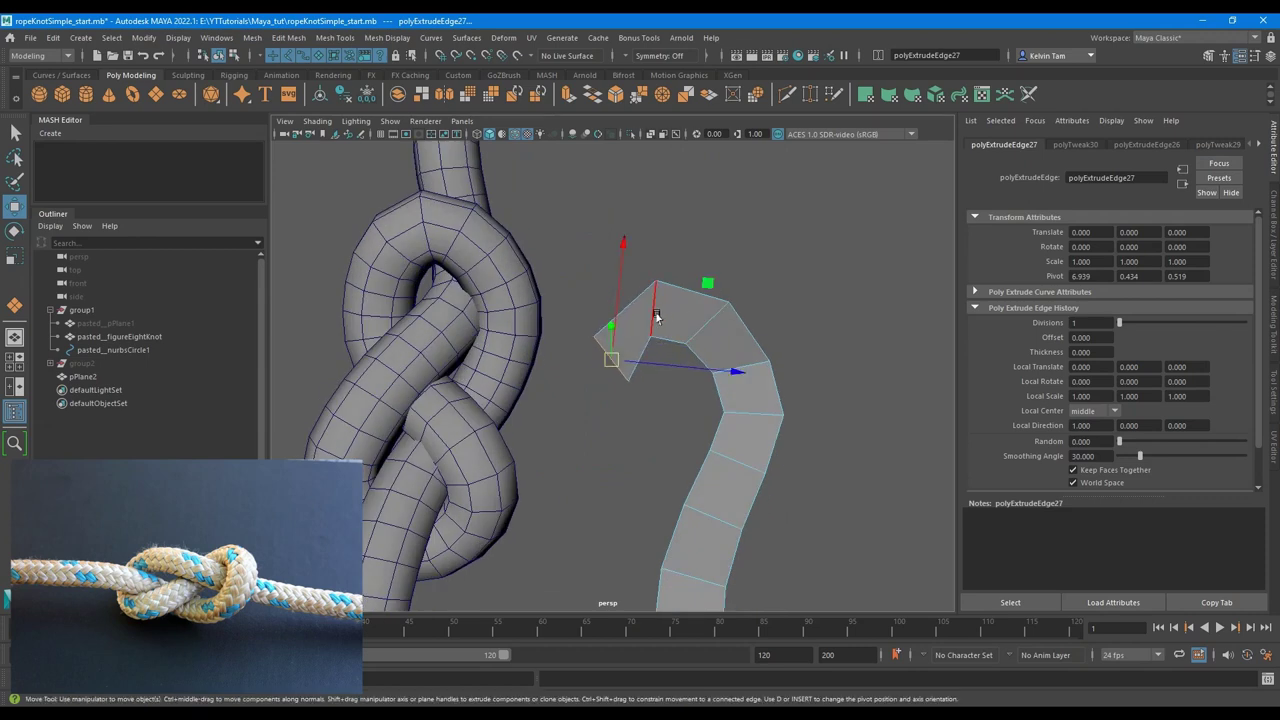
- Rotate and move cross edges e[27] and e[24] to even out the curvature at the top of the loop
left_click(653, 311)
key("e")
left_click_drag(787, 281, 766, 250)
key("w")
left_click(695, 306)
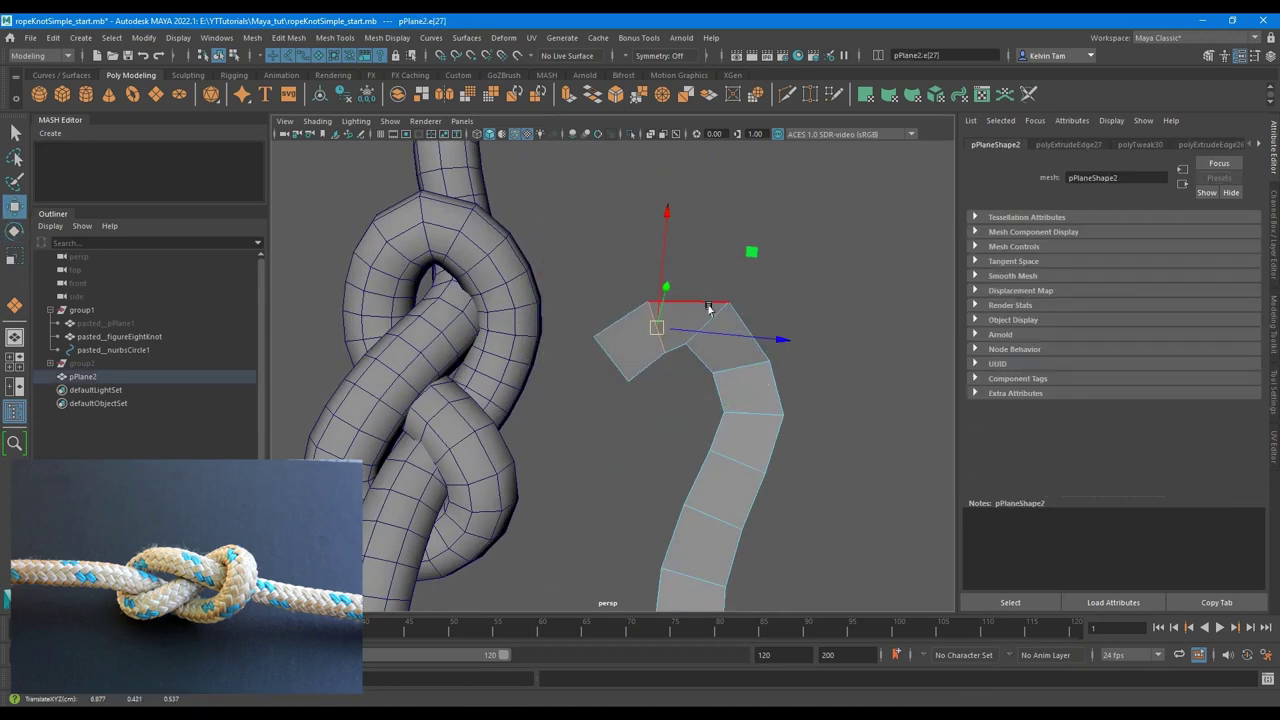
key("e")
key("q")
left_click(710, 320)
key("e")
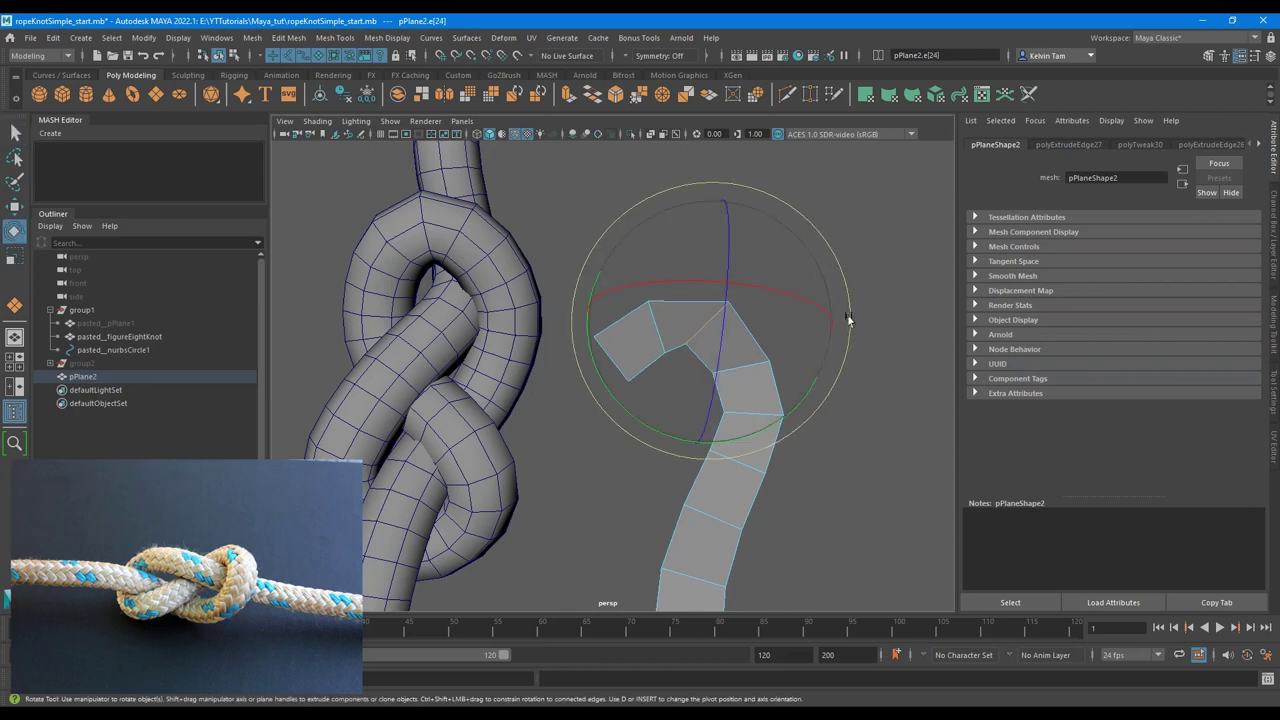
key("w")
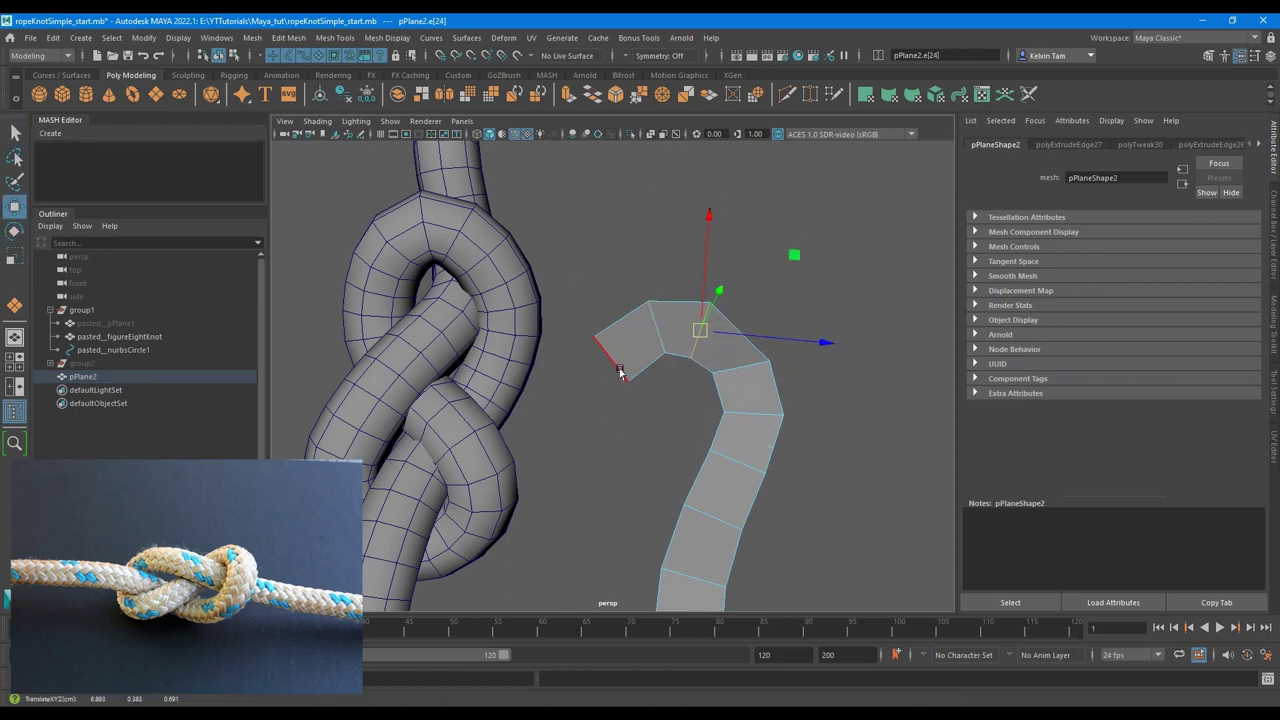
- Adjust the strip's end edge e[30], then extrude and rotate a new section that curls back toward the first strand
key("q")
left_click(747, 365)
key("e")
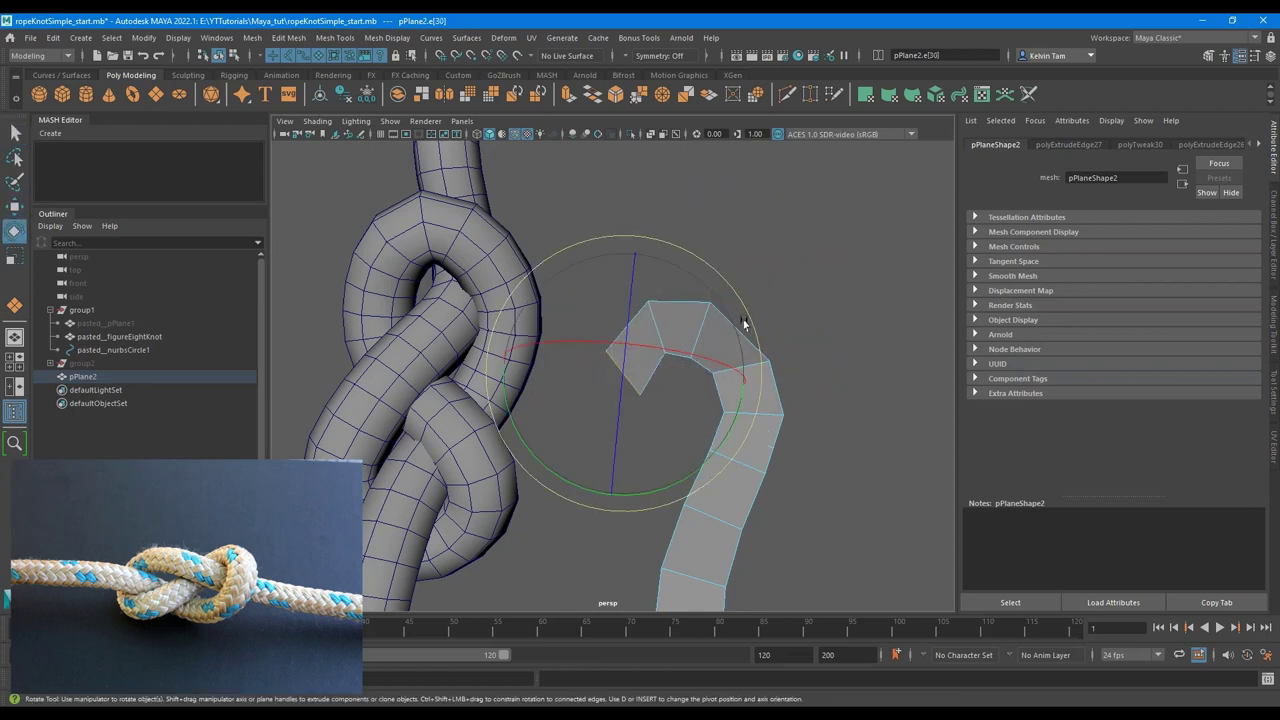
key("w")
left_click_drag(626, 374, 640, 421, "shift")
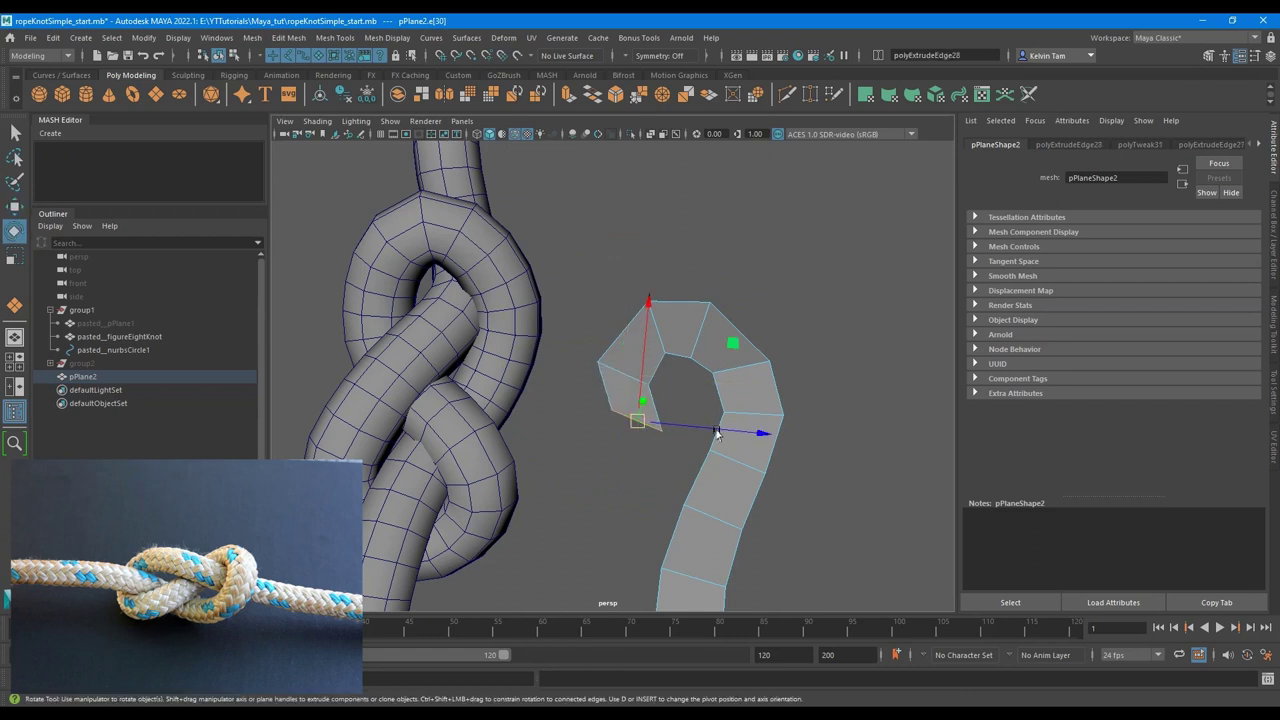
key("e")
left_click_drag(745, 338, 690, 414, "alt")
key("w")
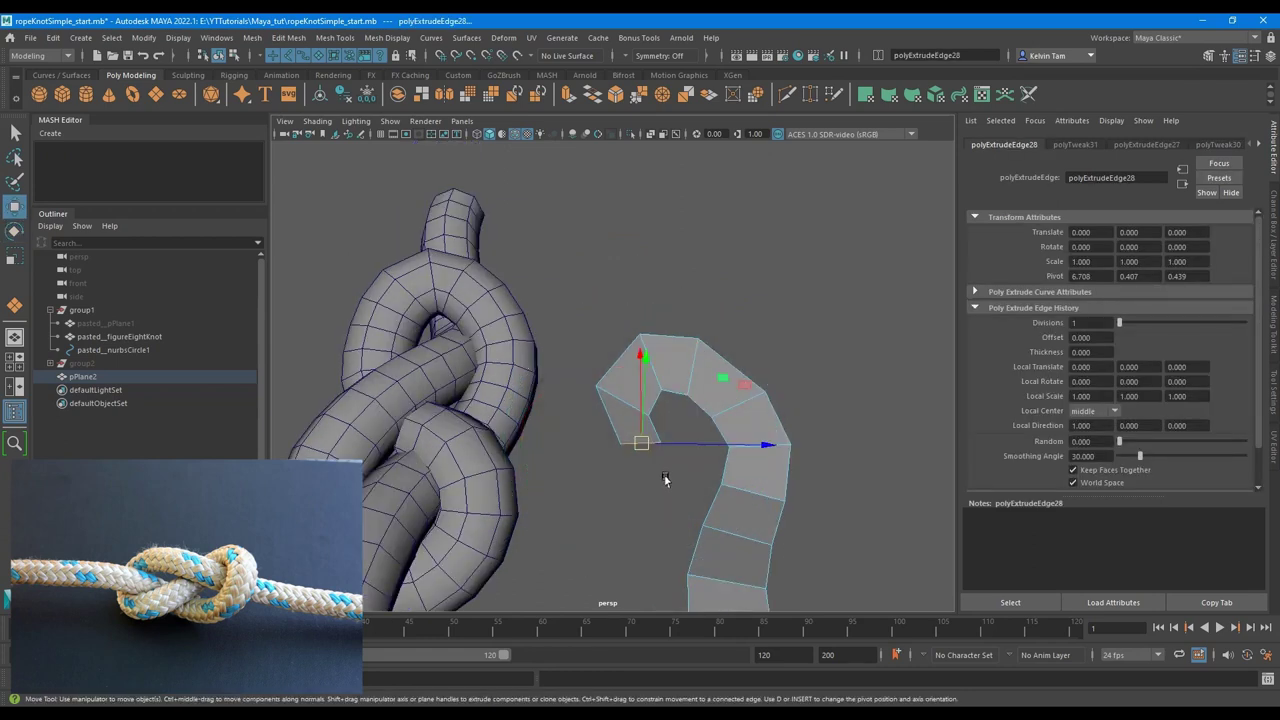
- Extrude another section from the strip's end and lower it toward the underside of the first strand
mouse_move(666, 477)
left_mouse_down("alt")
mouse_move(646, 449)
mouse_move(640, 482)
mouse_move(674, 437)
mouse_move(683, 466)
left_mouse_up("alt")
key("ctrl+e")
middle_click_drag(683, 466, 697, 426, "alt")
left_click_drag(697, 426, 706, 426, "alt")
right_click_drag(706, 426, 800, 458, "alt")
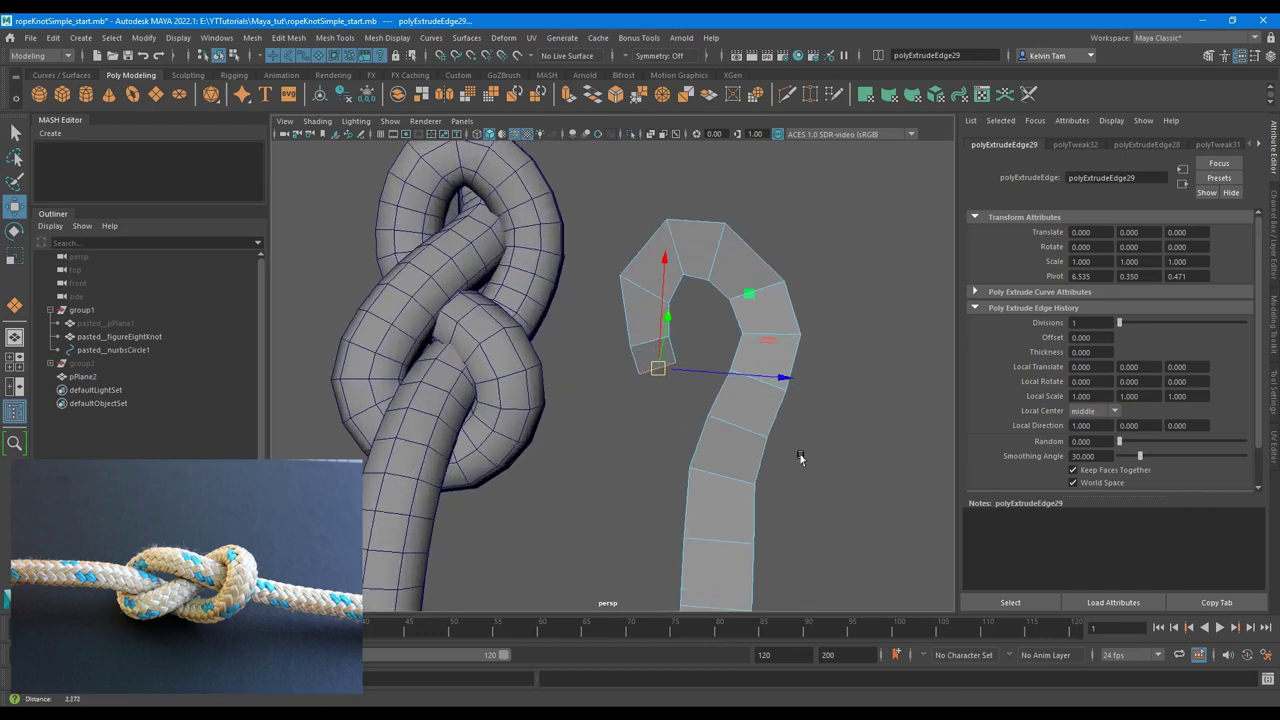
left_click_drag(800, 457, 653, 377, "alt")
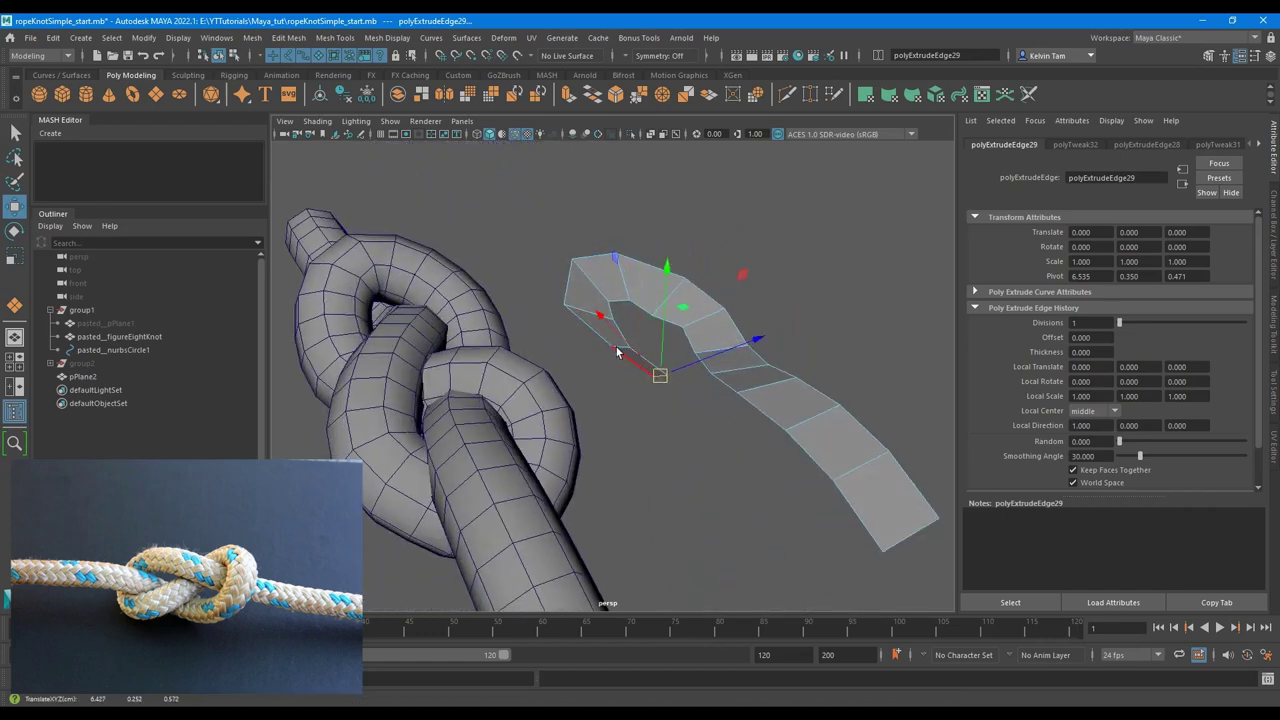
- Reposition cross edge e[36] near the strip's end, then extrude a new section passing beneath the first strand
key("q")
left_click(616, 351)
key("w")
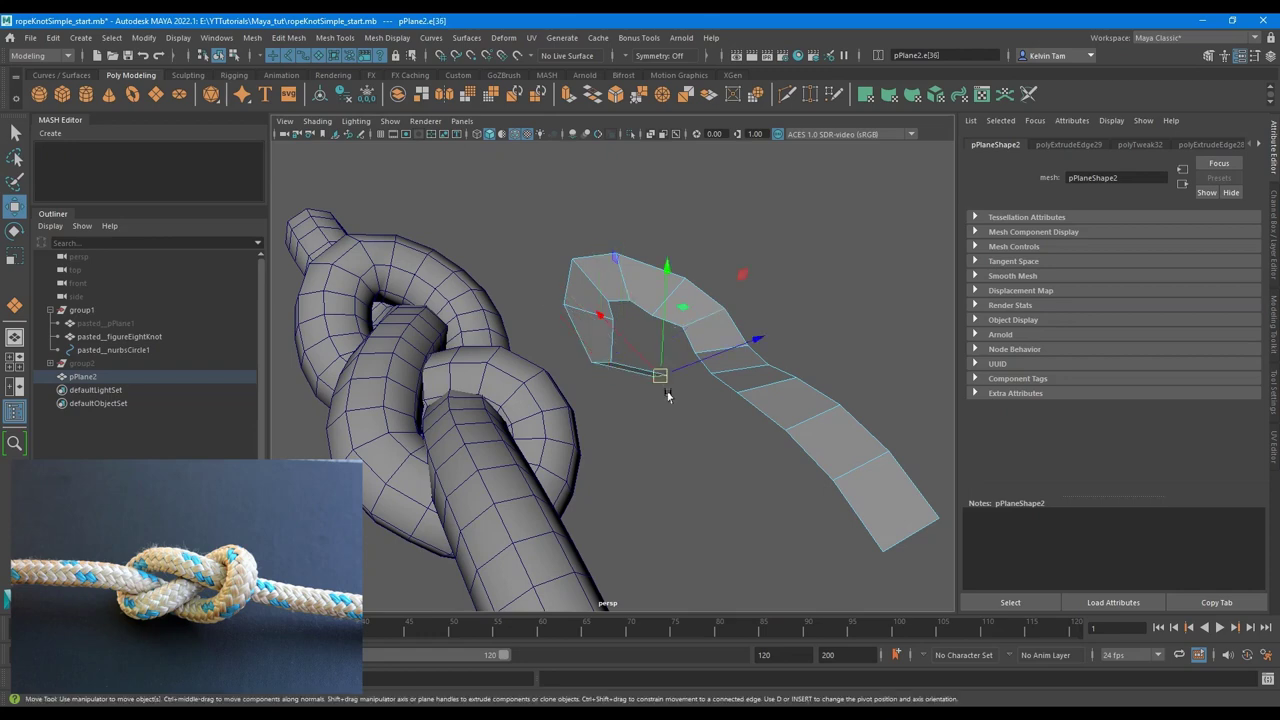
key("ctrl+e")
mouse_move(693, 344)
left_mouse_down("alt")
mouse_move(714, 420)
mouse_move(676, 363)
left_mouse_up("alt")
left_click(676, 363)
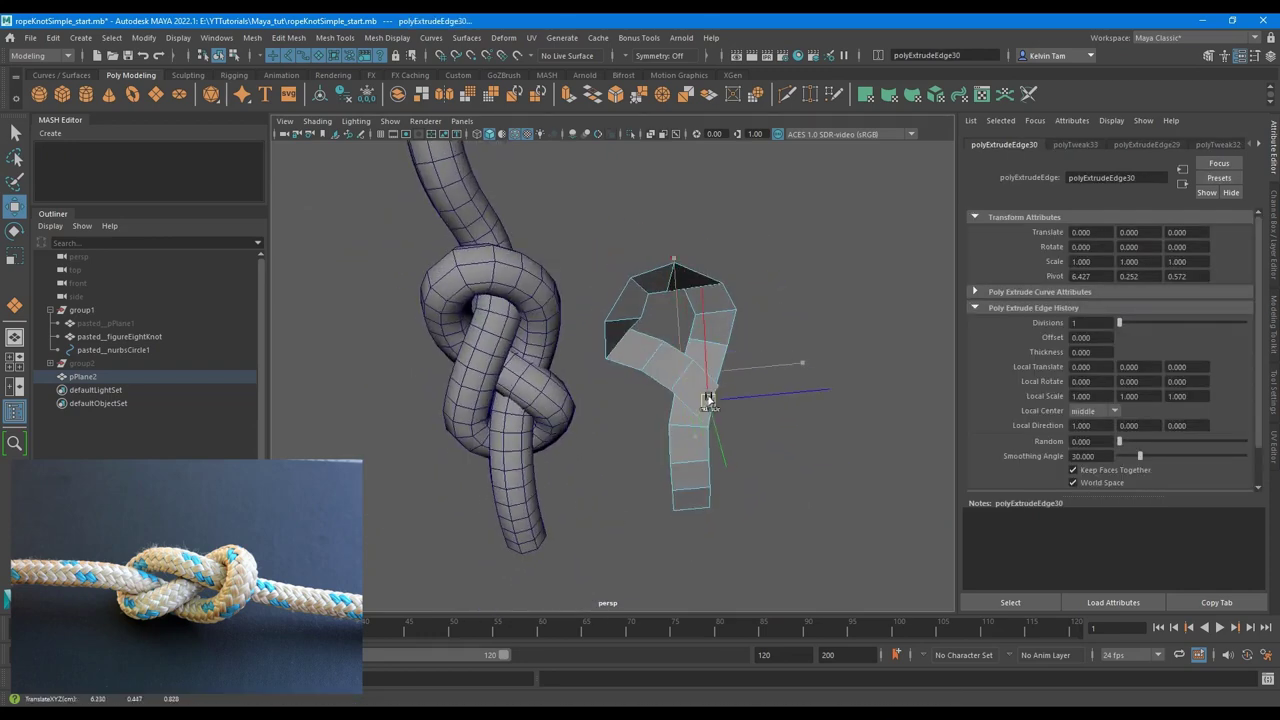
- Extrude and rotate several more sections from the strip's end to curl it around the side of the first strand
key("ctrl+e")
left_click_drag(711, 402, 767, 425, "alt")
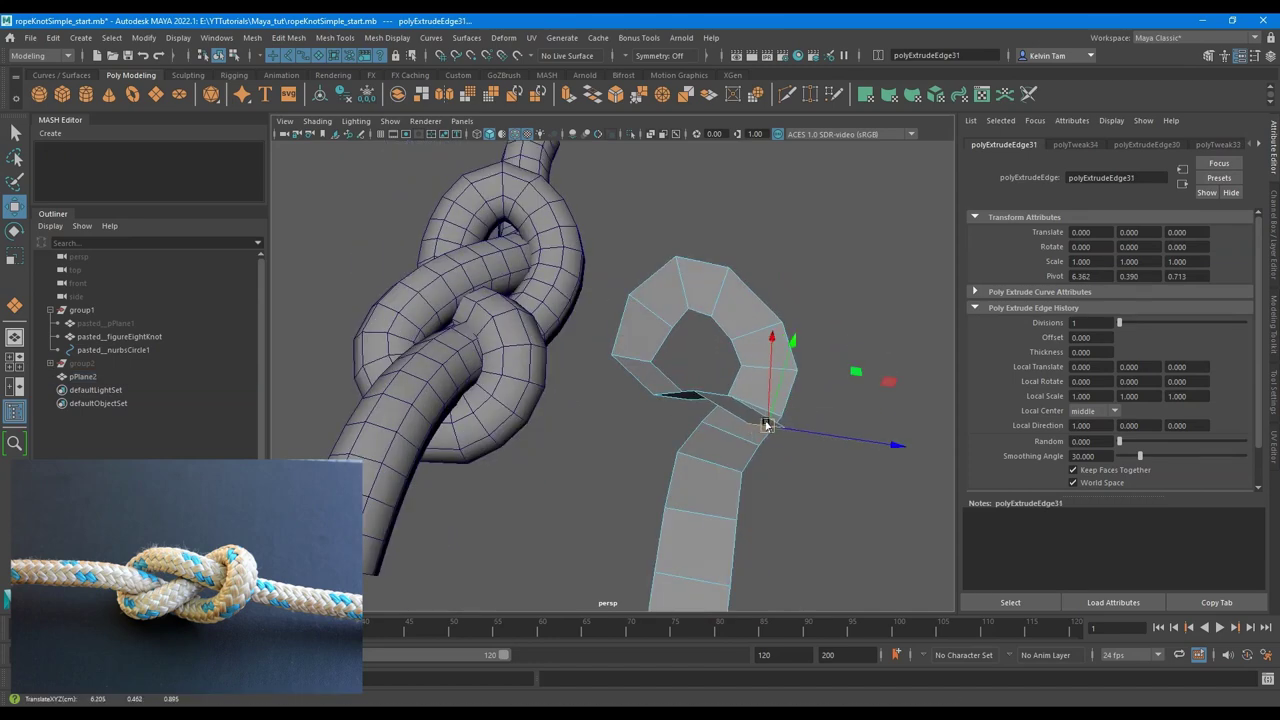
key("ctrl+e")
key("e")
key("w")
left_click_drag(752, 505, 797, 452, "alt")
left_click(797, 445)
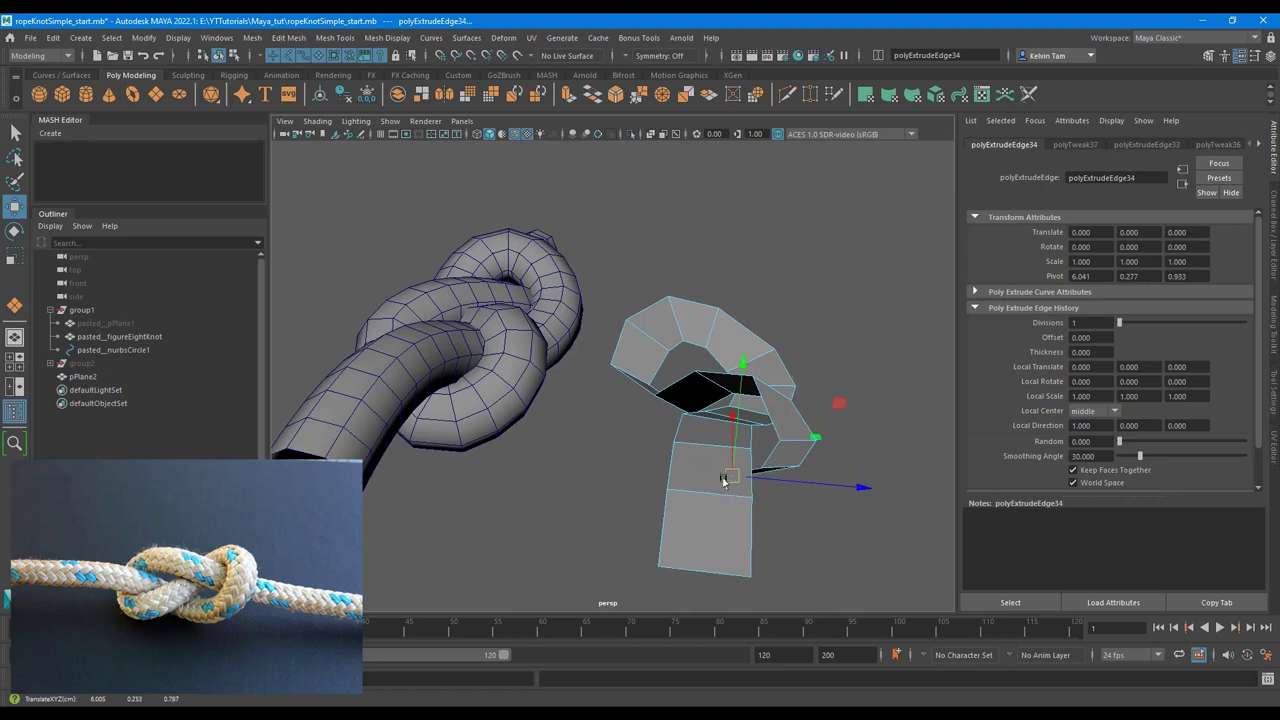
- Extrude further sections to carry the strip behind the first strand and out on its opposite side
left_click_drag(724, 480, 631, 360, "alt")
left_click_drag(634, 362, 690, 398, "alt")
key("e")
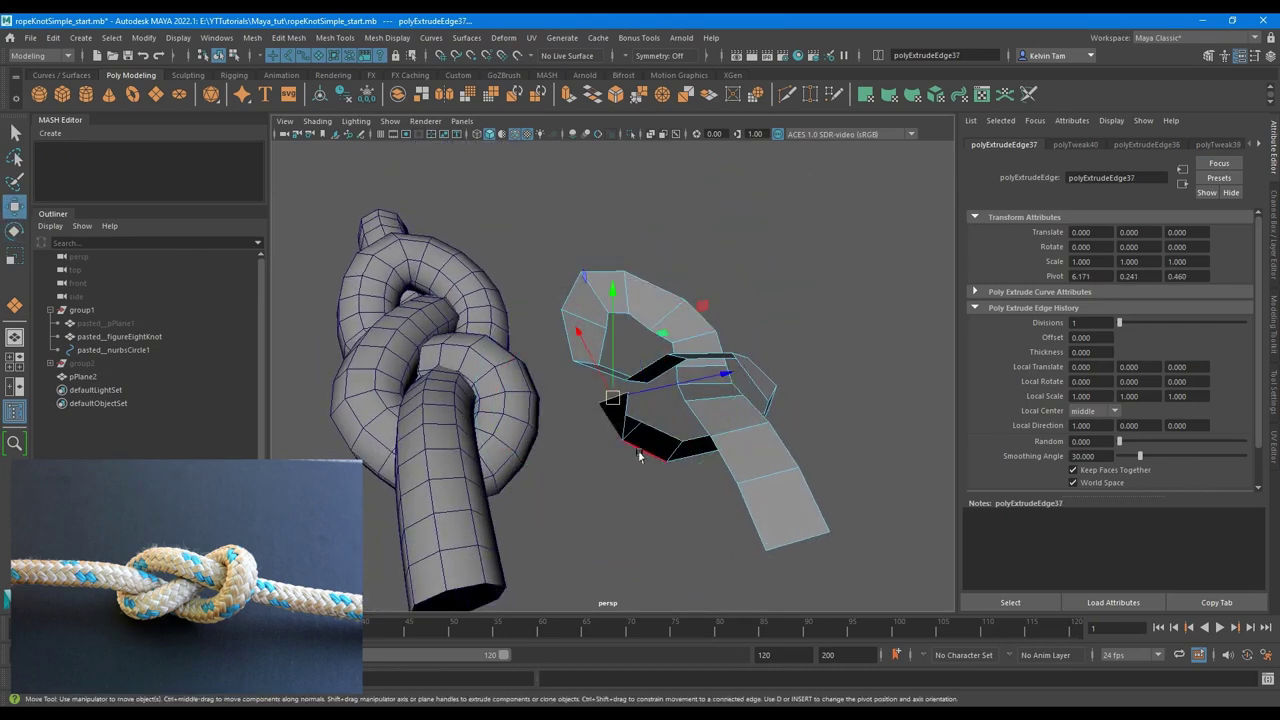
- Move and rotate cross edge e[57] and its neighbours to round the lower loop, then extrude and angle another end section
left_click(678, 412)
key("w")
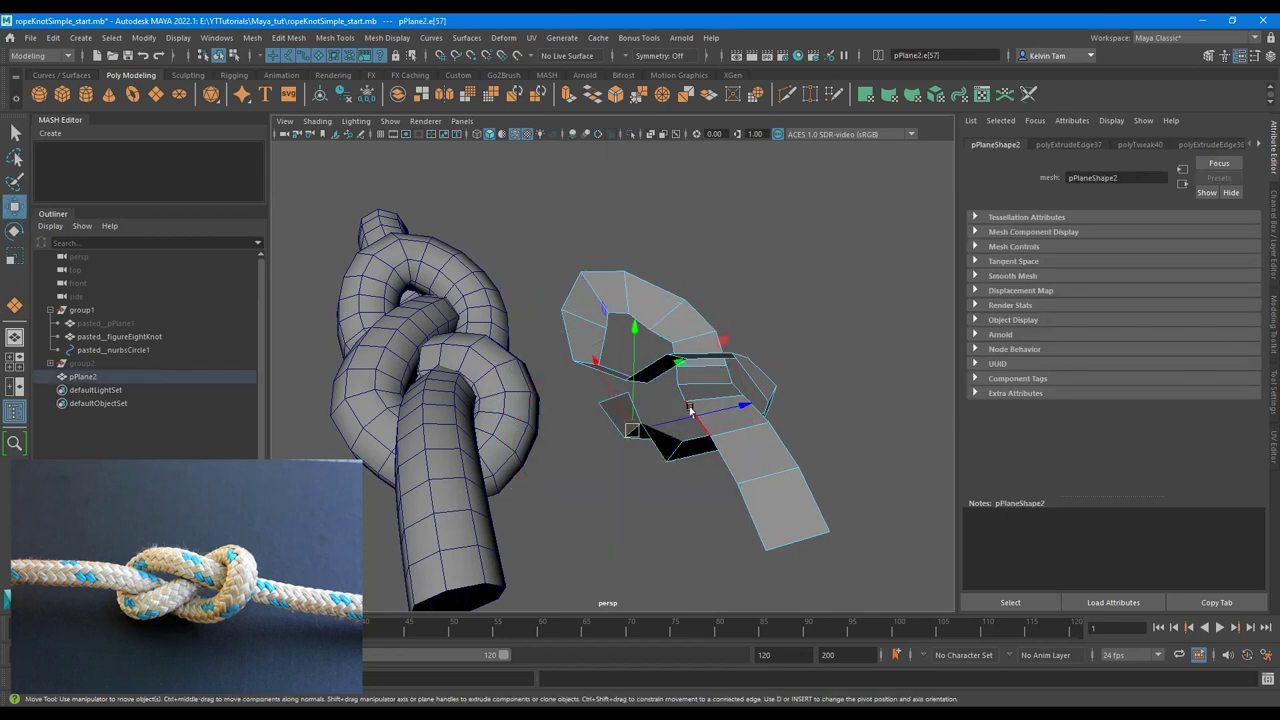
left_click_drag(691, 411, 637, 400, "alt")
left_click(669, 447)
key("e")
key("w")
key("e")
key("w")
key("e")
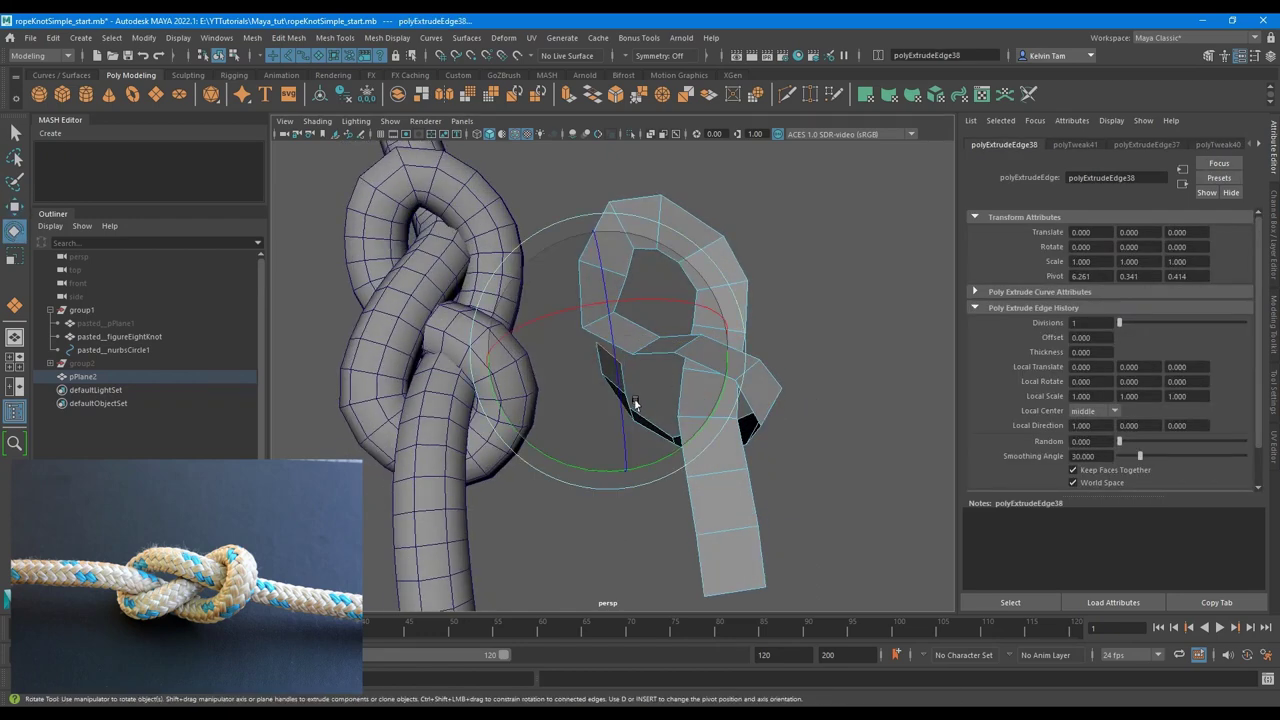
- Extrude a section from the strip's end over the crossing strand toward the upper loop's opening and rotate it into line
key("w")
left_click_drag(611, 352, 614, 345)
key("ctrl+e")
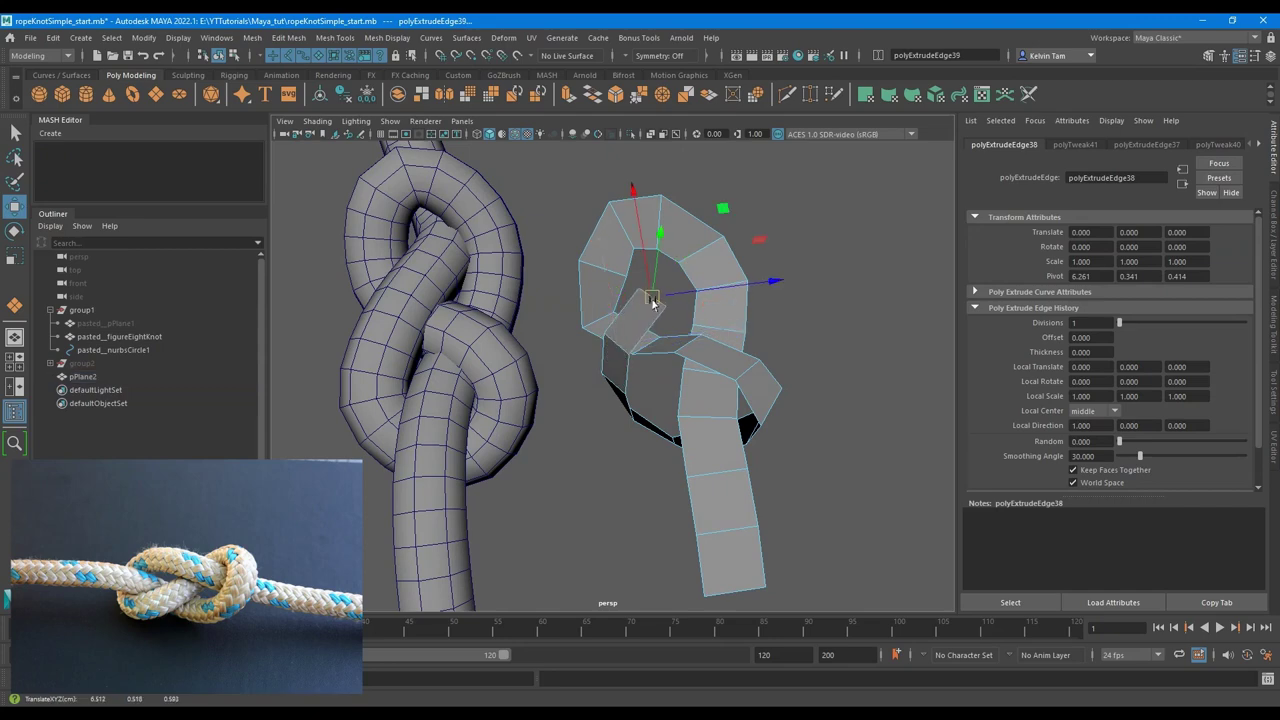
left_click_drag(651, 294, 596, 378, "alt")
key("e")
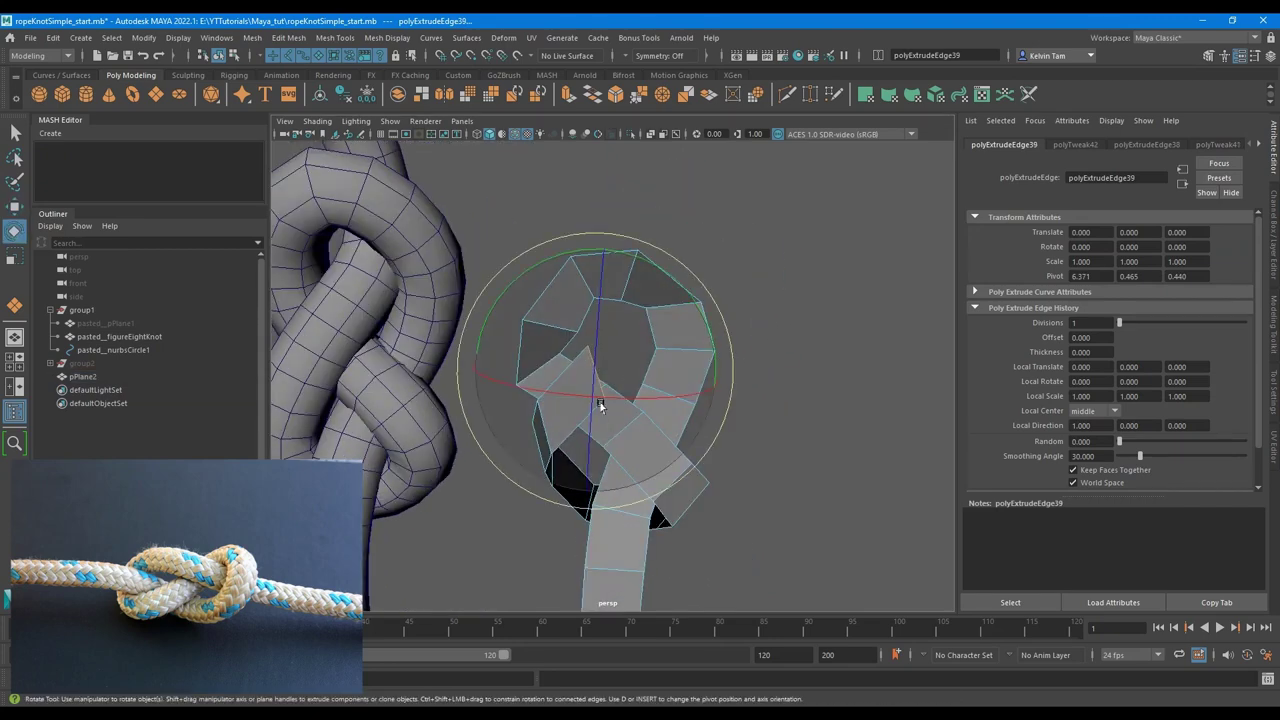
key("w")
left_click_drag(646, 427, 606, 325, "alt")
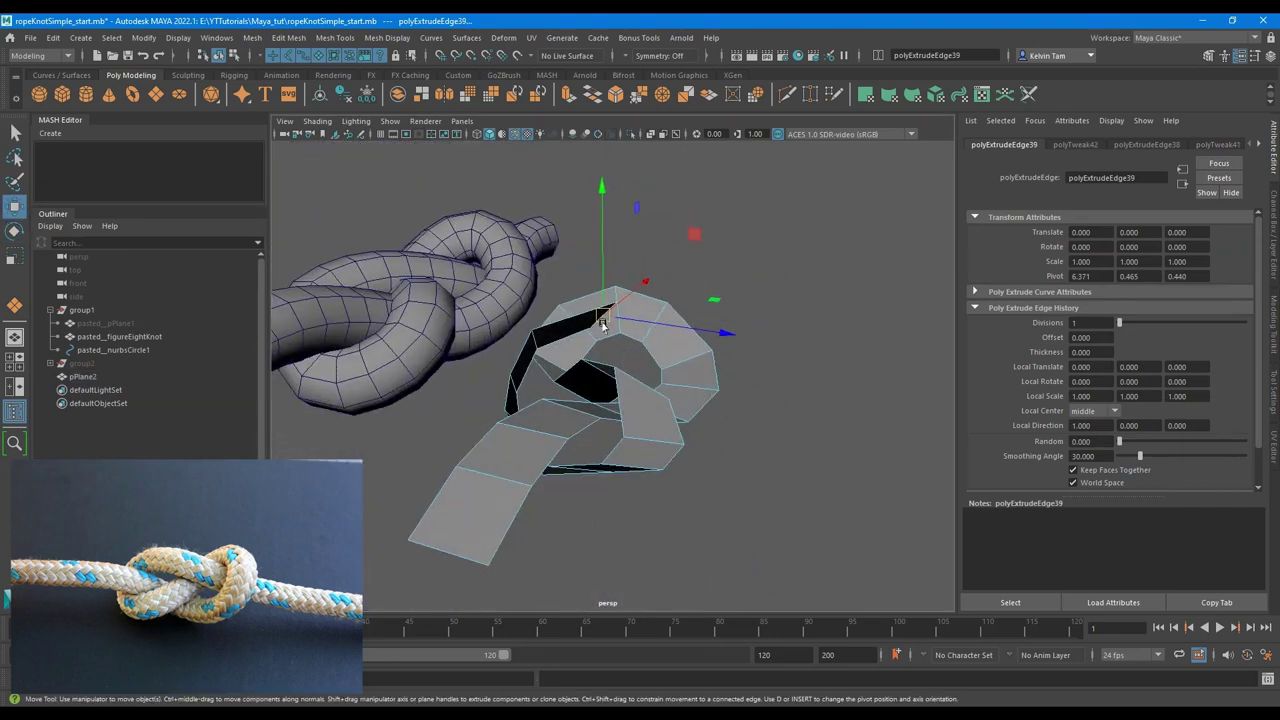
- Rotate and move the end edge inside the upper loop, then extrude one more section and angle it through the opening
key("b")
key("e")
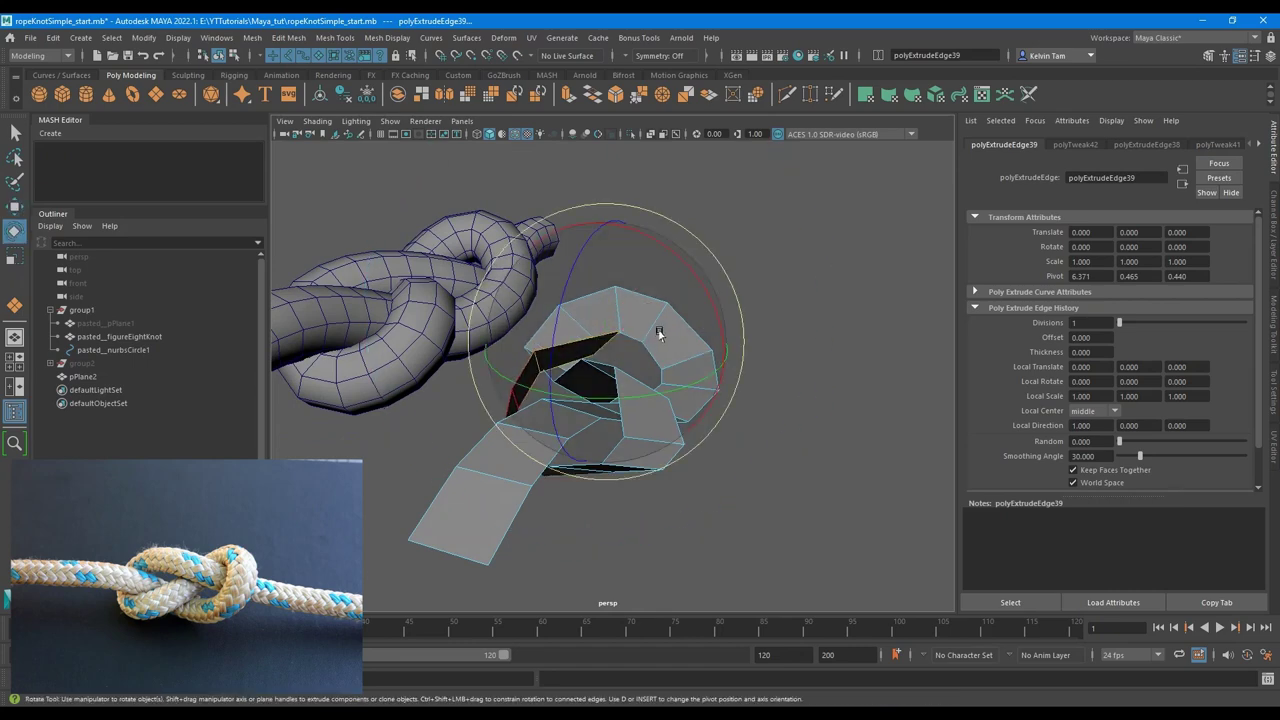
key("w")
left_click_drag(678, 362, 697, 421, "alt")
key("e")
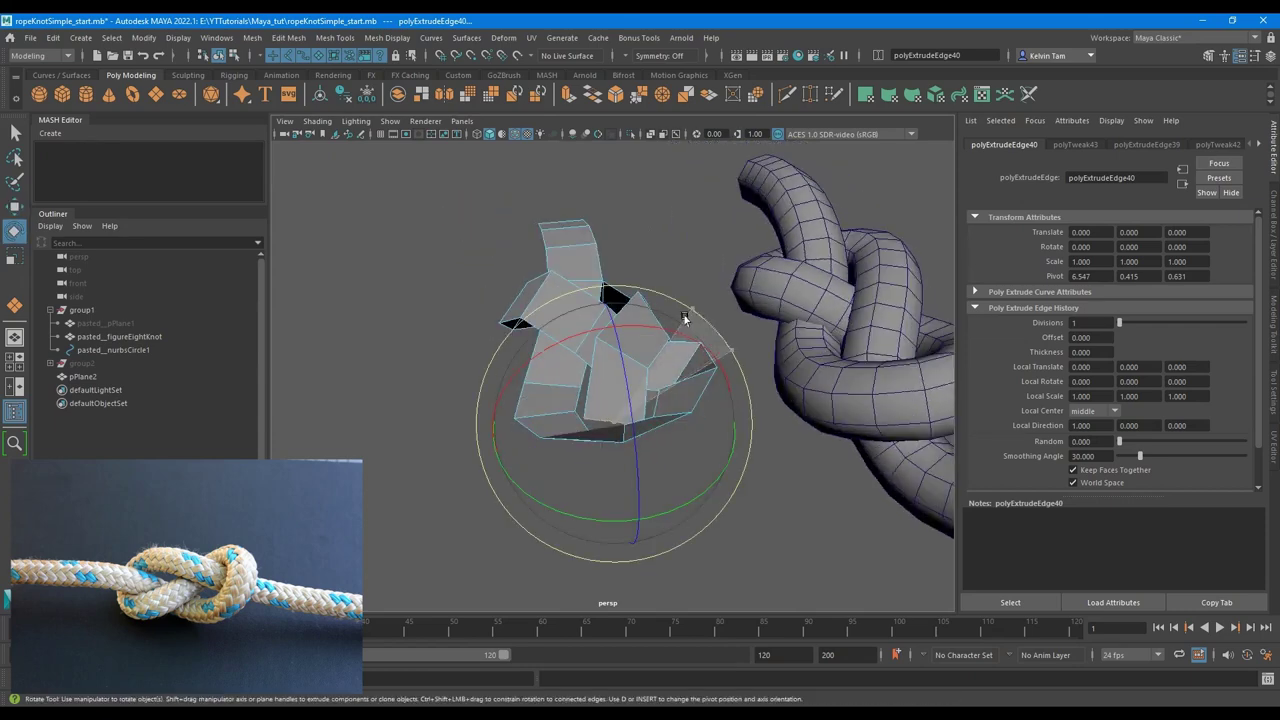
- Extrude more sections beneath the upper loop and straighten them into a tail leaving the top of the knot
key("w")
left_click_drag(612, 425, 548, 348, "shift")
key("e")
key("w")
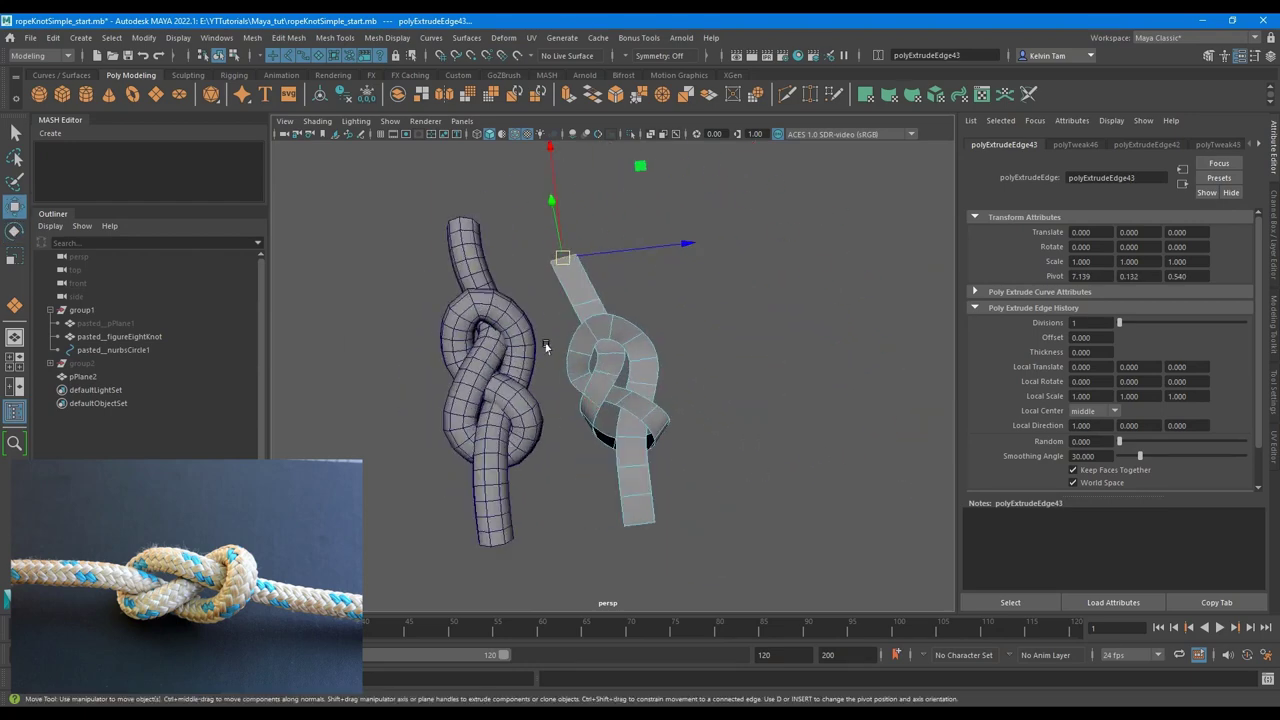
- Turn off the smooth preview and apply Edit Edge Flow to cross edge e[30] on the upper loop
right_click_drag(548, 348, 631, 408, "alt")
key("1")
left_click_drag(631, 408, 543, 337, "alt")
left_click(545, 344)
right_click(545, 346, "shift")
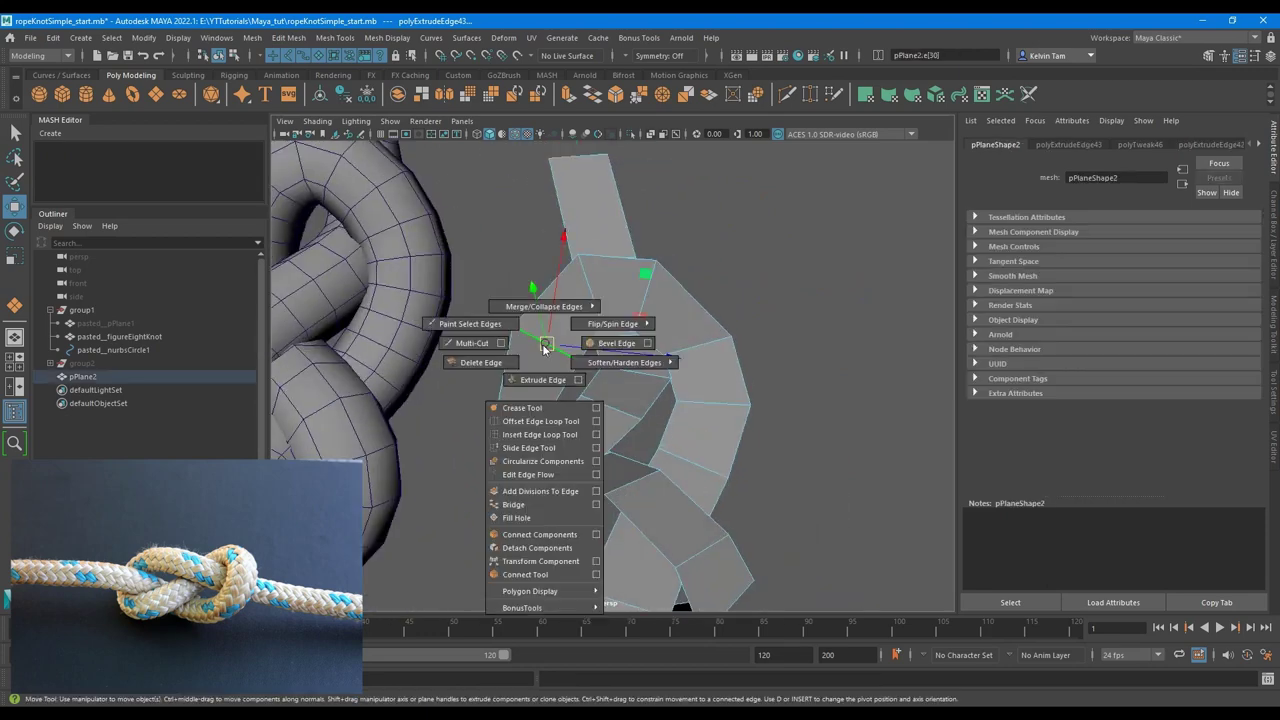
left_click(534, 475)
- Repeat Edit Edge Flow on two more cross edges of the strand crossing through the upper loop
scroll(654, 394, "down", 3)
left_click_drag(654, 394, 601, 408, "alt")
left_click(600, 406)
key("g")
left_click(597, 356)
key("g")
key("w")
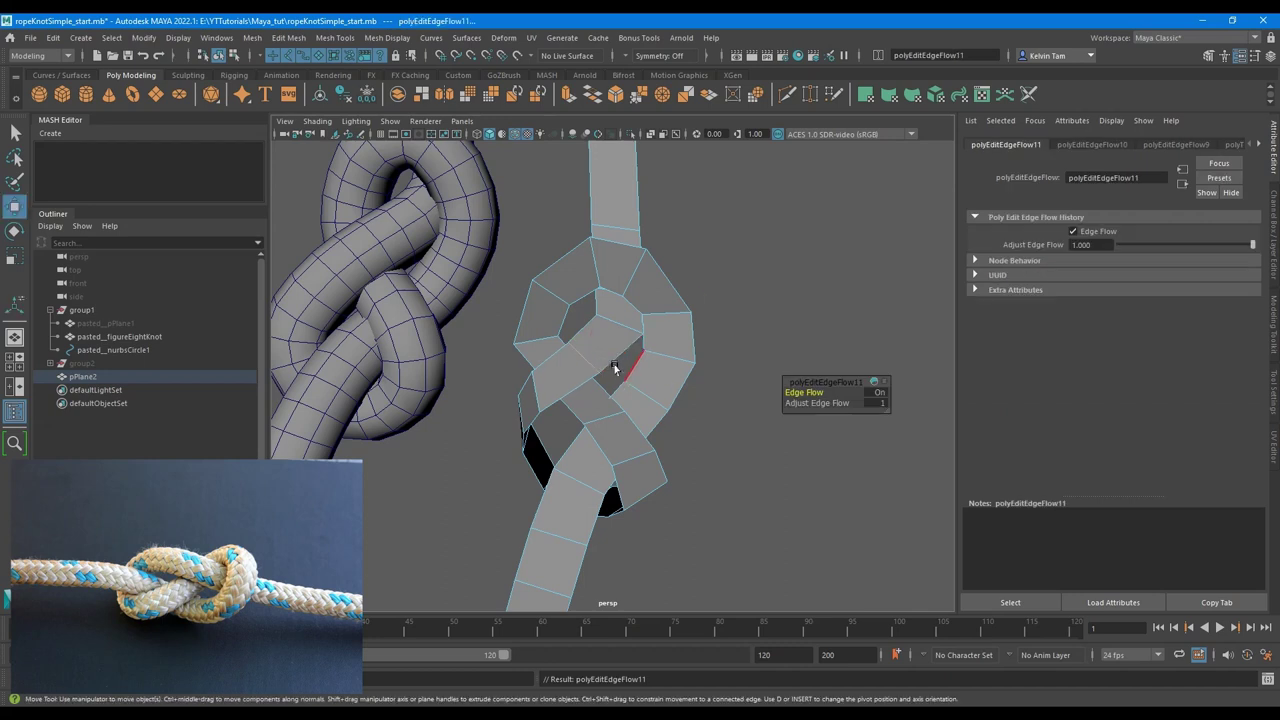
- Rotate and move cross edge e[63] to smooth the crossing strand, then reposition cross edge e[33] on the upper loop
left_click_drag(593, 355, 585, 364)
left_click(538, 400)
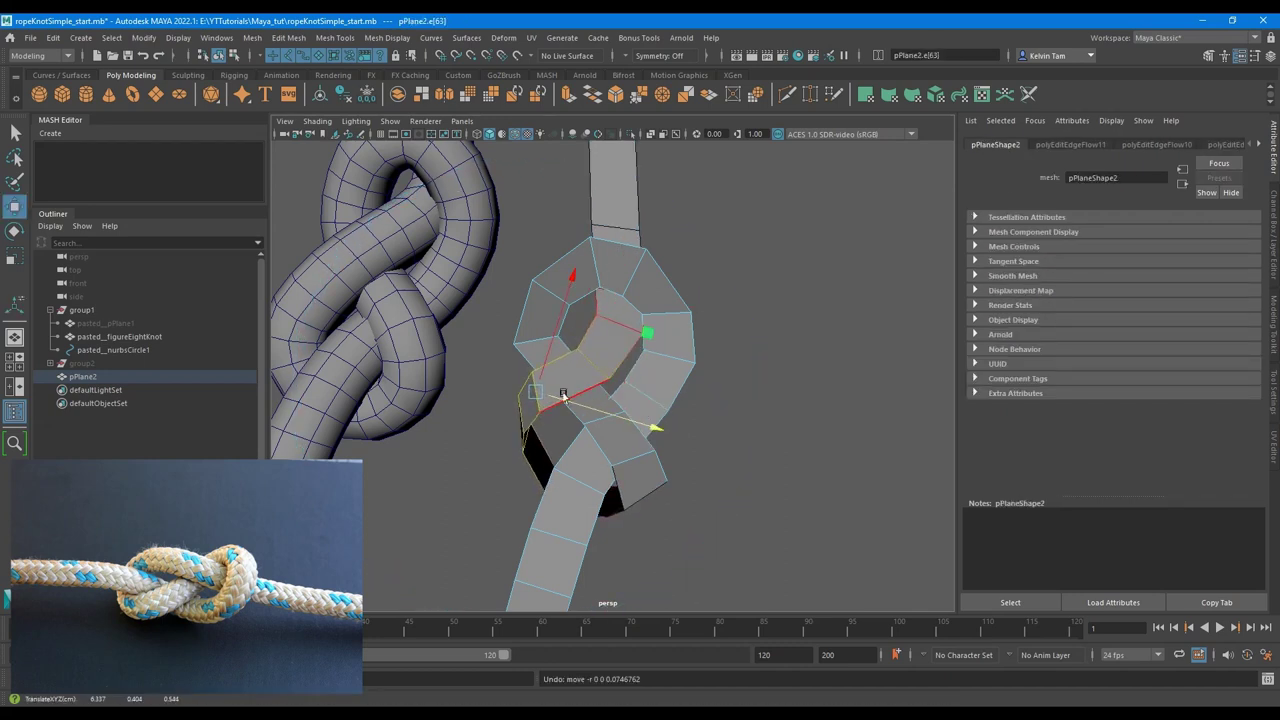
key("e")
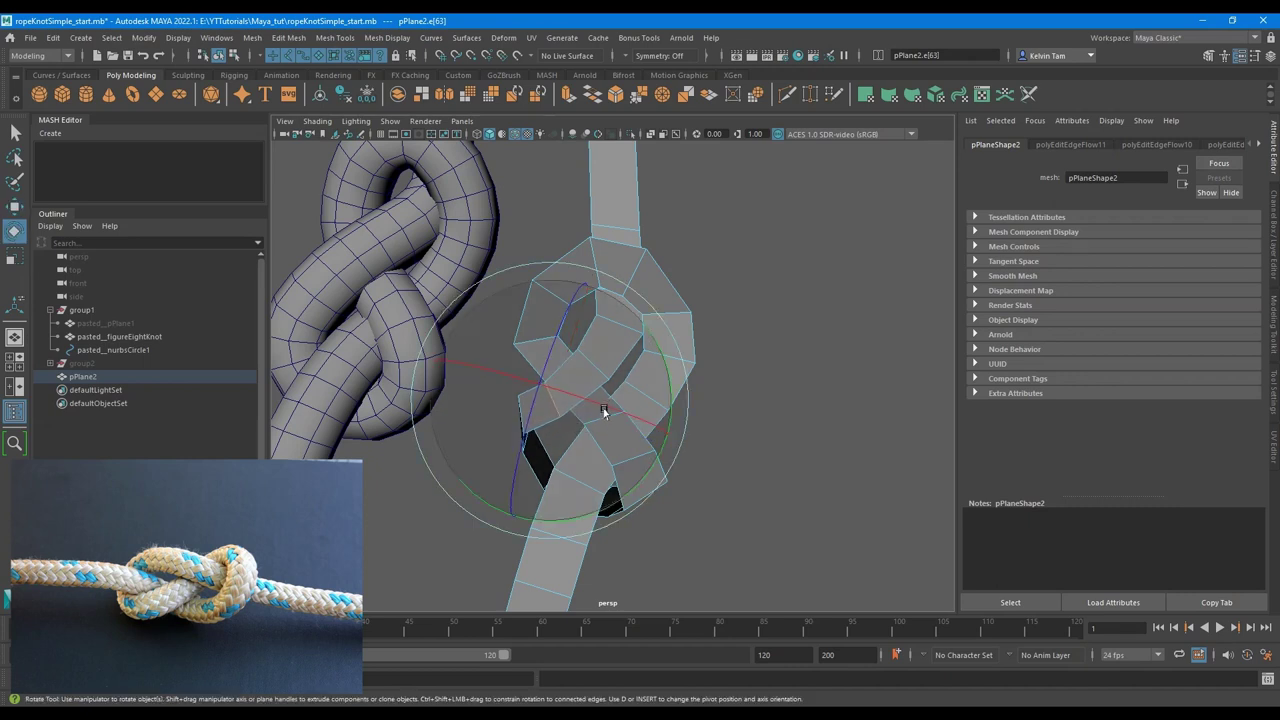
key("w")
left_click_drag(591, 362, 609, 392)
scroll(650, 342, "down", 3)
left_click(664, 345)
scroll(585, 370, "up", 3)
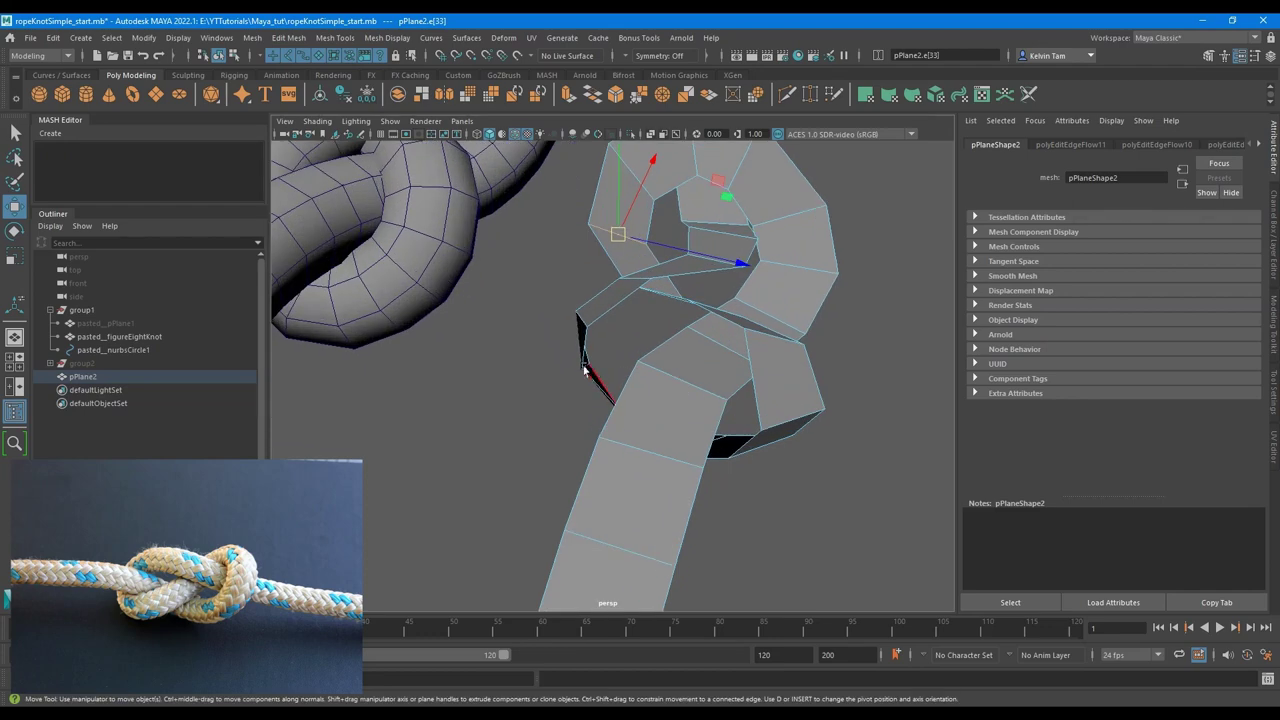
- Apply Edit Edge Flow to a cross edge behind the lower loop and reposition neighbouring cross edge e[60]
key("q")
left_click_drag(596, 374, 622, 377, "alt")
left_click(622, 373)
right_click_drag(625, 373, 614, 511, "shift")
left_click_drag(630, 470, 601, 396, "alt")
key("w")
left_click(585, 337)
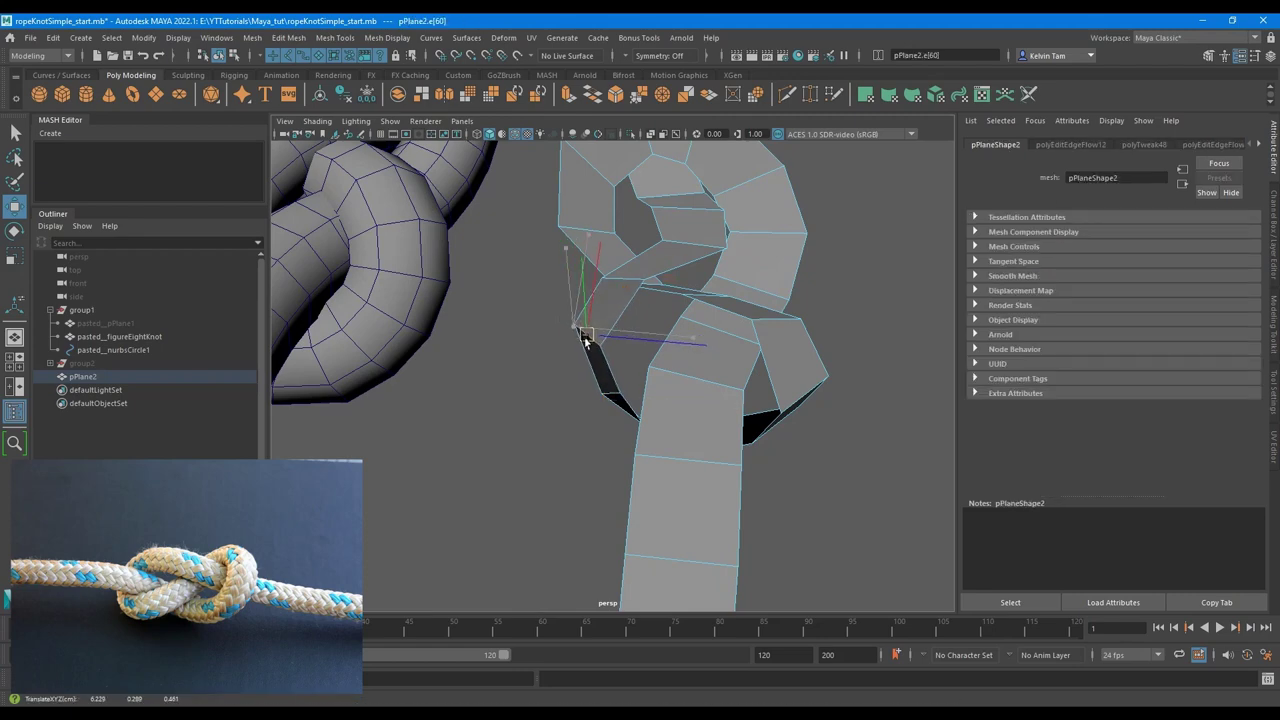
- Reposition the crossing strand's edges, including e[66], so the strand runs evenly through the upper loop
mouse_move(629, 334)
left_mouse_down("alt")
mouse_move(628, 306)
mouse_move(647, 298)
mouse_move(655, 333)
mouse_move(643, 334)
left_mouse_up("alt")
left_click(629, 297)
left_click(714, 273)
right_click_drag(731, 277, 691, 289, "alt")
middle_click_drag(691, 289, 686, 329, "alt")
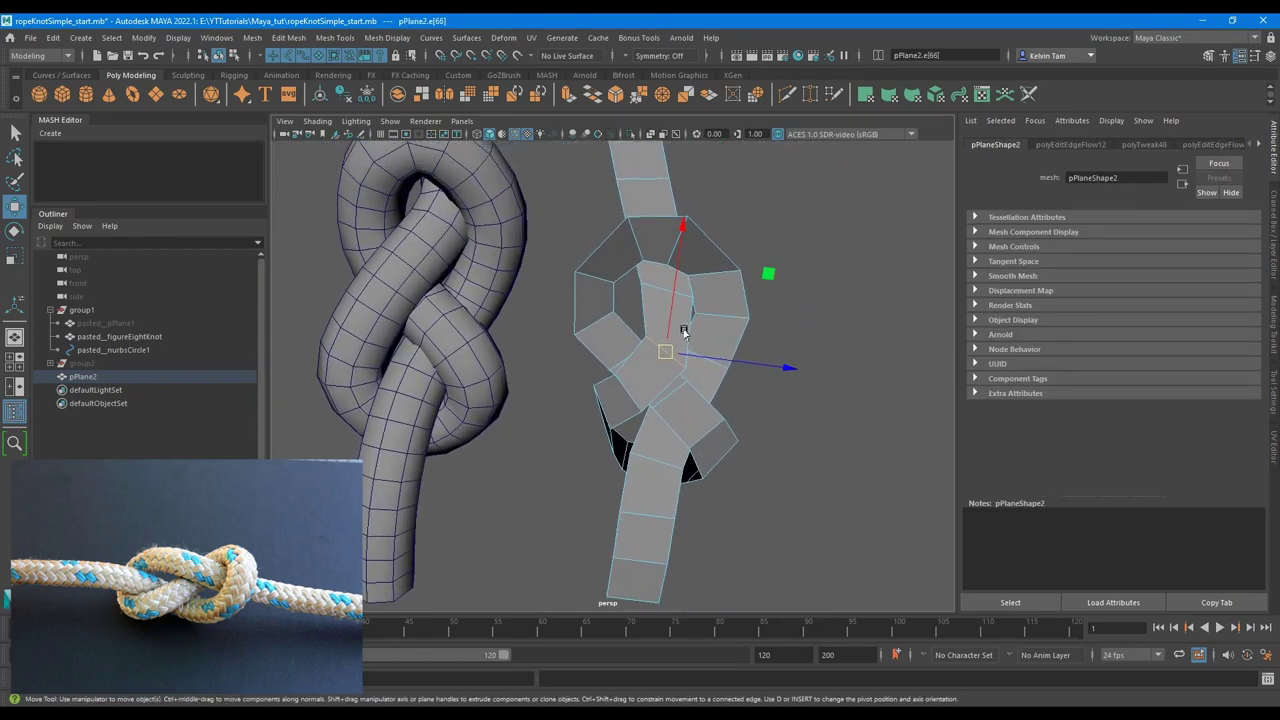
right_click_drag(686, 329, 699, 340, "alt")
left_click_drag(666, 340, 654, 335)
right_click_drag(700, 336, 663, 334, "alt")
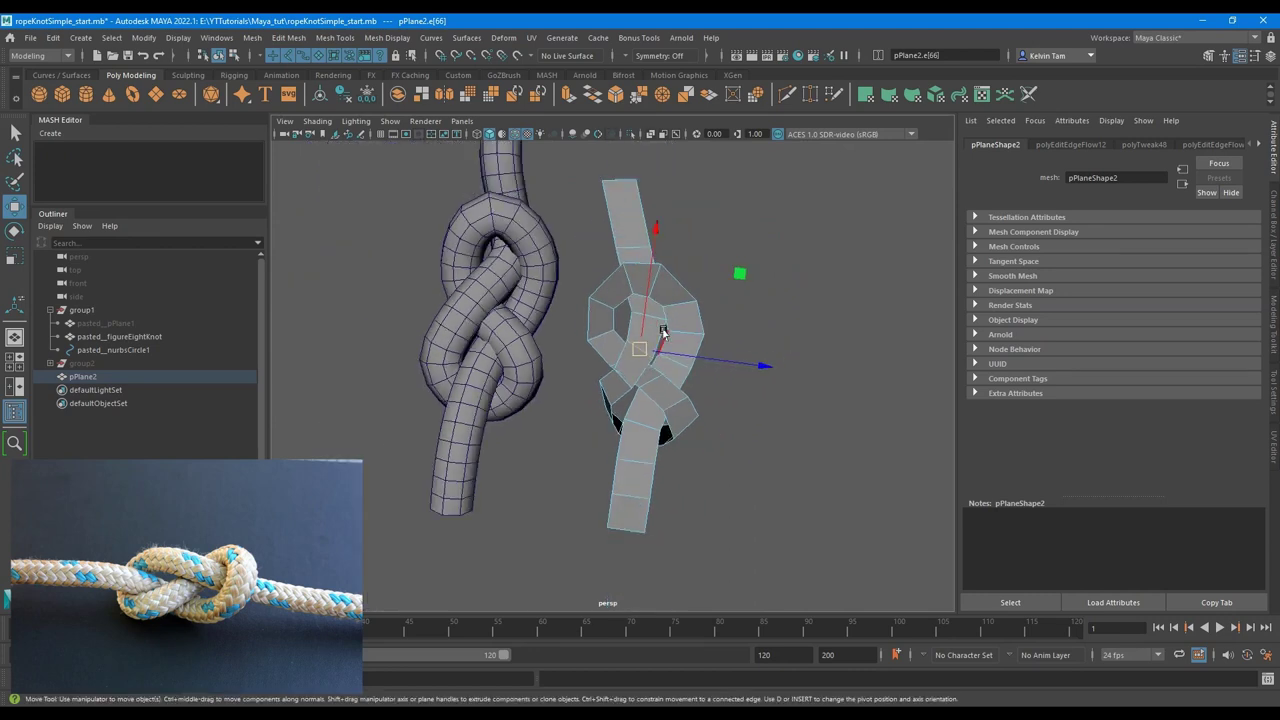
- Turn on the smooth preview, shift end edge e[78] to straighten the upper tail, and extrude one more section upward
left_click_drag(663, 334, 680, 317, "alt")
key("3")
left_click(609, 200)
middle_click_drag(637, 186, 655, 294, "alt")
left_click_drag(655, 294, 651, 311, "alt")
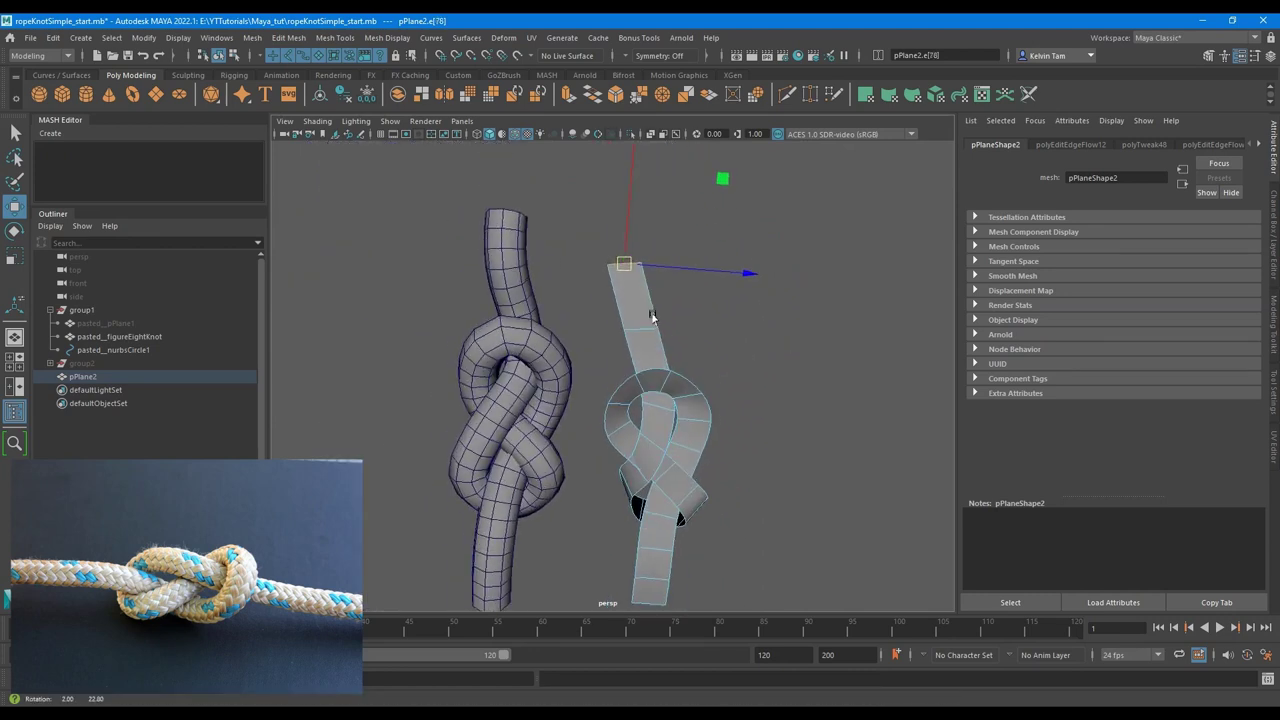
left_click_drag(717, 271, 745, 273)
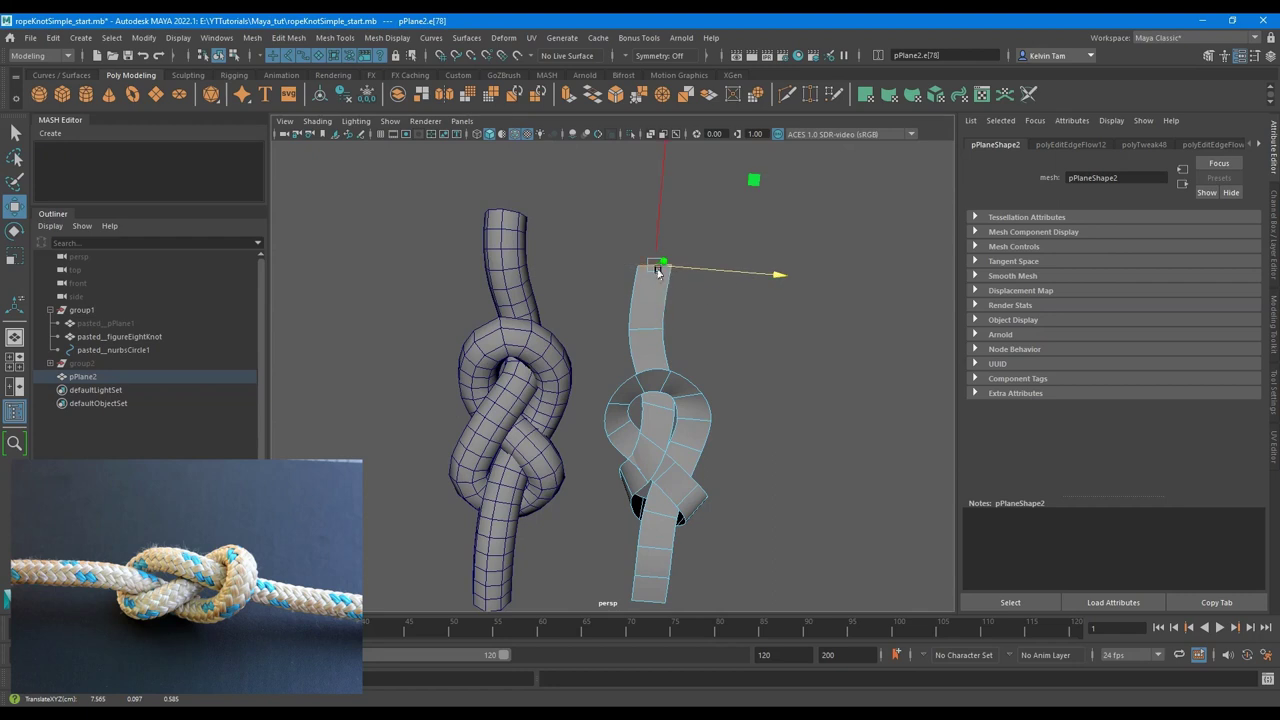
left_click_drag(657, 272, 654, 194, "shift")
key("e")
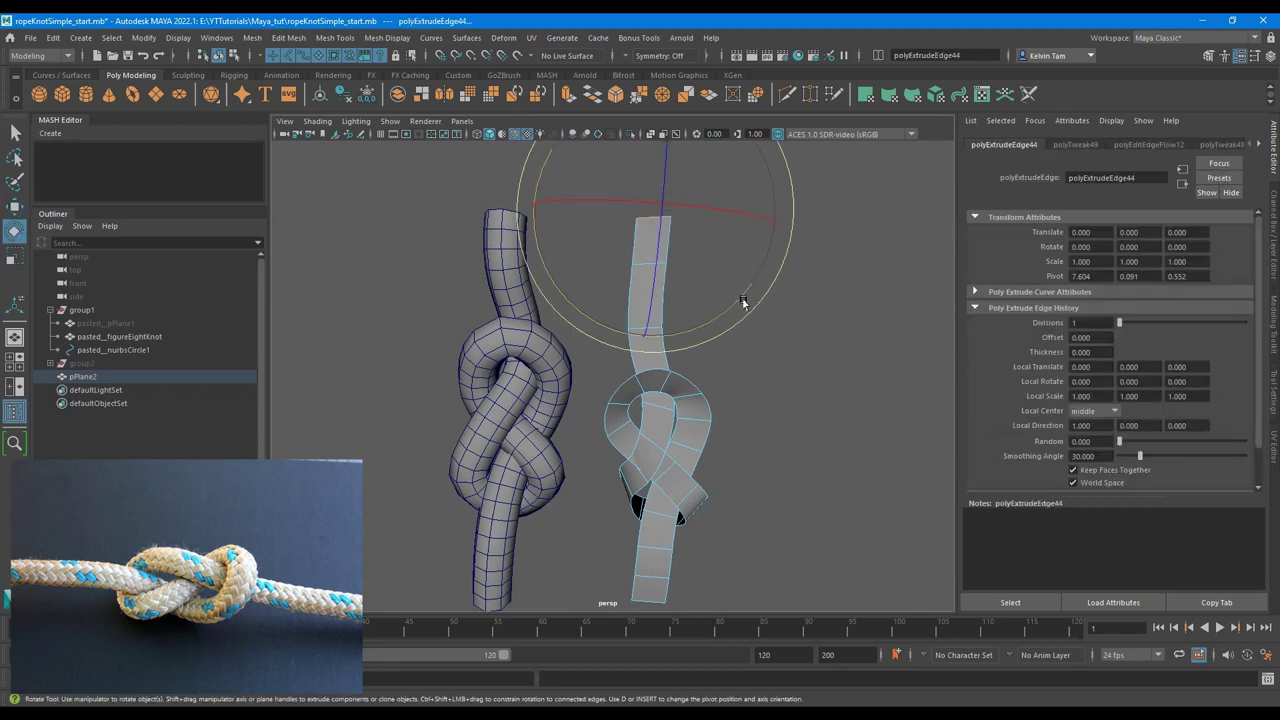
key("w")
- Enable soft selection with a falloff radius of about 0.96 and move cross edge e[66] on the crossing strand
left_click(657, 370)
scroll(657, 370, "down", 4)
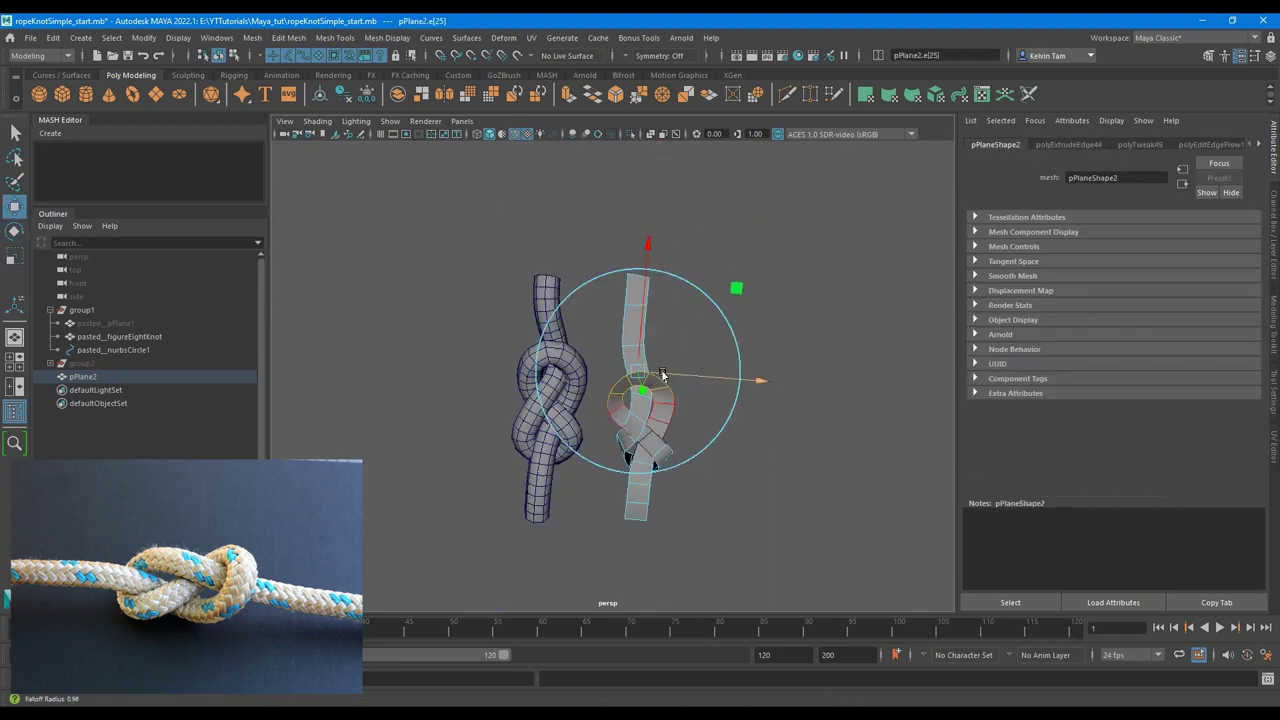
left_click(632, 418)
scroll(663, 408, "up", 3)
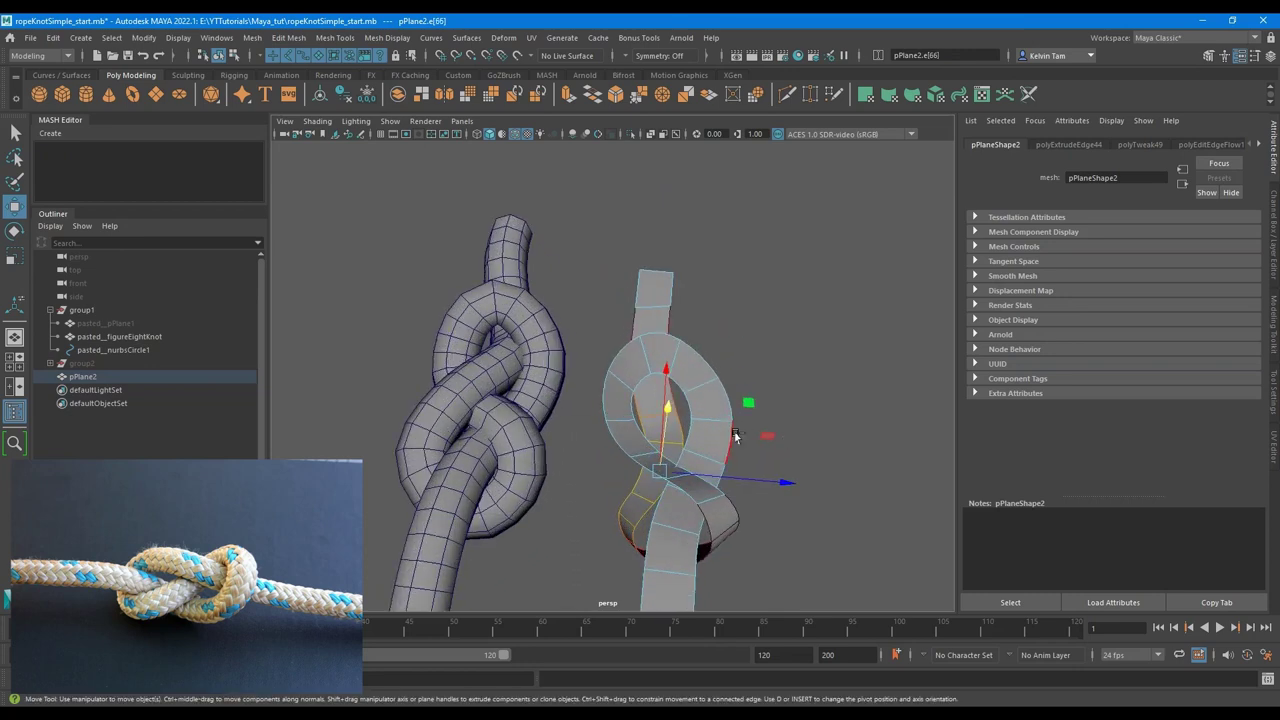
mouse_move(659, 436)
left_mouse_down()
mouse_move(650, 428)
mouse_move(675, 424)
left_mouse_up()
- Adjust the crossing strand's cross edge while switching soft selection on and off, and undo the last change
key("b")
left_click(632, 449)
key("w")
mouse_move(675, 424)
left_mouse_down("alt")
mouse_move(635, 381)
mouse_move(574, 377)
mouse_move(709, 446)
mouse_move(666, 417)
mouse_move(693, 412)
left_mouse_up("alt")
key("b")
key("ctrl+z")
key("b")
- Move cross edge e[39] vertically to separate the overlapping strands at the middle of the knot
left_click(686, 434)
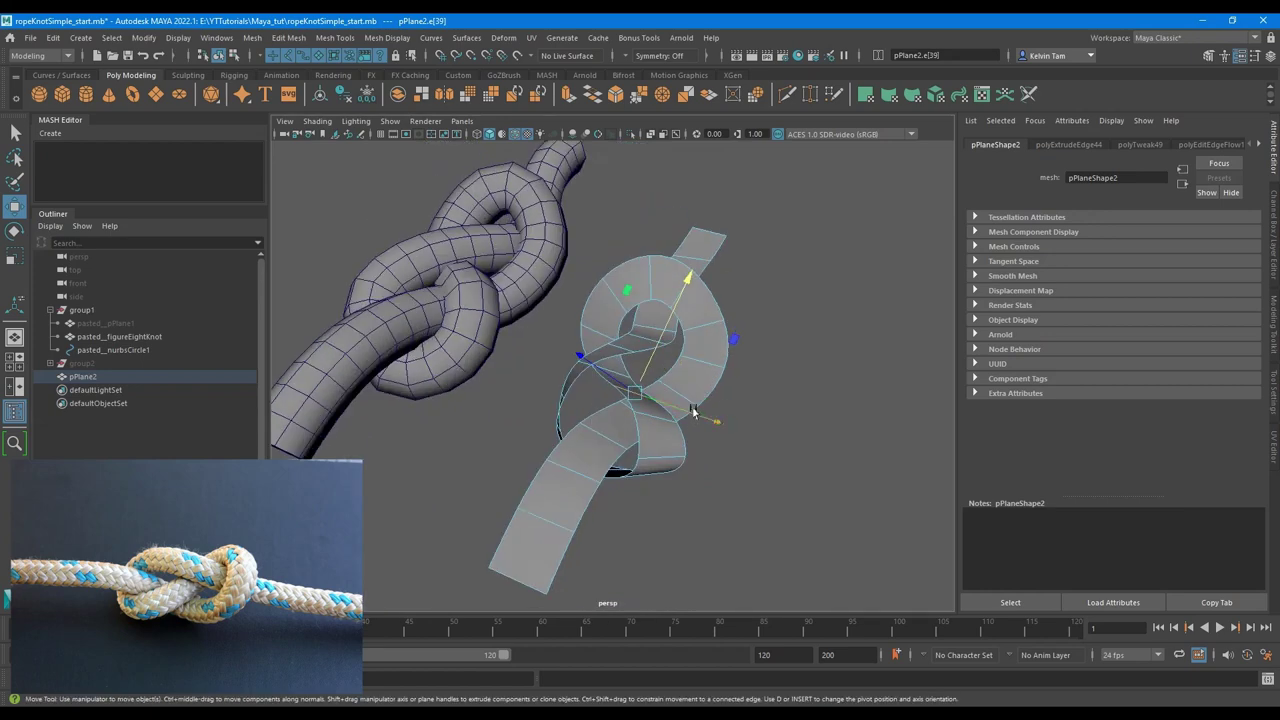
key("e")
key("w")
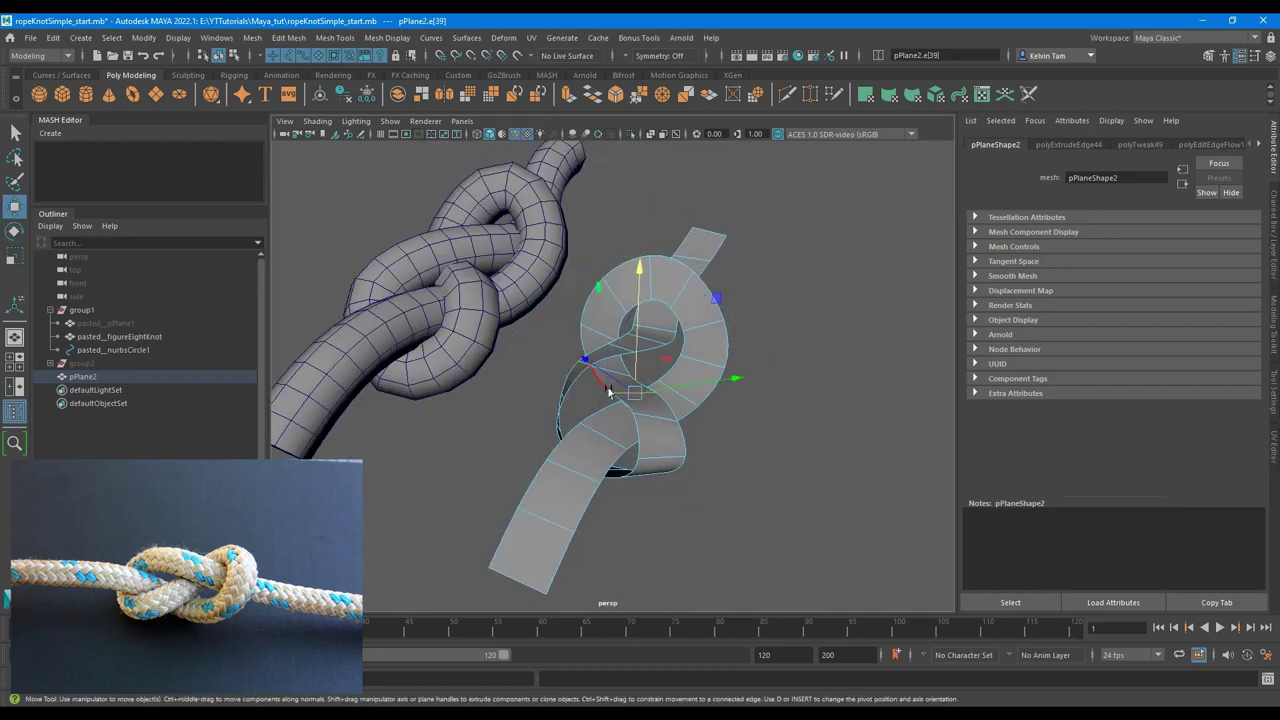
left_click_drag(639, 288, 729, 331)
- Raise cross edge e[42] at the side of the lower loop so its strand clears the one below
left_click(709, 398)
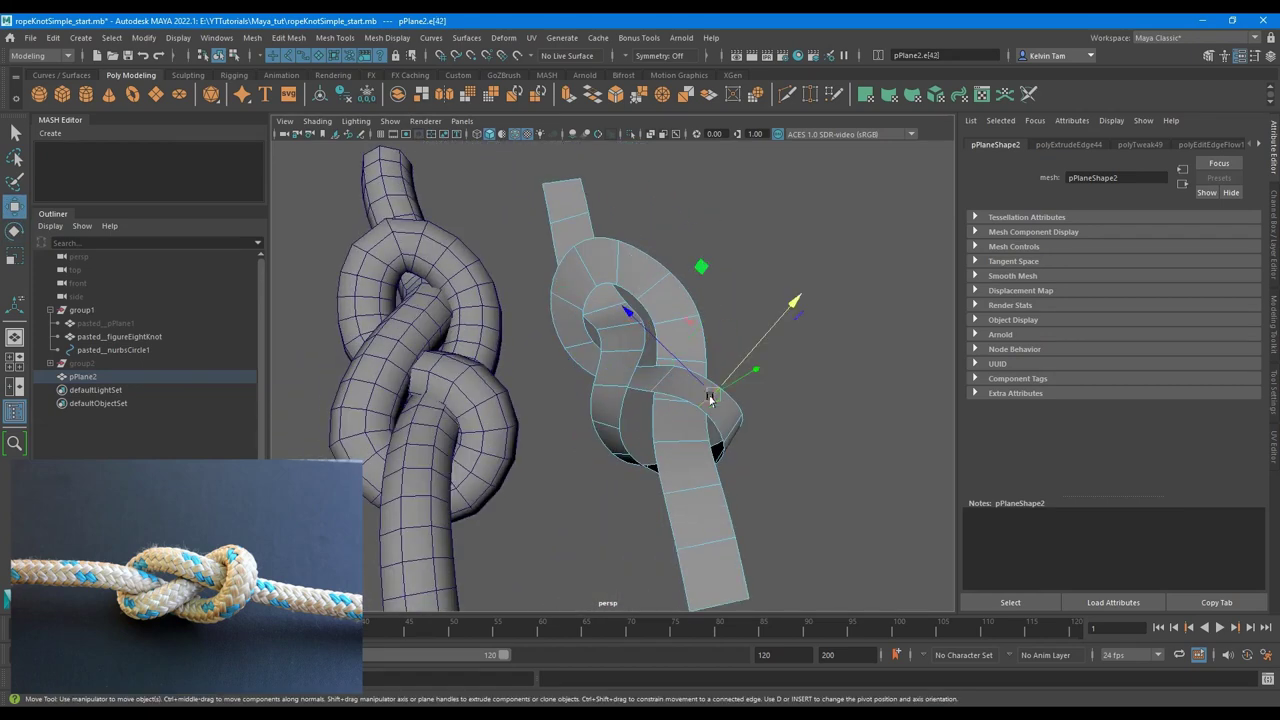
left_click_drag(711, 399, 695, 340, "alt")
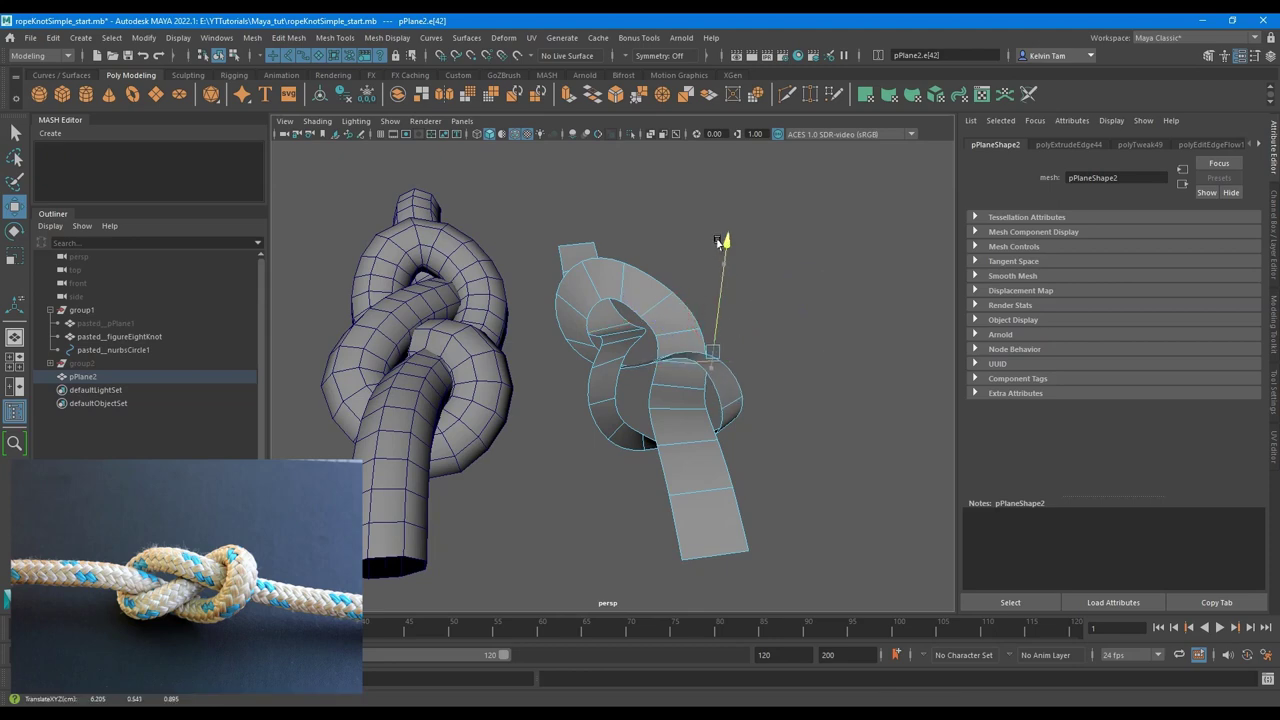
left_click_drag(723, 250, 634, 397, "alt")
- Reposition cross edge e[66] on the crossing strand and adjust the cross edge where the lower tail enters the knot
left_click(665, 343)
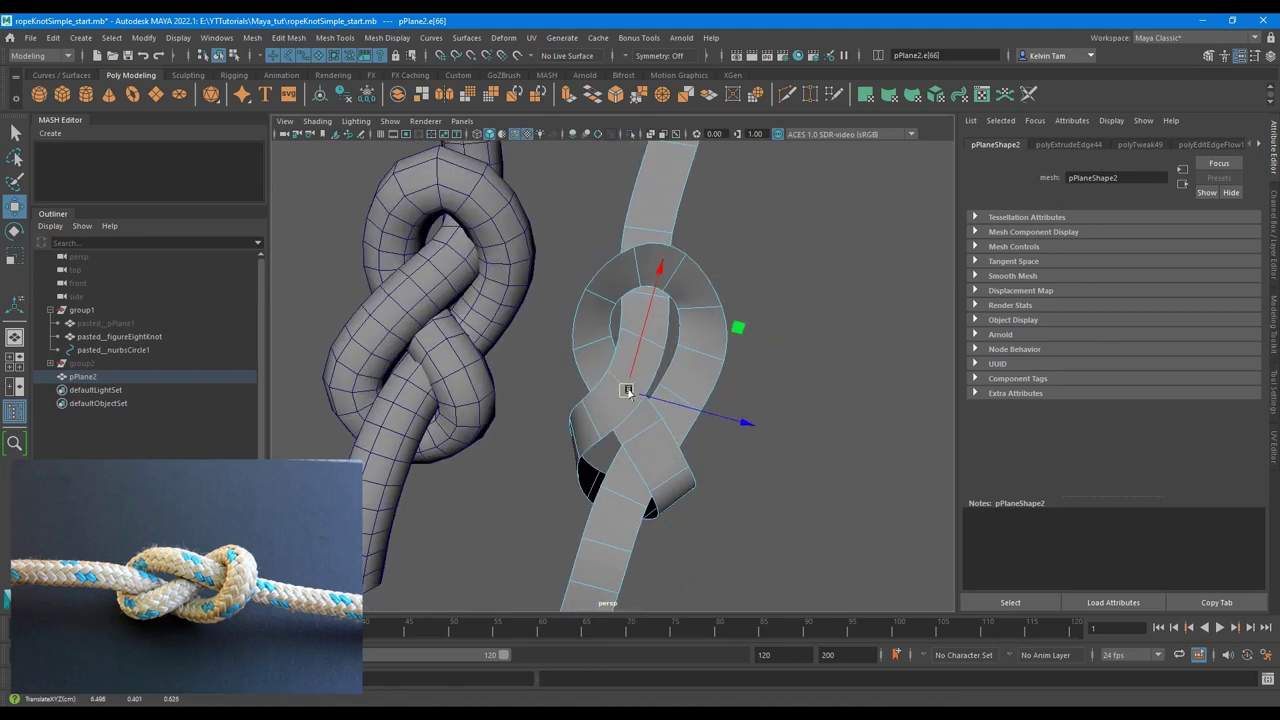
left_click(652, 345)
left_click_drag(714, 360, 648, 389, "alt")
left_click(630, 464)
left_click(628, 450)
middle_click_drag(660, 420, 643, 337, "alt")
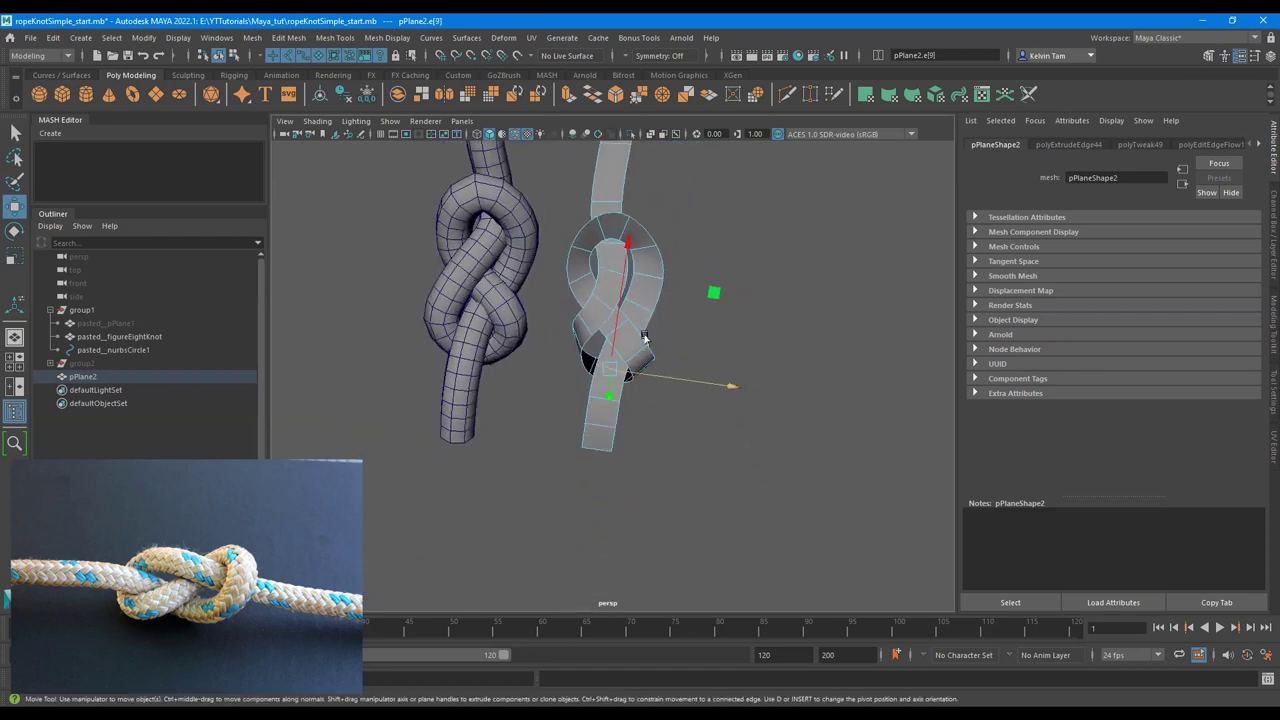
scroll(645, 338, "up", 5)
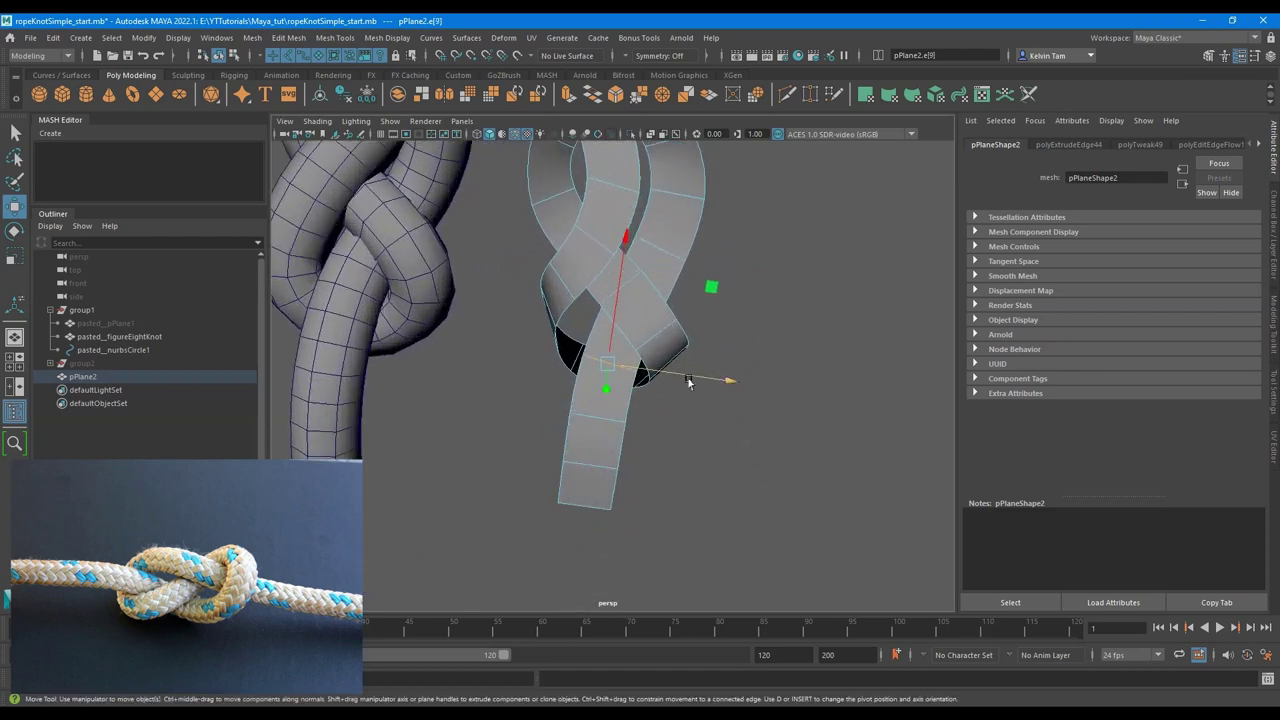
- Pull end edge e[1] downward with soft selection to lengthen the knot's lower tail
left_click(581, 507)
left_click_drag(592, 406, 588, 441)
scroll(590, 430, "down", 4)
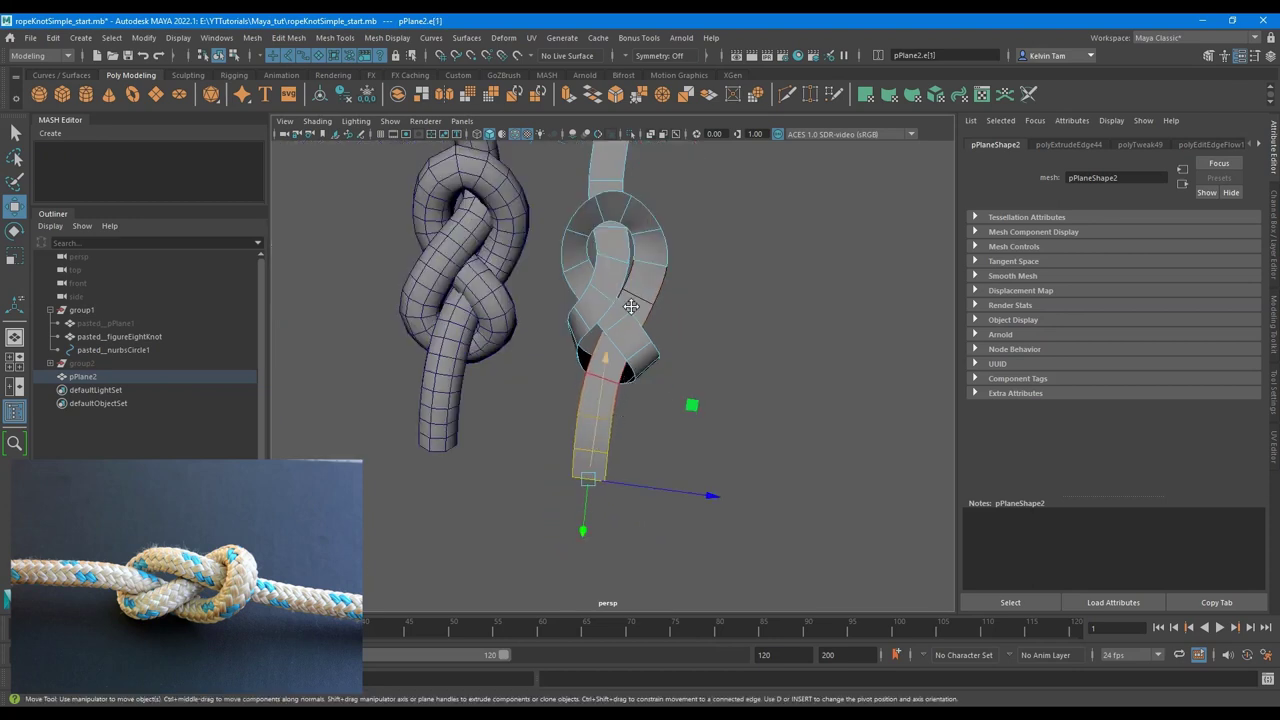
- Return to object mode and select the whole pPlane2 figure eight strip
middle_click_drag(606, 360, 618, 460, "alt")
right_click_drag(626, 309, 772, 229)
left_click(772, 229)
left_click_drag(680, 462, 663, 385, "alt")
left_click(660, 397)
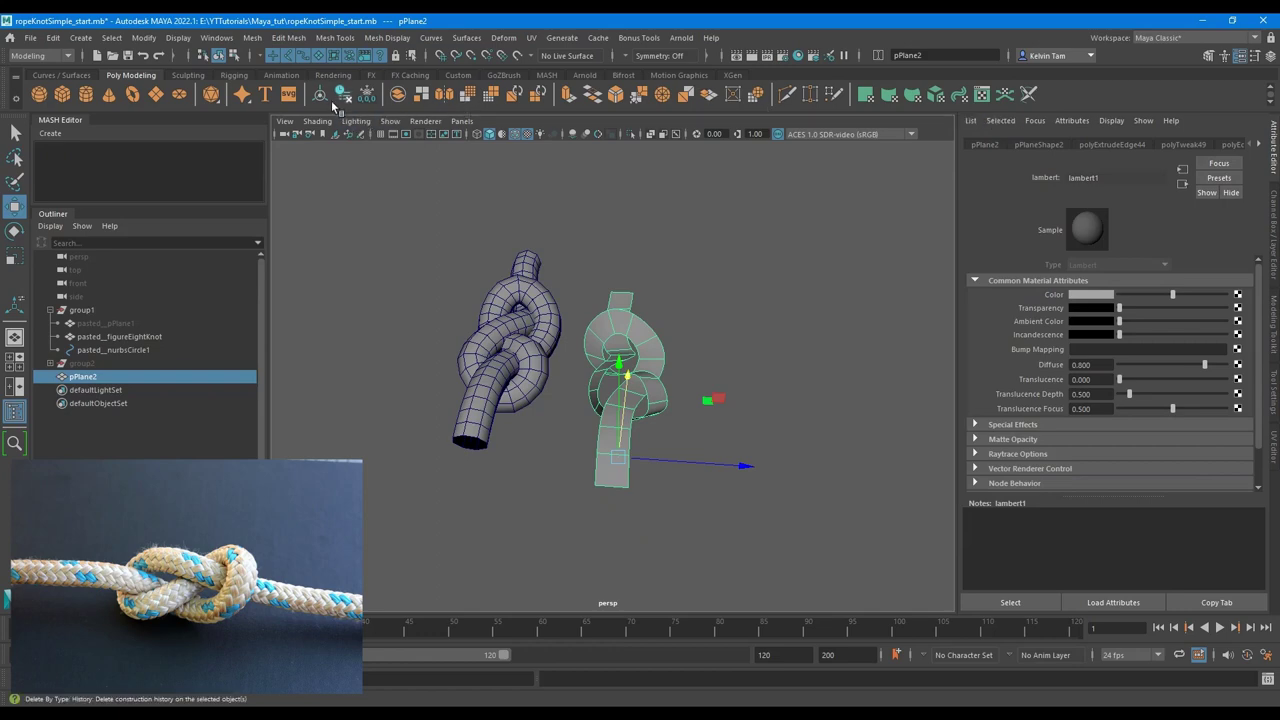
- Reposition the vertex pairs vtx[38:39] and vtx[40:41] at the side of the strip's lower loop, and return to object mode
left_click_drag(672, 338, 602, 396, "alt")
scroll(543, 333, "up", 5)
left_click(556, 331)
scroll(586, 346, "up", 4)
left_click_drag(602, 396, 593, 368, "alt")
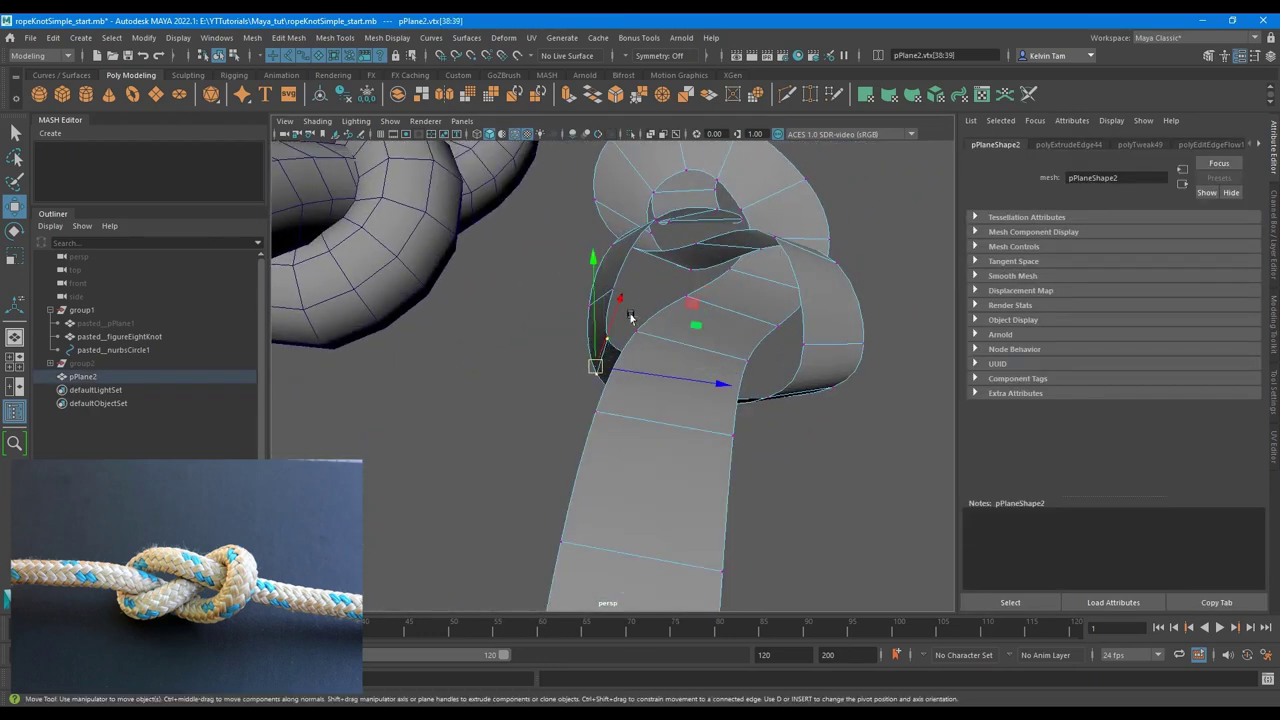
left_click_drag(627, 310, 543, 263)
left_click_drag(595, 297, 580, 294)
left_click_drag(742, 313, 637, 347, "alt")
scroll(637, 347, "down", 5)
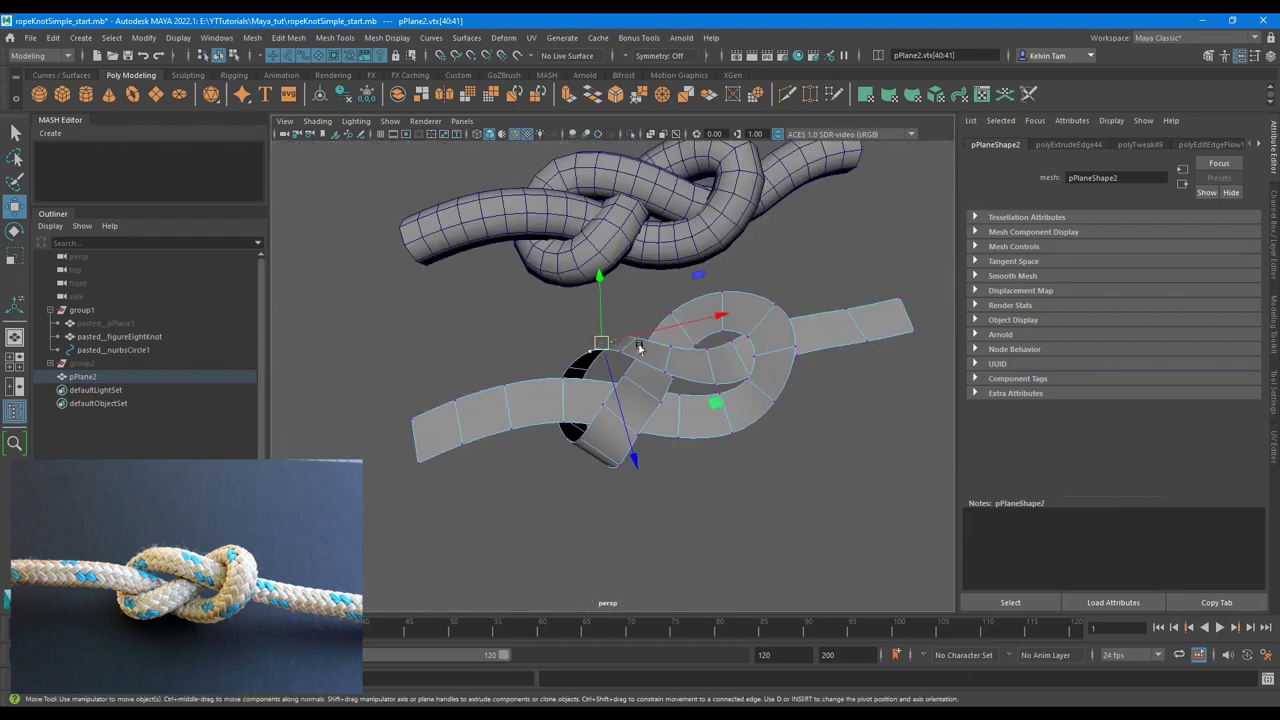
right_click_drag(637, 347, 748, 346)
left_click(764, 257)
left_click_drag(692, 346, 688, 370, "alt")
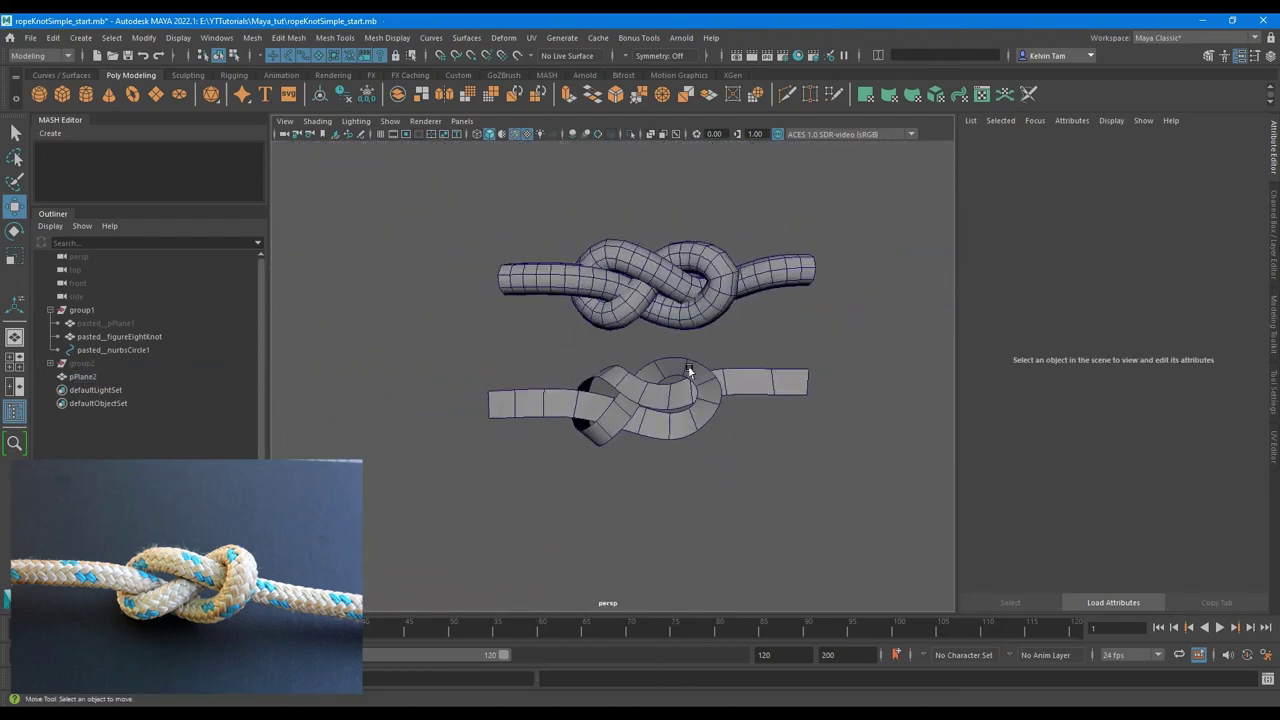
- Insert a centred edge loop along the whole figure eight strip with the Multi-Cut tool
left_click(725, 378)
right_click_drag(756, 368, 687, 349, "shift")
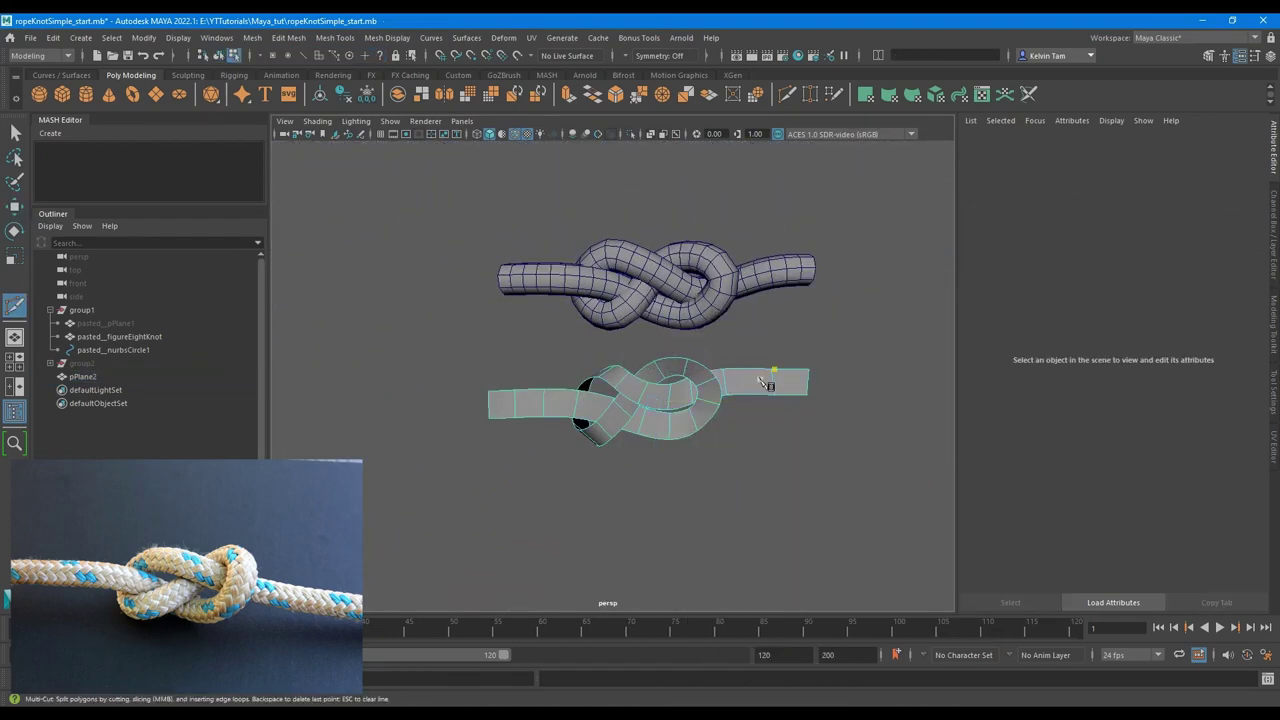
middle_click(776, 380, "ctrl")
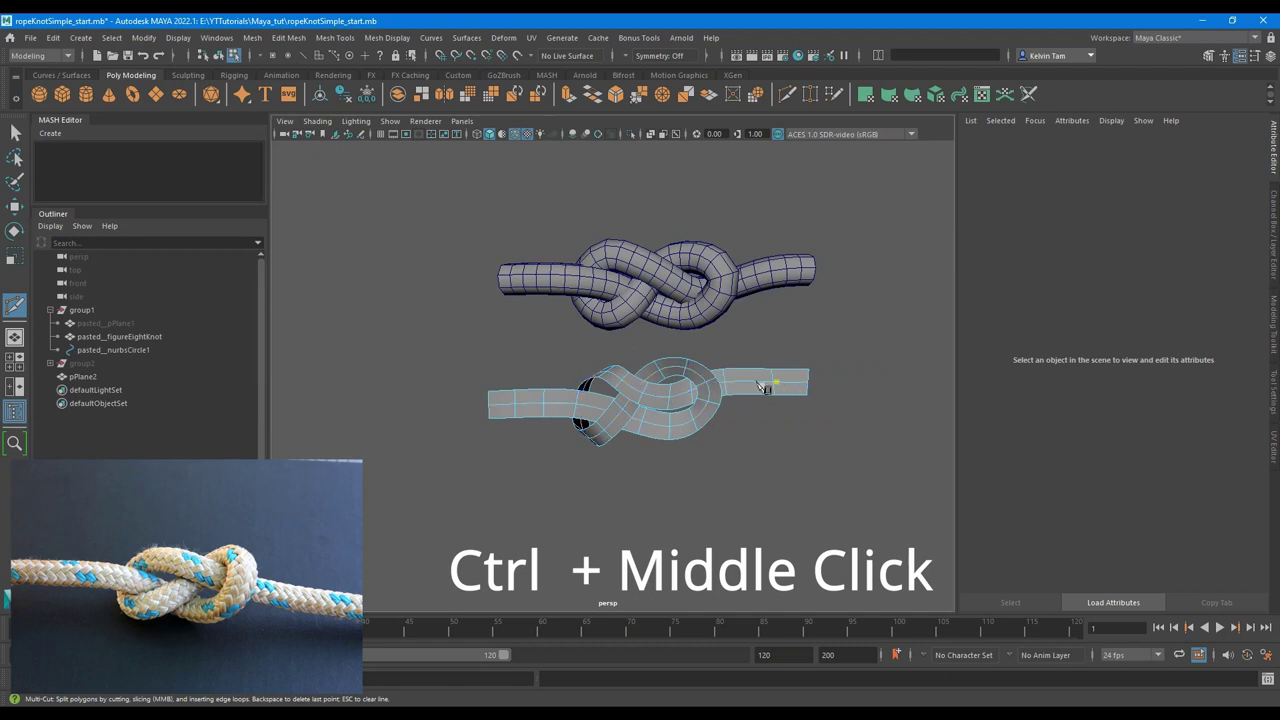
- Turn off the strip's smooth preview and convert its central lengthwise edge loop to a curve
key("1")
right_click_drag(729, 405, 846, 432, "alt")
middle_click_drag(846, 432, 760, 346, "alt")
key("w")
right_click_drag(758, 347, 752, 300)
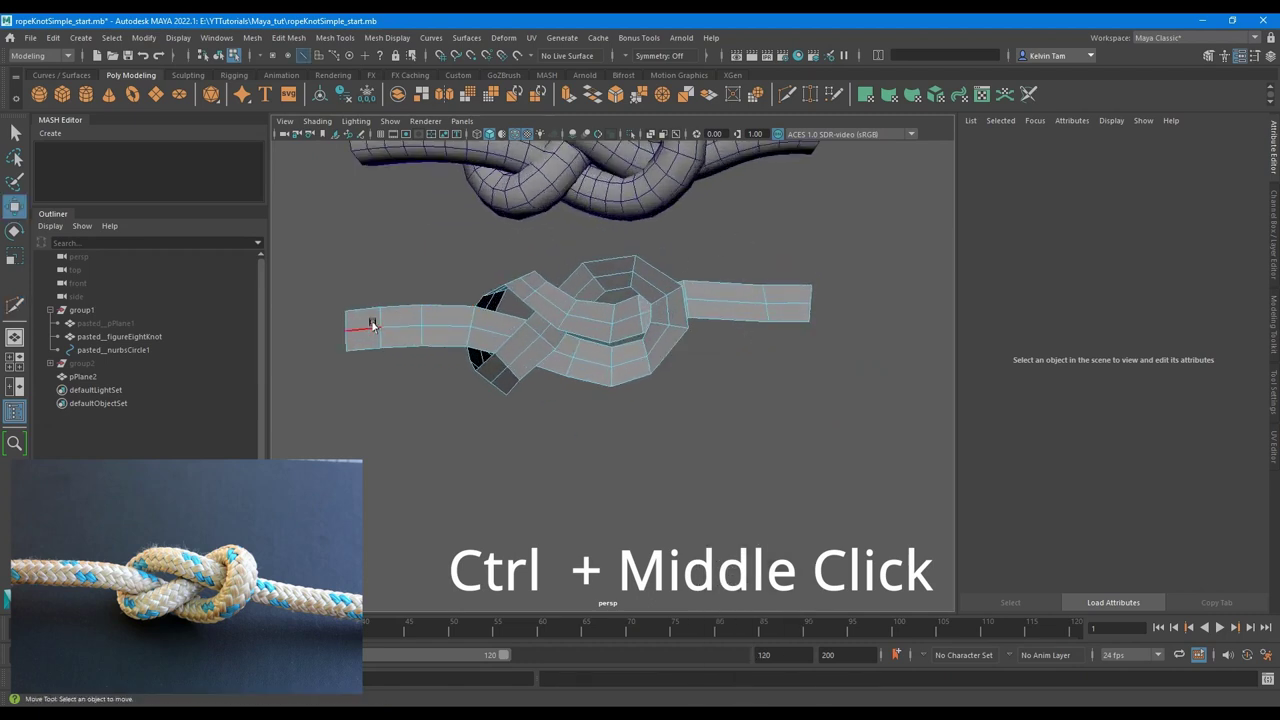
double_click(371, 326)
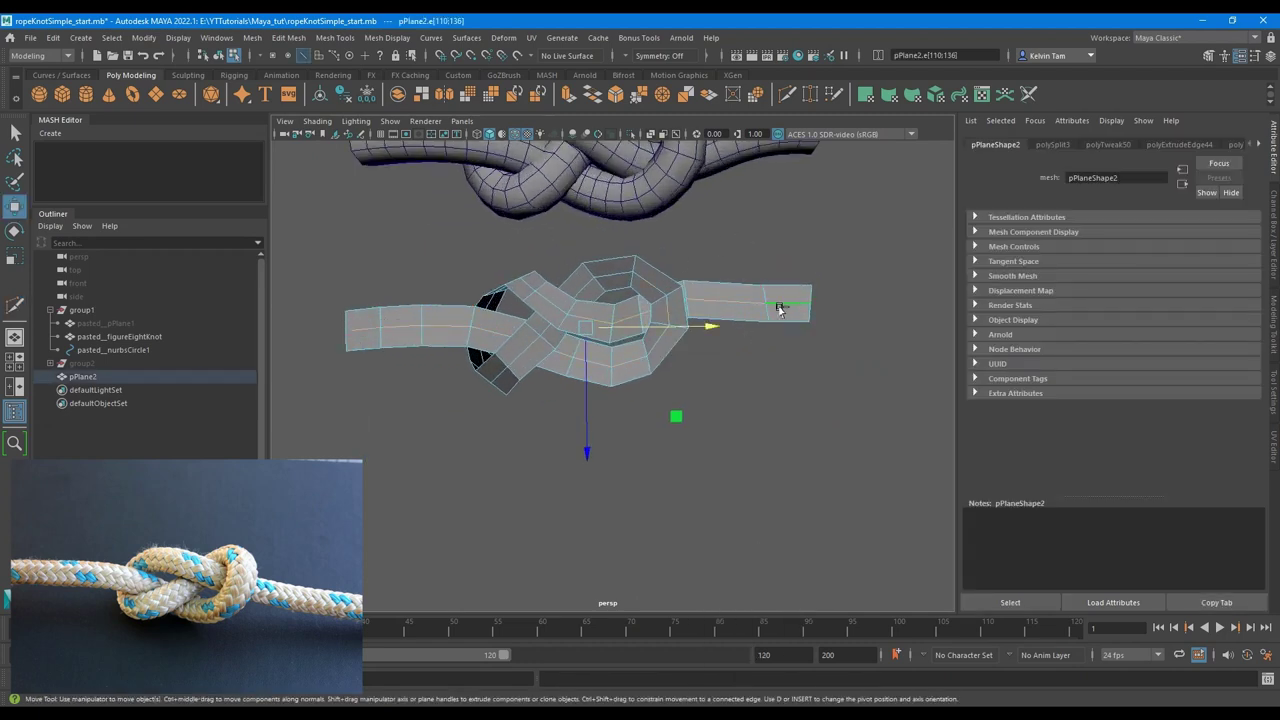
left_click(143, 37)
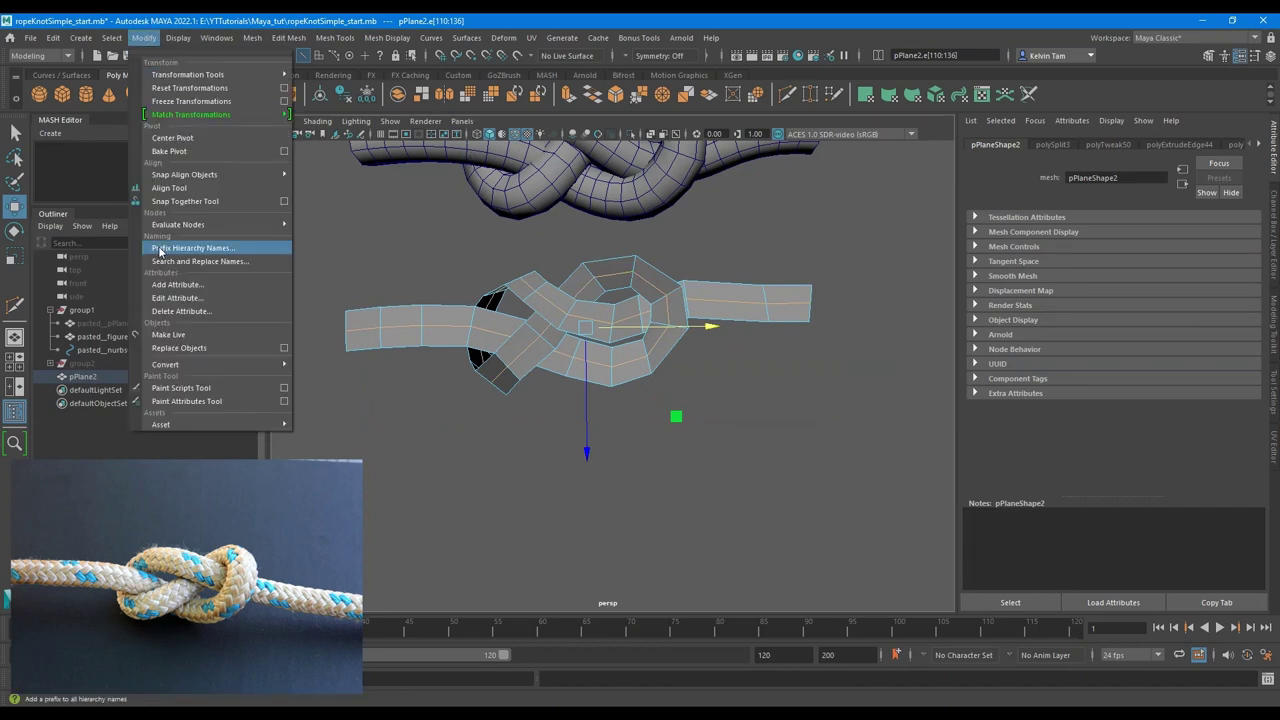
mouse_move(182, 366)
left_click(384, 418)
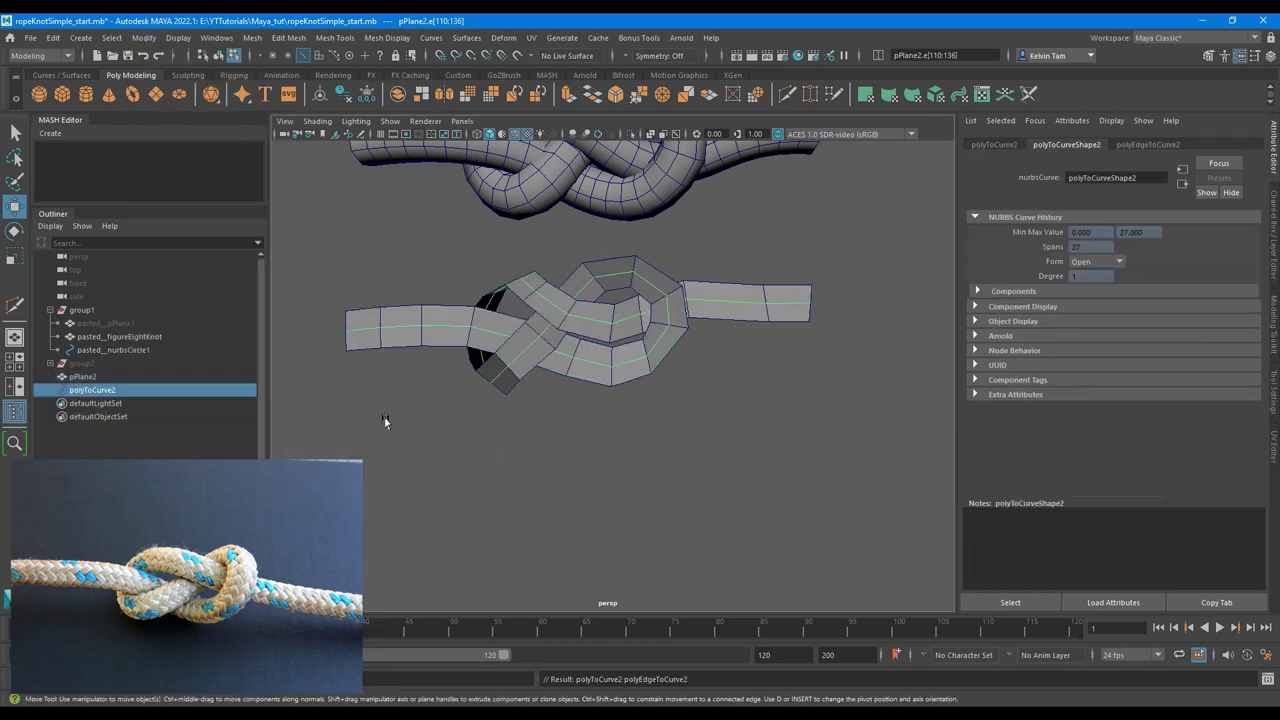
- Reselect the pPlane2 strip in object mode and hide it so only its curve stays in view
key("ctrl+z")
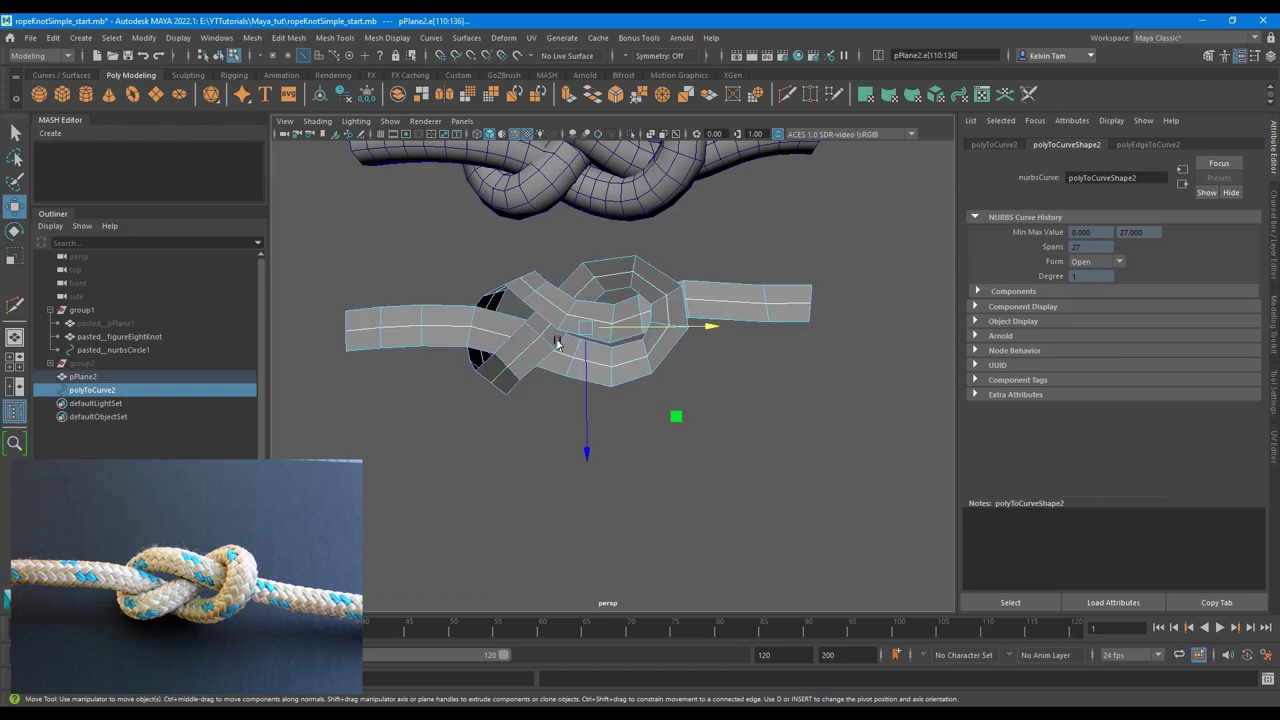
key("F8")
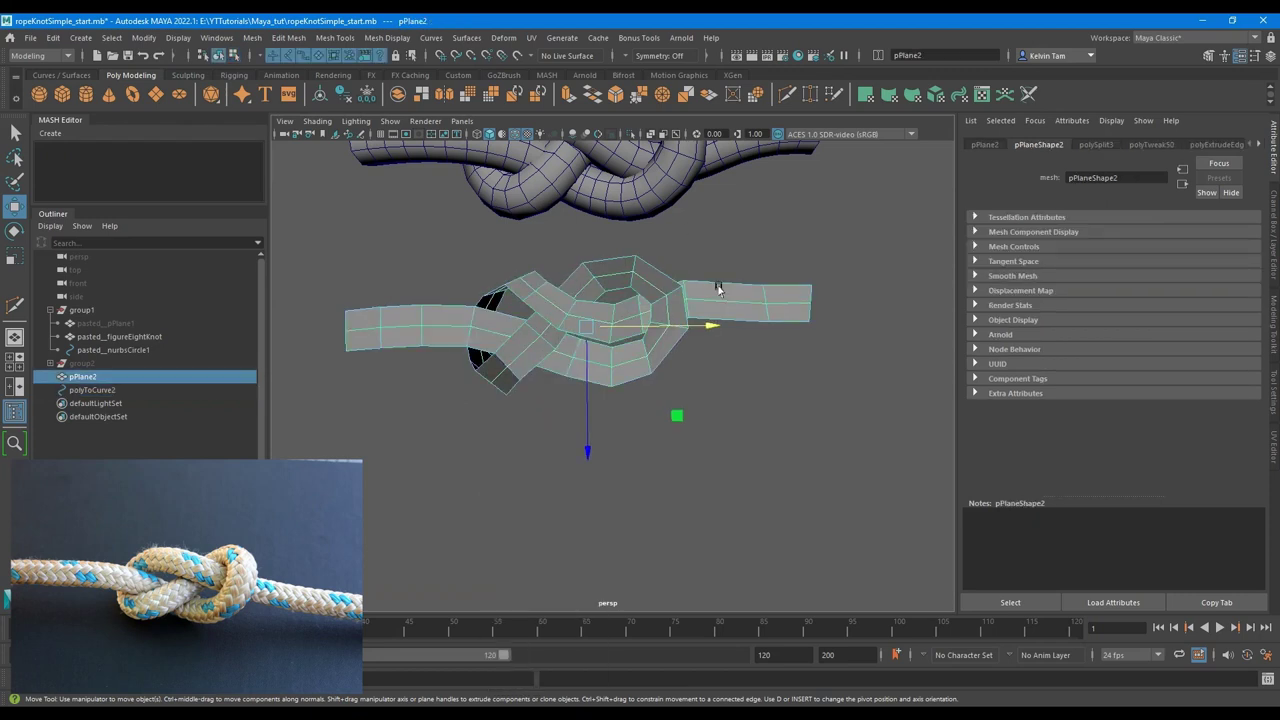
key("ctrl+h")
- Select the polyToCurve2 curve and set its edge-to-curve degree to 3
left_click(622, 274)
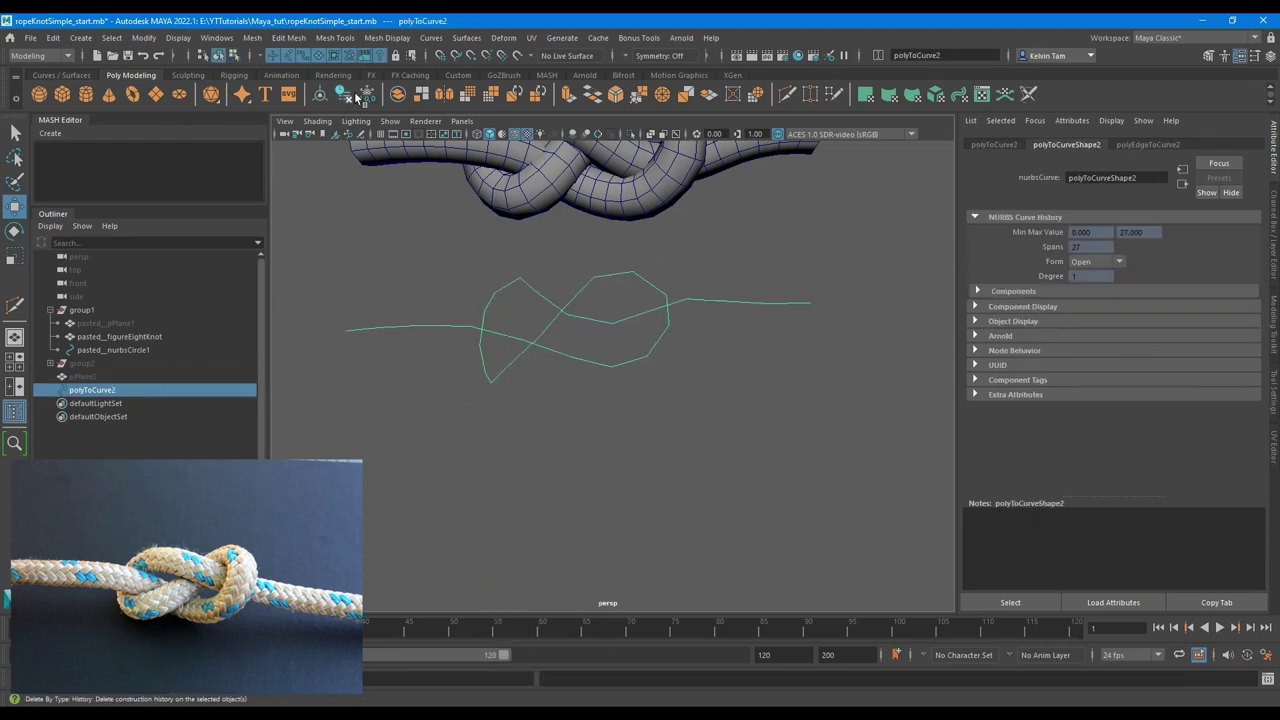
left_click(1148, 145)
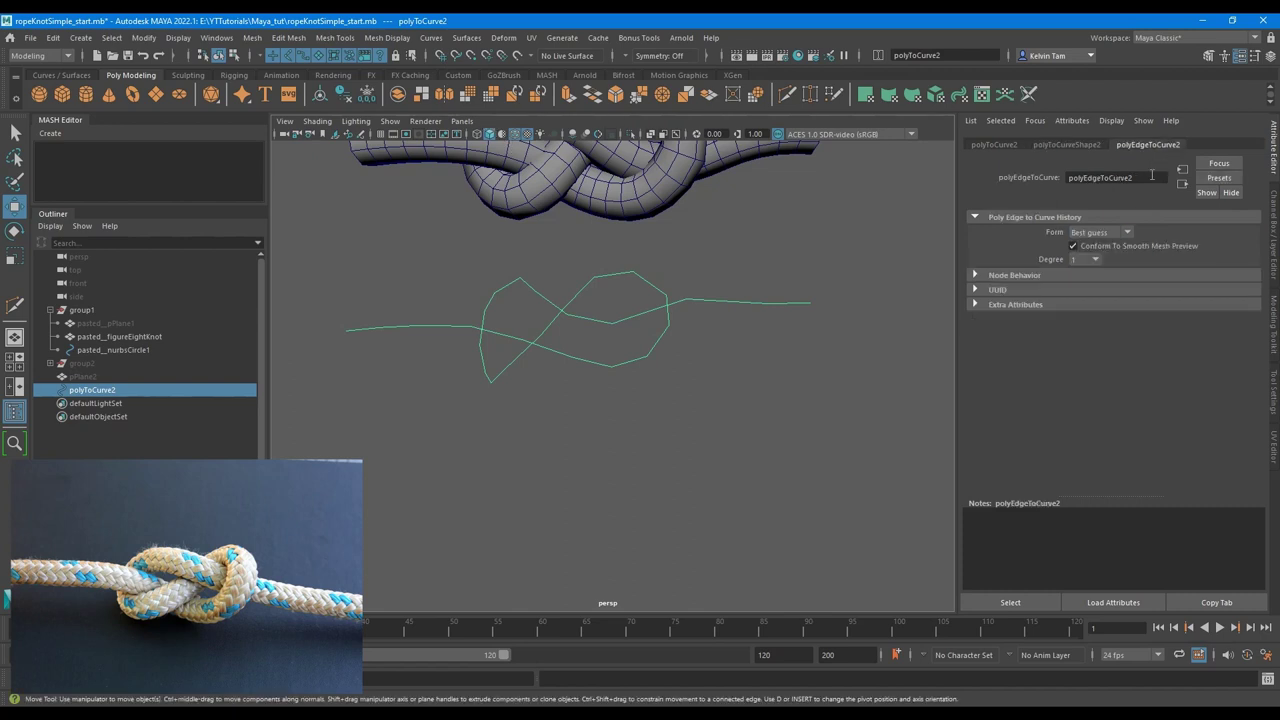
left_click(1085, 259)
left_click(1070, 301)
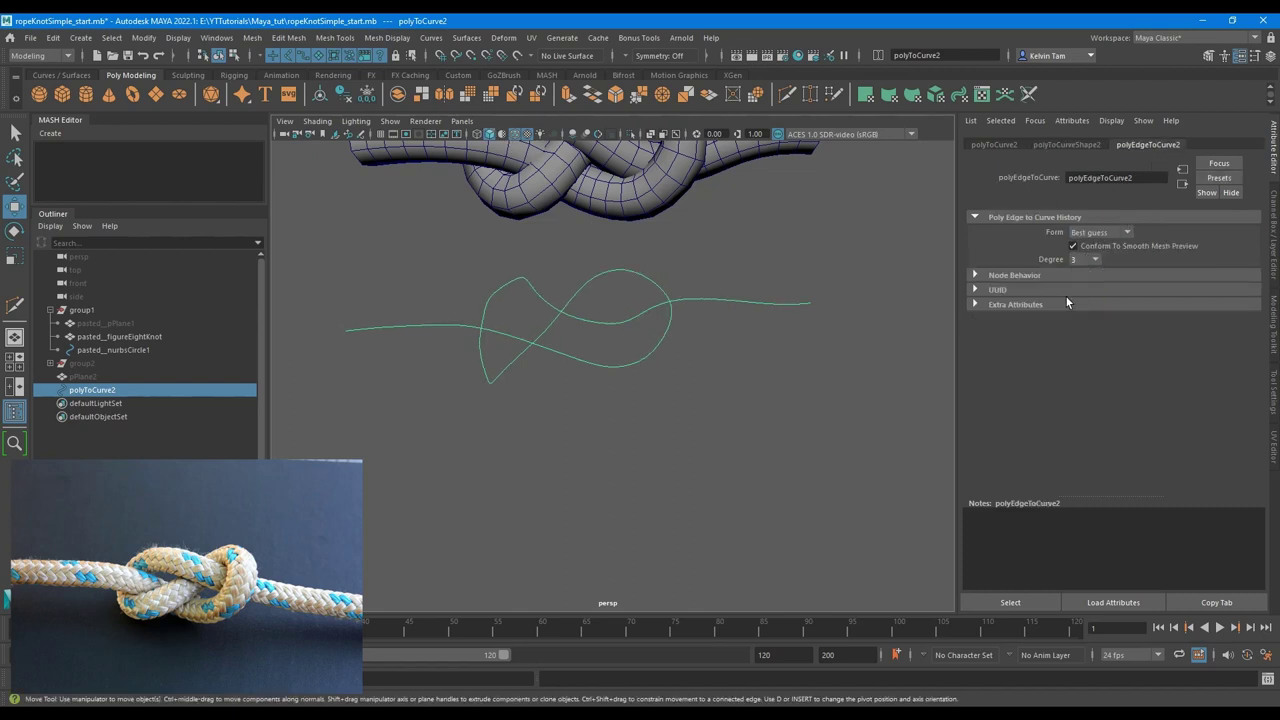
key("f")
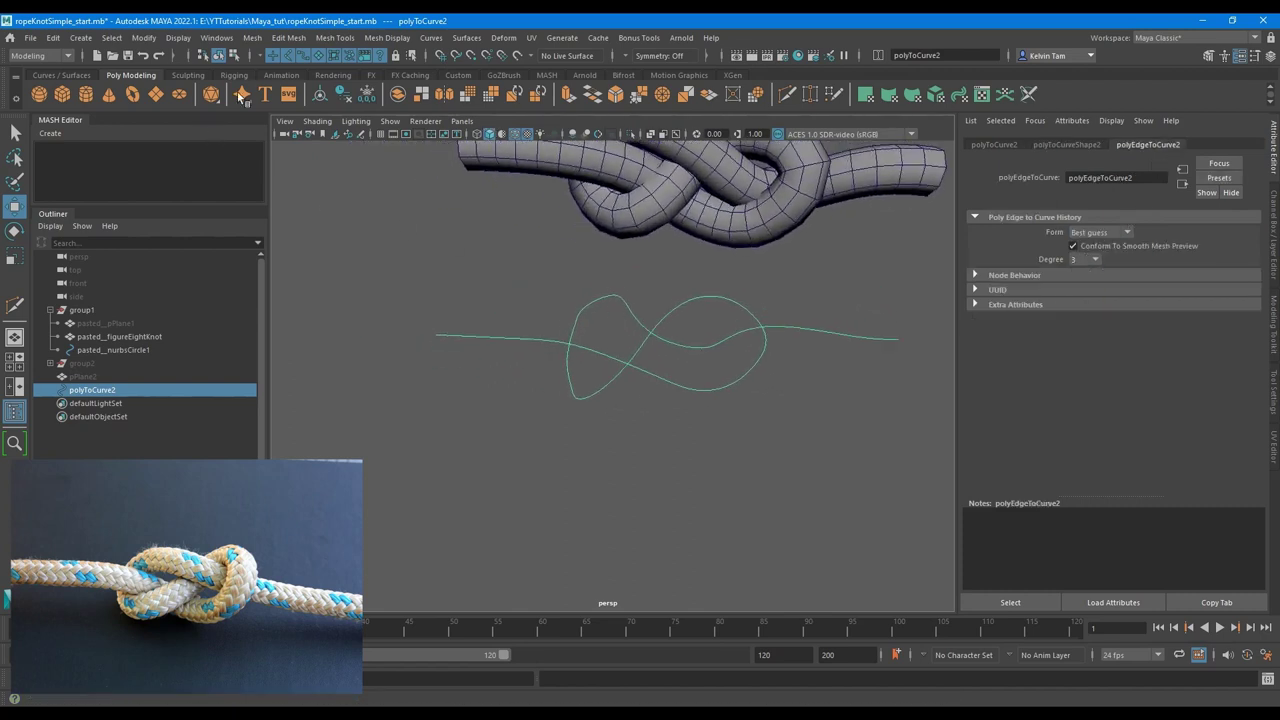
- Create a sweep mesh from the knot curve and set its profile scale to 0.163
left_click(80, 37)
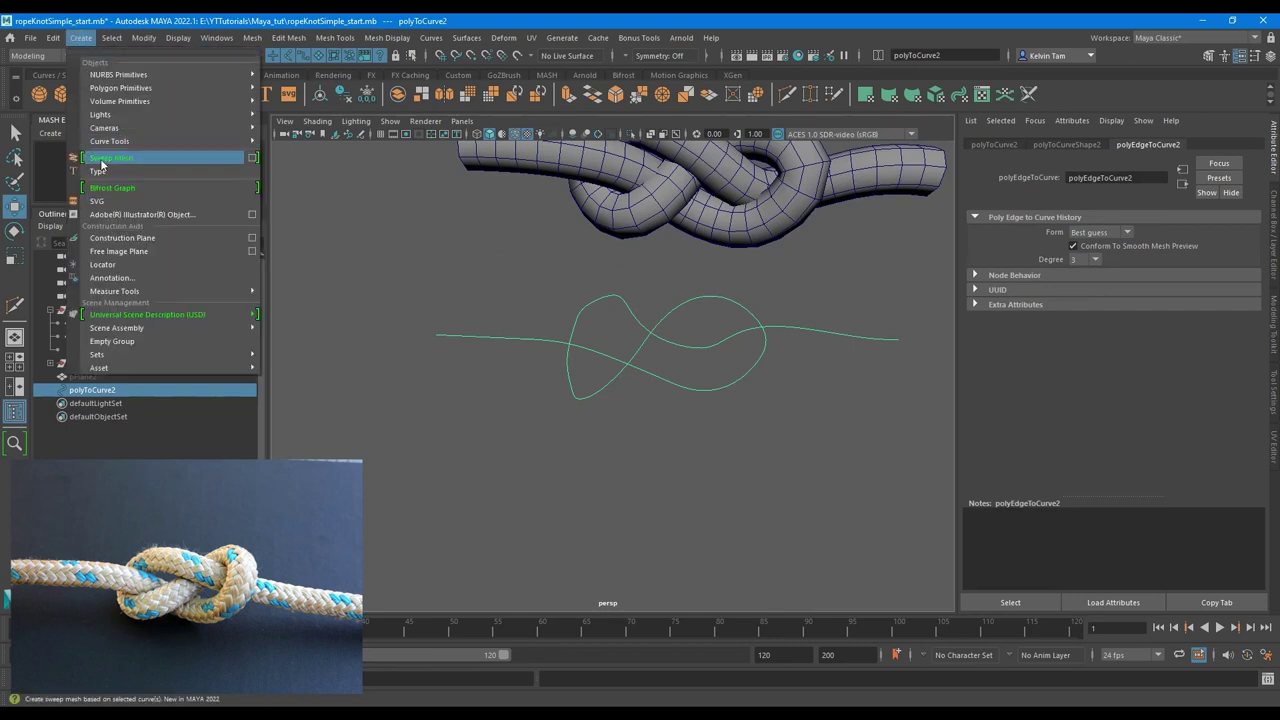
left_click(101, 158)
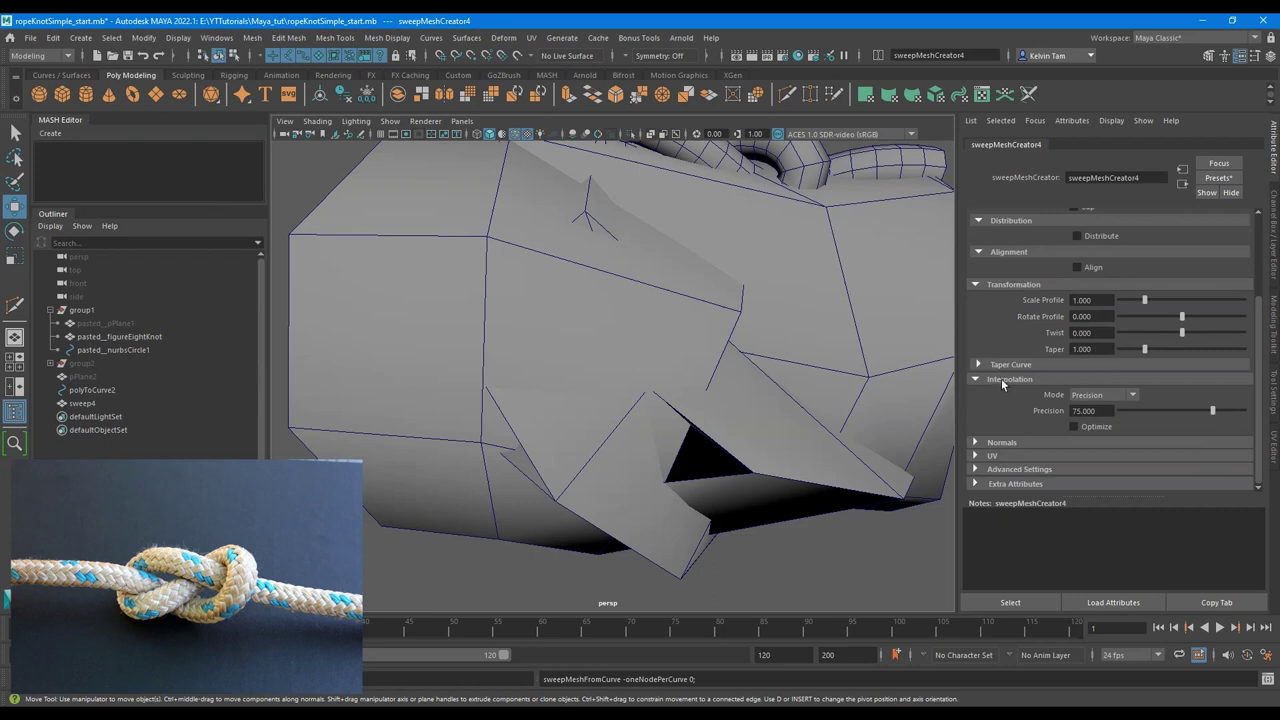
scroll(1001, 378, "up", 3)
left_click_drag(1130, 418, 1124, 426)
scroll(1010, 444, "down", 3)
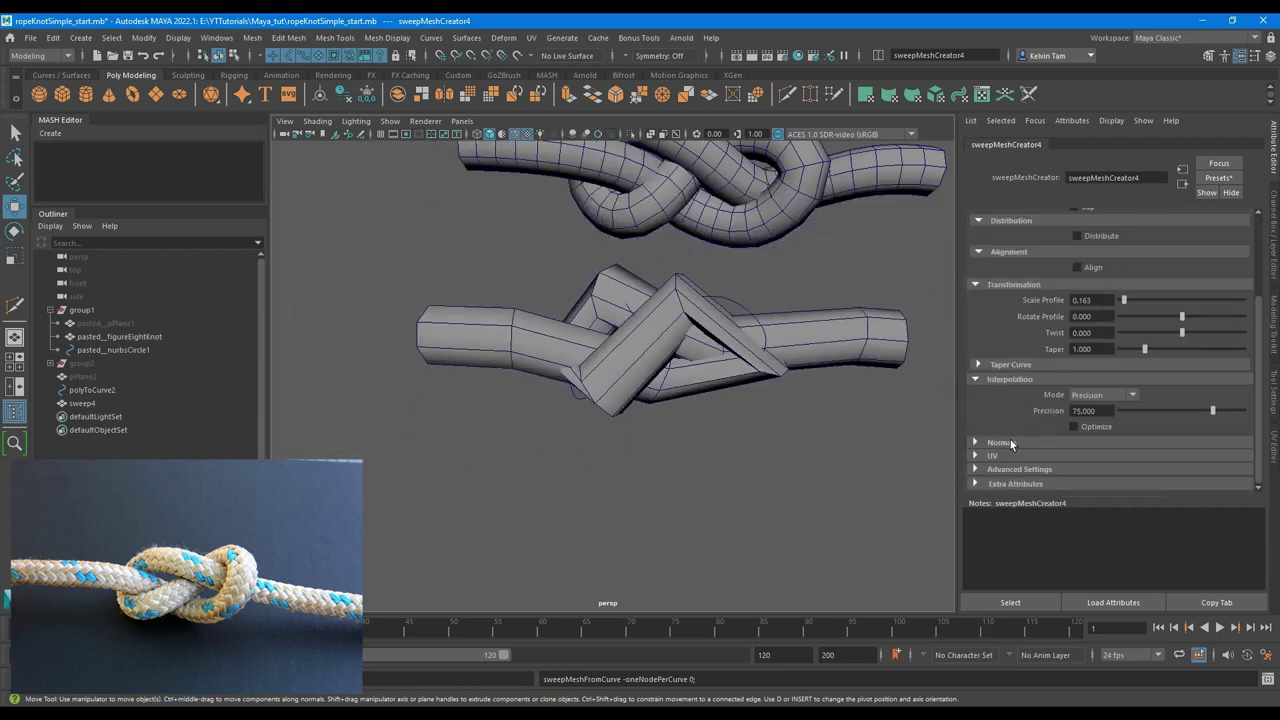
- Set the sweep mesh's interpolation precision first to 96 and finally to 98
left_click_drag(1211, 413, 1235, 413)
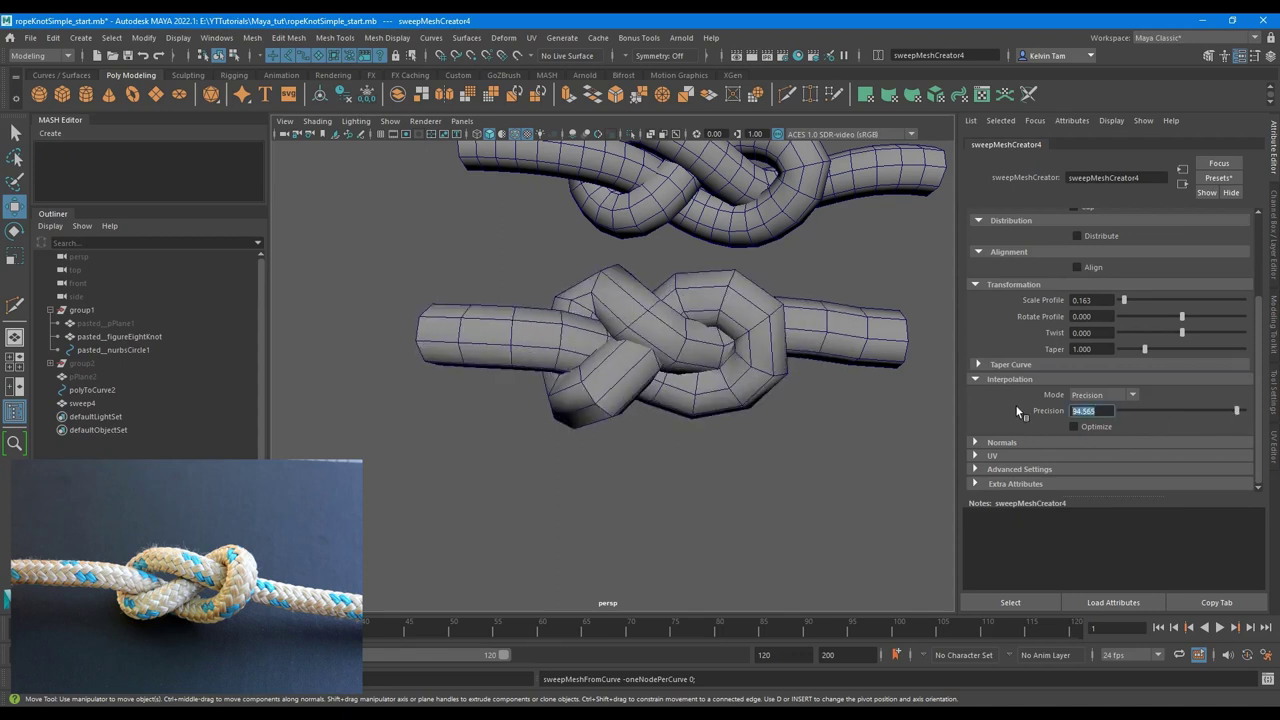
type("96")
key("Return")
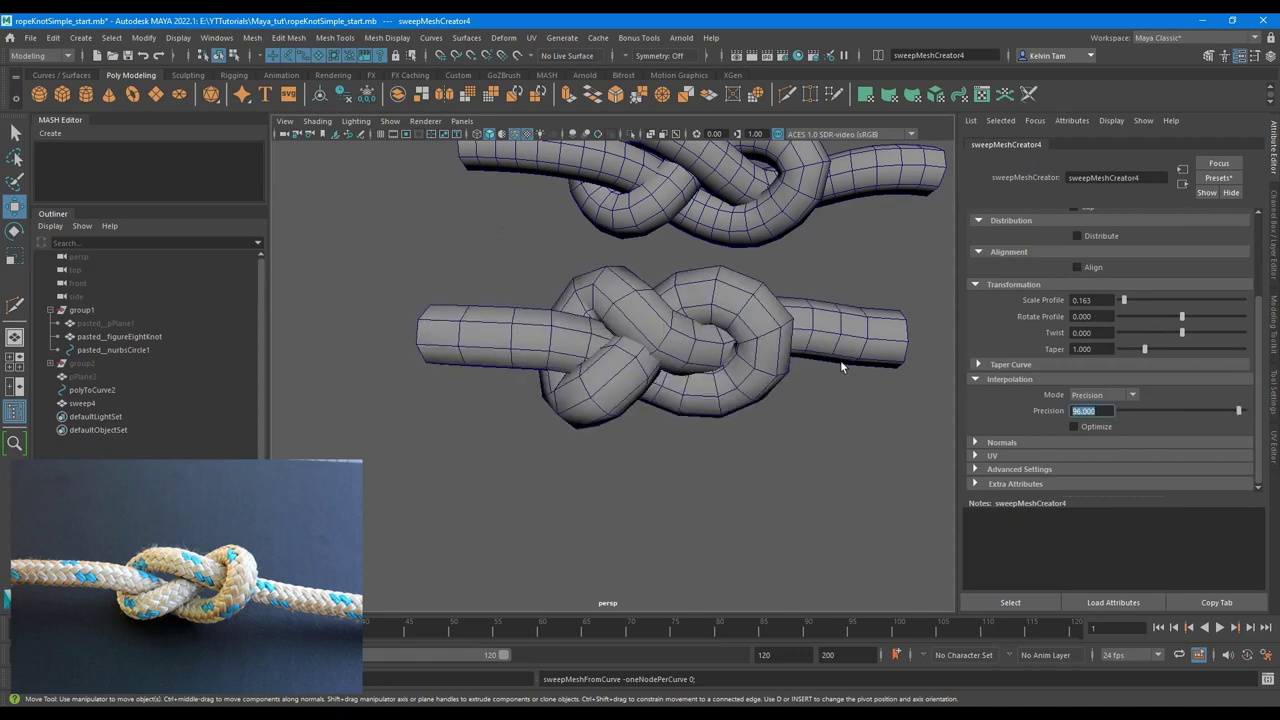
scroll(568, 341, "down", 3)
left_click_drag(568, 341, 487, 380, "alt")
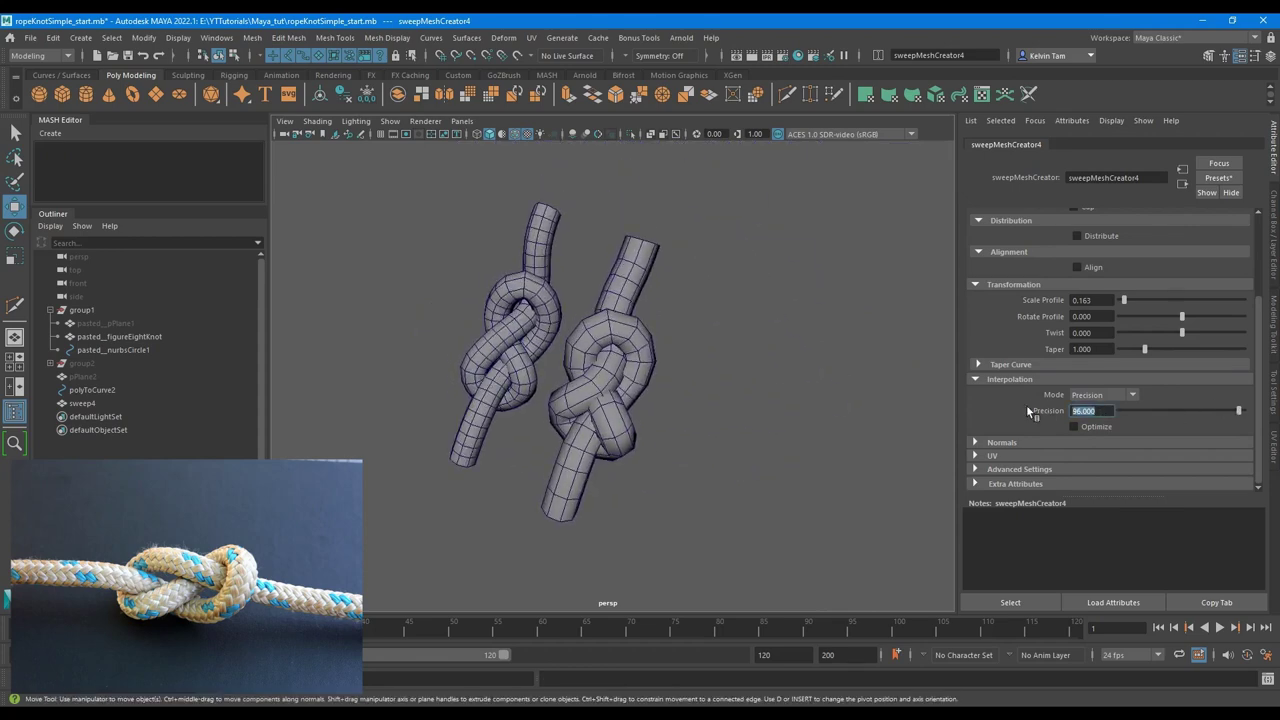
type("98")
key("Return")
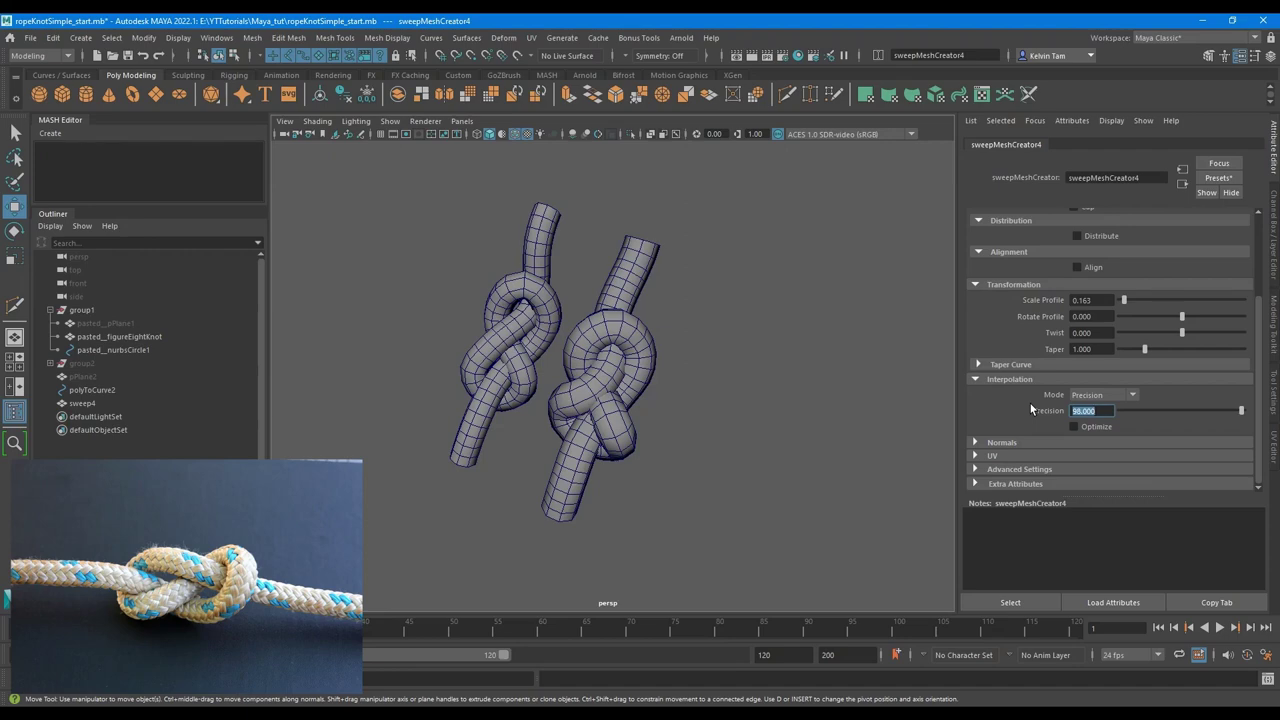
- Using X-ray shading, select the knot curve's control vertex cv[6] on the crossing strand and reposition it
left_click_drag(759, 354, 602, 308, "alt")
scroll(663, 363, "up", 4)
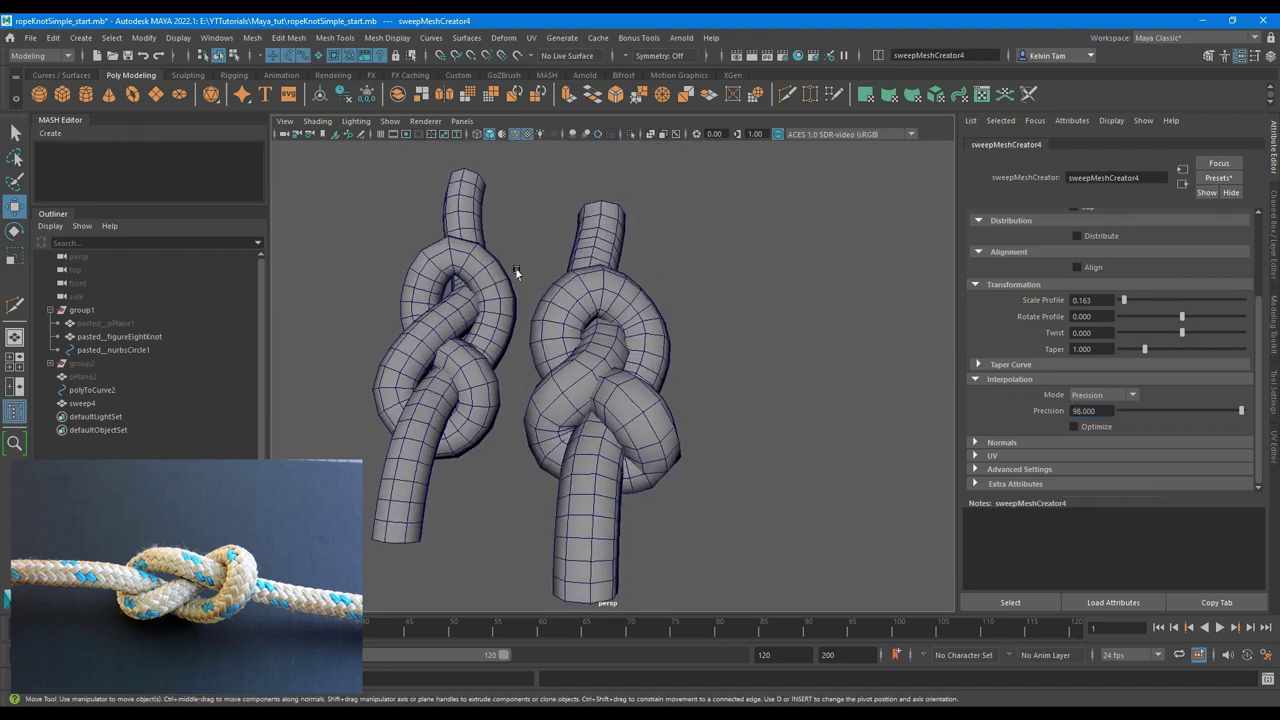
left_click(650, 133)
left_click(694, 357)
left_click_drag(625, 358, 574, 367, "alt")
left_click_drag(600, 365, 597, 300, "alt")
left_click(650, 134)
left_click_drag(742, 272, 514, 233, "alt")
key("b")
left_click_drag(579, 205, 580, 180)
mouse_move(584, 190)
left_mouse_down("alt")
mouse_move(614, 263)
mouse_move(640, 258)
mouse_move(632, 294)
left_mouse_up("alt")
left_click(650, 134)
left_click(599, 310)
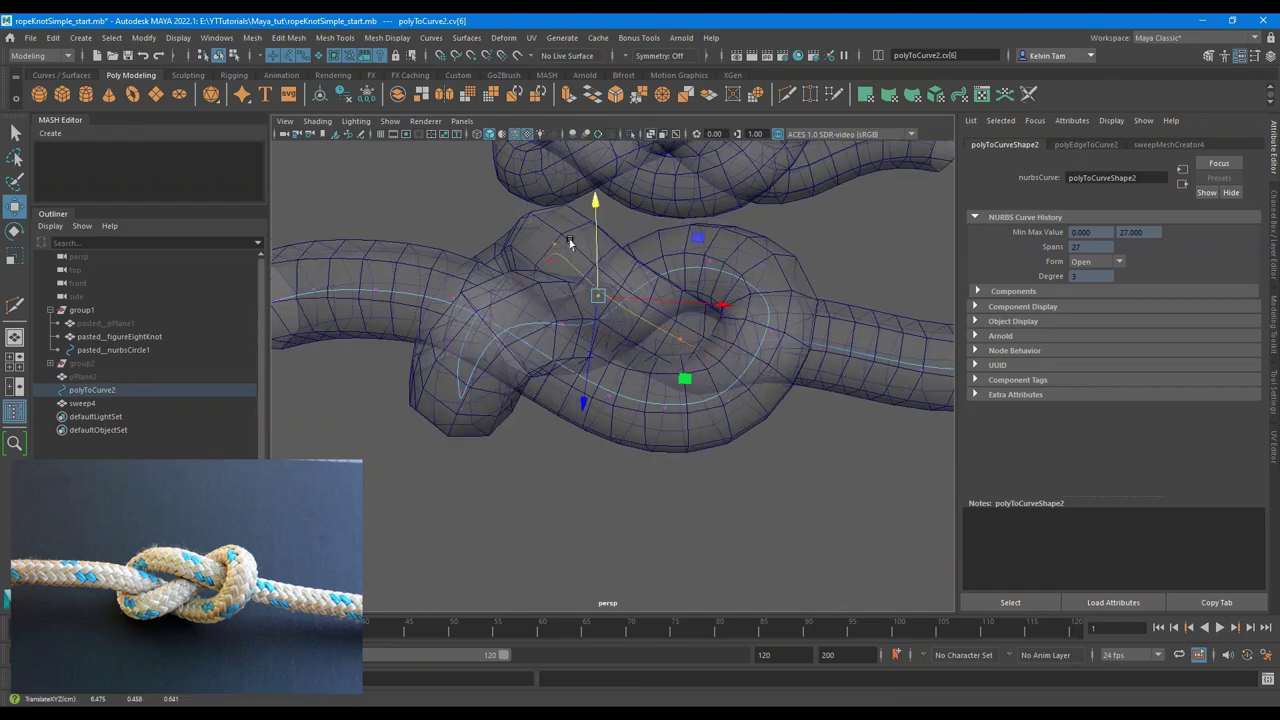
- Move control vertex cv[10] inward at the side loop of the knot curve, and switch X-ray shading off
left_click_drag(570, 241, 545, 288, "alt")
left_click_drag(438, 338, 468, 338)
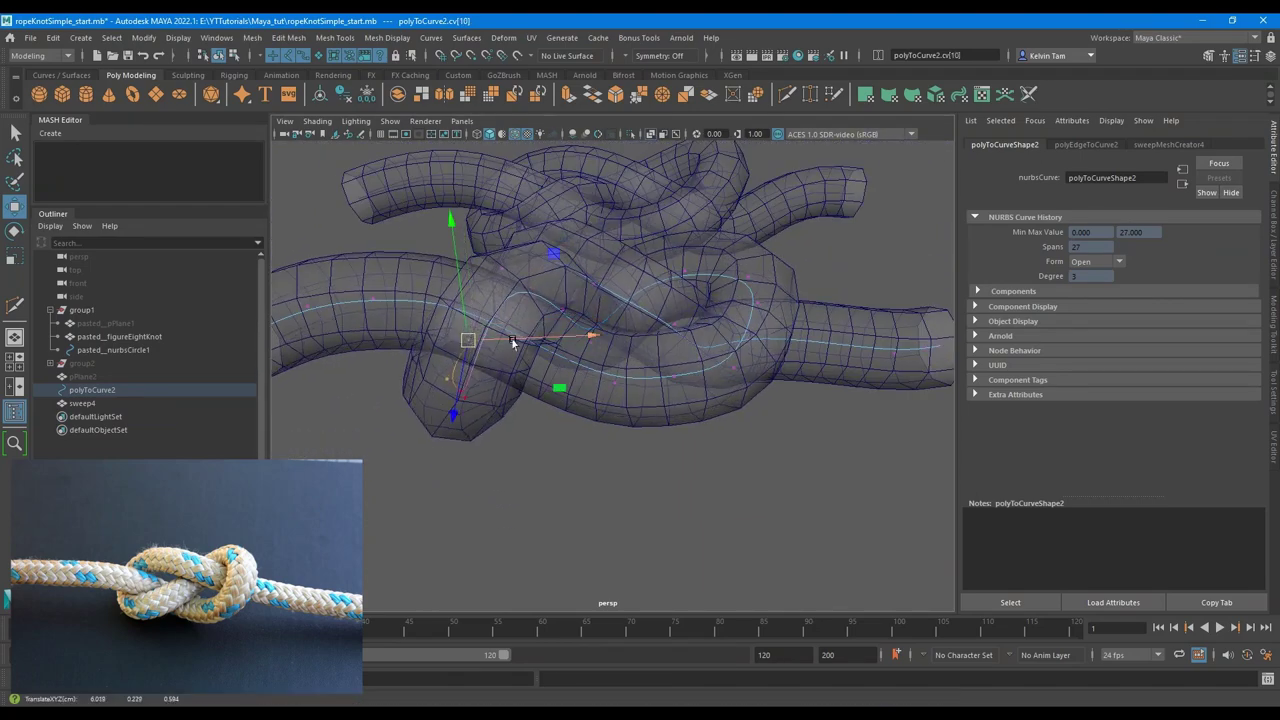
mouse_move(645, 316)
left_mouse_down("alt")
mouse_move(628, 360)
mouse_move(534, 294)
mouse_move(518, 315)
mouse_move(590, 280)
mouse_move(602, 292)
mouse_move(591, 306)
mouse_move(571, 286)
left_mouse_up("alt")
left_click(645, 301)
key("alt+x")
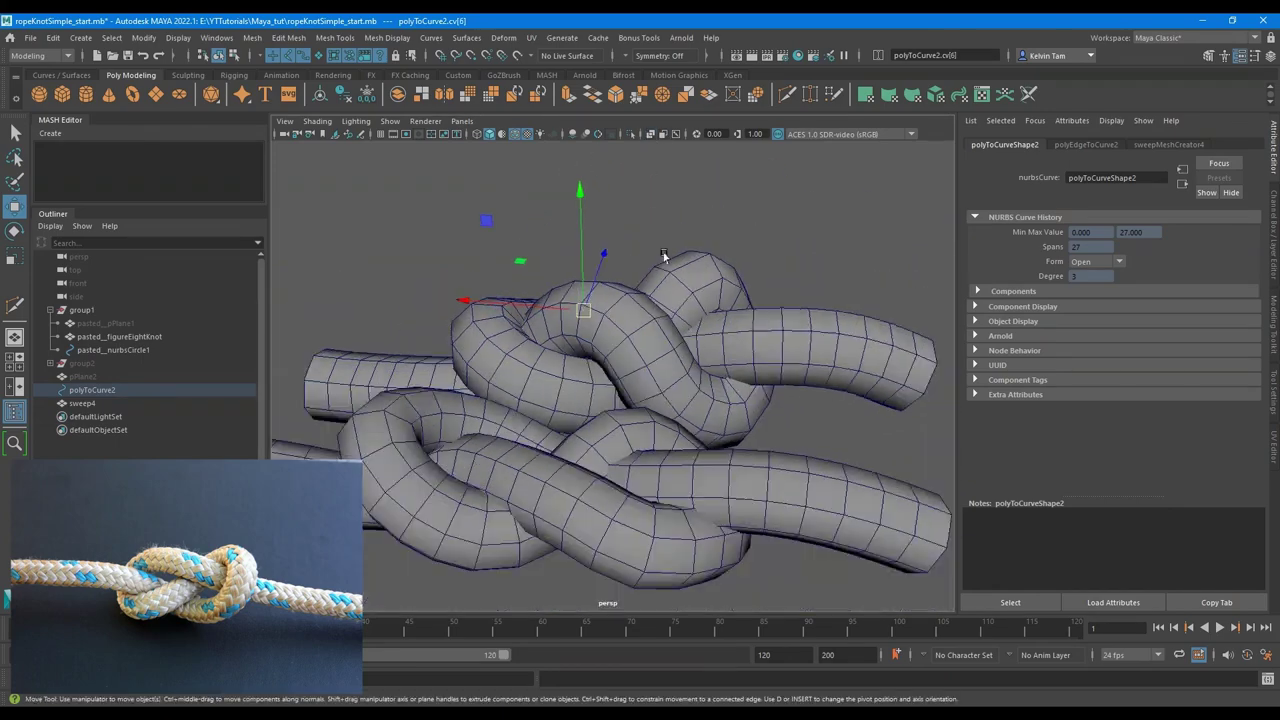
- Select control vertices cv[0:2] at the curve's tail end and shift them slightly sideways
left_click_drag(663, 257, 693, 343, "alt")
middle_click_drag(681, 546, 663, 391, "alt")
left_click(569, 352)
left_click_drag(559, 392, 672, 482)
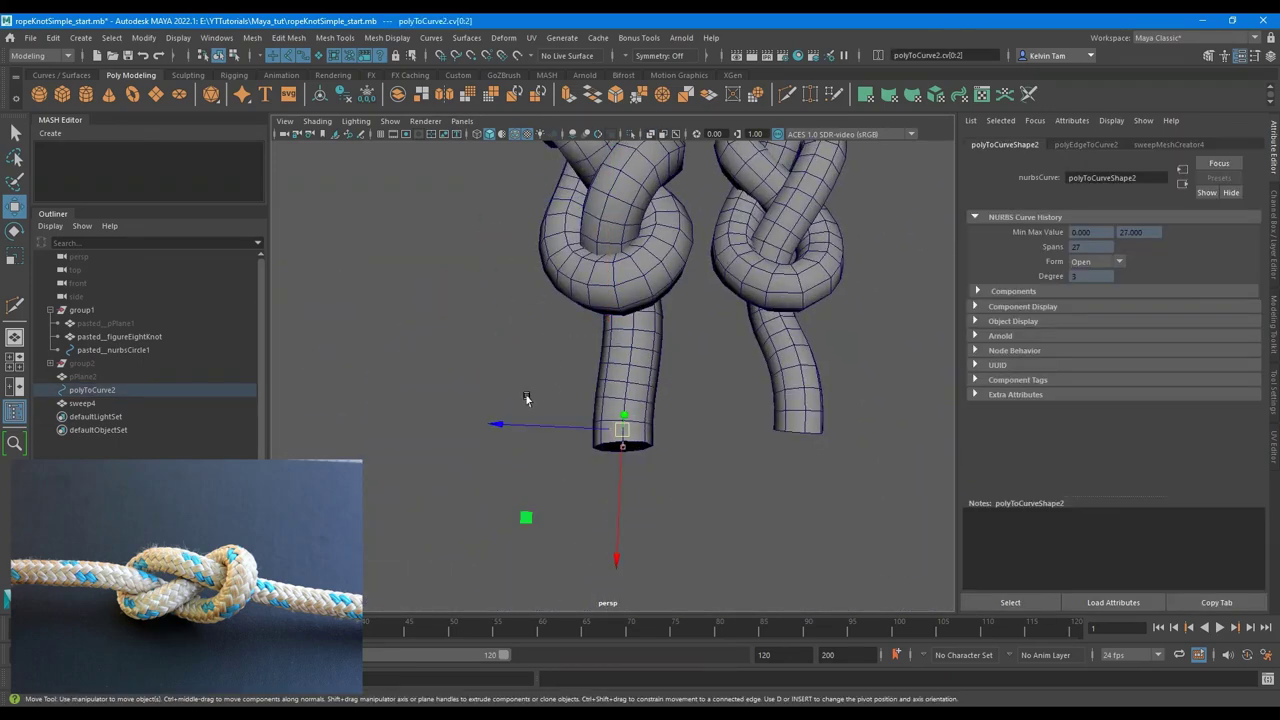
left_click_drag(506, 425, 491, 424)
- Adjust the curve's control vertices, including cv[2], where the tail enters the knot, using X-ray shading
key("alt+x")
left_click_drag(630, 316, 618, 306)
left_click_drag(630, 322, 660, 298, "alt")
left_click_drag(672, 318, 640, 290)
left_click_drag(650, 310, 648, 374, "alt")
left_click_drag(532, 373, 535, 409)
left_click_drag(647, 400, 592, 425)
left_click_drag(607, 413, 603, 375)
- View the knot end-on in X-ray shading and reposition control vertex cv[10] on the loop around the tail
left_click_drag(668, 158, 625, 265, "alt")
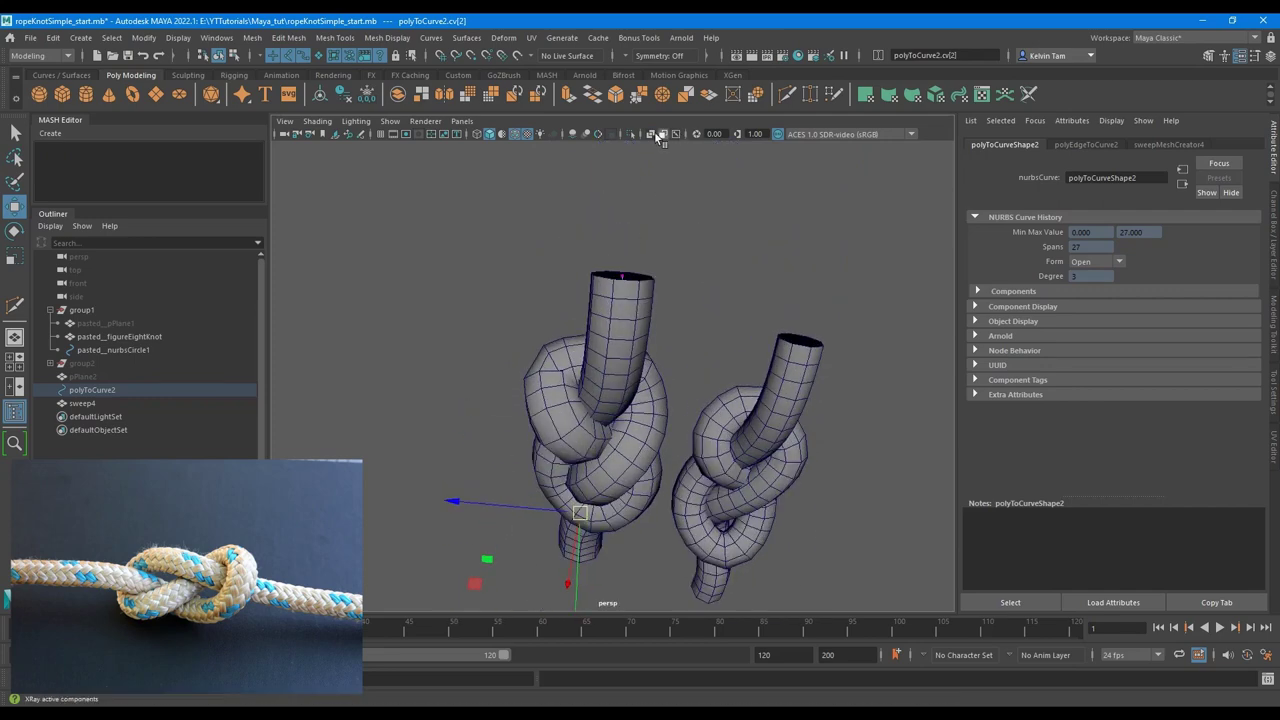
left_click(654, 132)
left_click_drag(665, 190, 660, 355, "alt")
right_click_drag(660, 355, 723, 363, "alt")
mouse_move(578, 360)
left_mouse_down()
mouse_move(542, 392)
mouse_move(567, 361)
left_mouse_up()
left_click(597, 360)
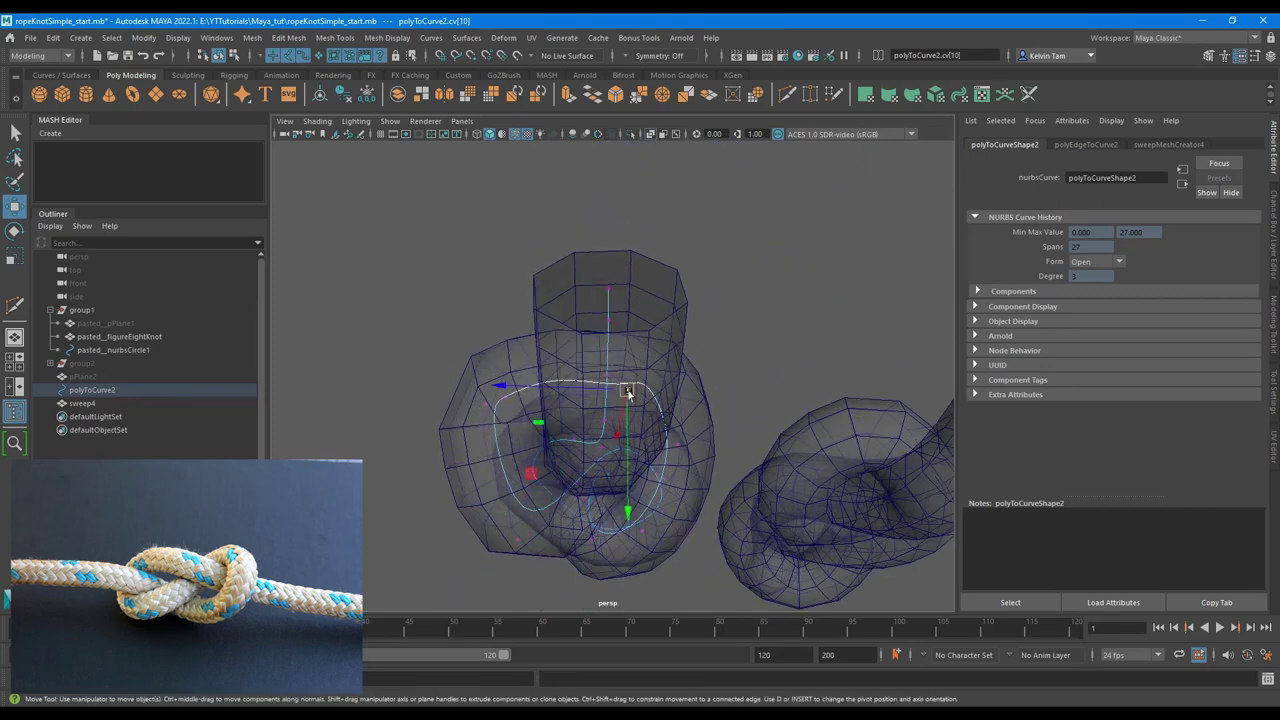
- Pull control vertex cv[13] and its neighbour inward so the loop wraps closer around the tail
left_click(485, 405)
left_click_drag(485, 407, 503, 423)
left_click_drag(603, 450, 615, 406, "alt")
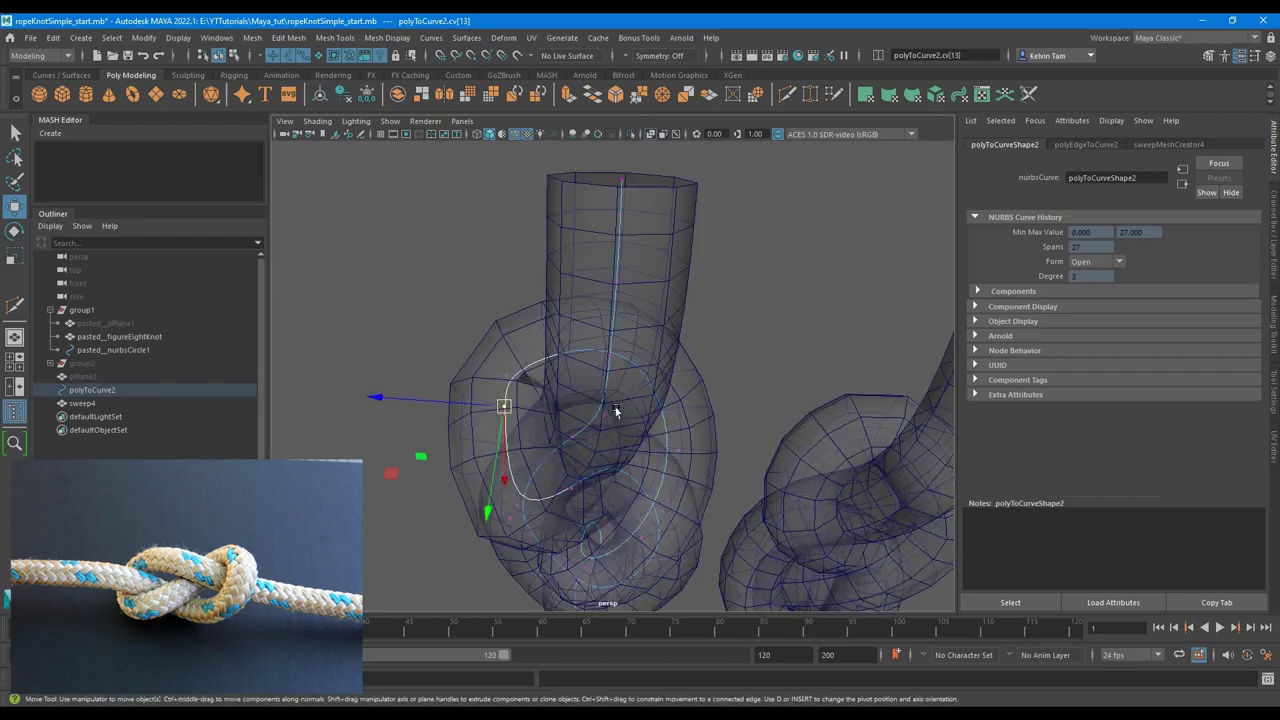
left_click(506, 374)
left_click_drag(504, 375, 532, 380)
right_click_drag(560, 394, 525, 392, "alt")
- Adjust the curve's control vertices along the upright tail and turn X-ray shading off to review the knot
left_click_drag(590, 400, 487, 340, "alt")
left_click(605, 264)
mouse_move(602, 182)
left_mouse_down()
mouse_move(611, 308)
mouse_move(600, 380)
left_mouse_up()
left_click(651, 135)
mouse_move(577, 350)
left_mouse_down()
mouse_move(591, 338)
mouse_move(594, 277)
mouse_move(606, 314)
mouse_move(751, 369)
left_mouse_up()
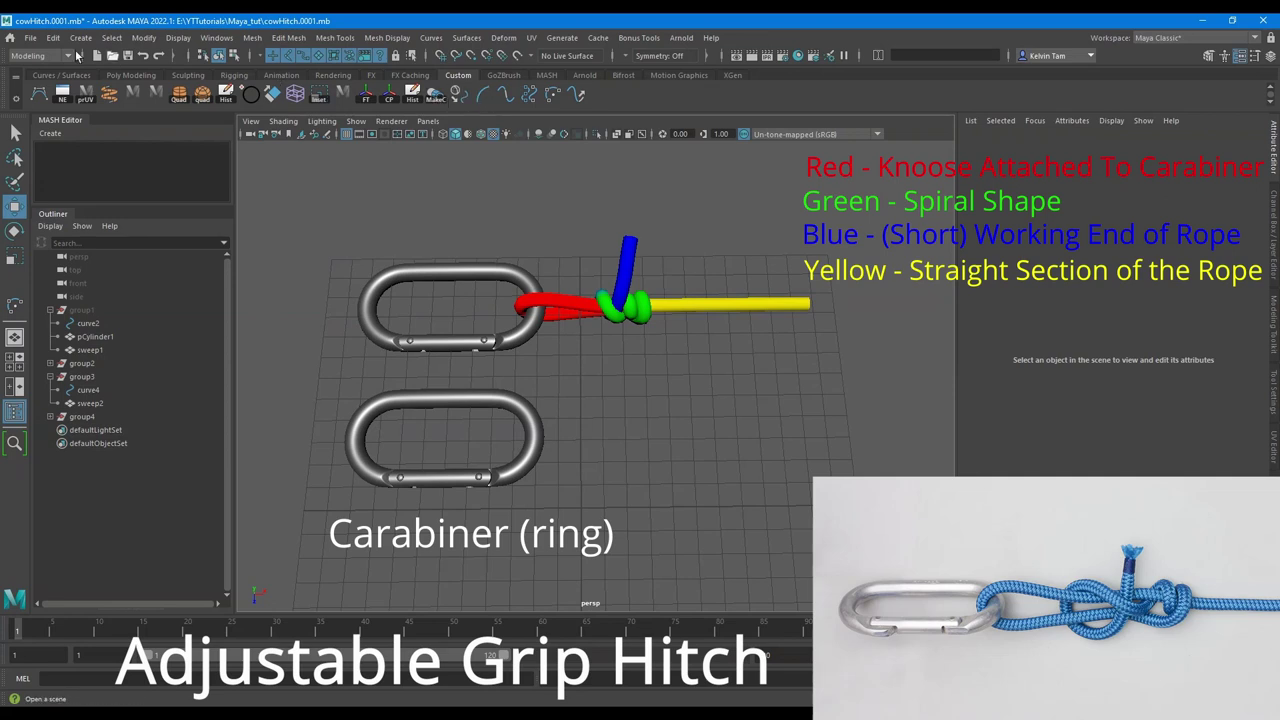
- Unhide the sweep2 rope mesh in group3 of the carabiner scene and clear the selection
left_click(68, 76)
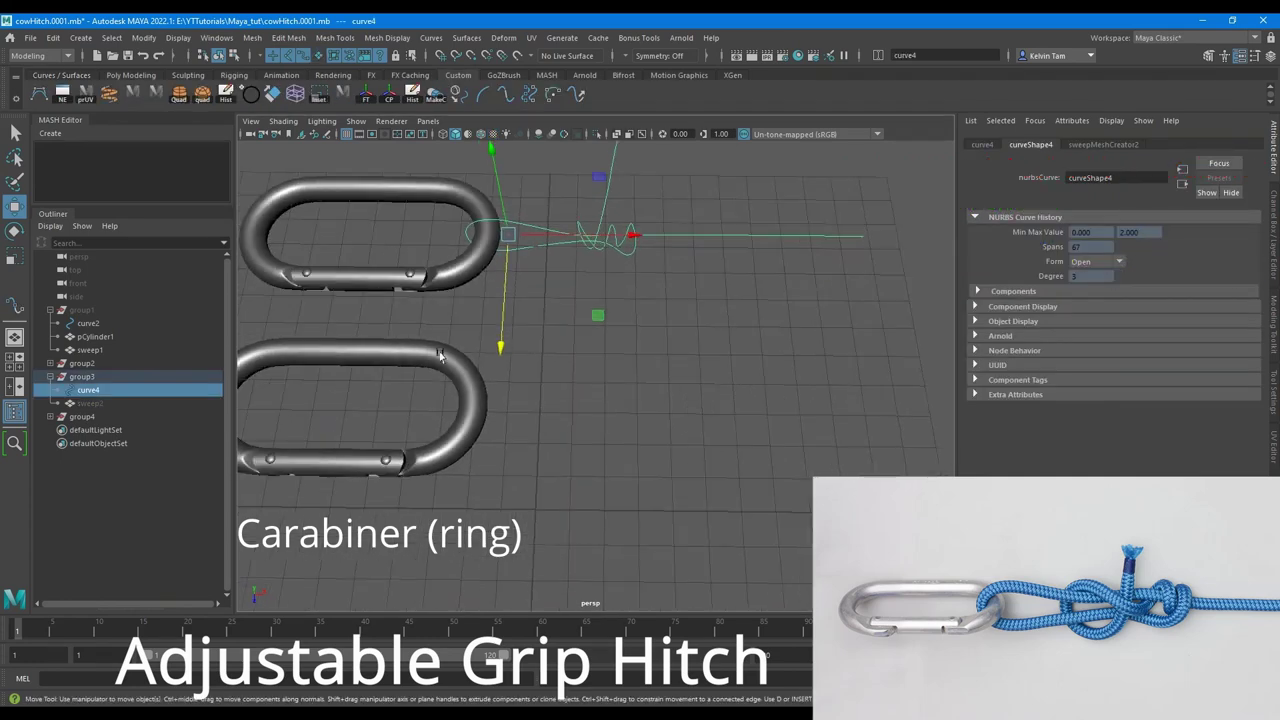
left_click(92, 403)
key("shift+h")
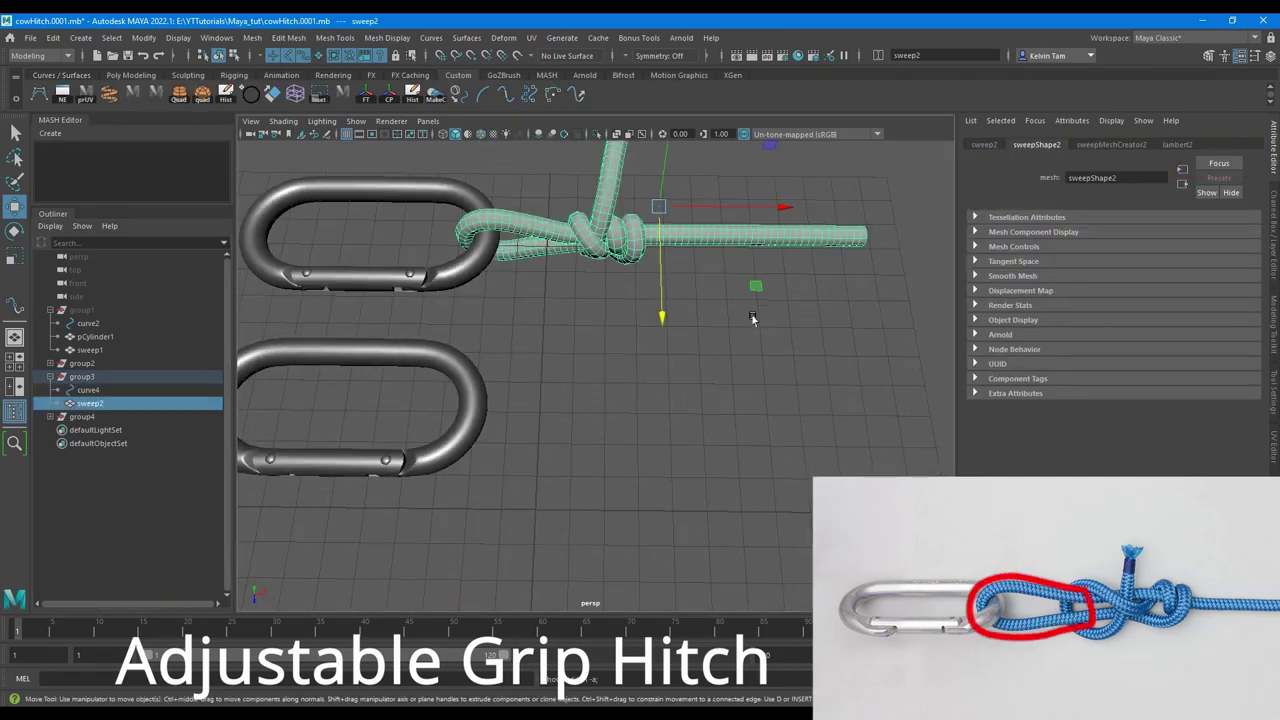
left_click(725, 367)
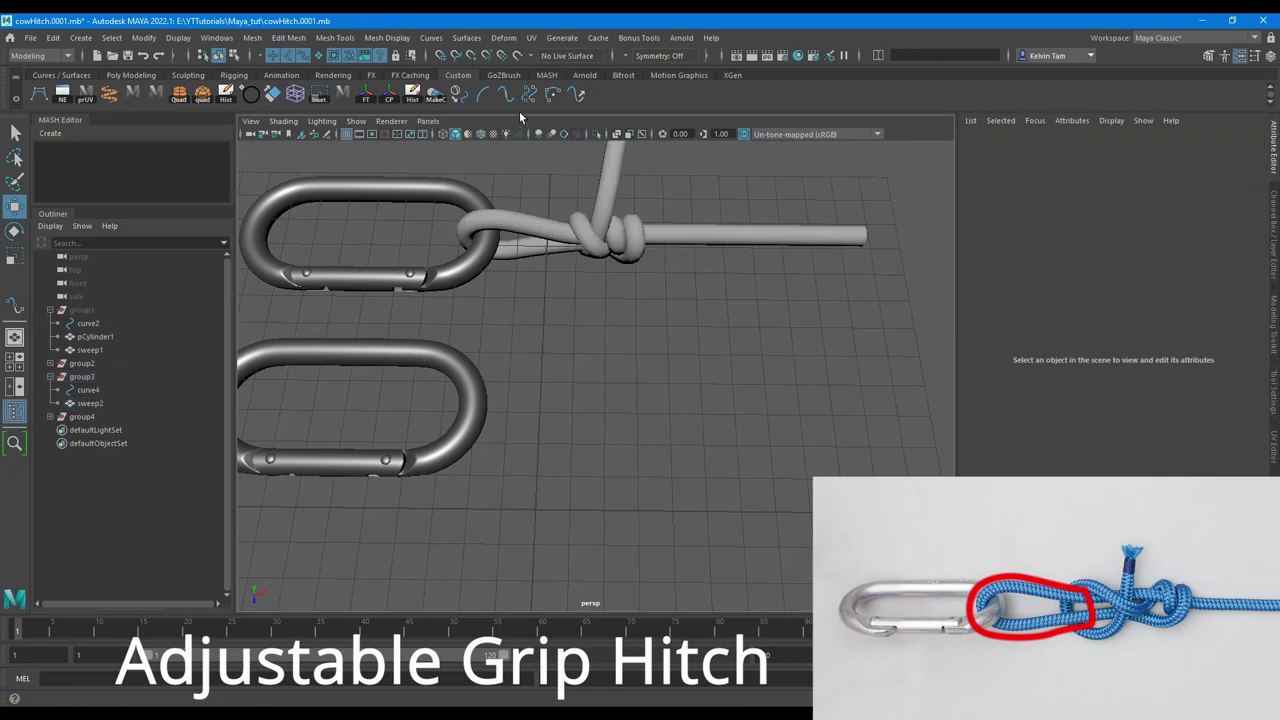
- Draw a three-point arc in the front view following the finished knot's loop around the carabiner end
scroll(531, 250, "down", 2)
key("y")
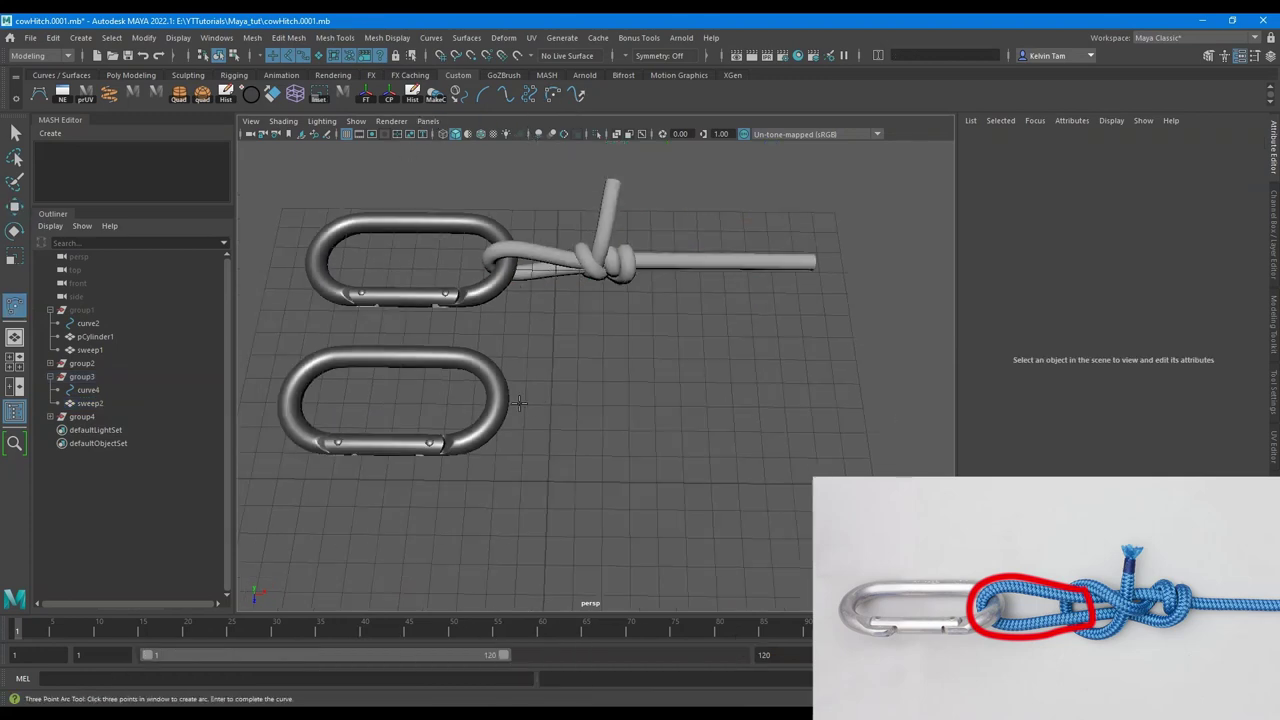
left_click_drag(524, 402, 621, 345, "alt")
key("space")
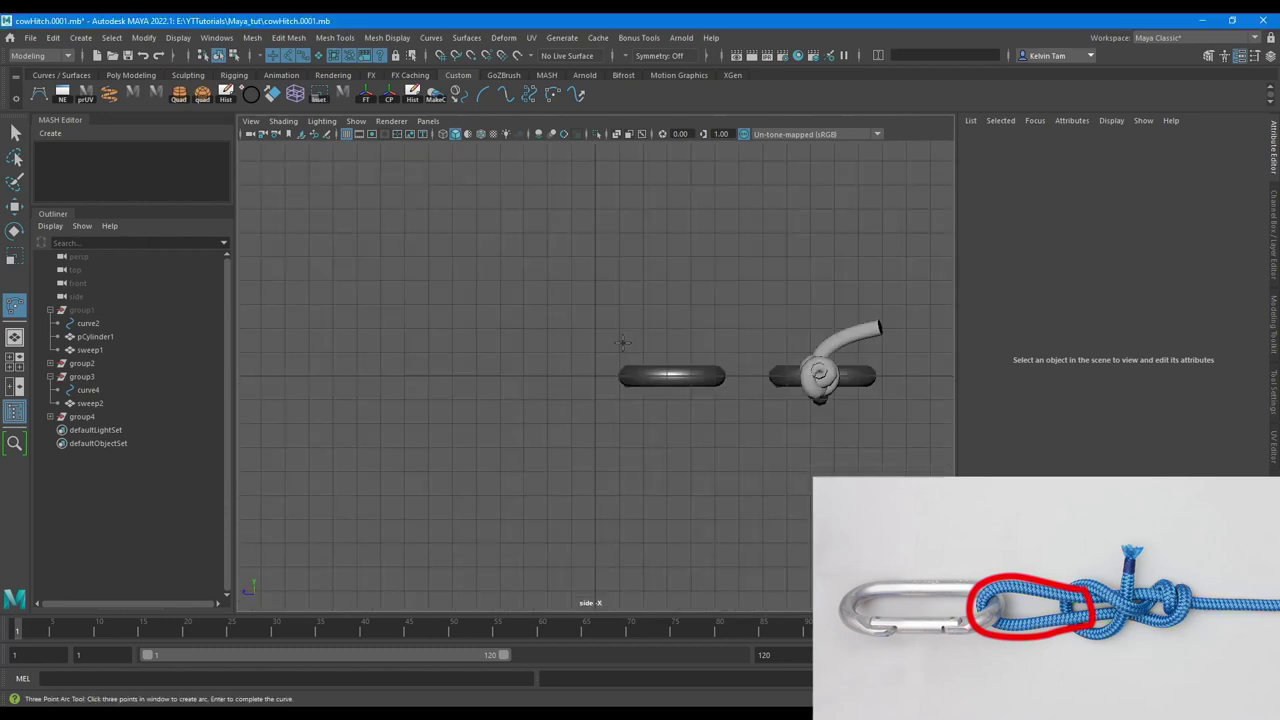
right_click_drag(621, 345, 686, 354, "alt")
middle_click_drag(716, 352, 647, 355, "alt")
key("space")
left_click_drag(646, 354, 646, 395)
scroll(586, 363, "up", 2)
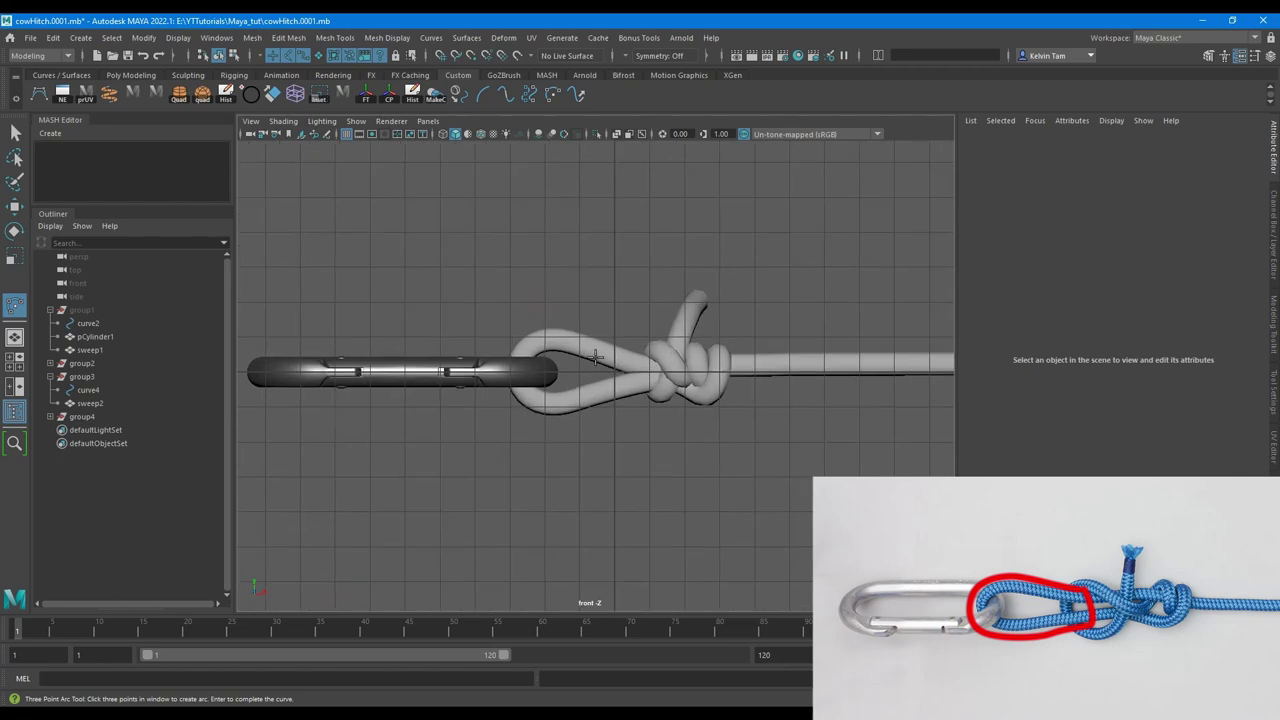
left_click(515, 368)
left_click(548, 416)
key("space")
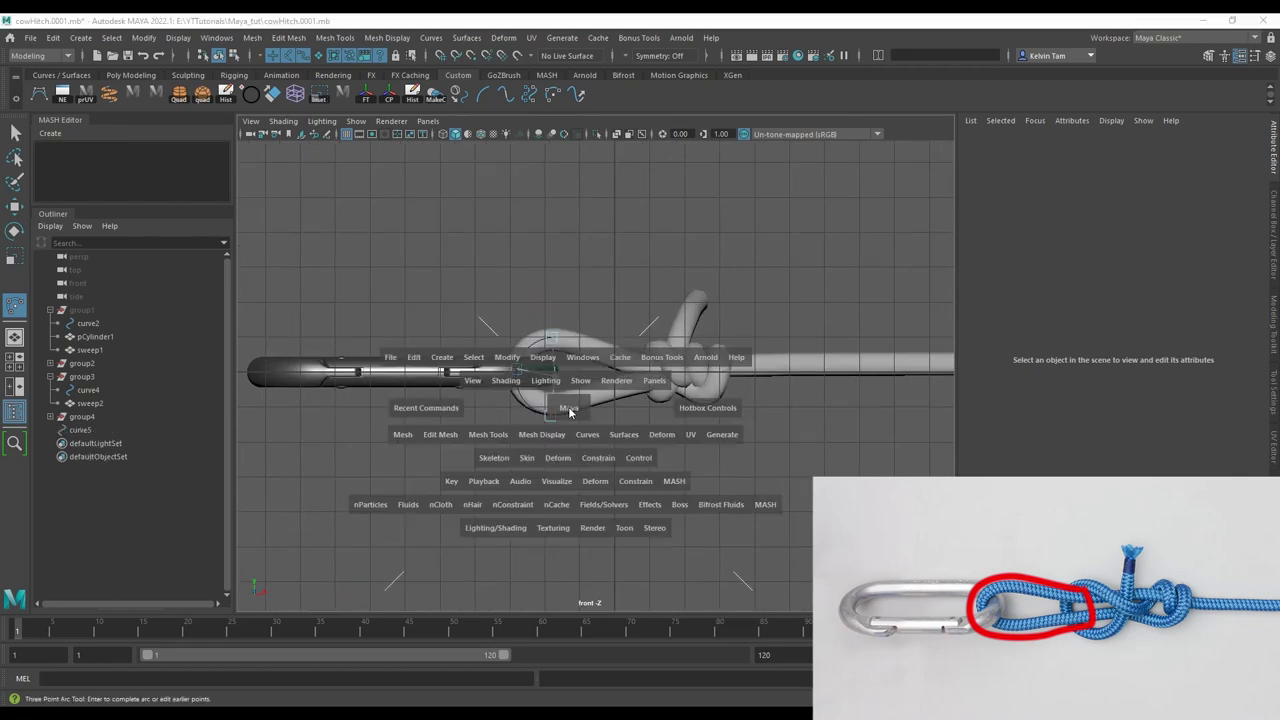
- Move the arc in perspective view onto the rounded end of the empty carabiner
mouse_move(569, 408)
left_mouse_down()
mouse_move(573, 355)
mouse_move(614, 400)
mouse_move(562, 411)
left_mouse_up()
middle_click_drag(562, 411, 589, 374, "alt")
left_click_drag(589, 374, 572, 402, "alt")
middle_click_drag(572, 402, 586, 376, "alt")
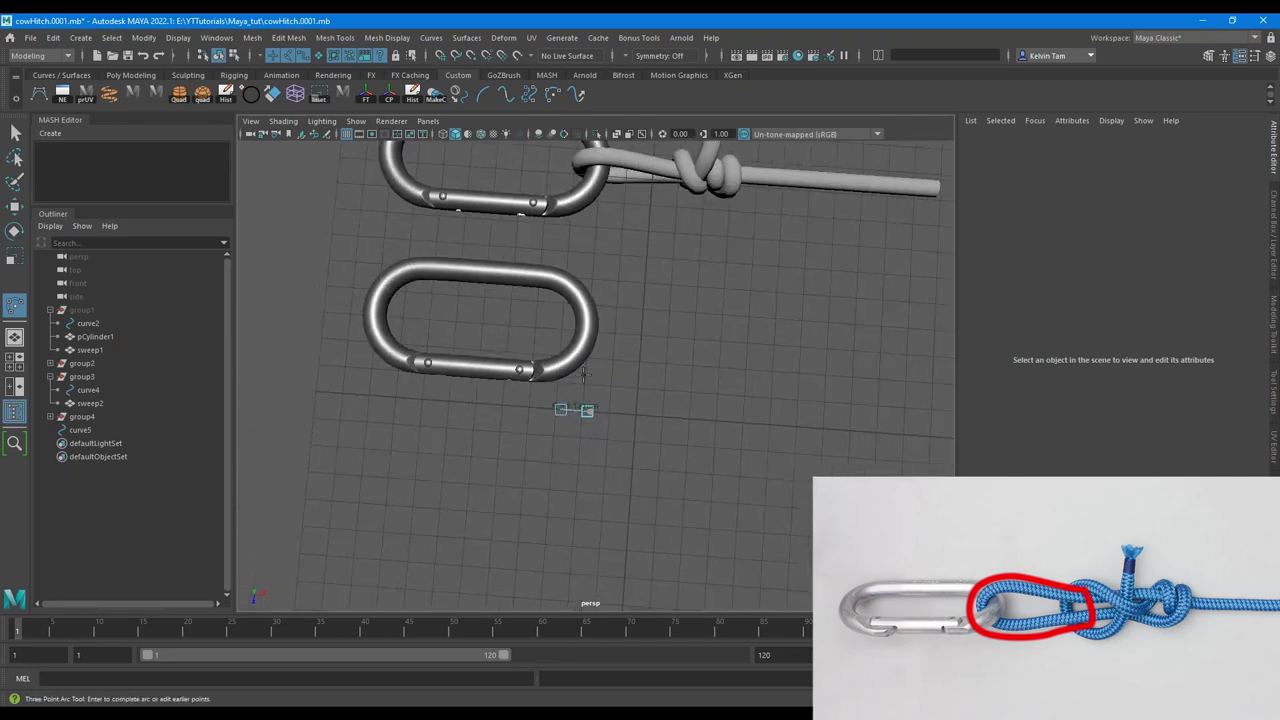
scroll(585, 379, "up", 4)
key("w")
left_click_drag(582, 484, 738, 342)
key("f")
scroll(608, 366, "down", 5)
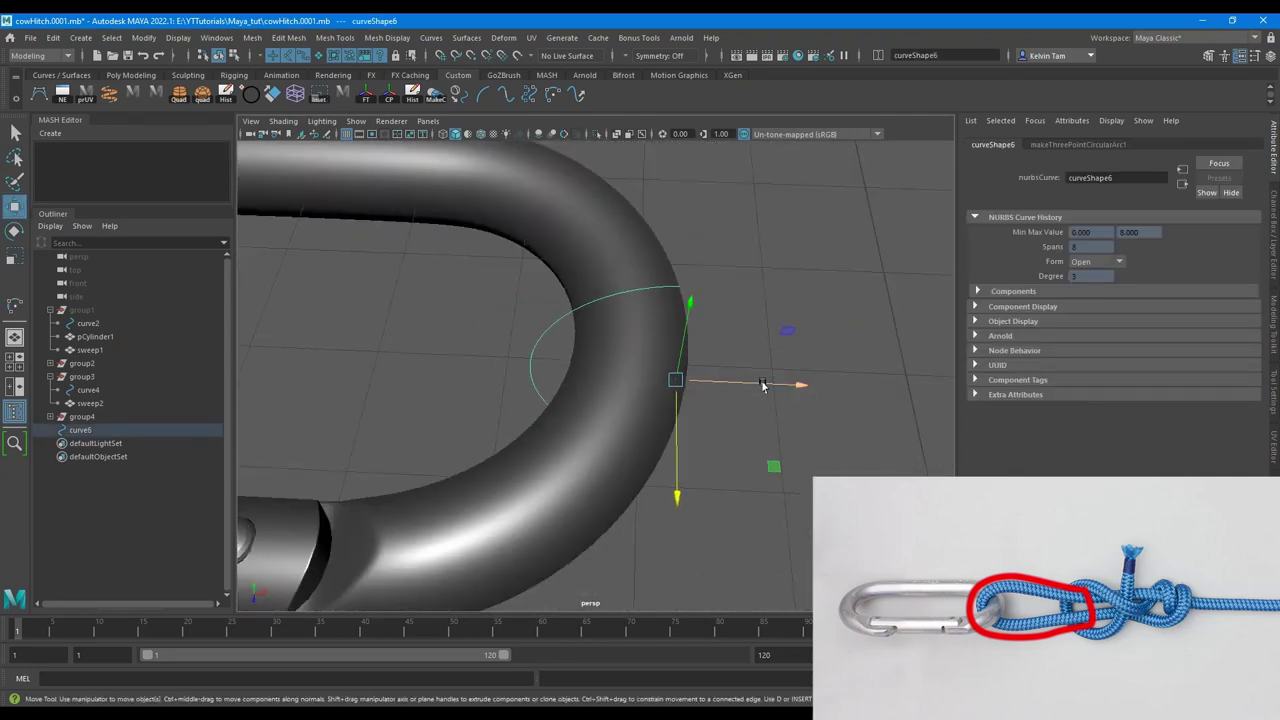
left_click_drag(762, 386, 600, 322)
scroll(740, 358, "down", 6)
left_click(587, 320)
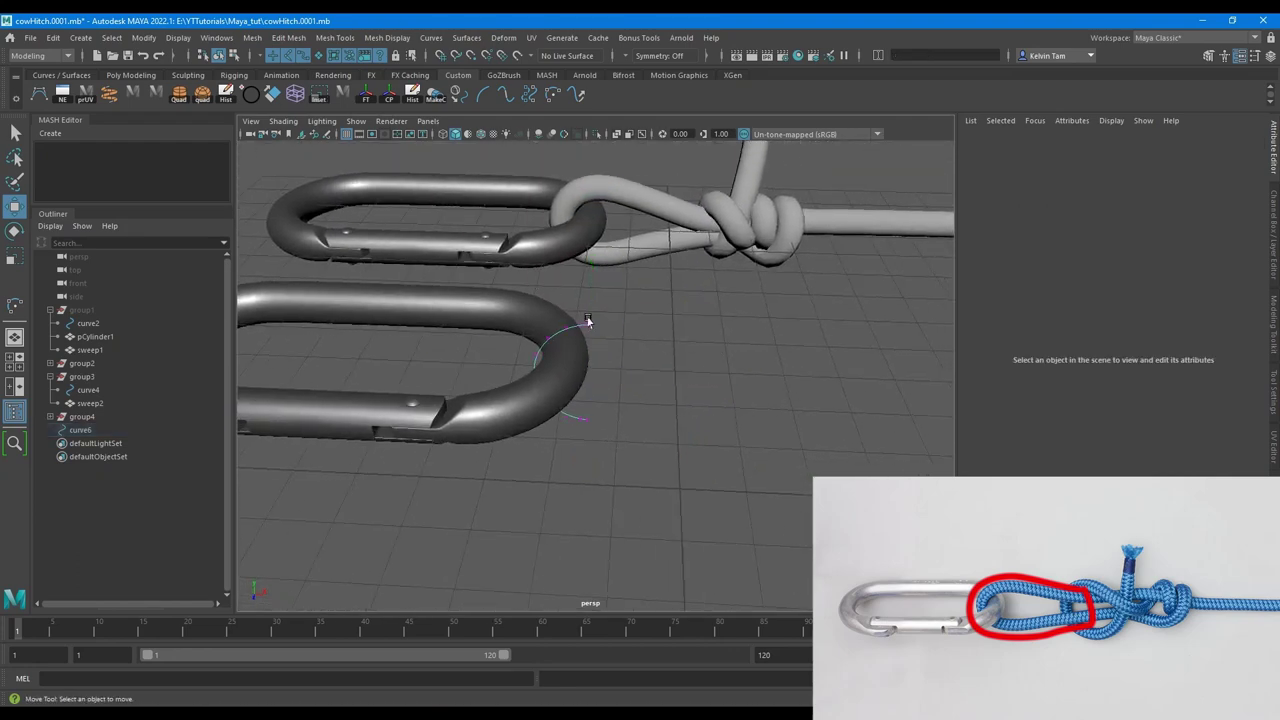
- Select the arc's two end control vertices, pull them outward from the carabiner and scale them closer together
left_click(587, 322)
left_click(584, 426, "shift")
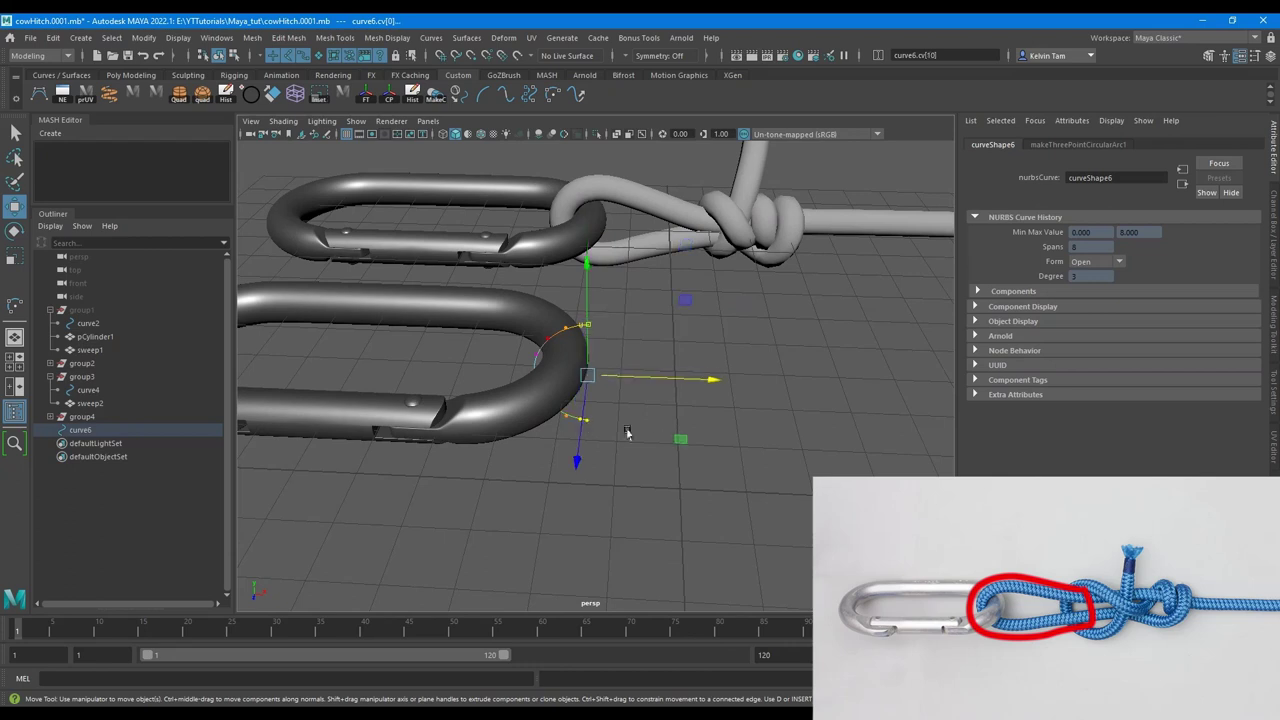
left_click_drag(626, 431, 744, 378, "alt")
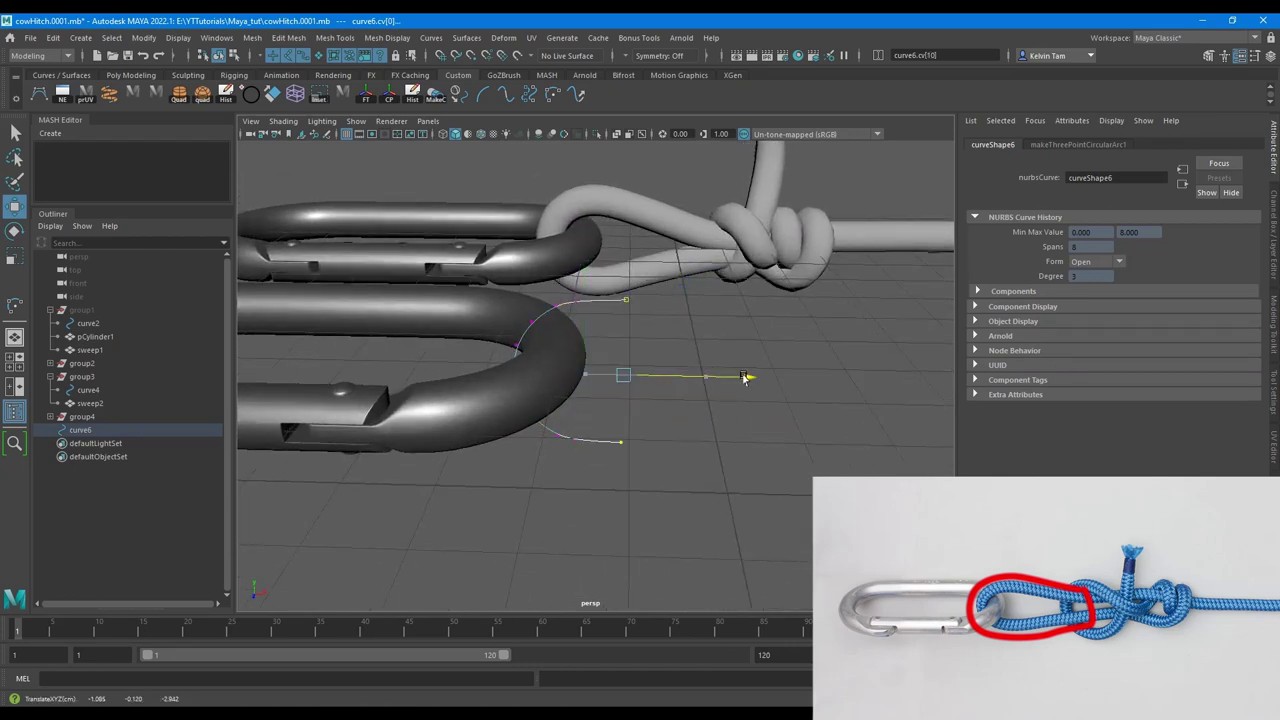
key("r")
left_click_drag(623, 377, 611, 378)
key("w")
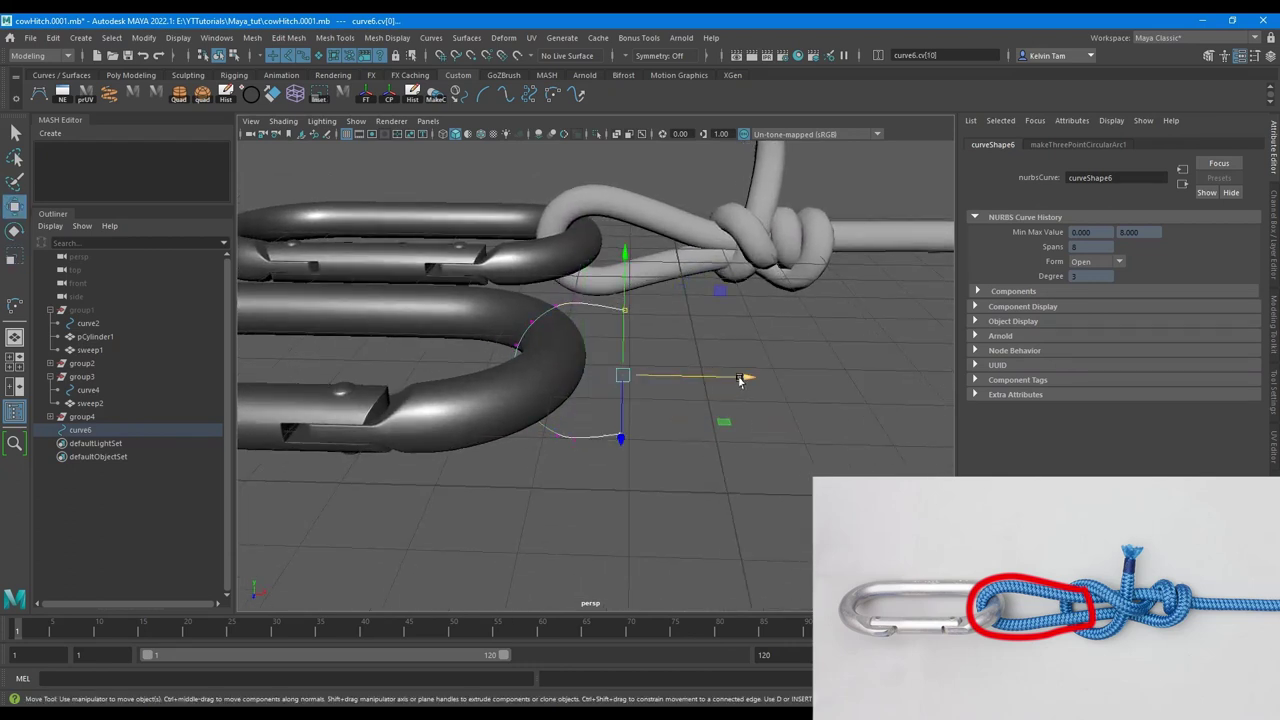
left_click_drag(740, 378, 733, 378)
- Narrow the gap between the arc's end vertices vertically and shift them slightly farther from the carabiner
key("e")
key("r")
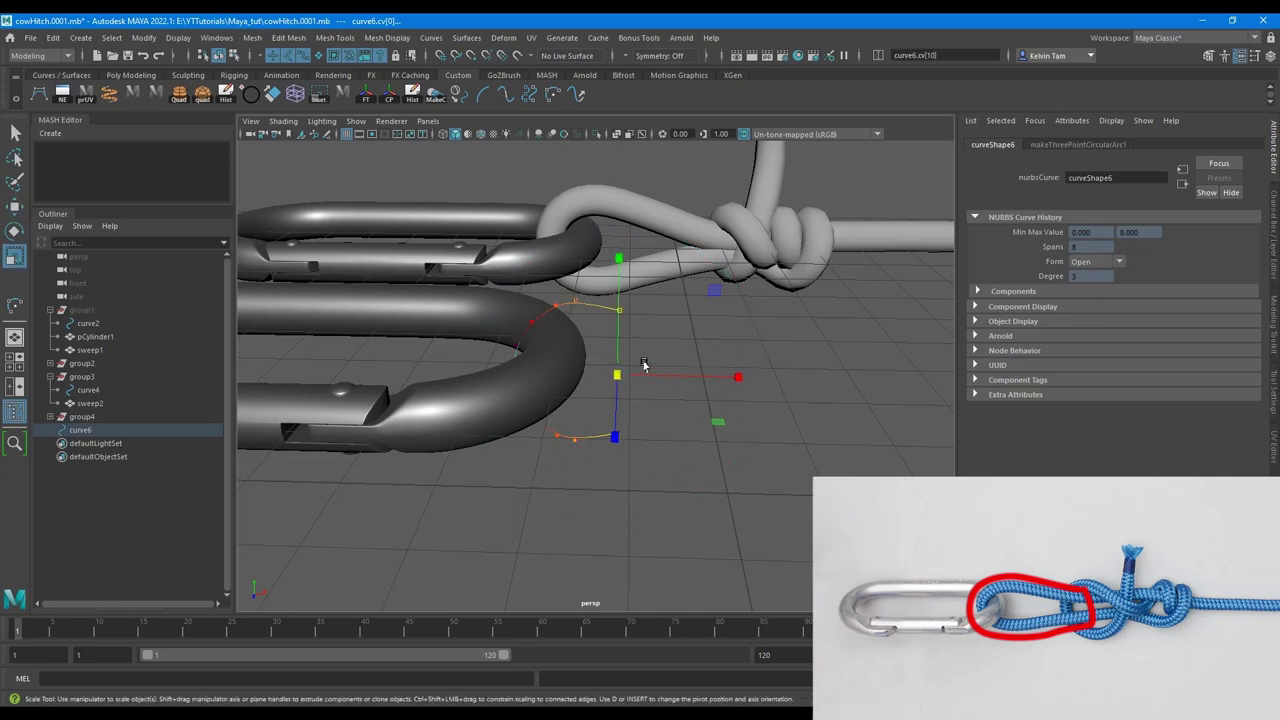
left_click_drag(616, 257, 657, 325)
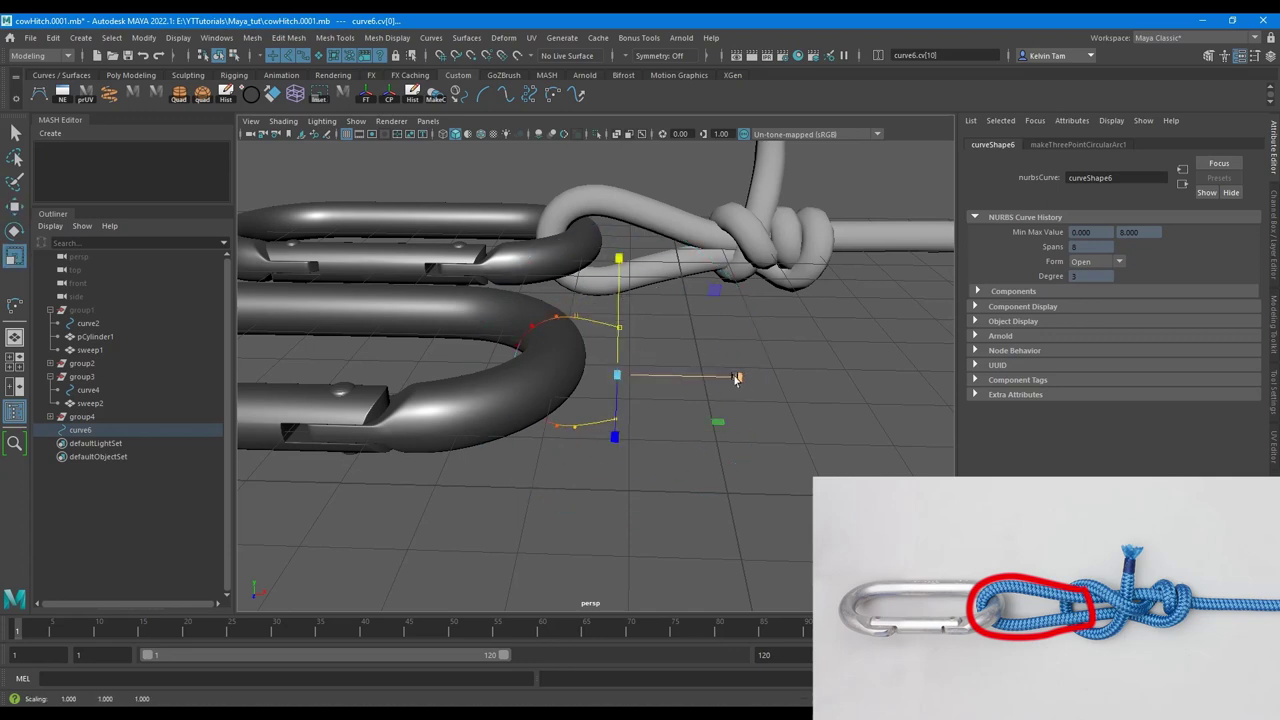
key("w")
left_click_drag(701, 377, 714, 378)
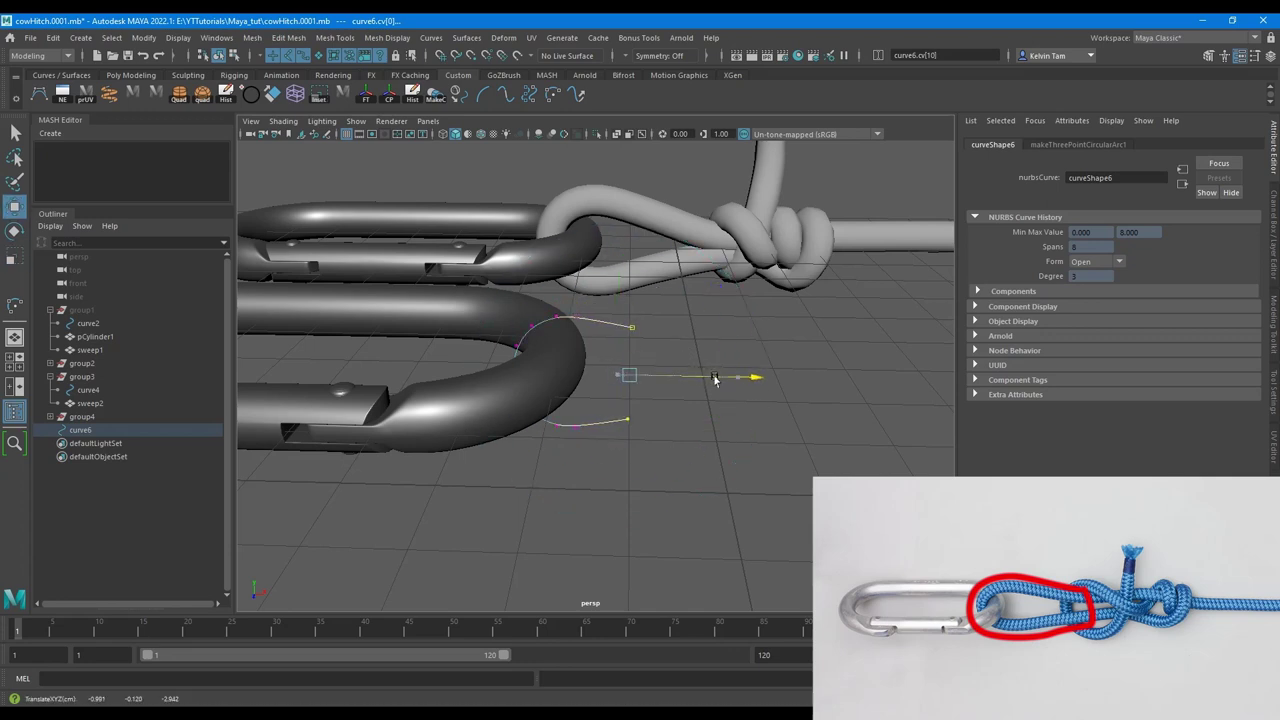
key("r")
left_click_drag(631, 262, 631, 271)
key("w")
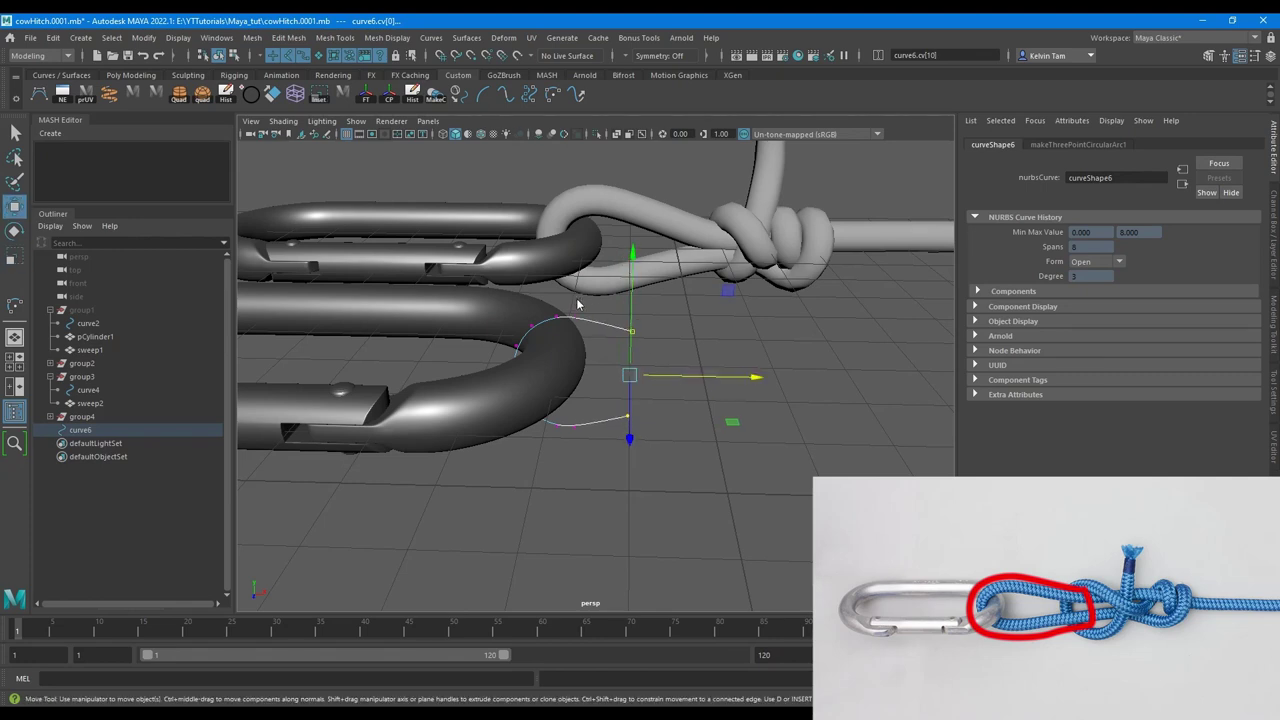
- Select the whole loop curve in object mode and open the Extend Curve options
right_click_drag(577, 303, 660, 238)
left_click(764, 363)
left_click(625, 330)
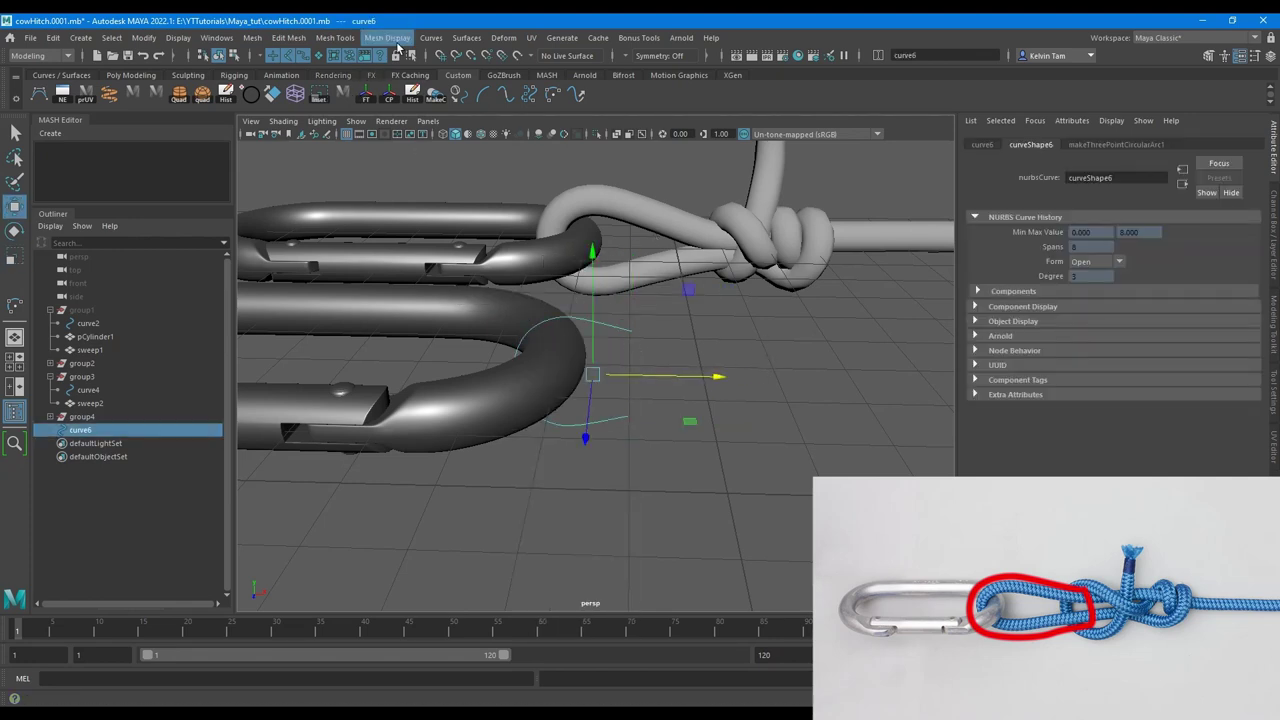
left_click(429, 37)
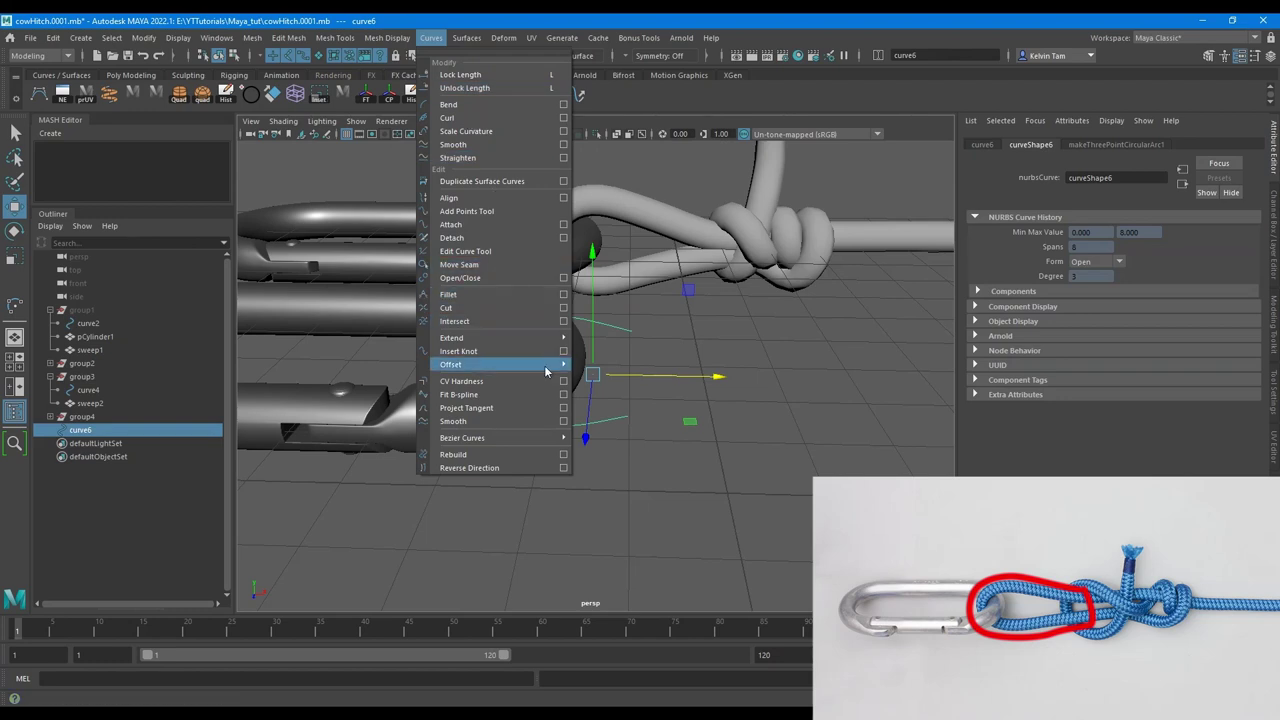
mouse_move(540, 338)
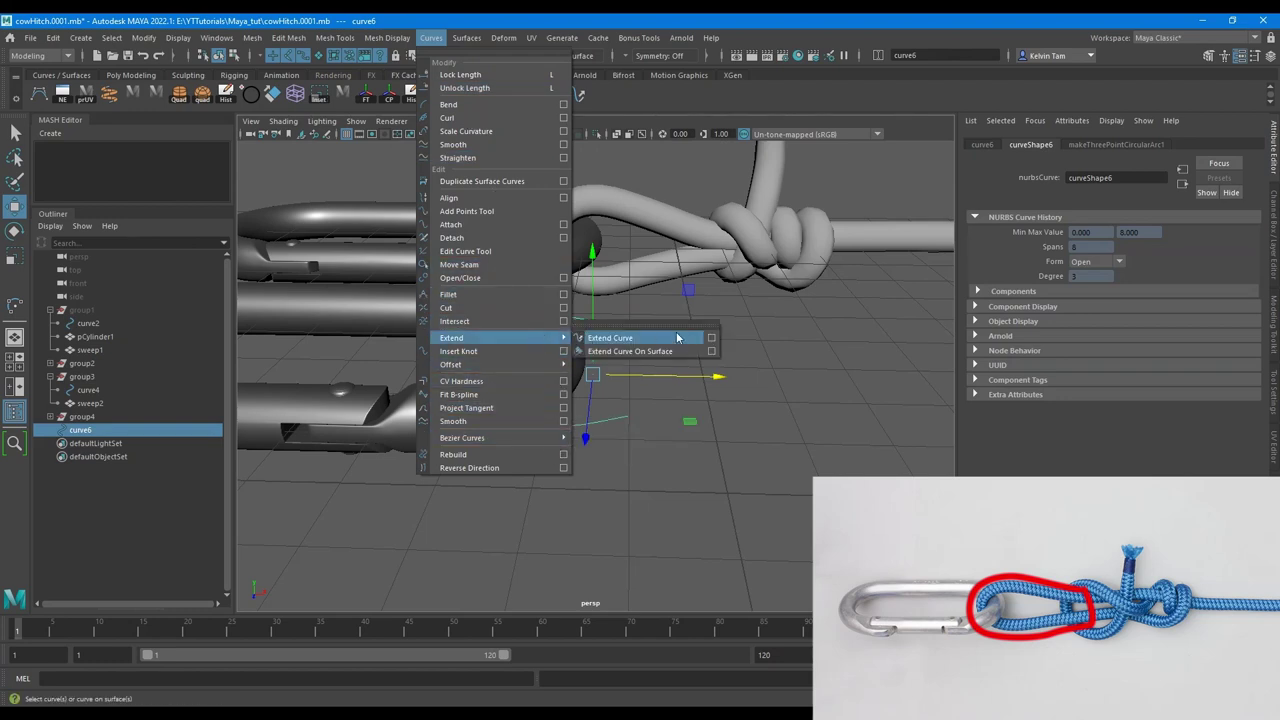
left_click(712, 338)
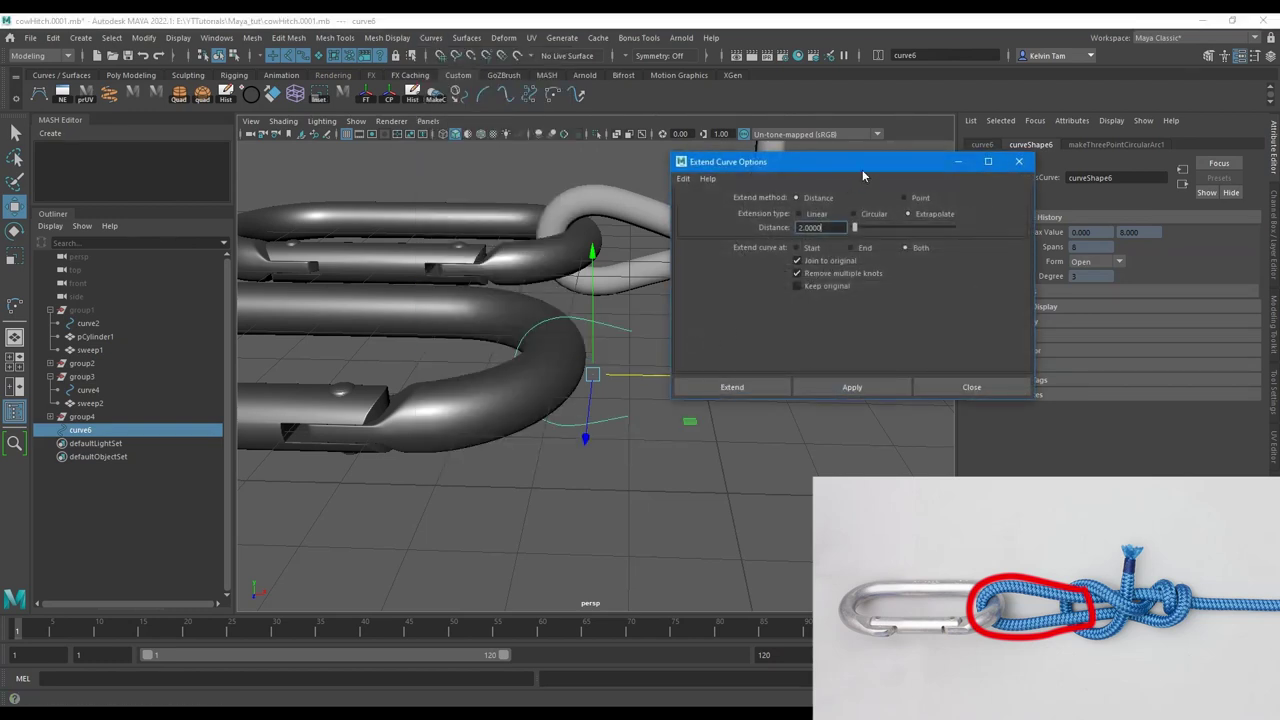
left_click_drag(862, 169, 961, 225)
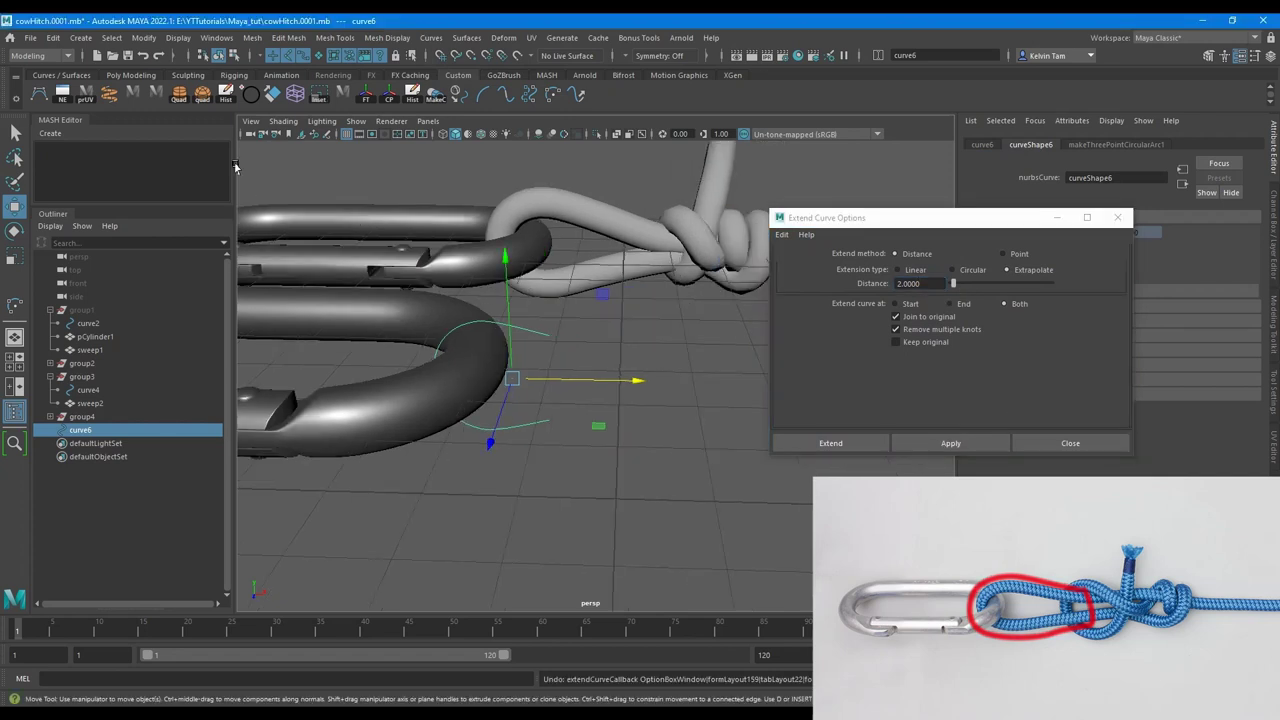
- Reset the loop curve's transforms, pivot and history, and extend both ends by a distance of 2 using Extrapolate
left_click(383, 100)
left_click(394, 99)
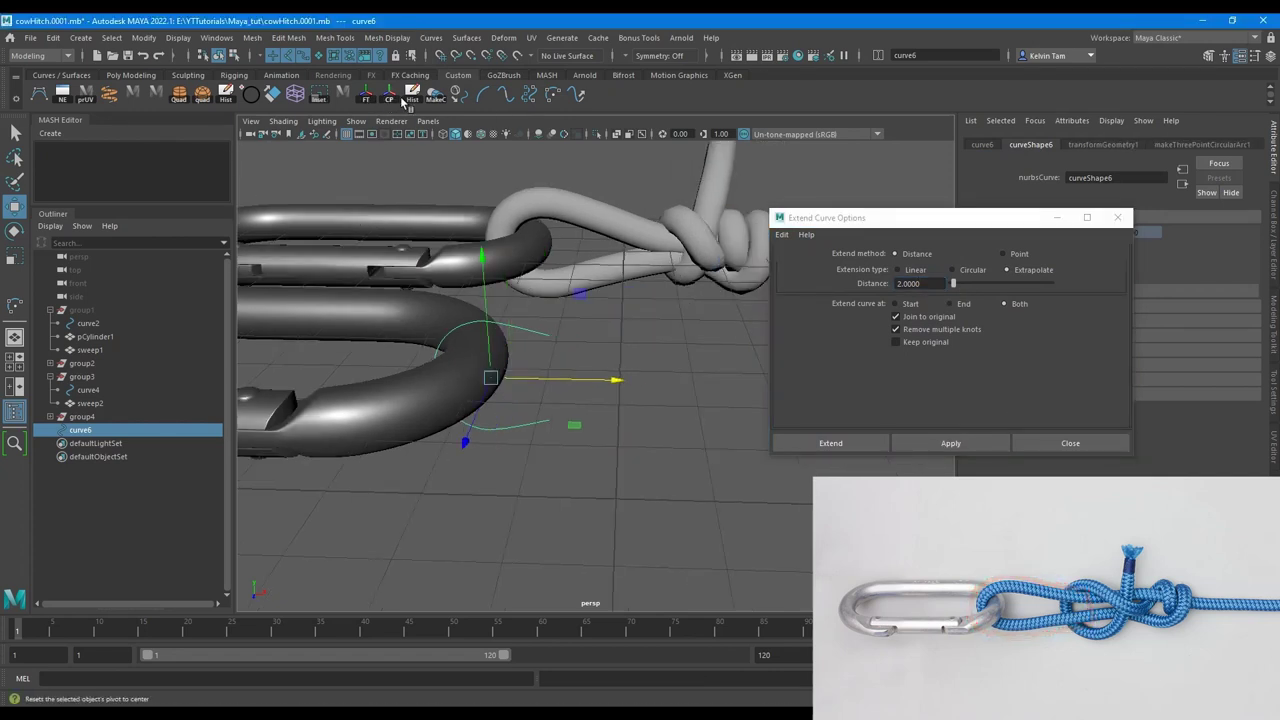
left_click(413, 99)
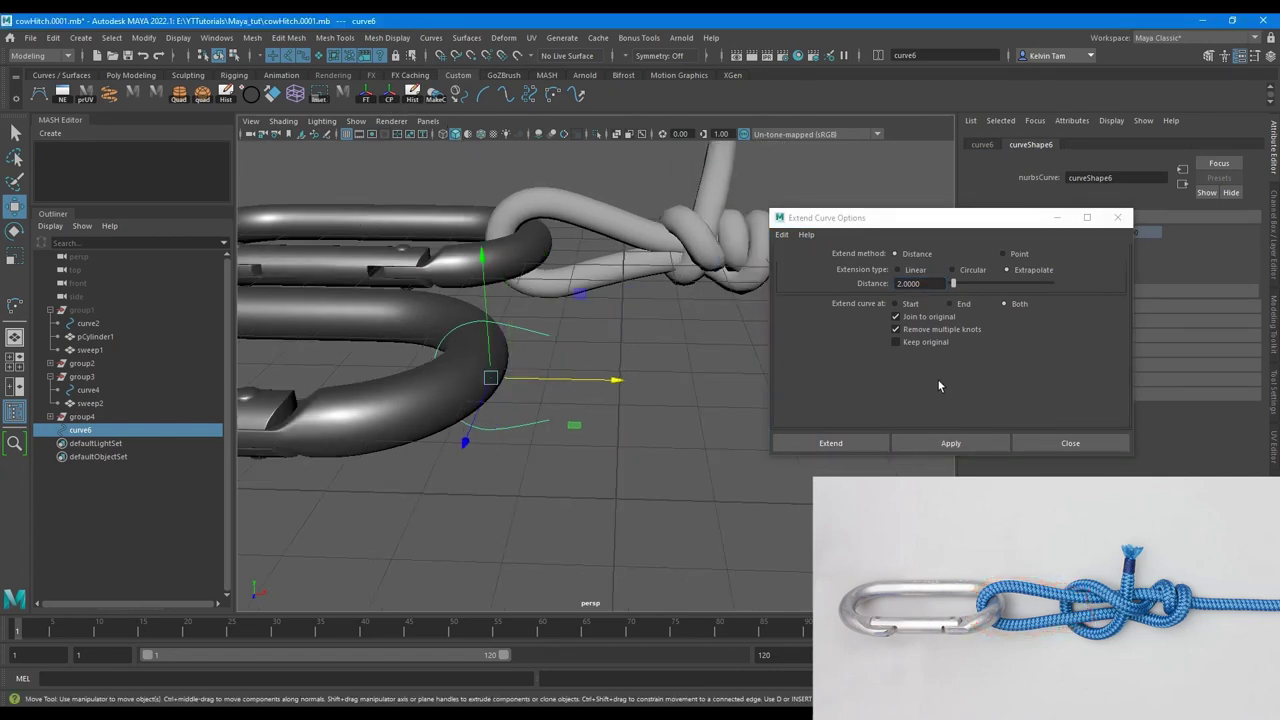
left_click(940, 441)
left_click(1077, 449)
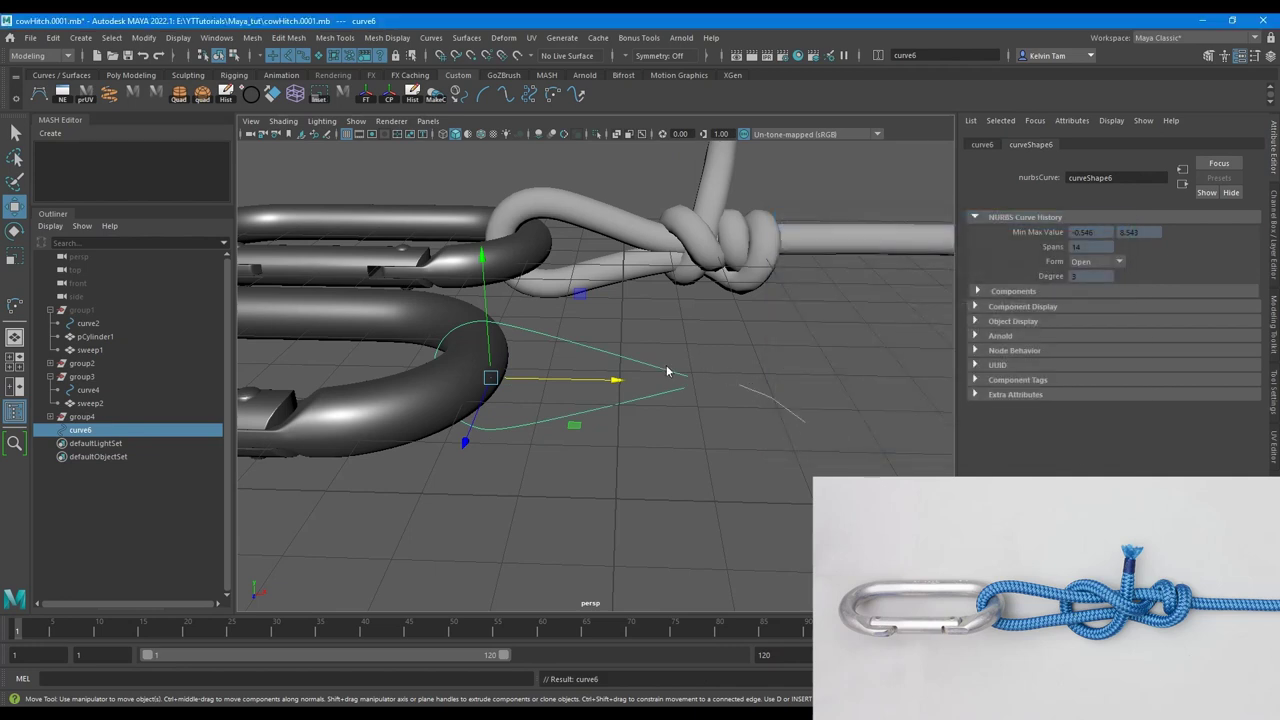
- Select the extended curve's two end control vertices and scale them vertically apart
key("F9")
left_click_drag(721, 412, 664, 339)
key("b")
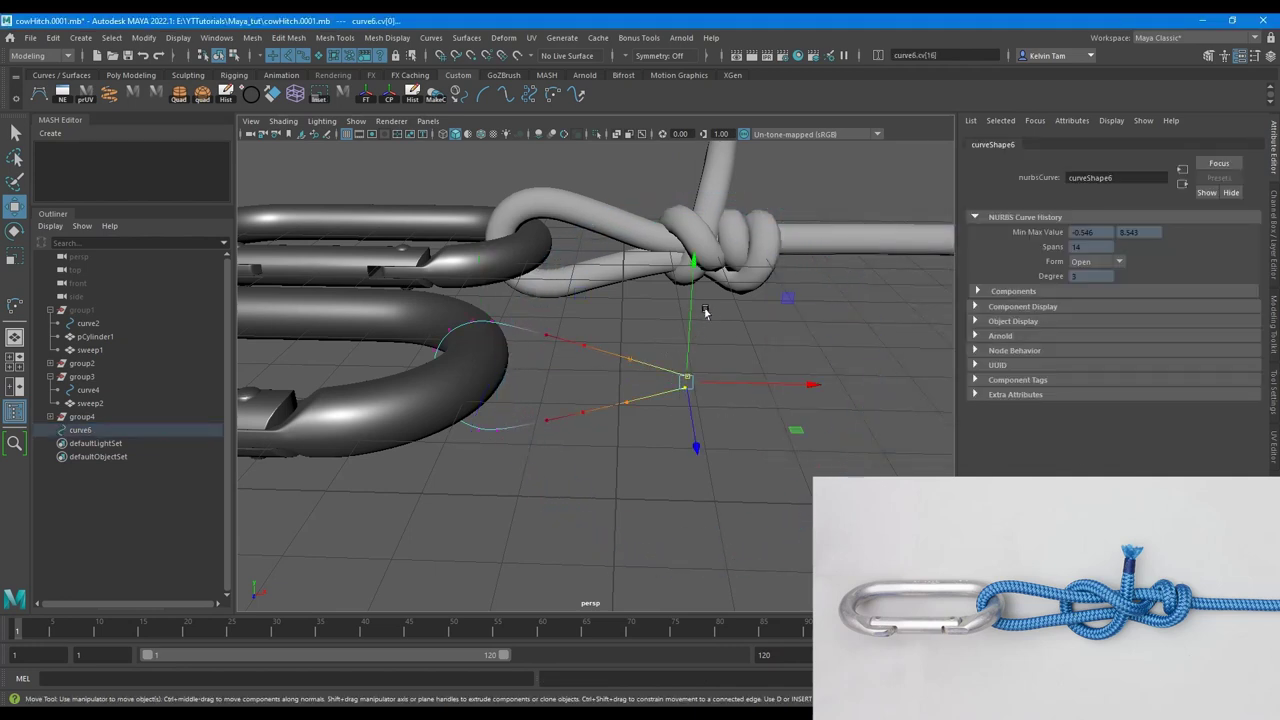
key("r")
left_click_drag(688, 264, 679, 176)
key("w")
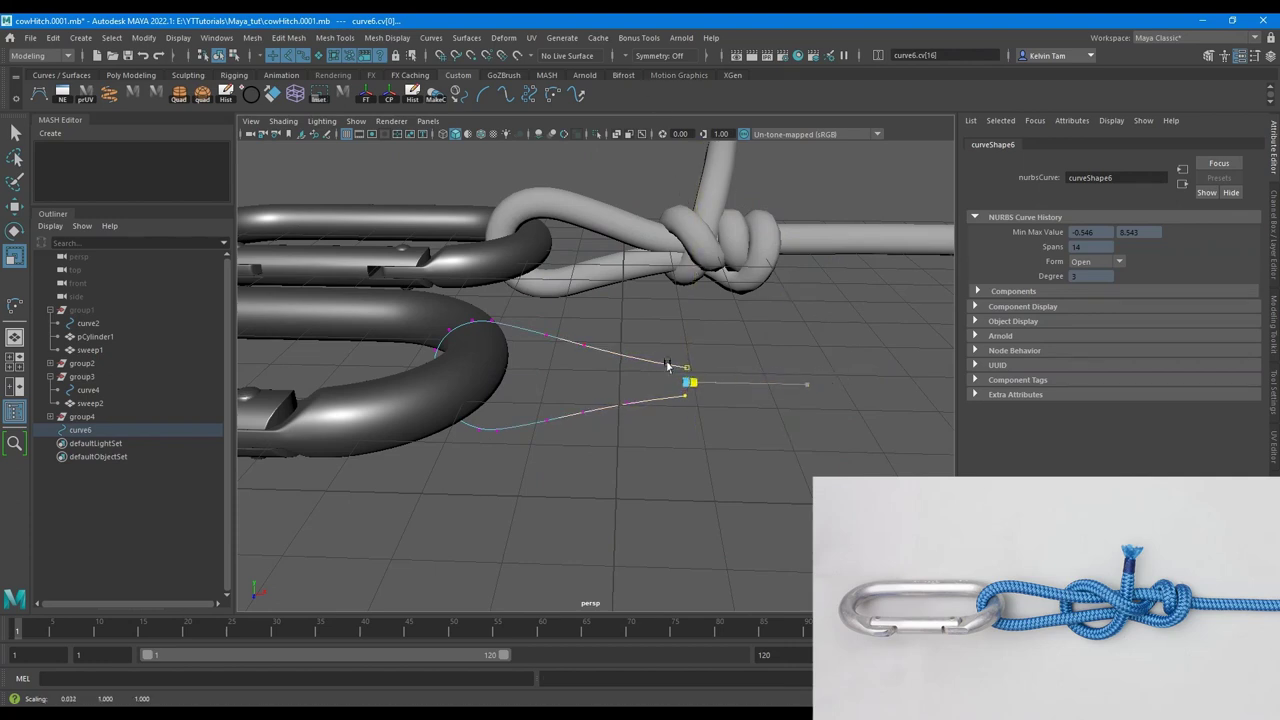
- Scale the pair of control vertices just before the curve's ends vertically closer together
left_click_drag(830, 367, 691, 363, "alt")
key("r")
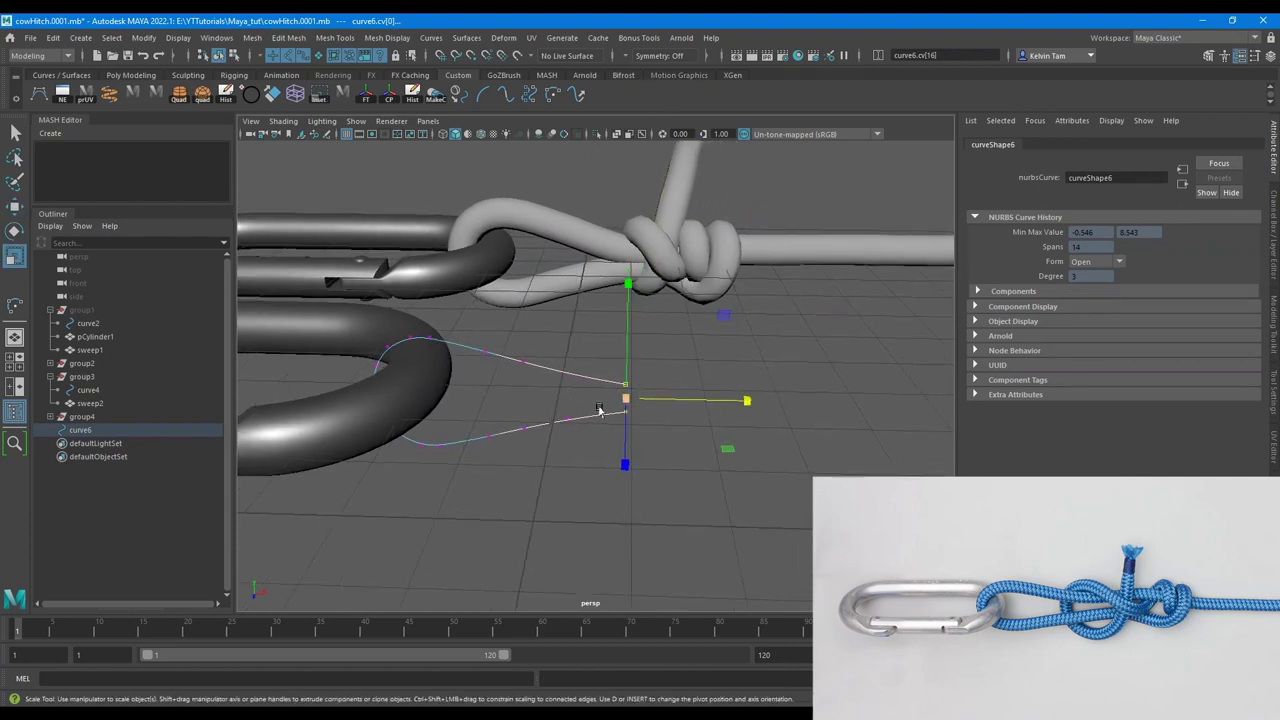
left_click_drag(571, 420, 574, 422)
left_click_drag(577, 424, 633, 396, "alt")
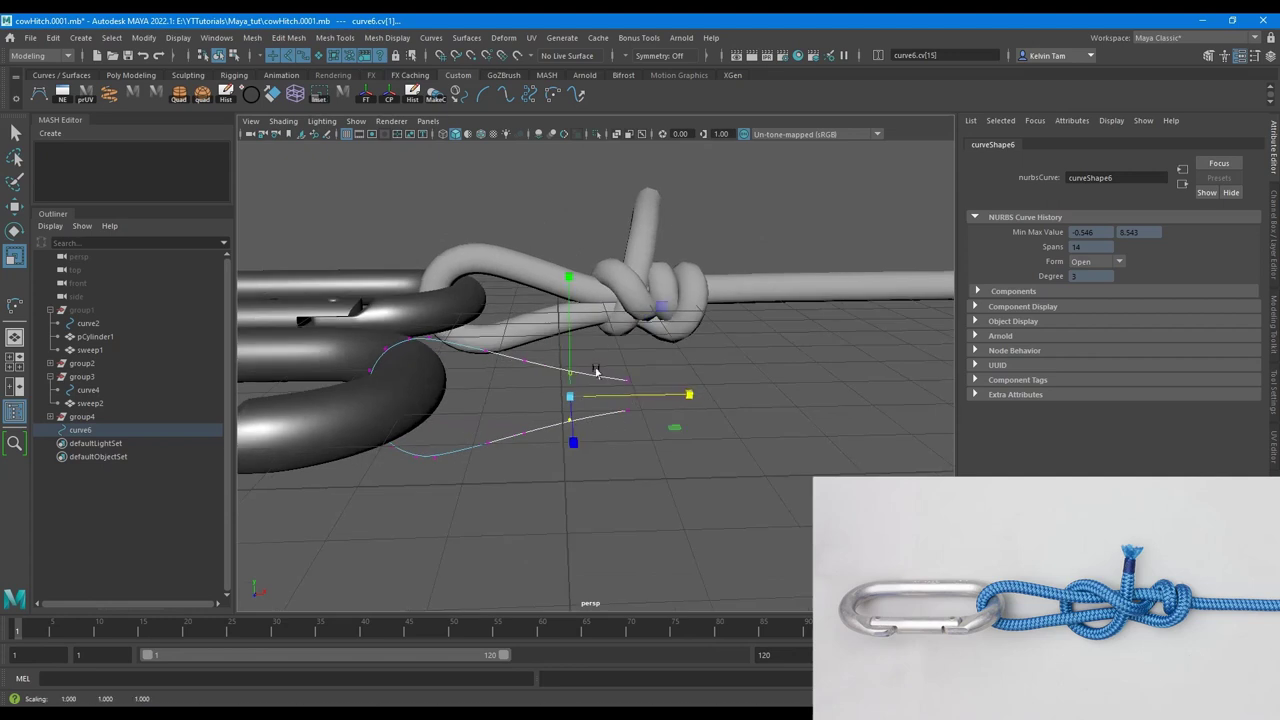
left_click_drag(566, 279, 568, 310)
left_click_drag(668, 395, 640, 437, "alt")
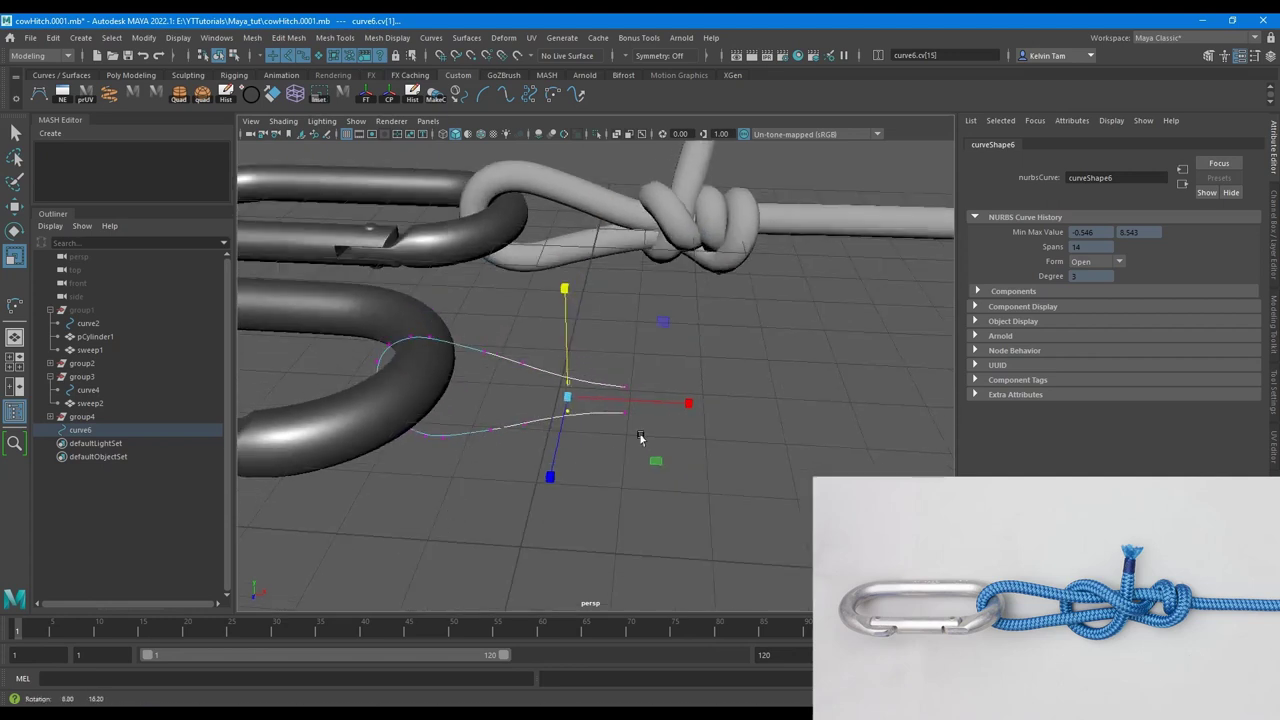
- Scale the curve's end vertices slightly closer together, shift them toward the carabiner and return to object mode with nothing selected
left_click(654, 460)
left_click_drag(622, 492, 609, 367, "alt")
left_click_drag(627, 279, 627, 284)
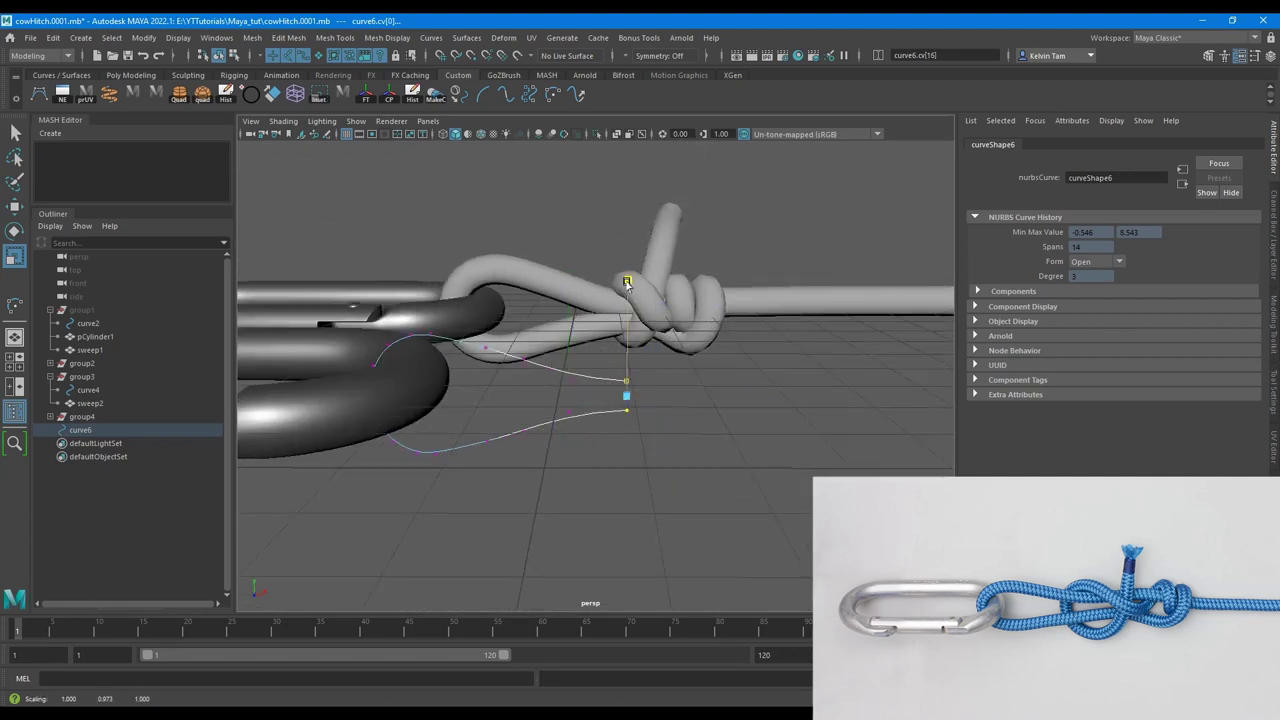
key("w")
left_click_drag(736, 397, 728, 399)
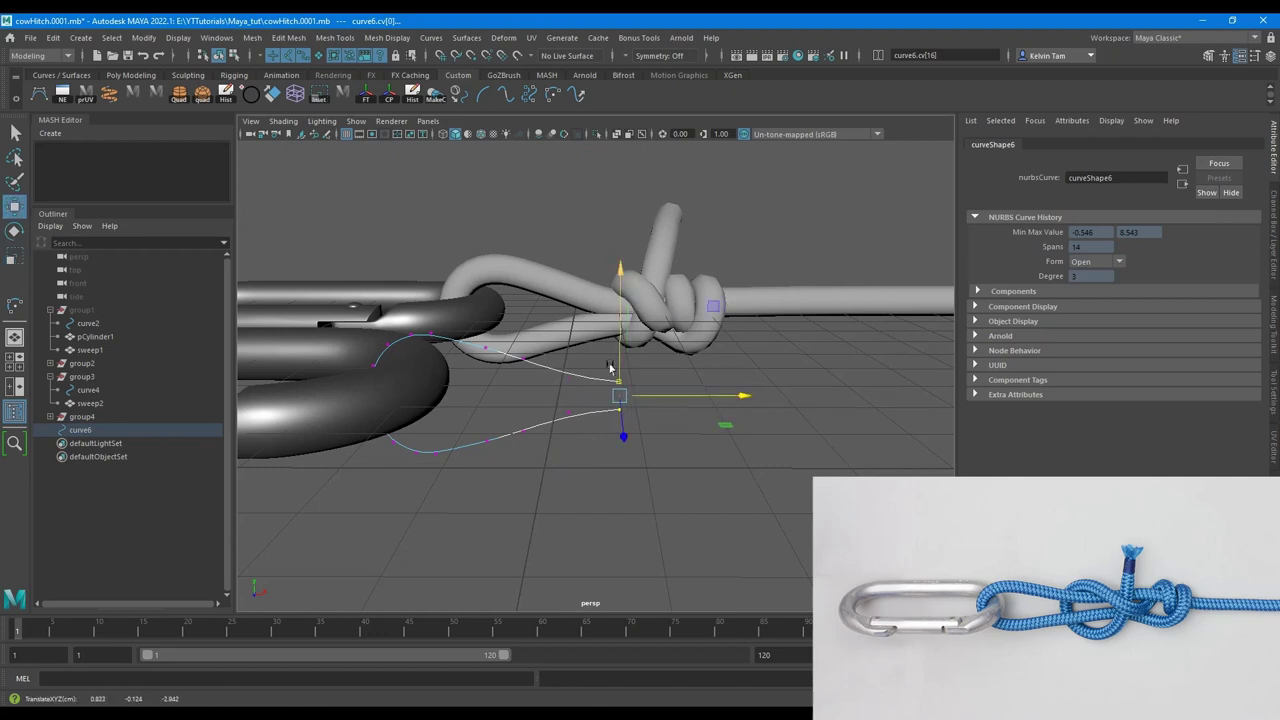
right_click_drag(611, 368, 690, 326)
left_click(765, 334)
left_click_drag(768, 338, 762, 438, "alt")
left_click(609, 393)
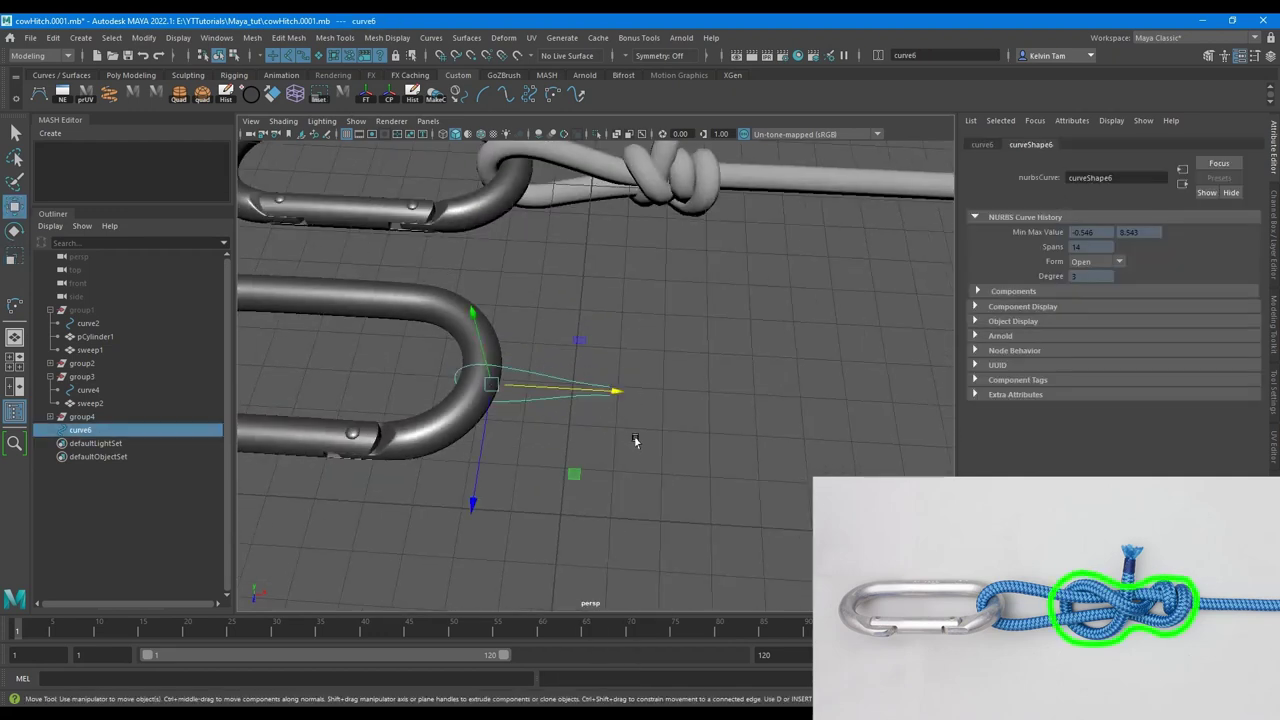
left_click_drag(634, 441, 617, 314, "alt")
left_click(631, 366)
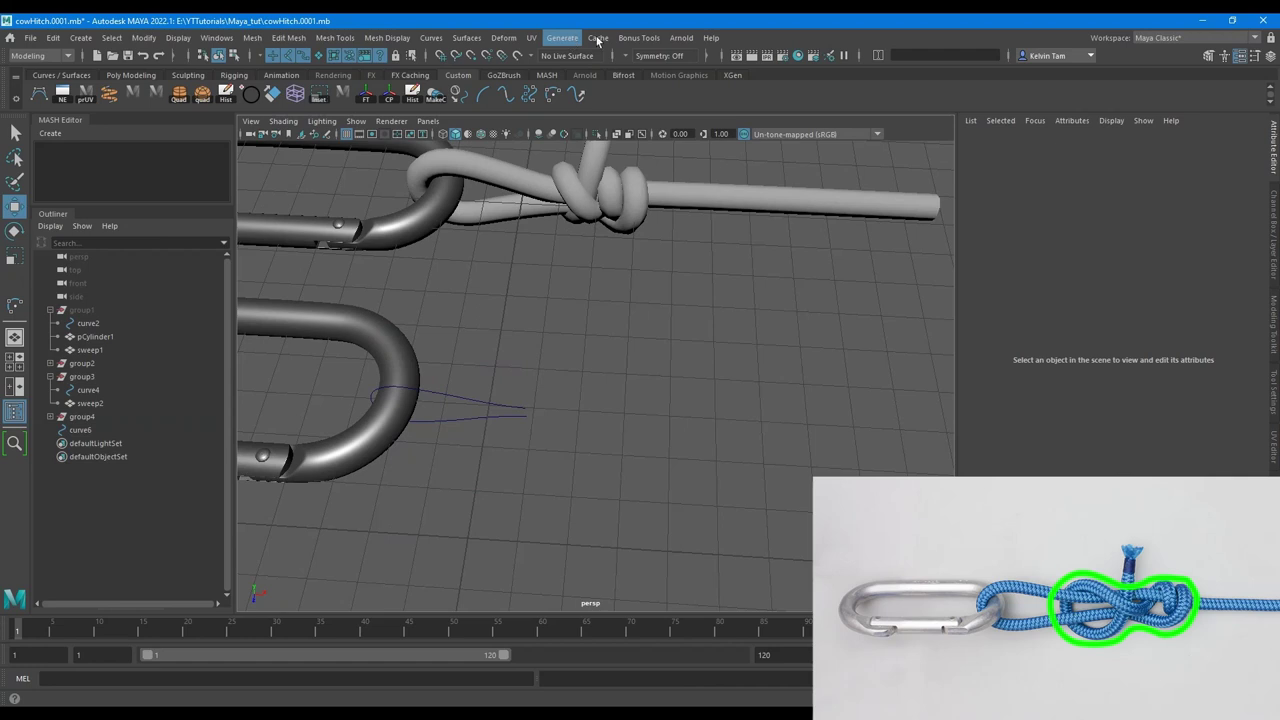
- Create a Bonus Tools spiral curve with height 1.6, radius 0.2 and 2.5 rounds
left_click(640, 38)
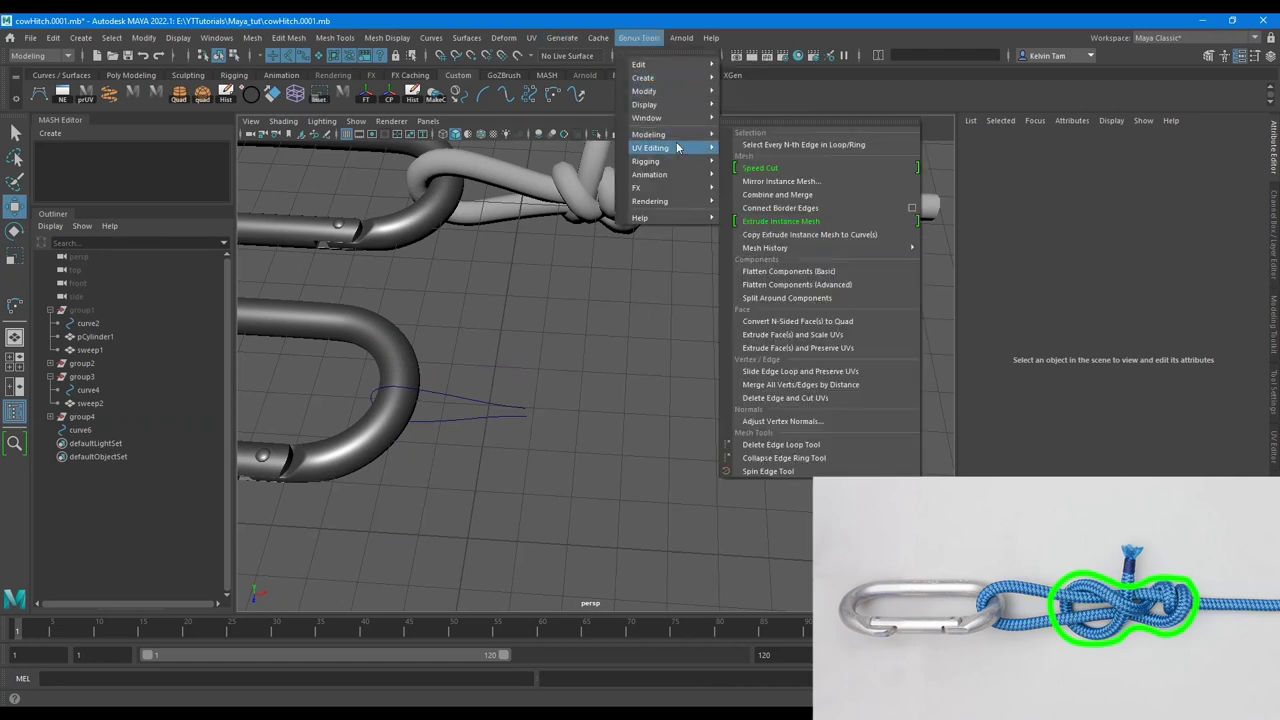
mouse_move(674, 79)
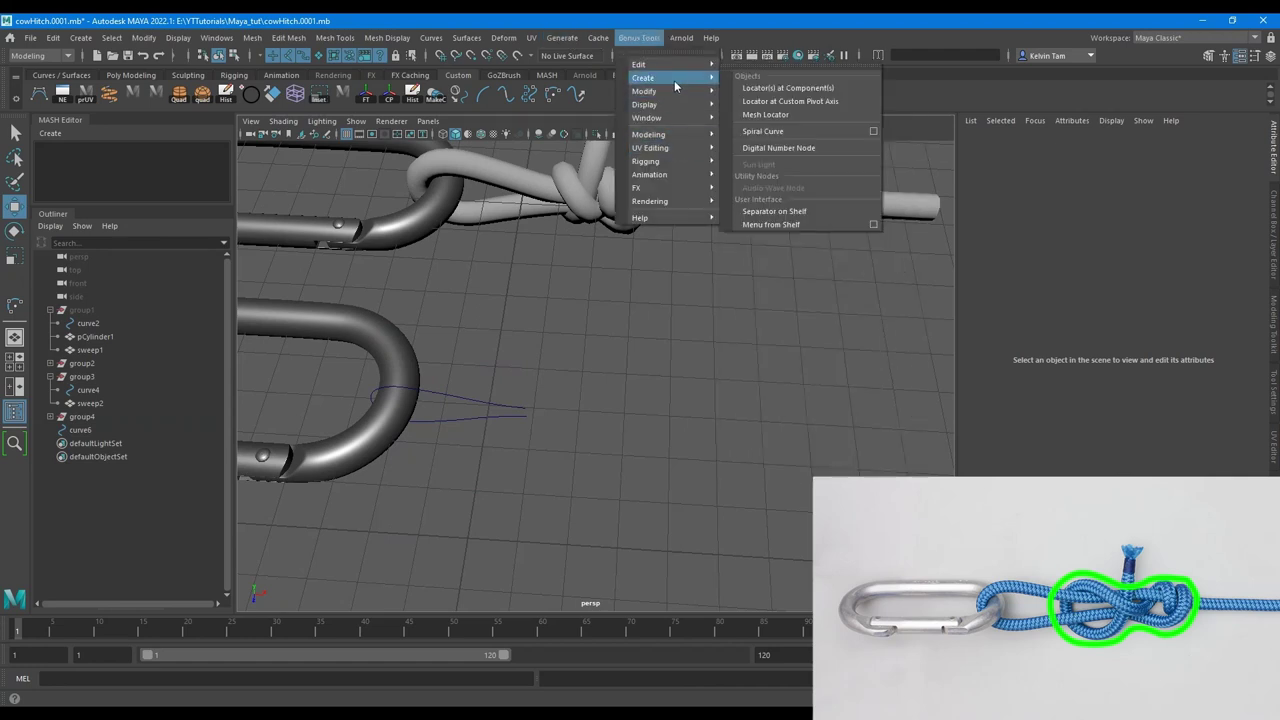
left_click(875, 131)
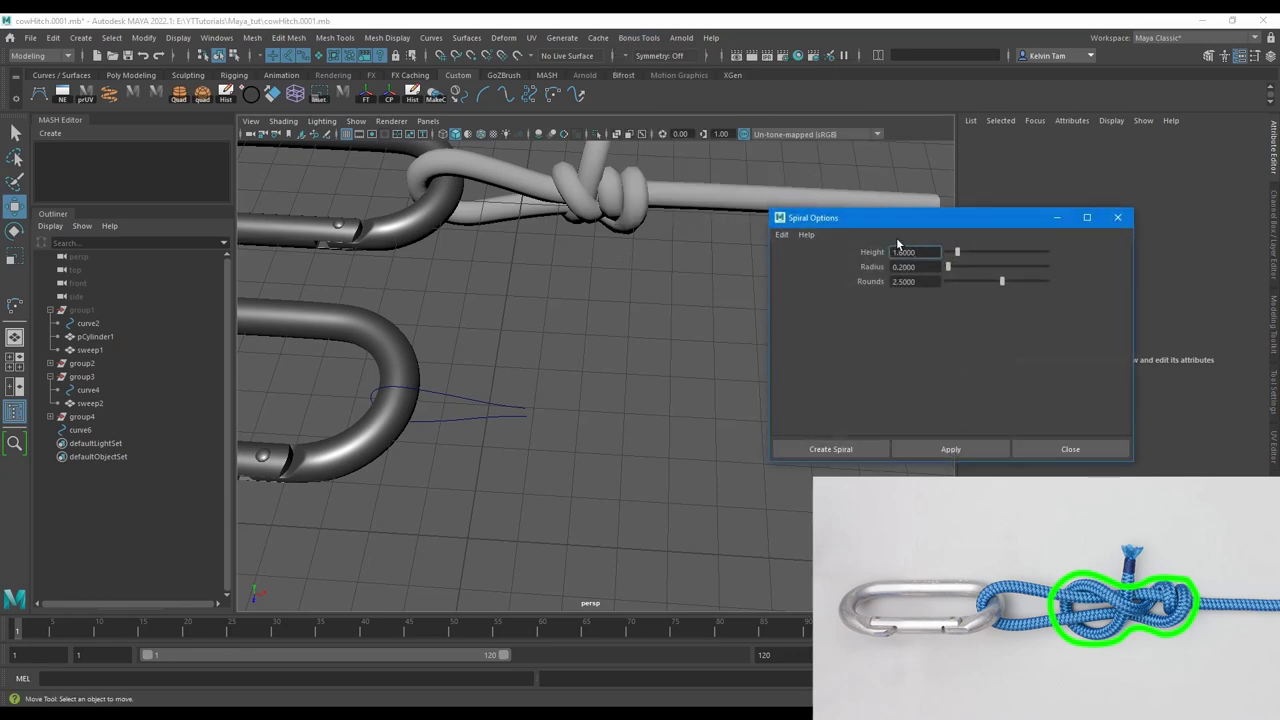
left_click_drag(903, 222, 923, 214)
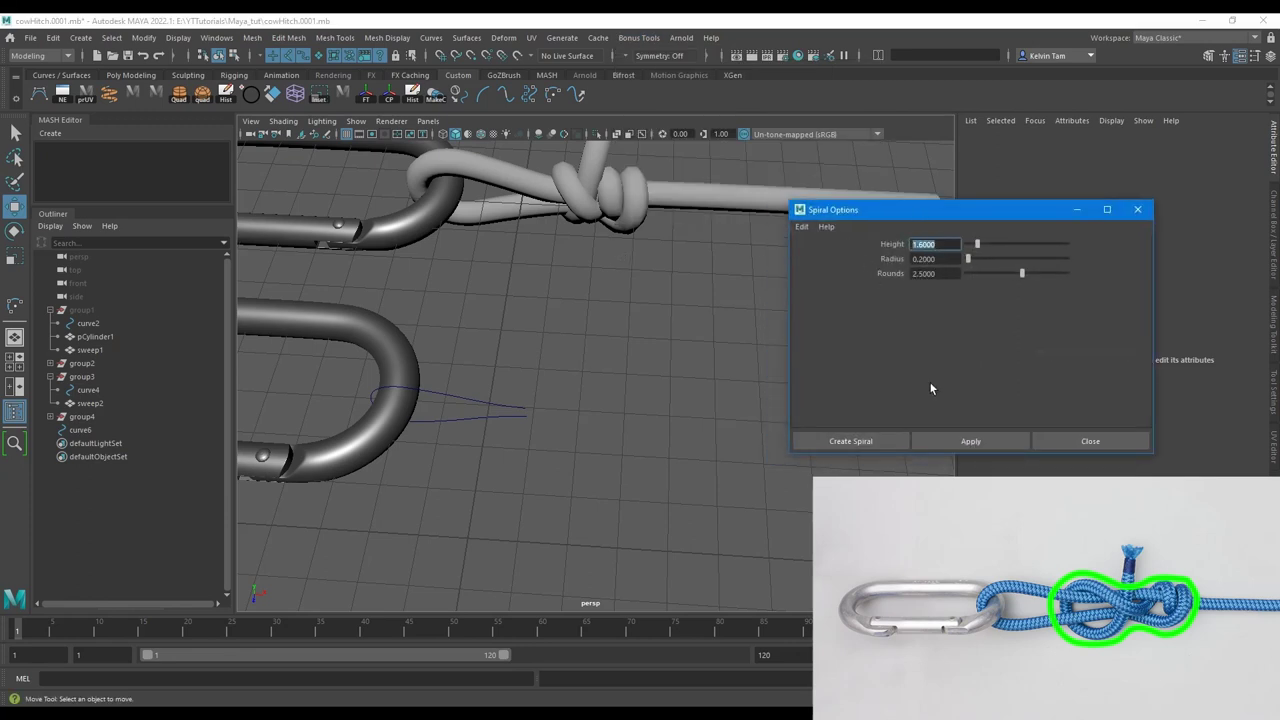
left_click(861, 443)
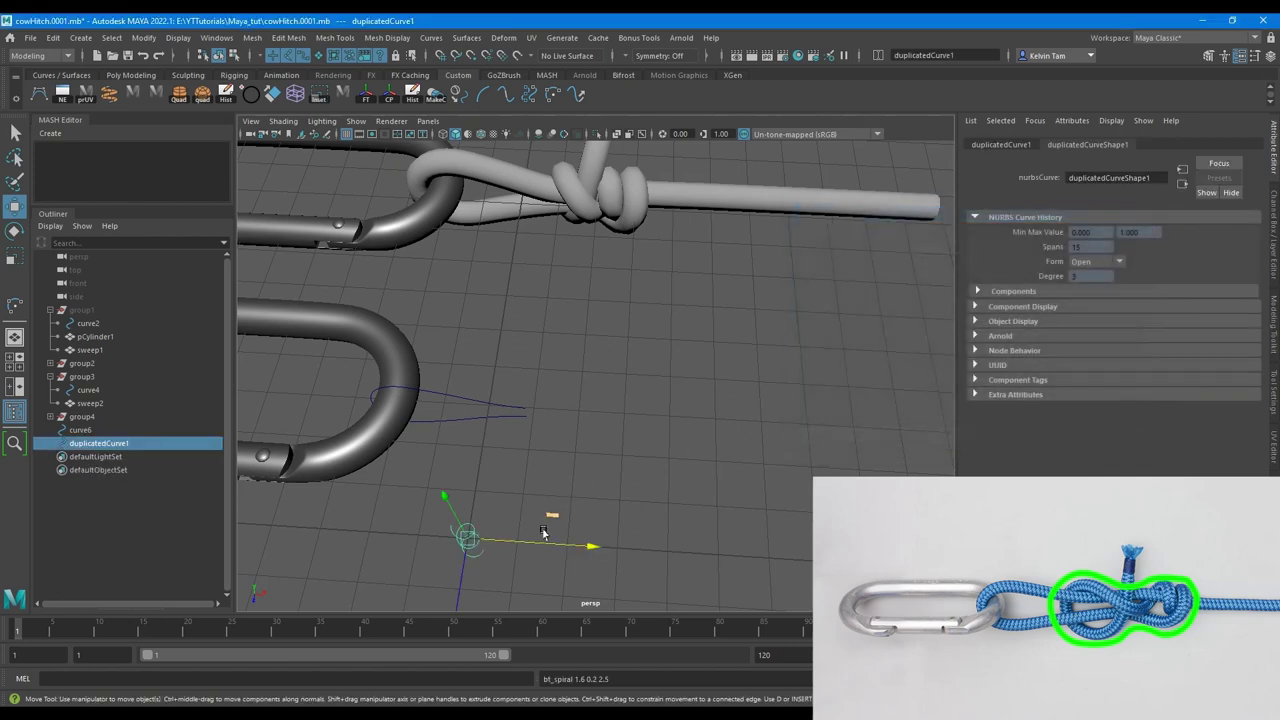
- Place the spiral curve just beyond the loop curve's open ends, aligned lengthwise with the loop, and adjust its scale
middle_click_drag(497, 541, 545, 492, "alt")
key("v")
left_click_drag(518, 483, 755, 367)
key("f")
right_click_drag(755, 367, 671, 397, "alt")
left_click_drag(671, 397, 633, 252, "alt")
key("e")
key("w")
left_click_drag(646, 331, 638, 392, "alt")
key("r")
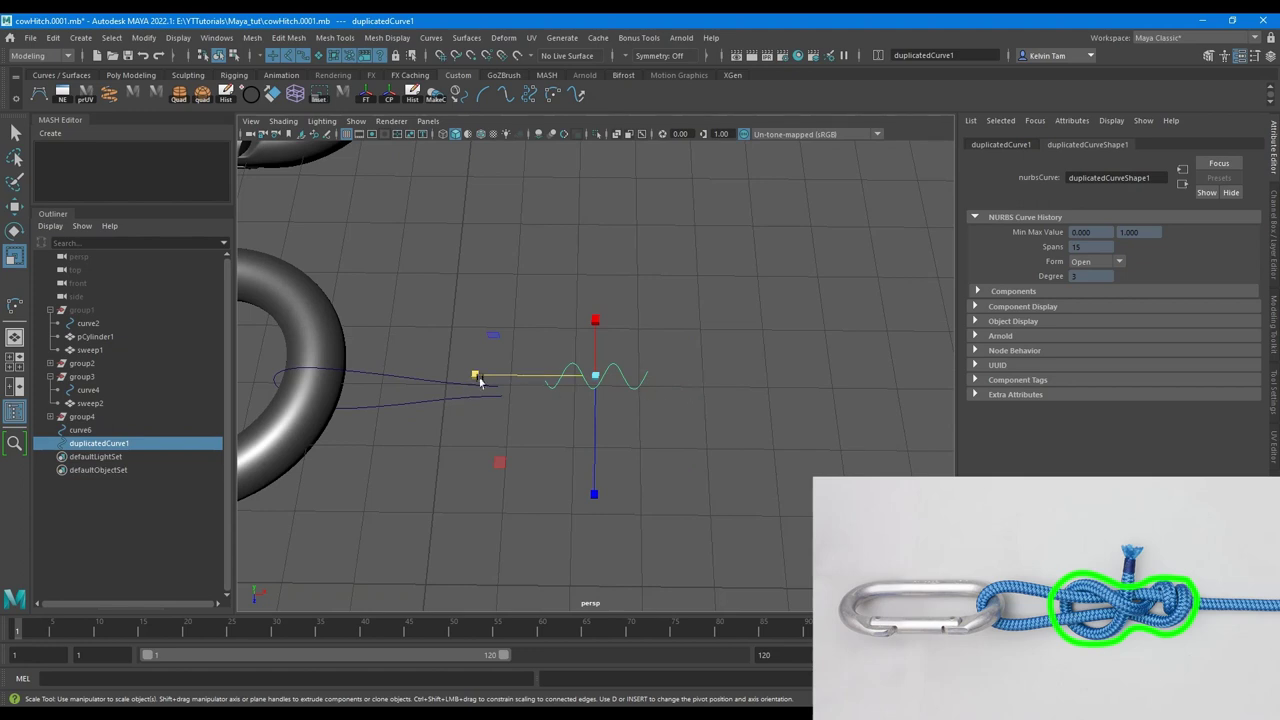
key("w")
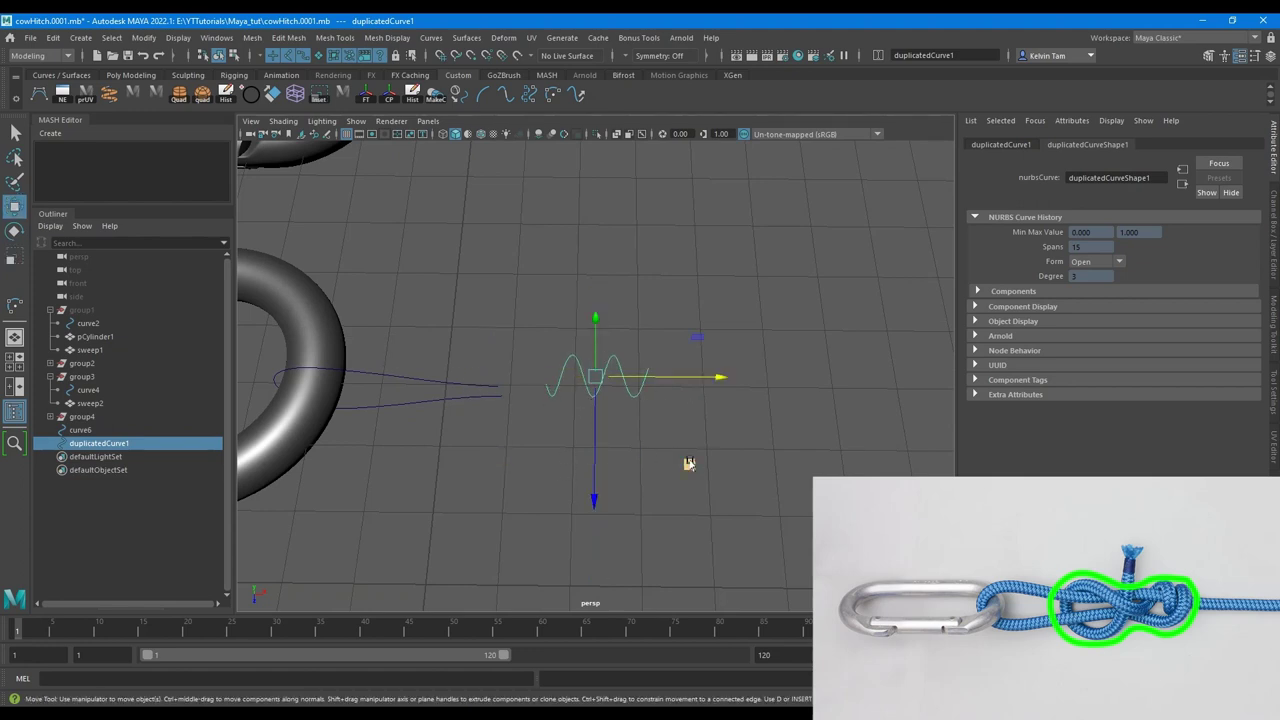
- Hide the finished knot's rope mesh, sweep2, leaving its guide curve for reference
left_click_drag(657, 471, 633, 381, "alt")
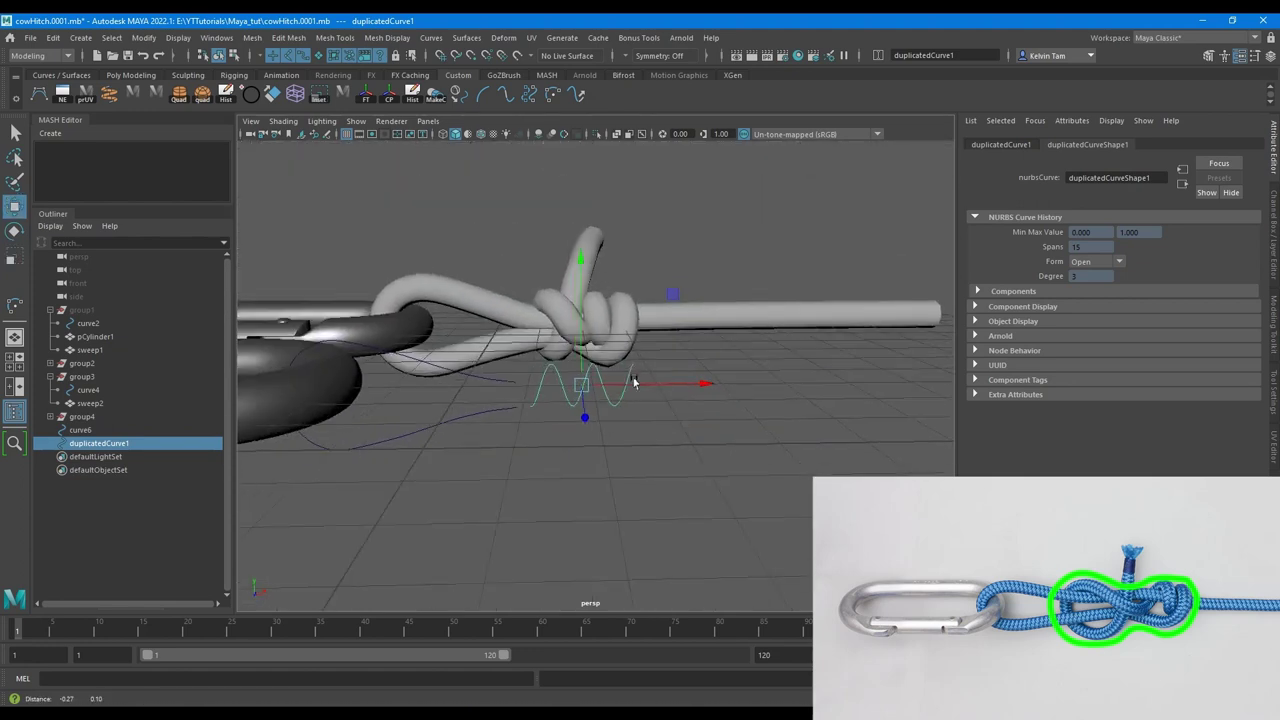
middle_click_drag(633, 381, 682, 391, "alt")
right_click_drag(682, 391, 726, 400, "alt")
left_click_drag(726, 400, 697, 371, "alt")
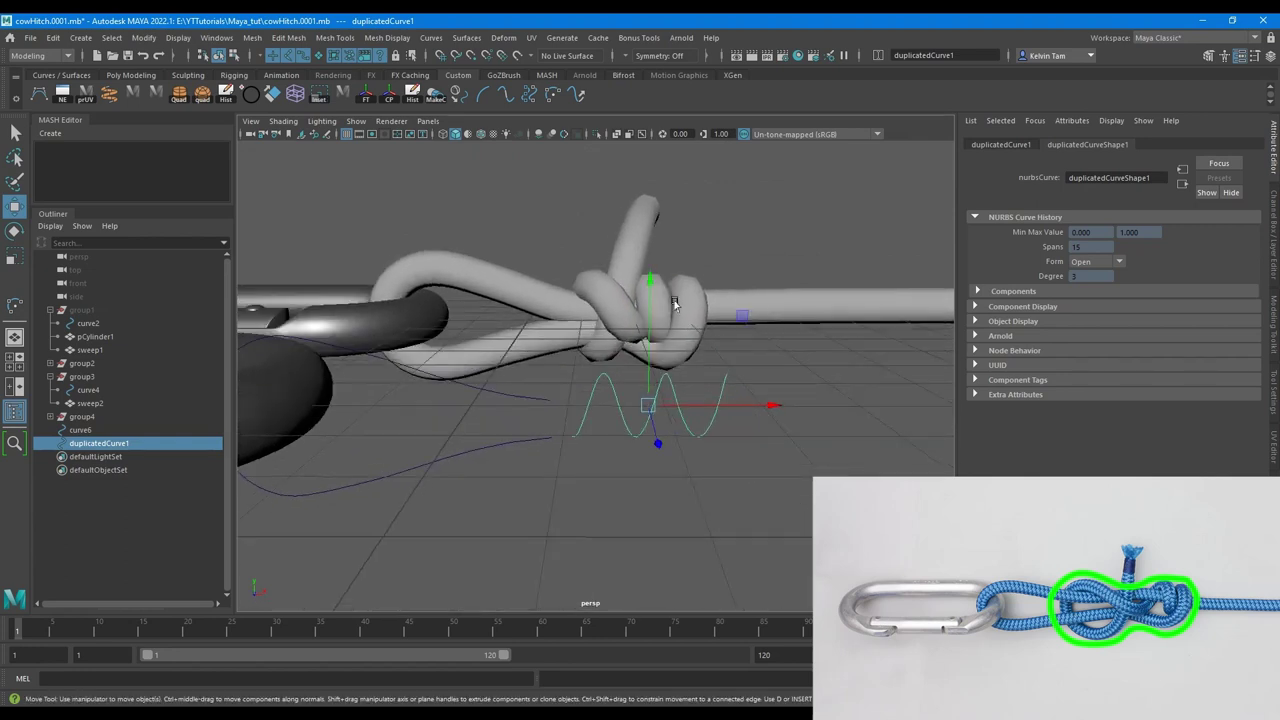
left_click(675, 303)
left_click(88, 403)
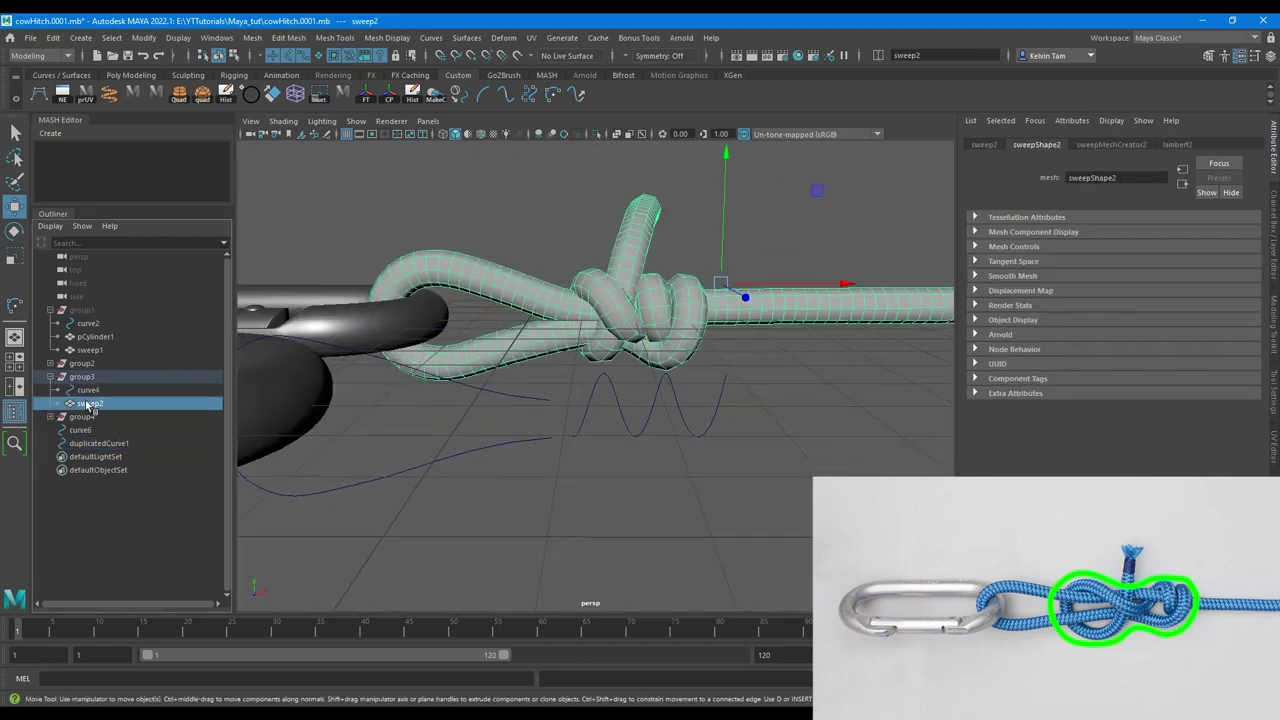
key("ctrl+h")
- Select the spiral curve and enlarge its coils, using the finished knot's curve as the size reference
left_click_drag(671, 380, 600, 461, "alt")
left_click_drag(600, 461, 640, 541)
key("r")
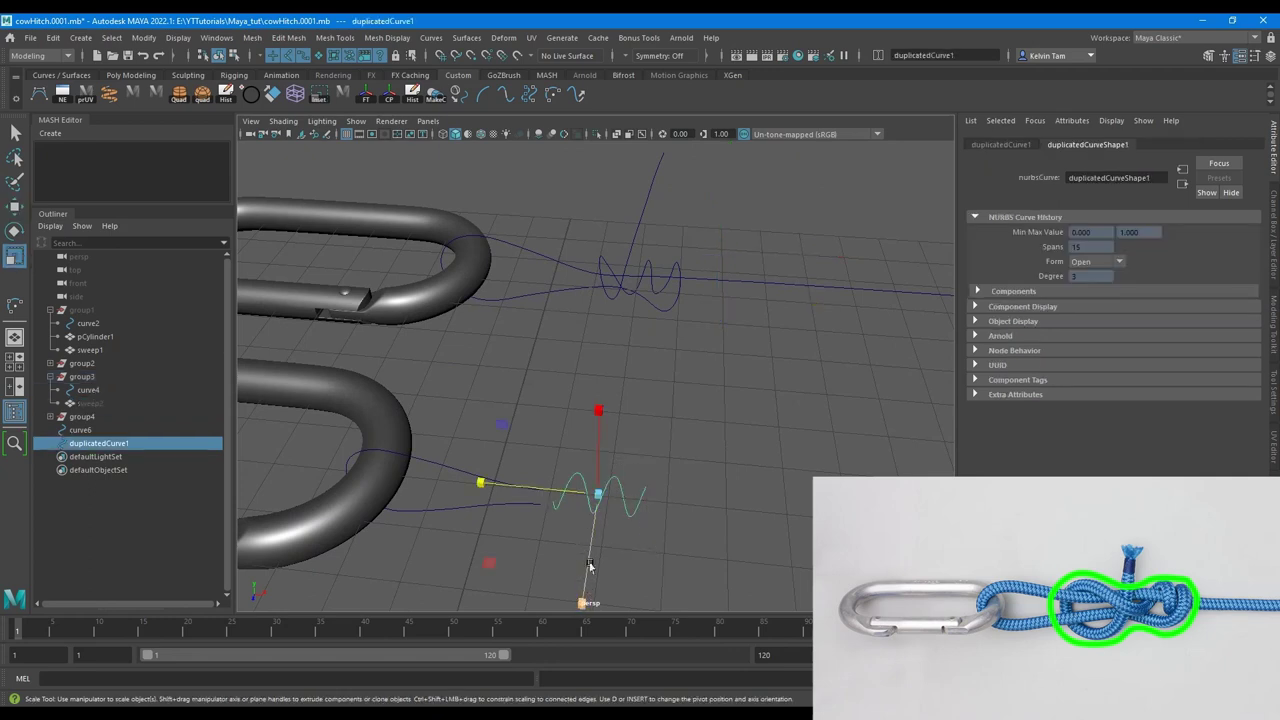
middle_click_drag(589, 566, 617, 480, "alt")
left_click_drag(617, 480, 611, 506, "alt")
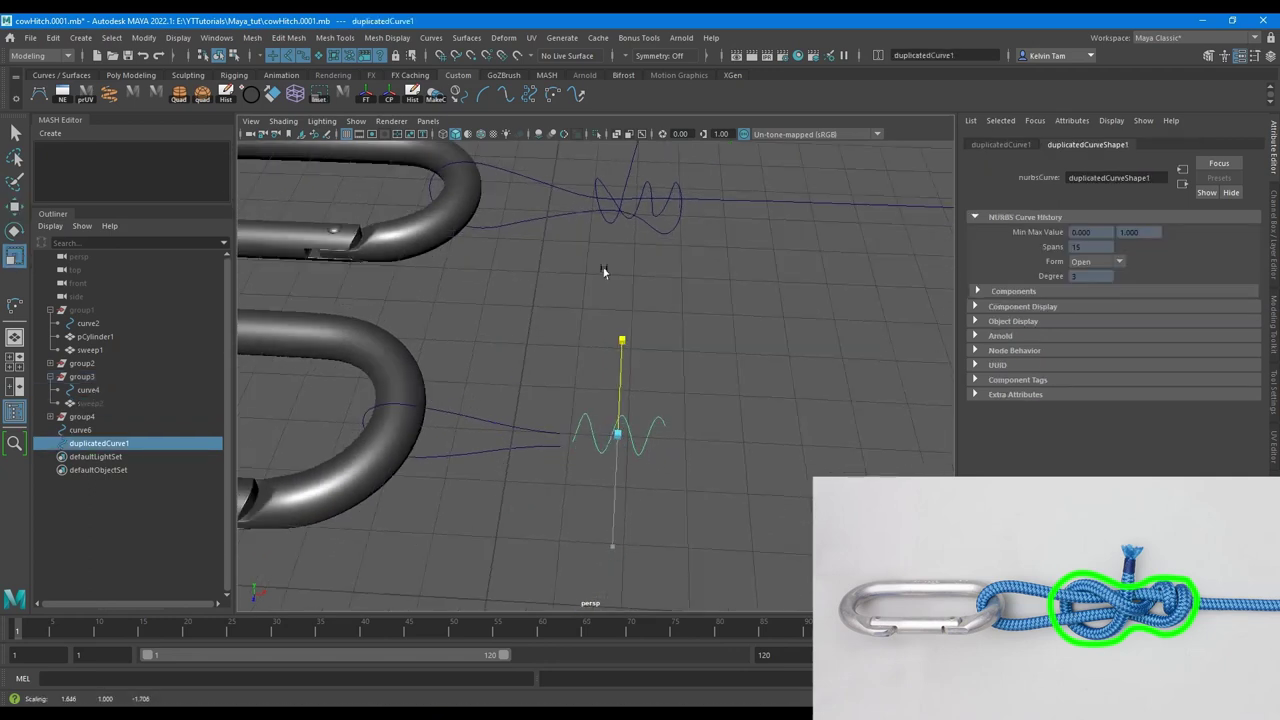
key("w")
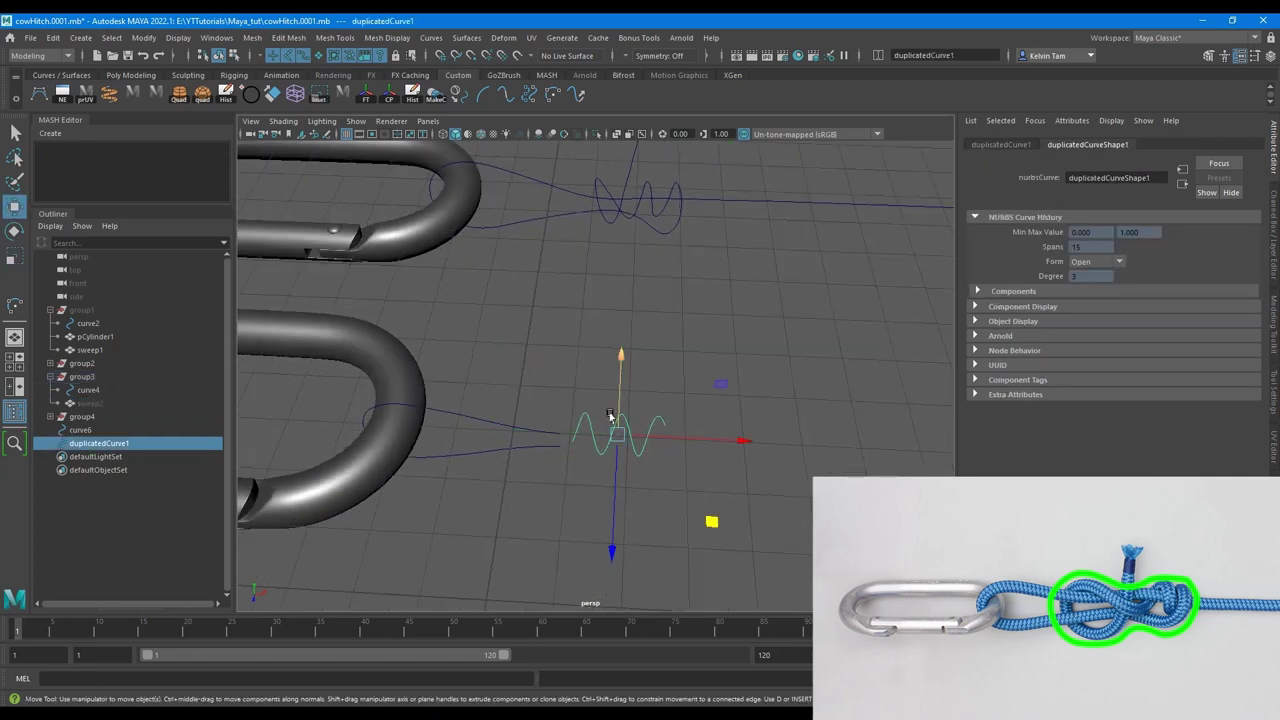
left_click_drag(605, 261, 612, 366, "alt")
right_click_drag(612, 366, 740, 443, "alt")
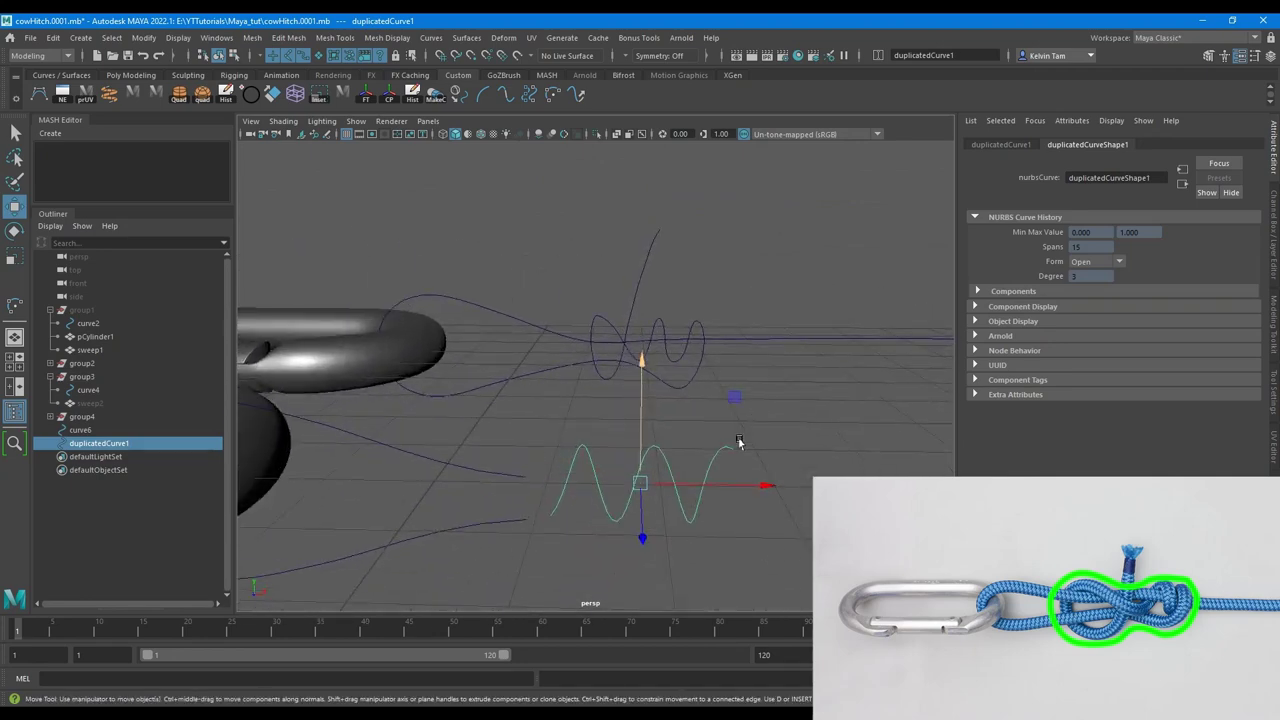
- Soft-select the spiral's end control vertex nearest the loop, then rotate and move it to reshape the first coil
left_click_drag(711, 414, 651, 407, "alt")
right_click_drag(650, 393, 572, 380)
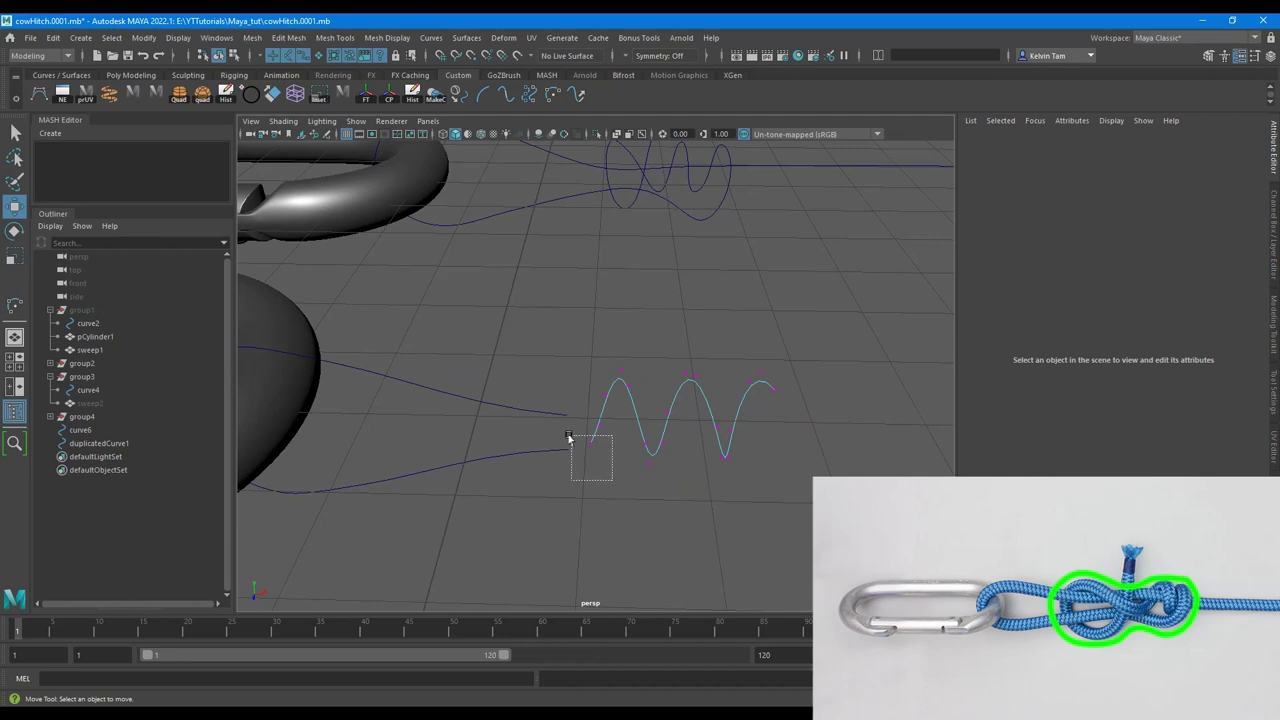
key("b")
left_click_drag(569, 437, 592, 445)
key("e")
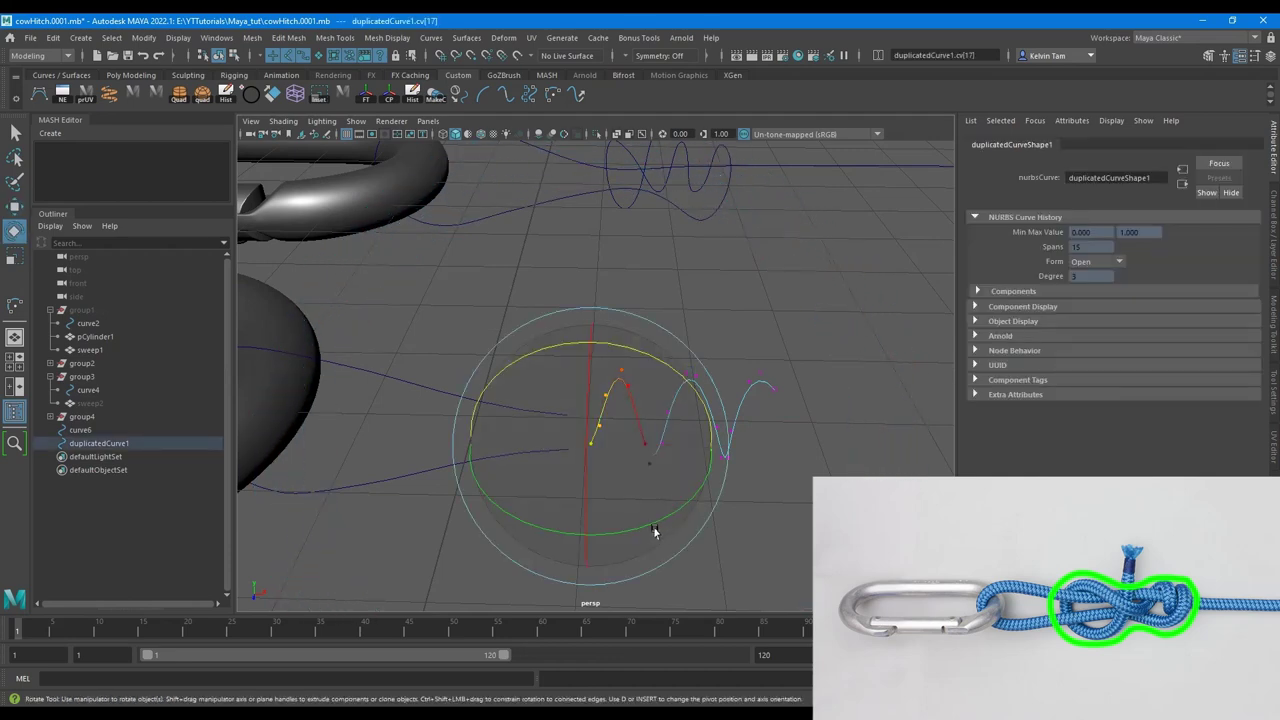
left_click_drag(654, 532, 706, 512)
key("w")
left_click_drag(690, 444, 692, 371)
- Adjust the soft selection and rotate the control vertex at the spiral's far end
key("b")
left_click_drag(674, 380, 572, 390)
left_click_drag(827, 377, 742, 396)
key("e")
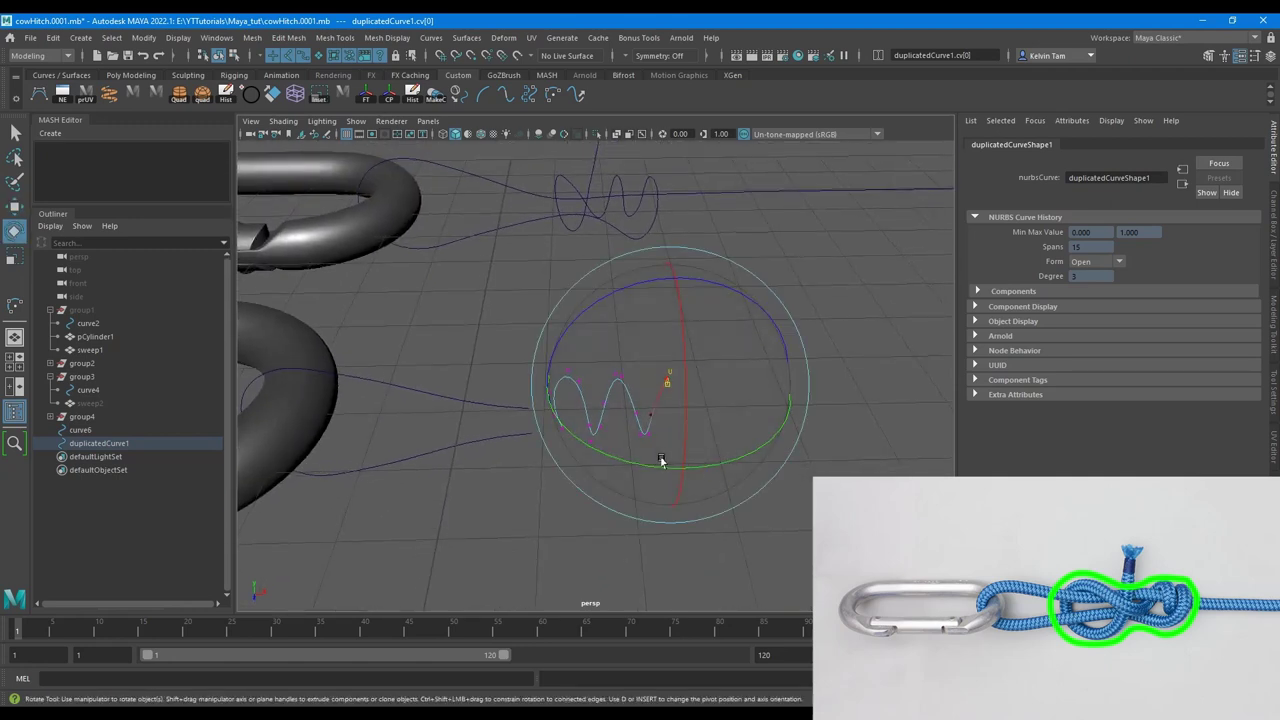
- Raise the two control vertices at the bottom of the spiral's first dip and shift them slightly away from the carabiner
left_click_drag(661, 461, 626, 407, "alt")
key("w")
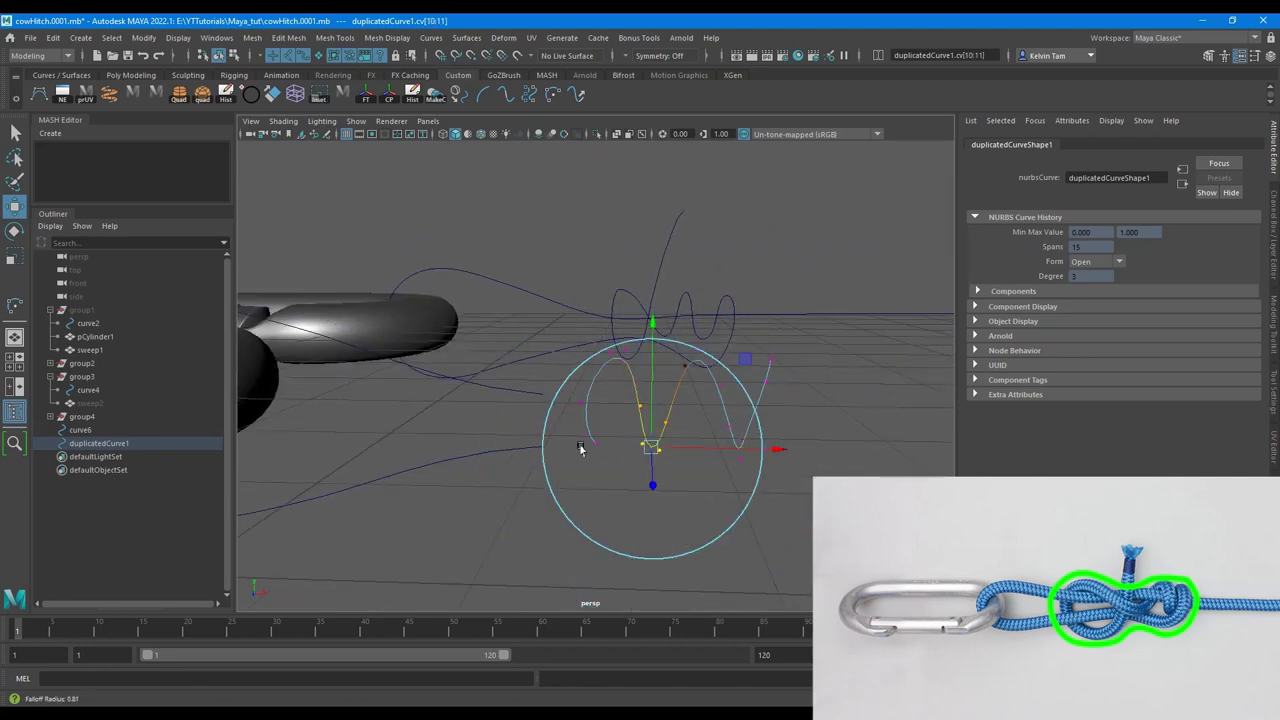
left_click_drag(650, 346, 655, 311)
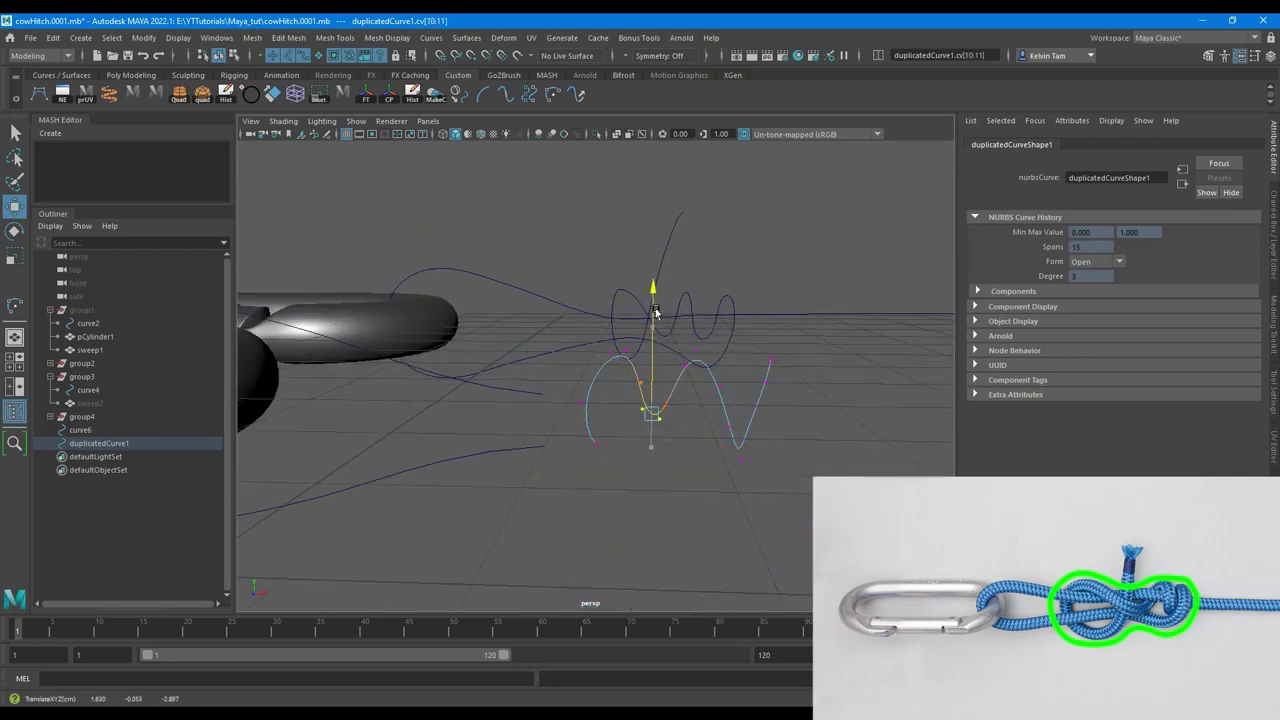
left_click_drag(705, 412, 730, 421)
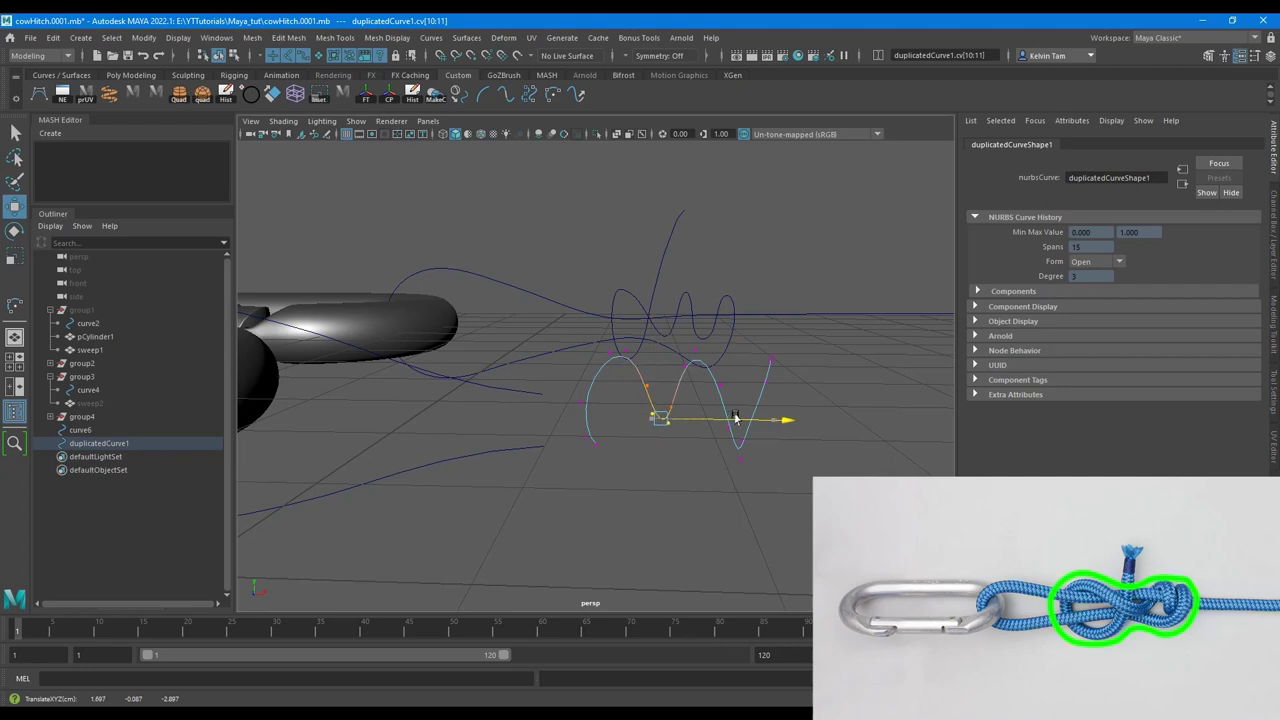
- Return to object mode and shift the whole spiral curve into line with the loop's open ends
left_click_drag(640, 365, 599, 461, "alt")
right_click_drag(591, 381, 627, 356)
left_click(723, 283)
left_click_drag(626, 356, 629, 381, "alt")
left_click_drag(622, 357, 658, 425)
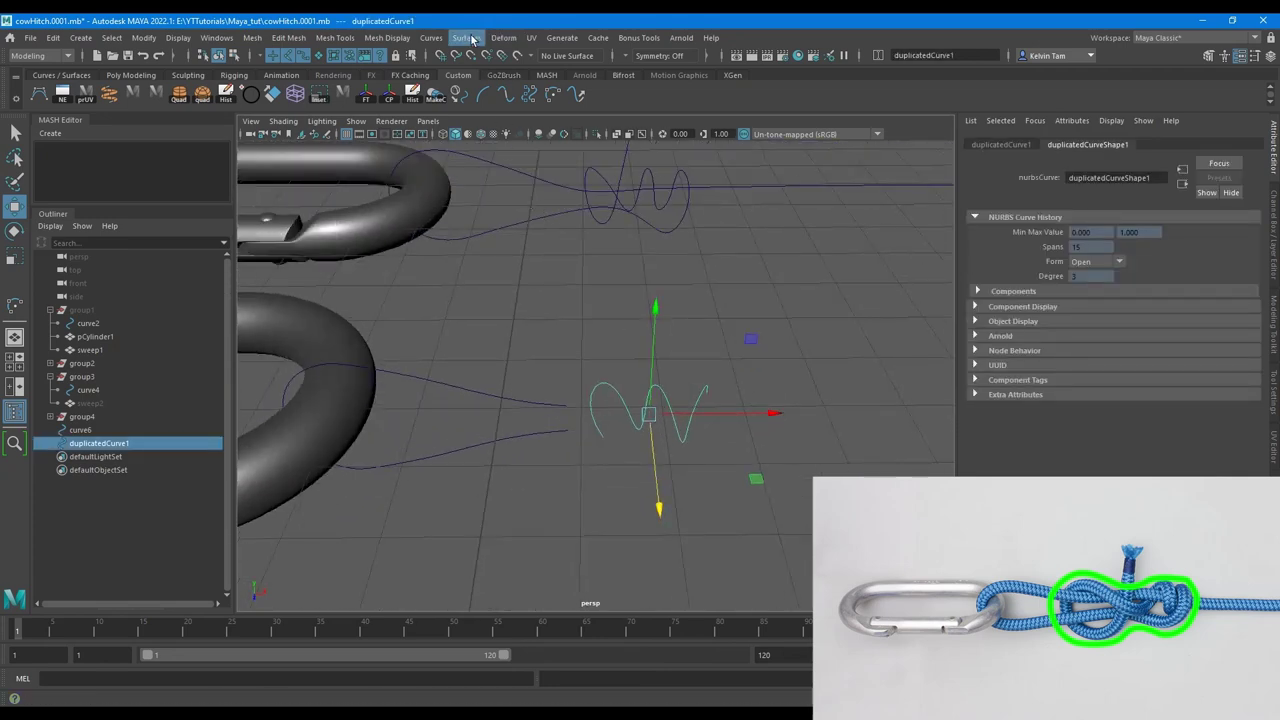
- Extend the spiral curve at its End only, by a distance of 2 with the Circular extension type
left_click(430, 38)
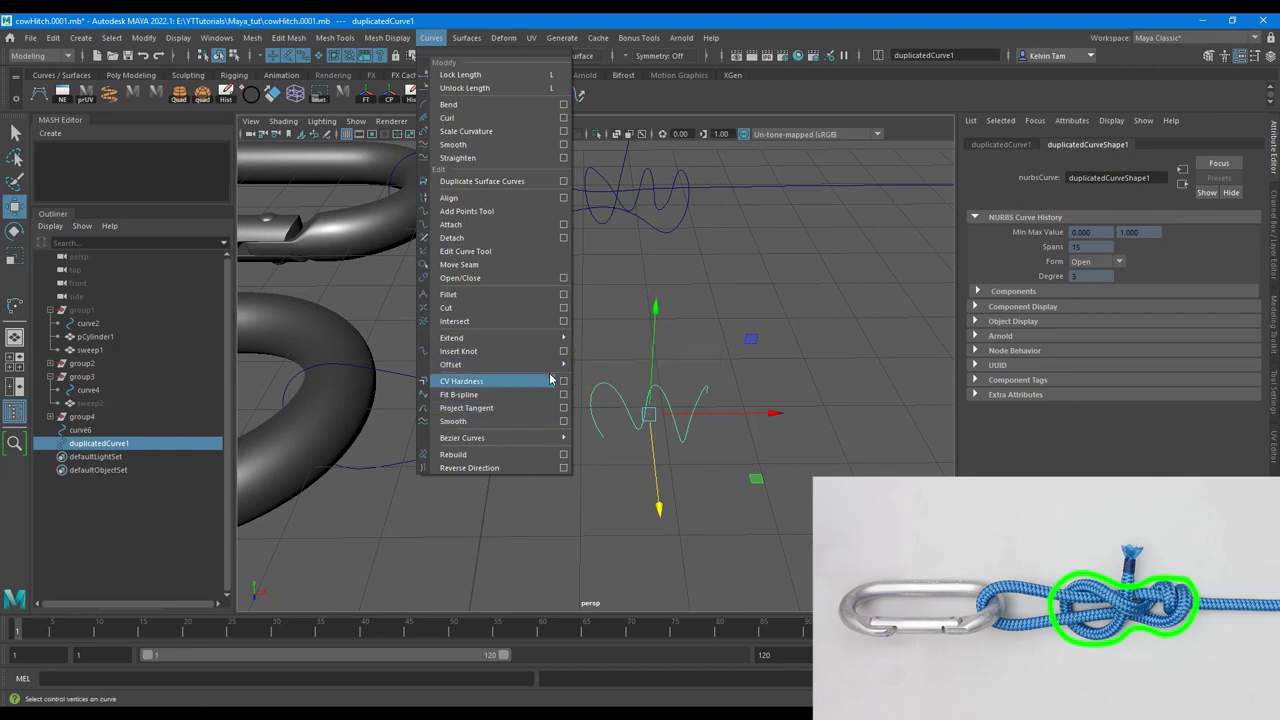
mouse_move(540, 338)
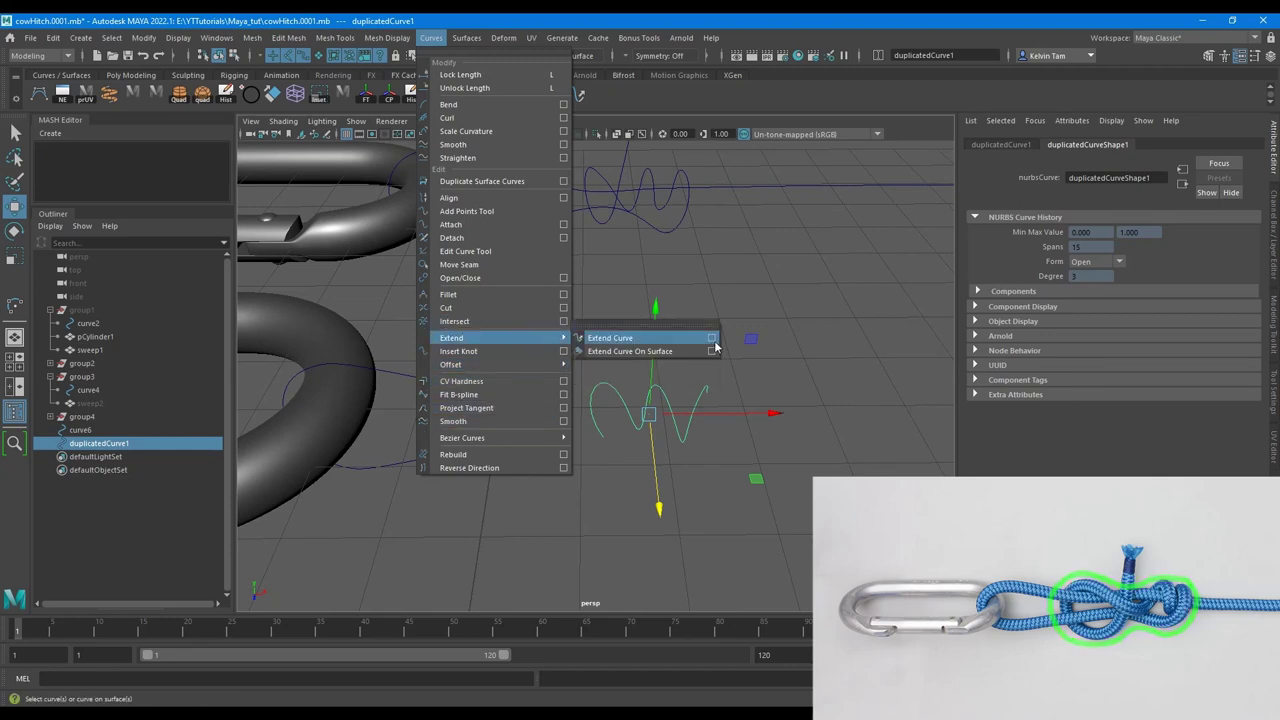
left_click(712, 338)
middle_click_drag(639, 444, 620, 386, "alt")
left_click(988, 263)
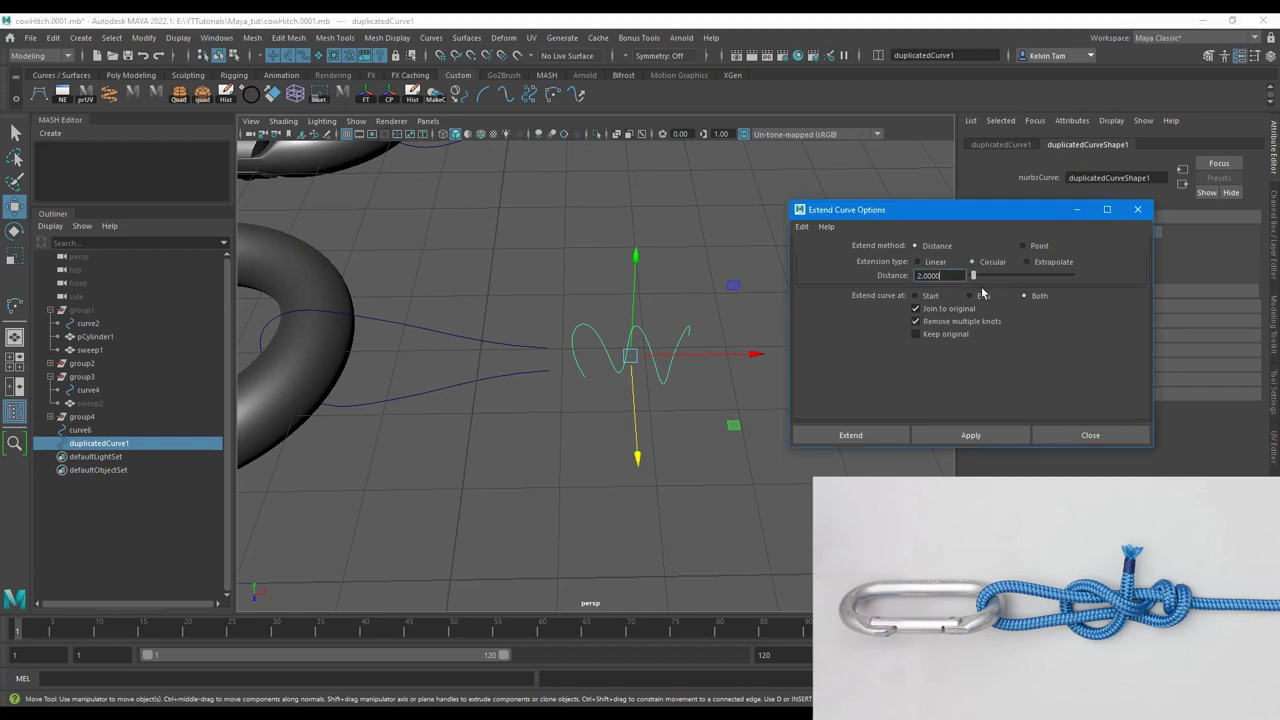
left_click_drag(630, 385, 633, 373, "alt")
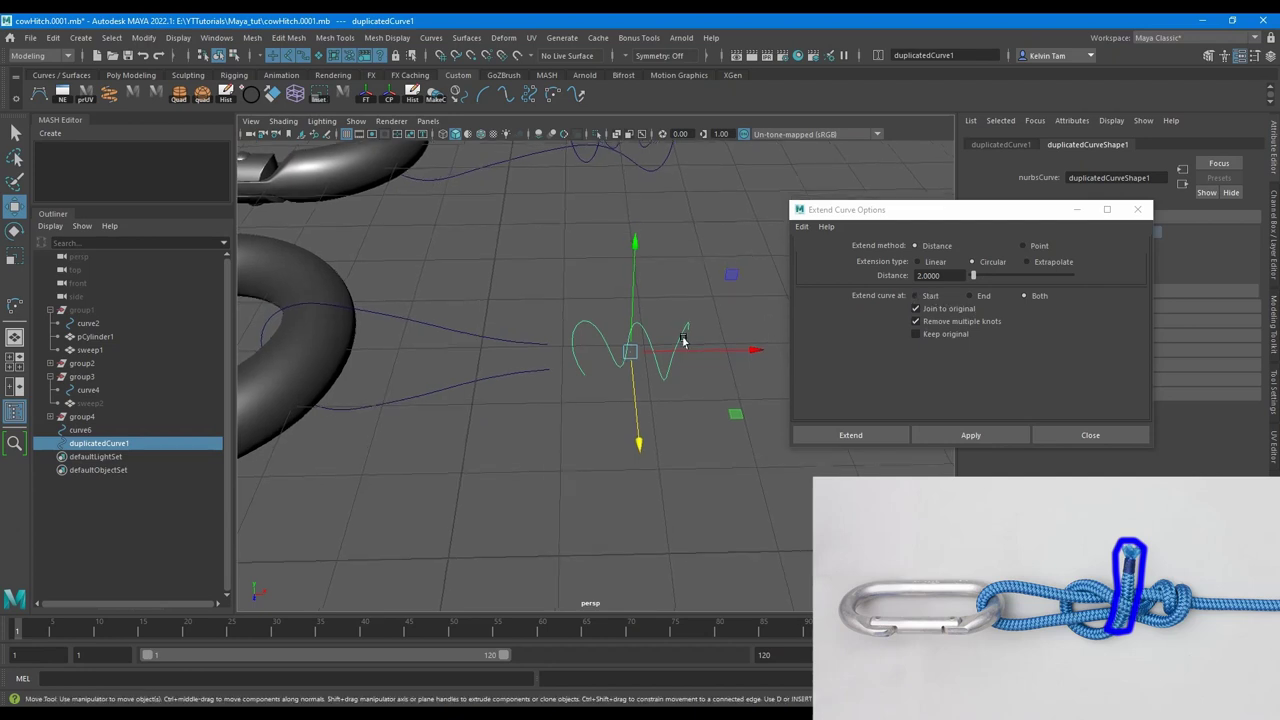
right_click_drag(680, 343, 610, 374)
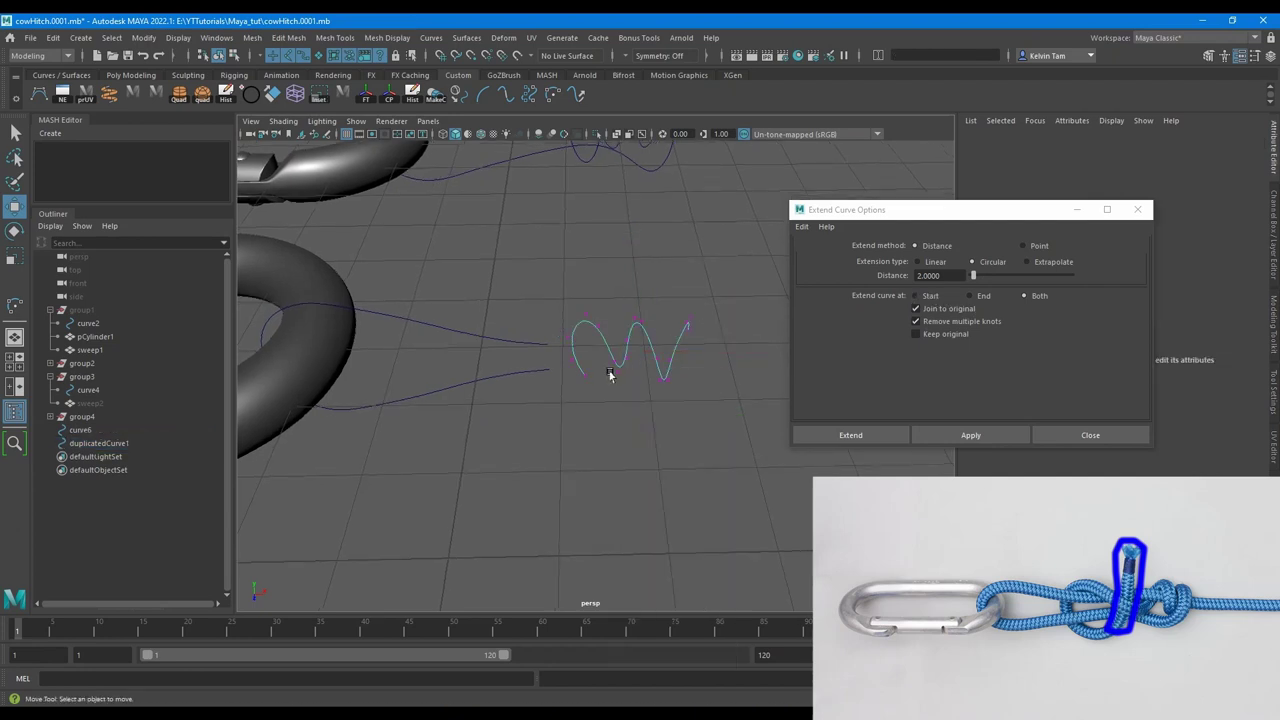
left_click(981, 296)
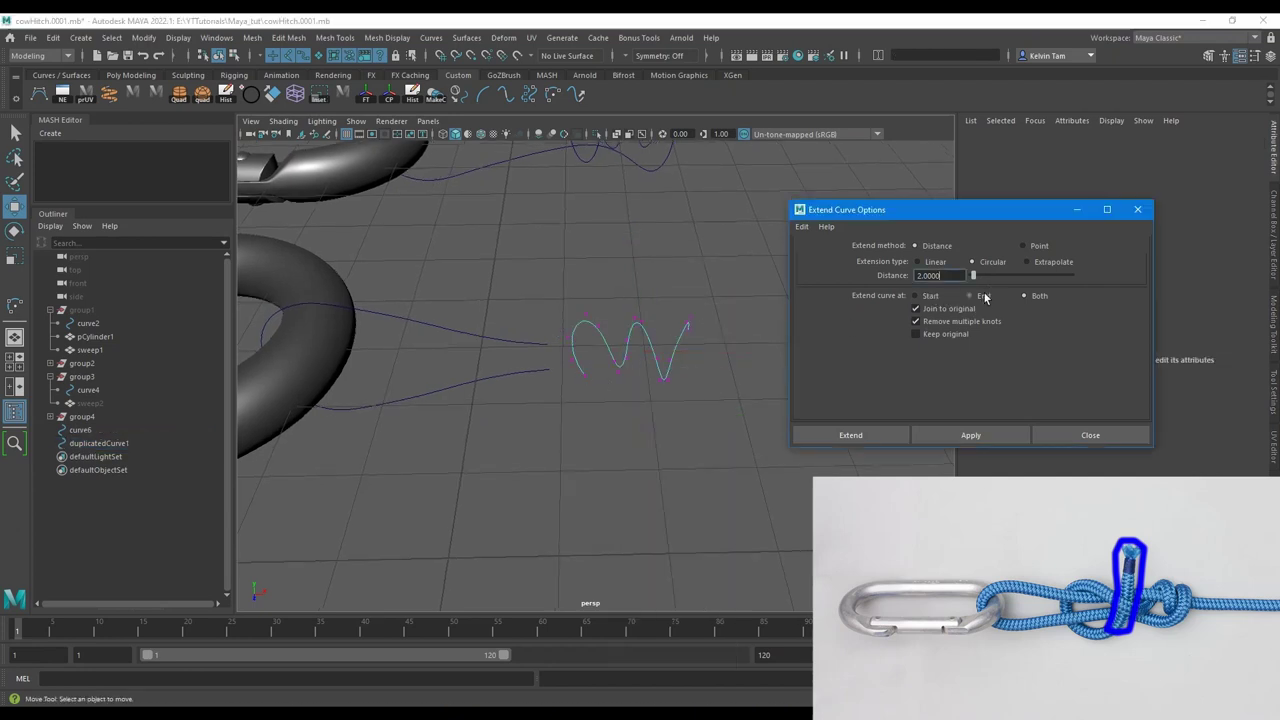
left_click(969, 436)
left_click(649, 349)
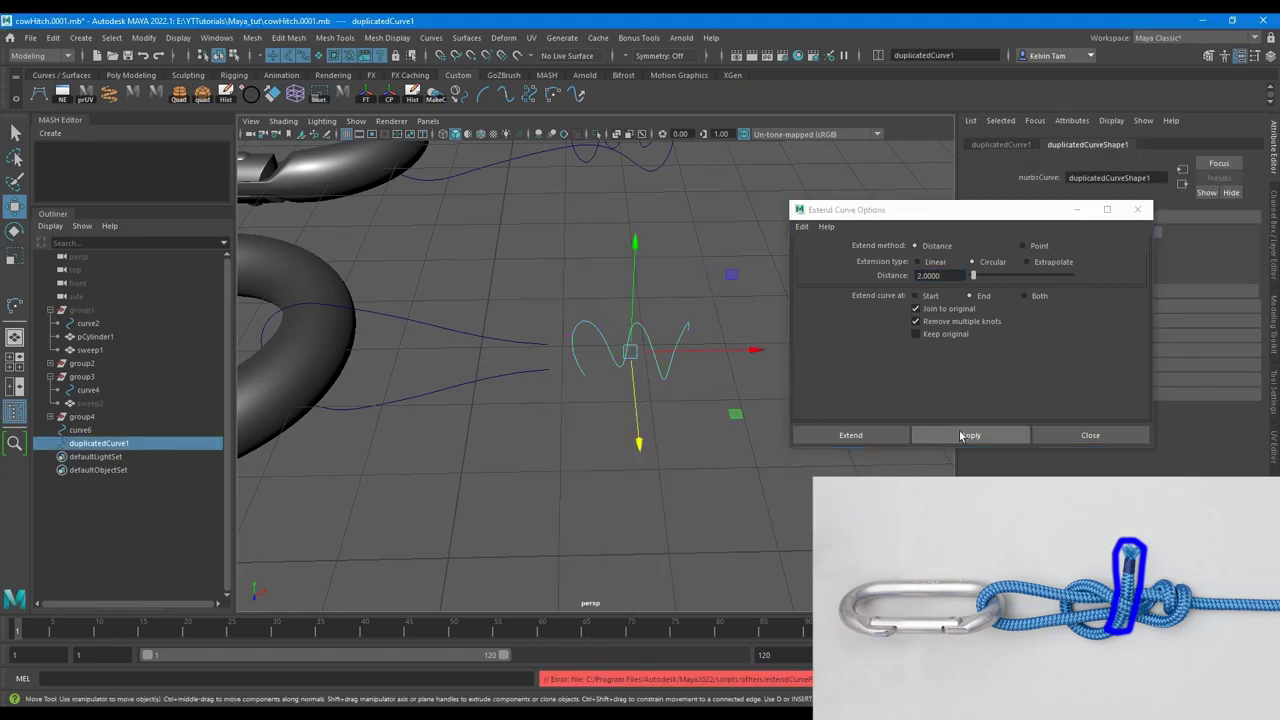
left_click(958, 436)
- Soft-select the last control vertex of the new extension and pull it up and outward to open the tail's curvature
mouse_move(622, 236)
left_mouse_down("alt")
mouse_move(650, 238)
mouse_move(613, 232)
left_mouse_up("alt")
right_click_drag(613, 232, 565, 230)
left_click_drag(563, 209, 620, 242)
left_click_drag(622, 243, 684, 265, "alt")
key("b")
left_click_drag(546, 283, 613, 290, "alt")
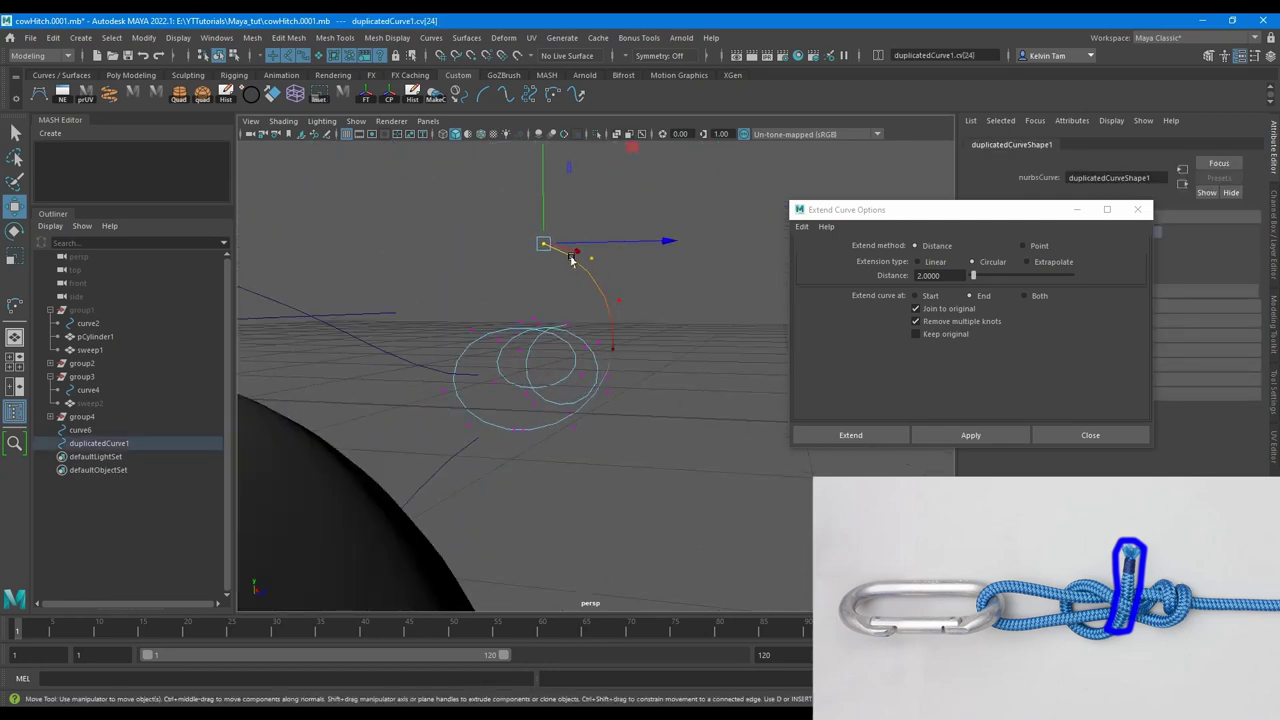
left_click_drag(544, 244, 497, 214)
- Adjust the control vertices along the lower part of the tail, pulling them inward so it passes closer to the coils
left_click(598, 288)
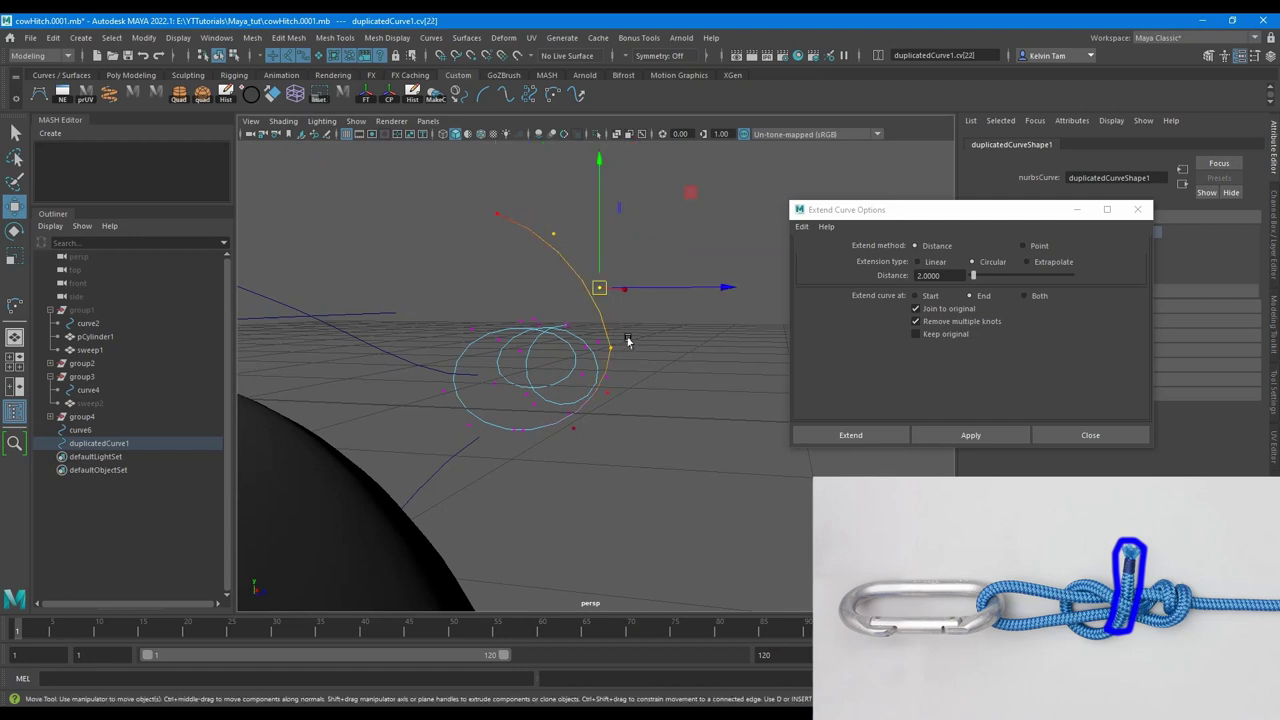
left_click(605, 343)
left_click_drag(655, 332, 607, 364, "alt")
key("b")
left_click_drag(719, 395, 684, 398)
left_click_drag(607, 438, 625, 423, "alt")
left_click(620, 420)
left_click_drag(707, 425, 662, 425)
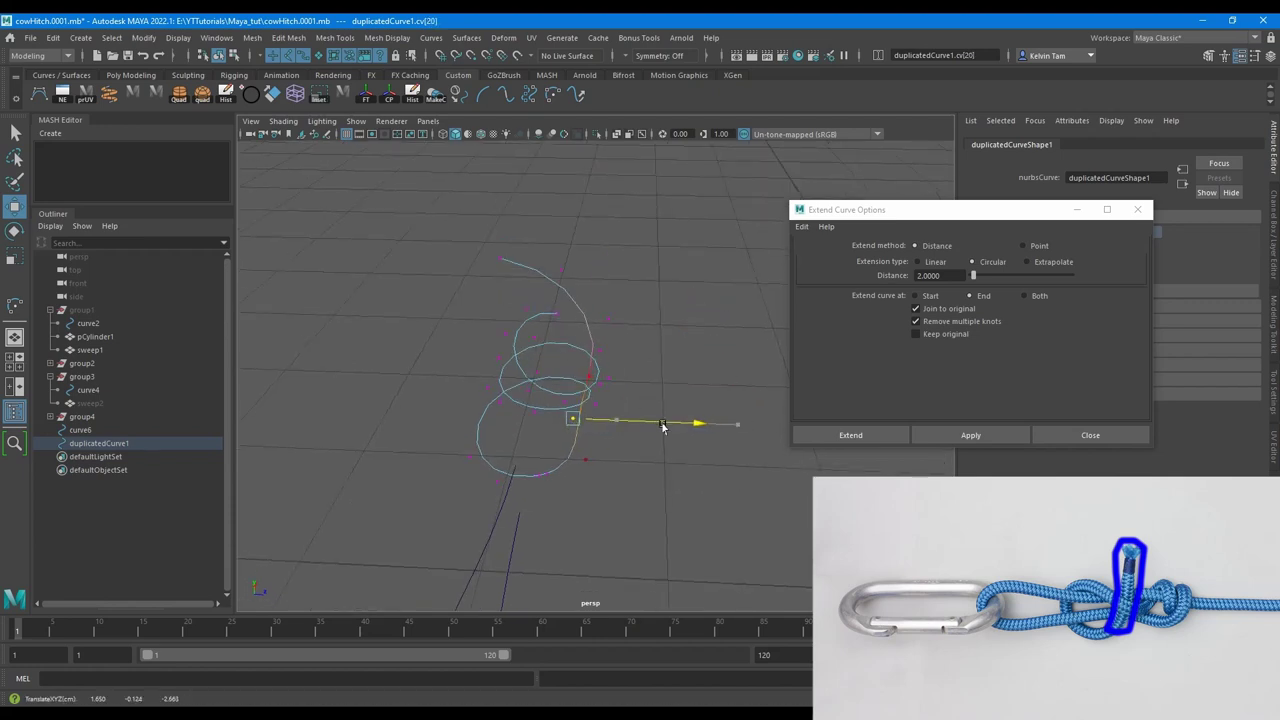
- Select the tail's last three control vertices, then rotate and move them so the rope end stands more upright
left_click(601, 328)
left_click_drag(674, 354, 563, 349, "alt")
left_click_drag(477, 203, 509, 243)
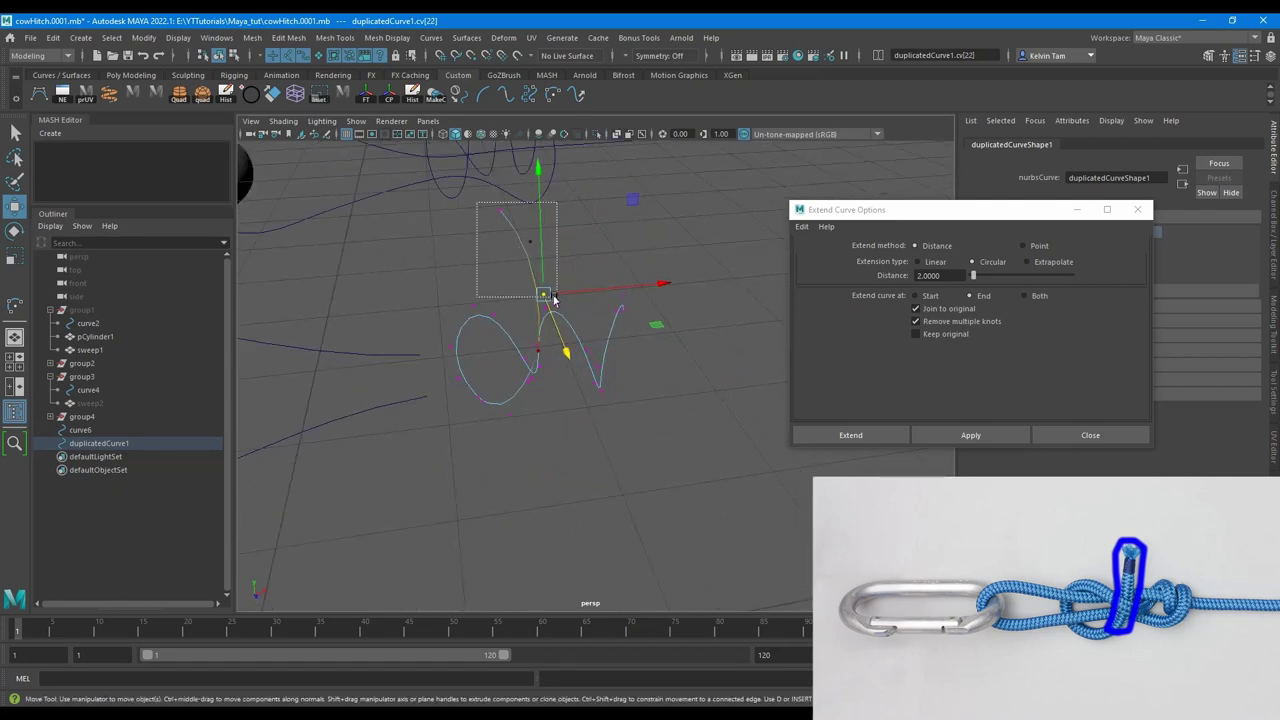
left_click_drag(554, 299, 556, 299)
left_click_drag(557, 300, 632, 310, "alt")
key("b")
left_click_drag(514, 289, 645, 270)
key("e")
key("w")
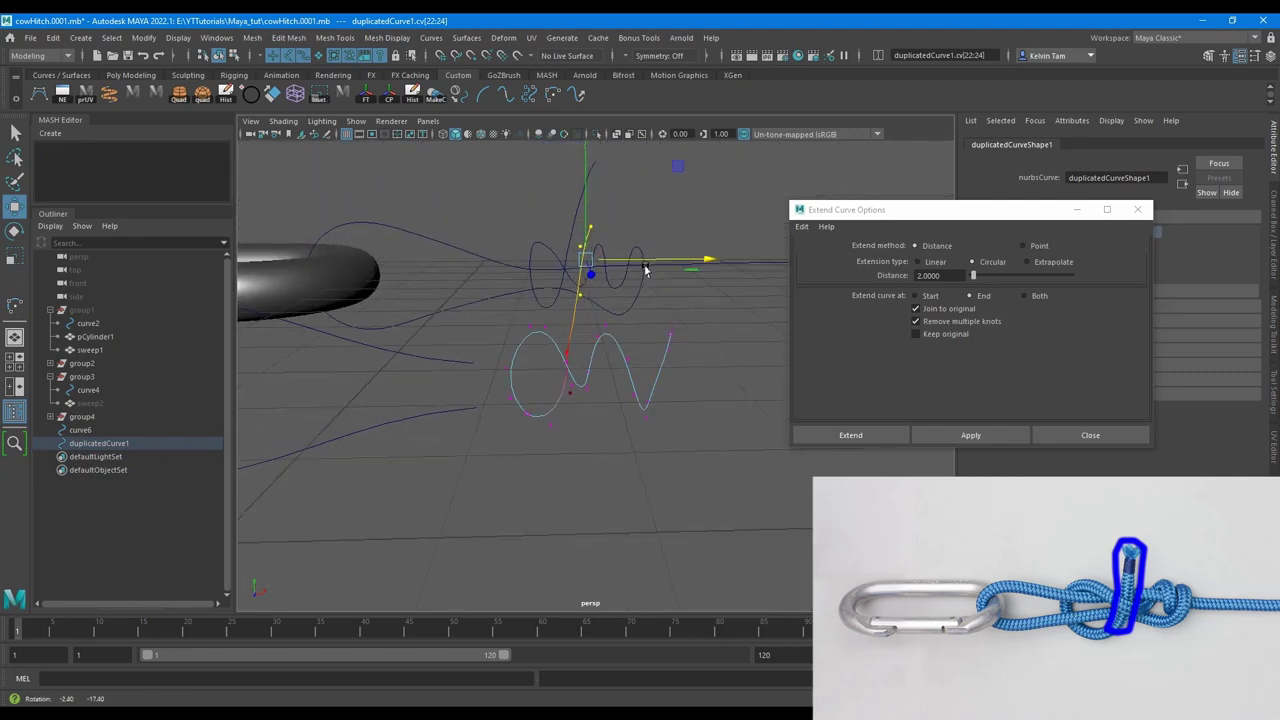
- Rebuild the extended spiral curve with a uniform rebuild, 30 spans and cubic degree
left_click_drag(569, 380, 651, 346, "alt")
key("F8")
left_click(737, 268)
scroll(735, 271, "down", 3)
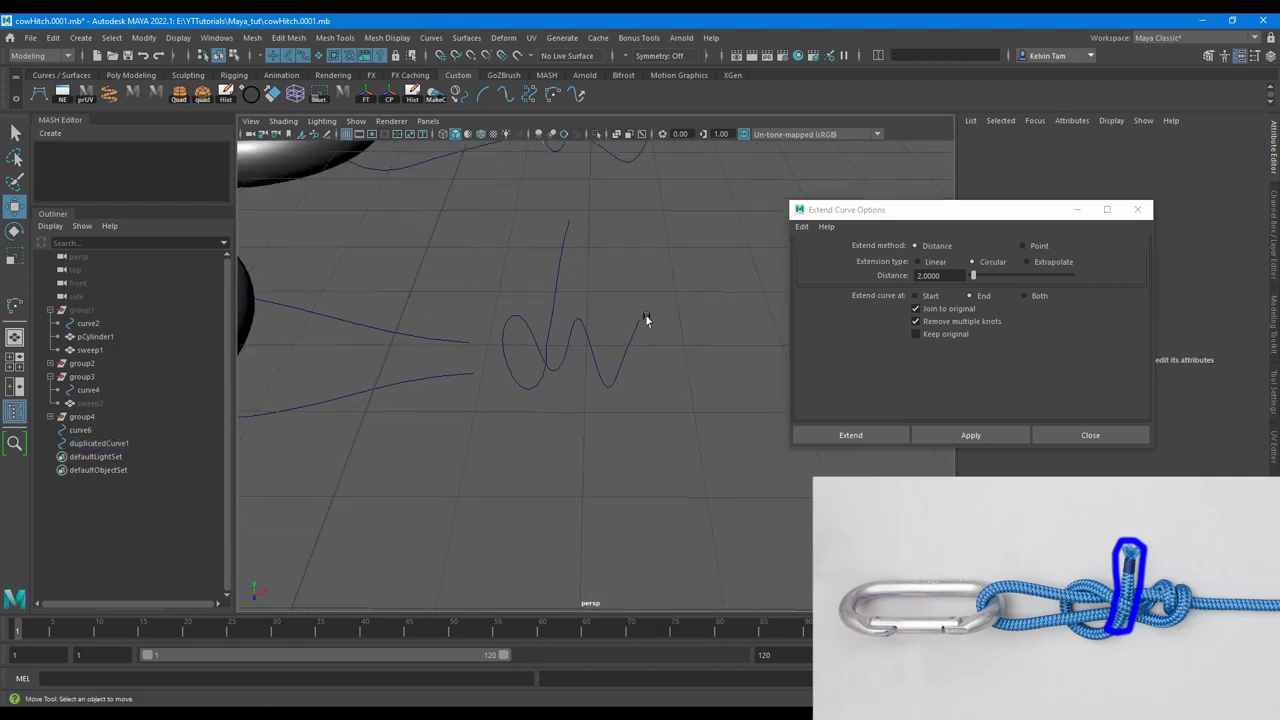
left_click(549, 276)
left_click(431, 40)
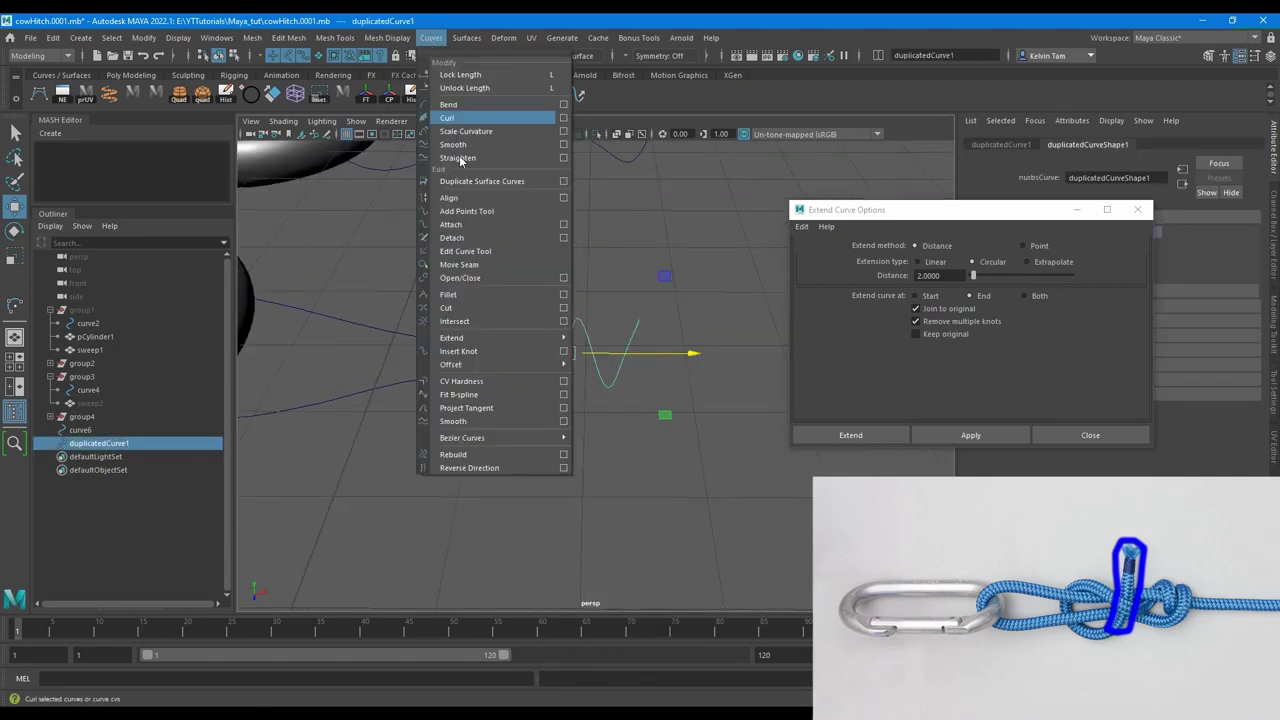
left_click(564, 455)
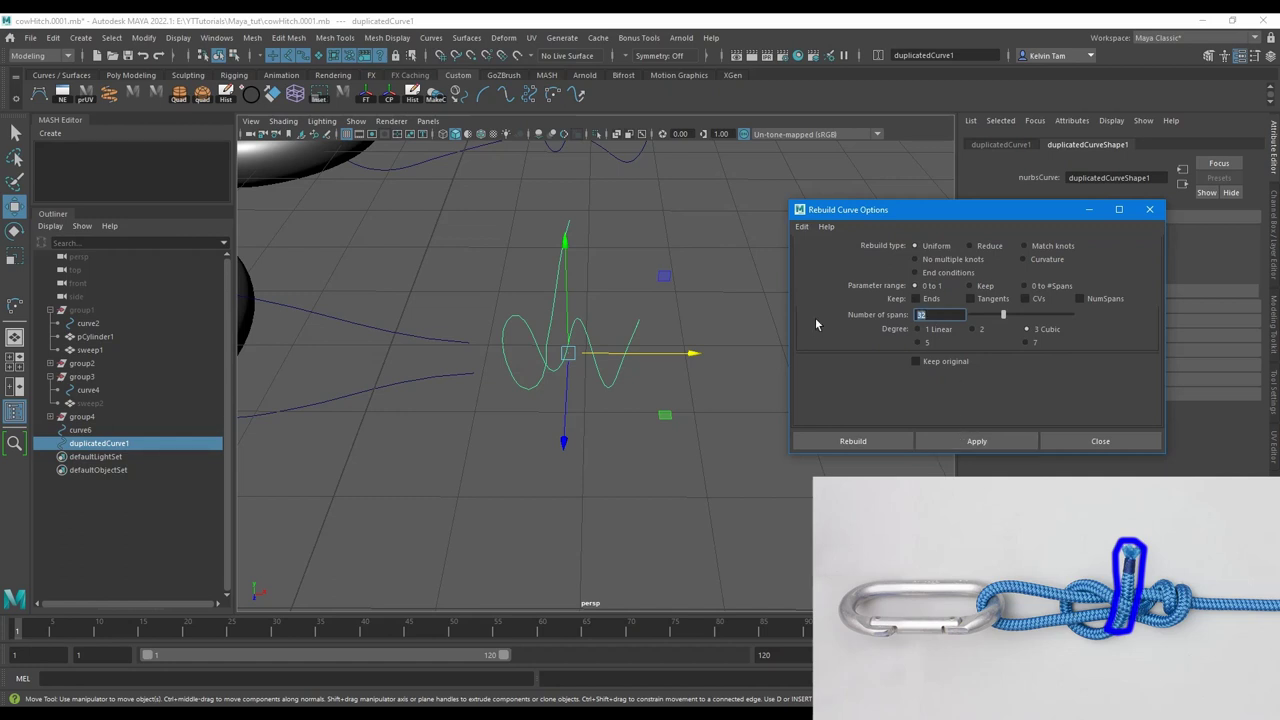
type("30")
key("Return")
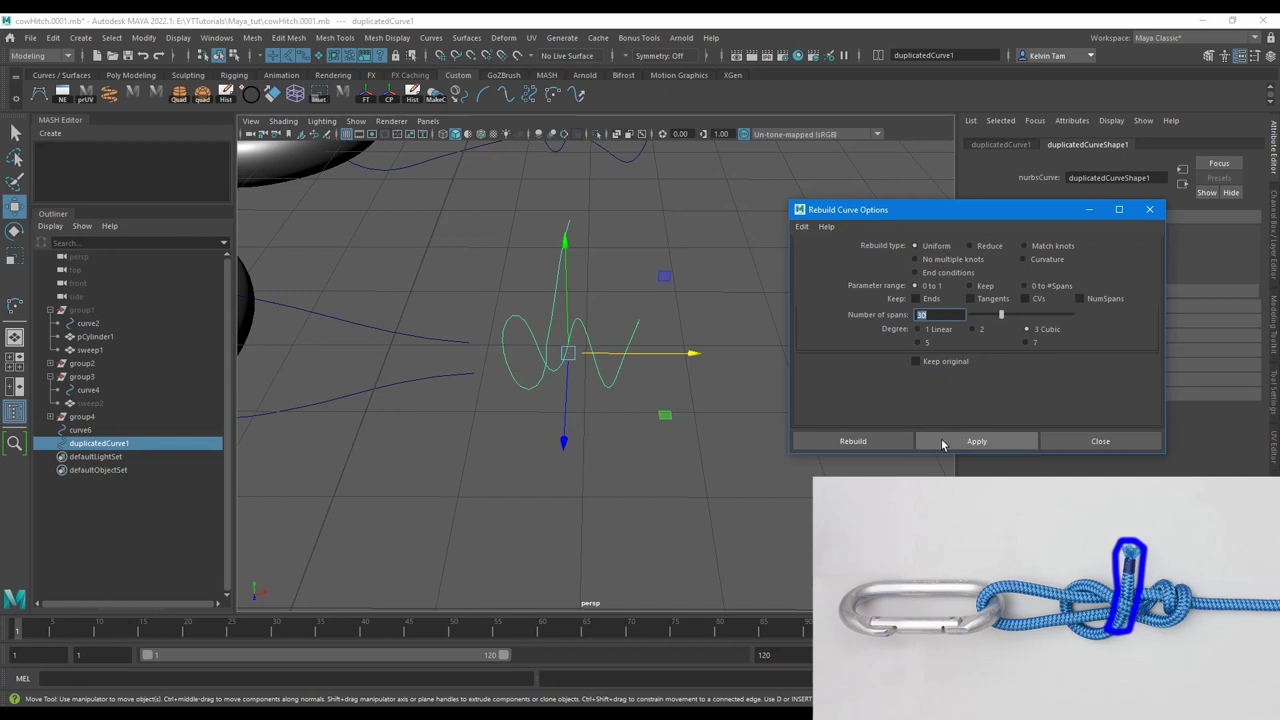
left_click(941, 440)
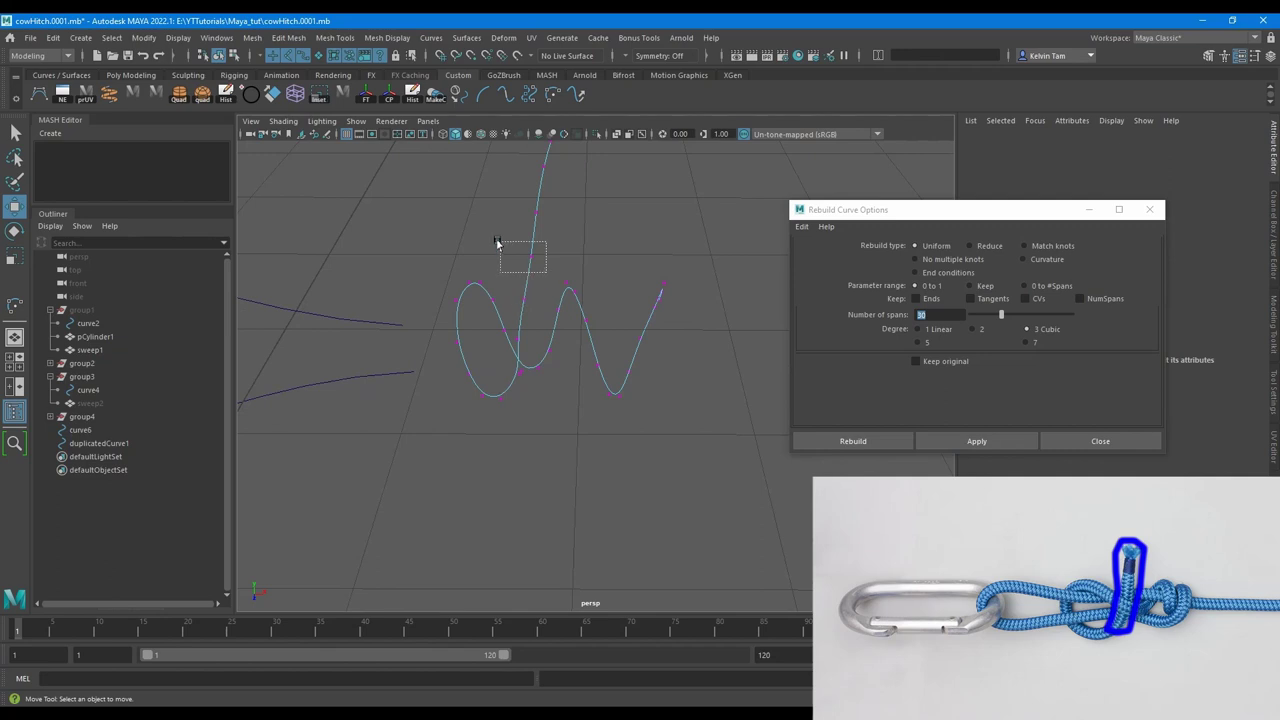
- Adjust the control vertices along the tail's lower part, return to object mode with the spiral curve selected and close the rebuild options
left_click_drag(497, 243, 498, 244)
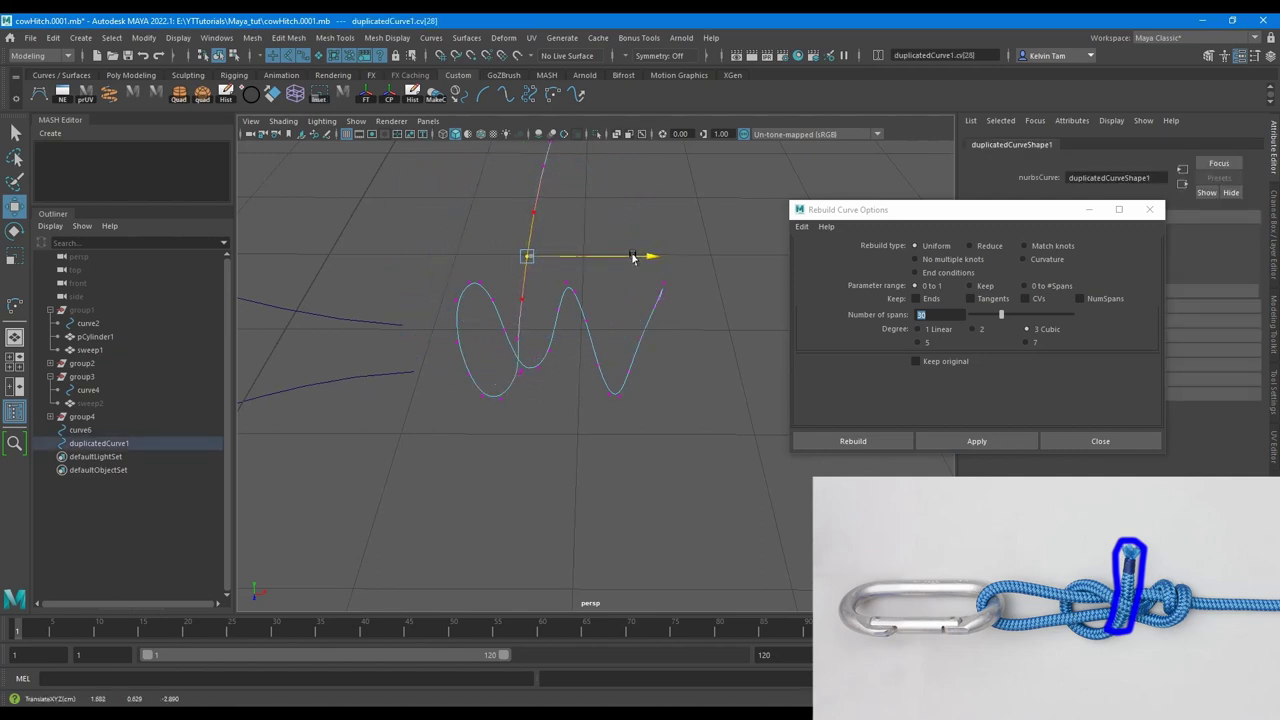
middle_click_drag(522, 333, 587, 337, "alt")
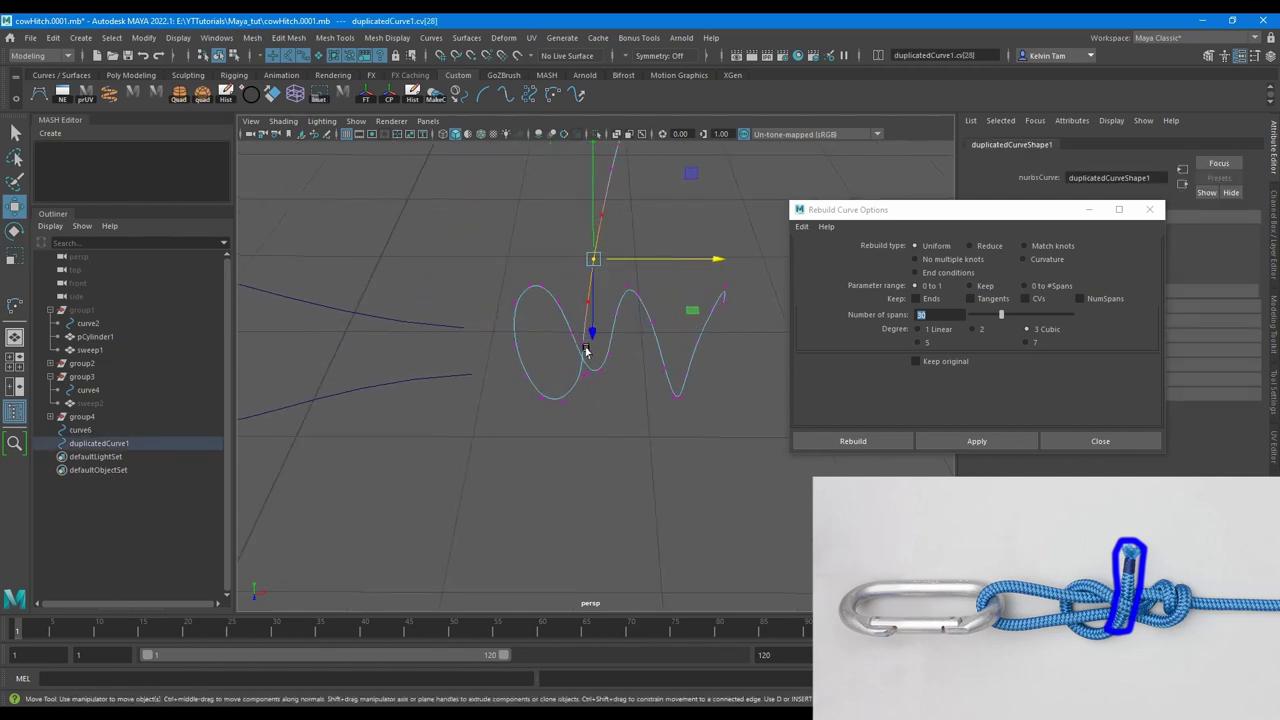
left_click(585, 346)
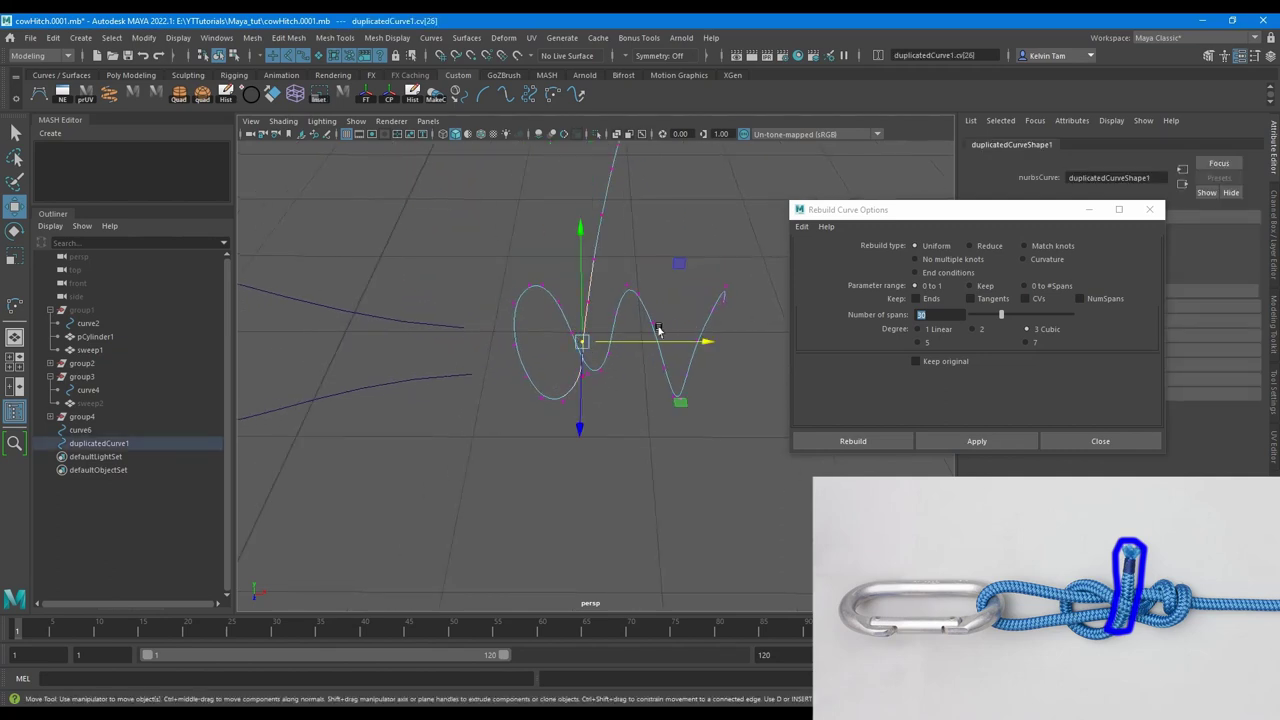
scroll(623, 294, "down", 4)
left_click_drag(623, 294, 598, 264, "alt")
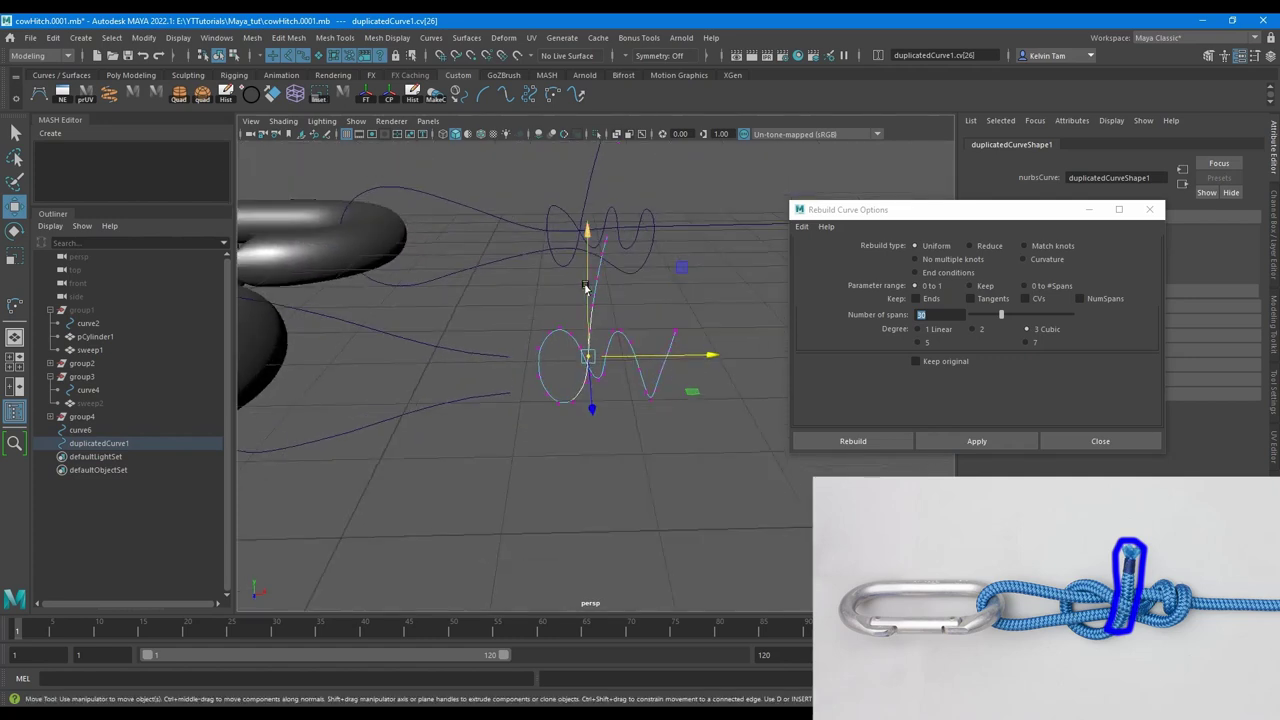
right_click_drag(588, 286, 712, 228)
left_click(717, 227)
left_click_drag(688, 314, 676, 346, "alt")
left_click_drag(664, 291, 697, 353)
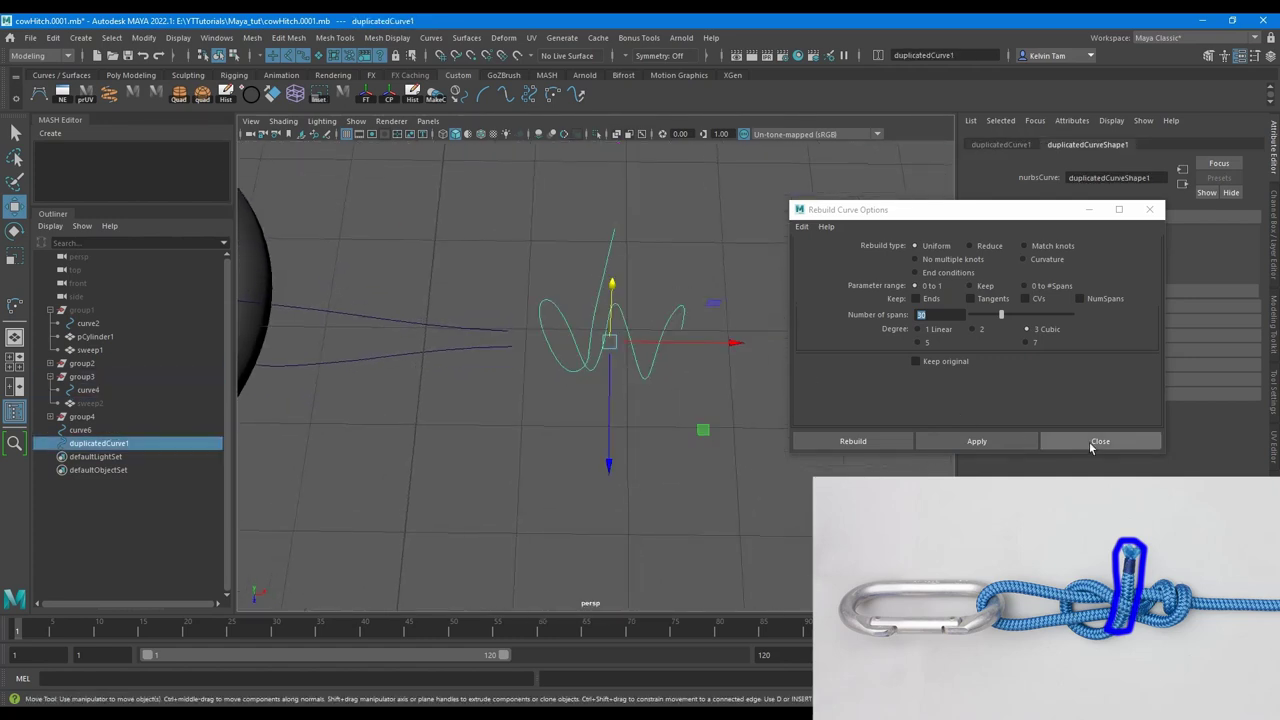
left_click(1092, 443)
- Extend the spiral curve at its Start only, by a distance of 1.2 with the Circular extension type
left_click(431, 37)
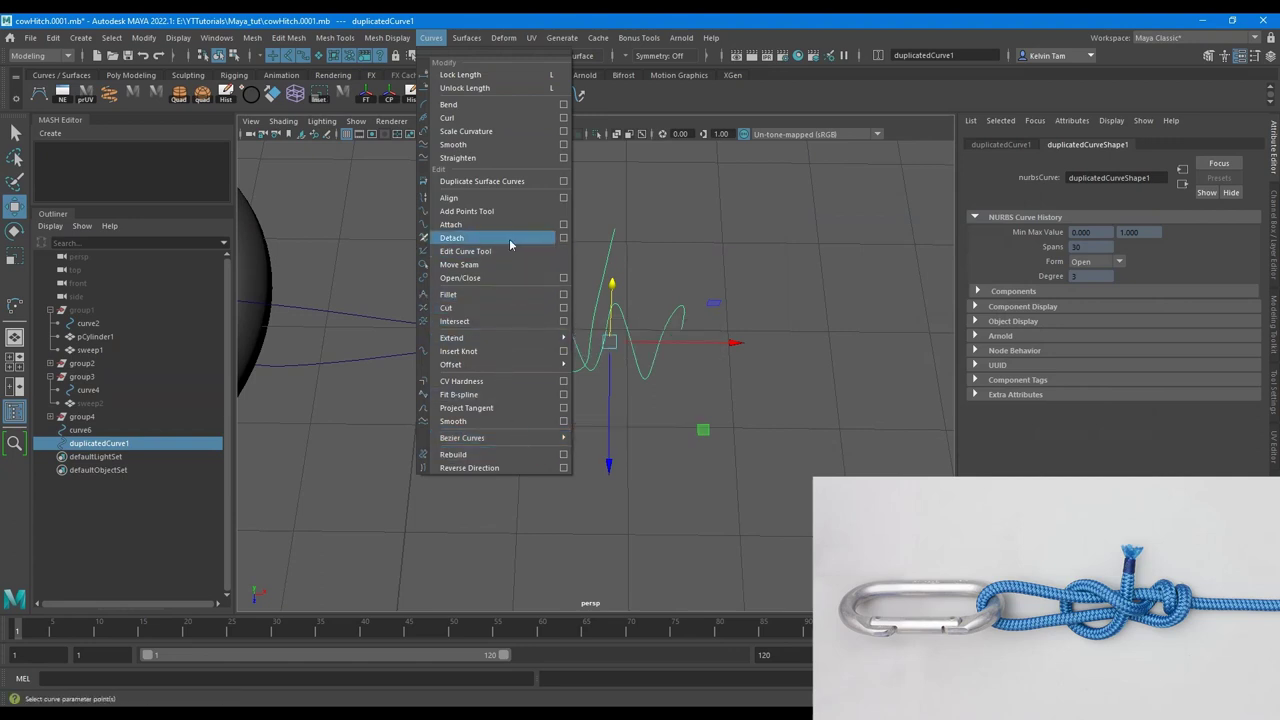
mouse_move(556, 338)
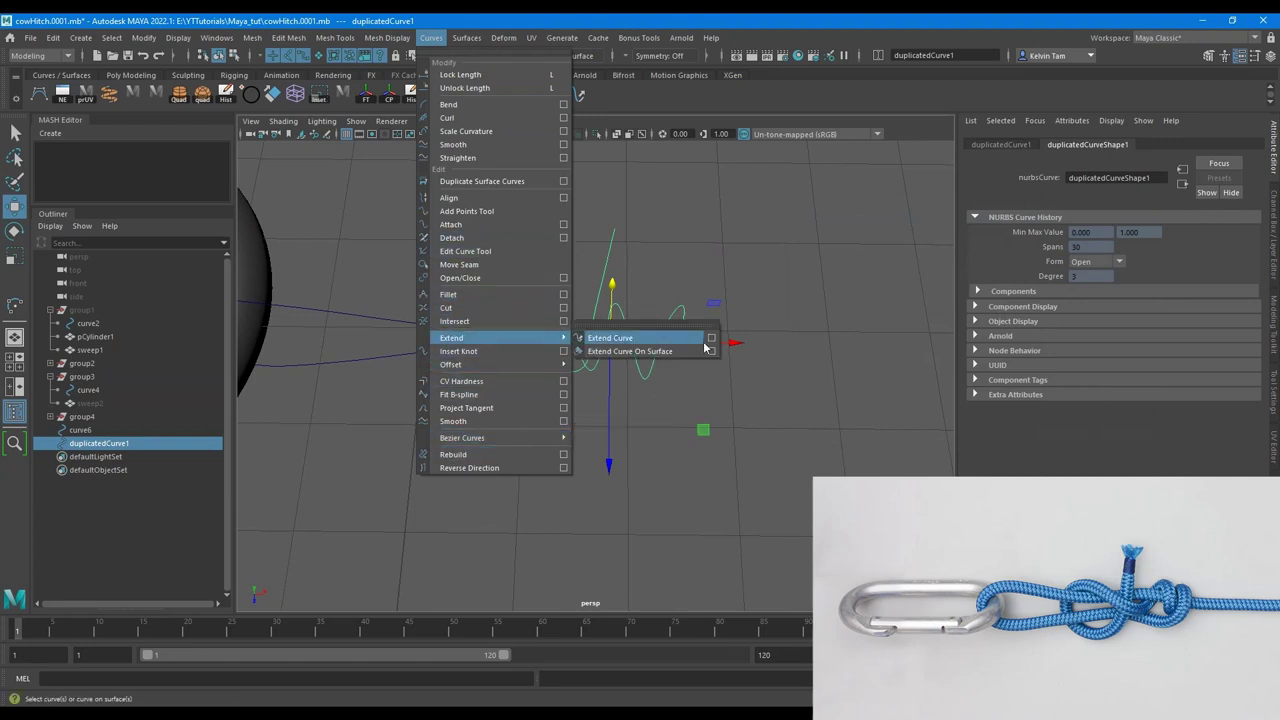
left_click(711, 338)
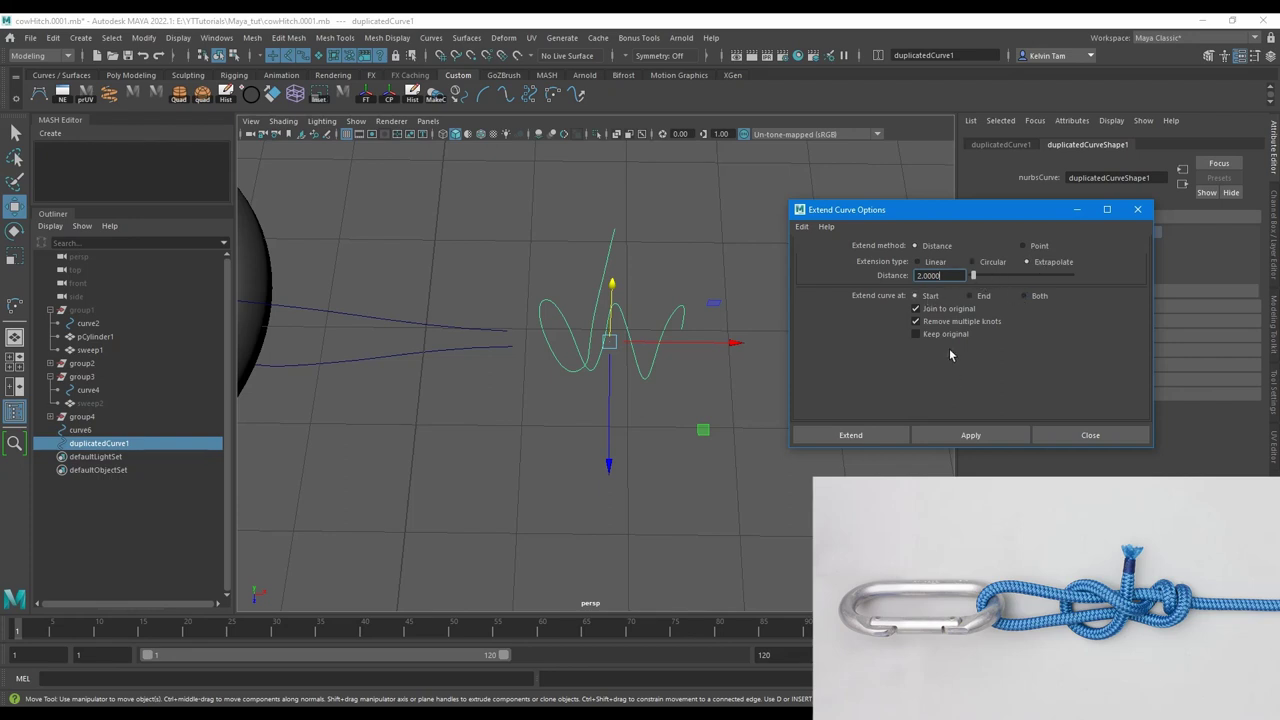
left_click(974, 262)
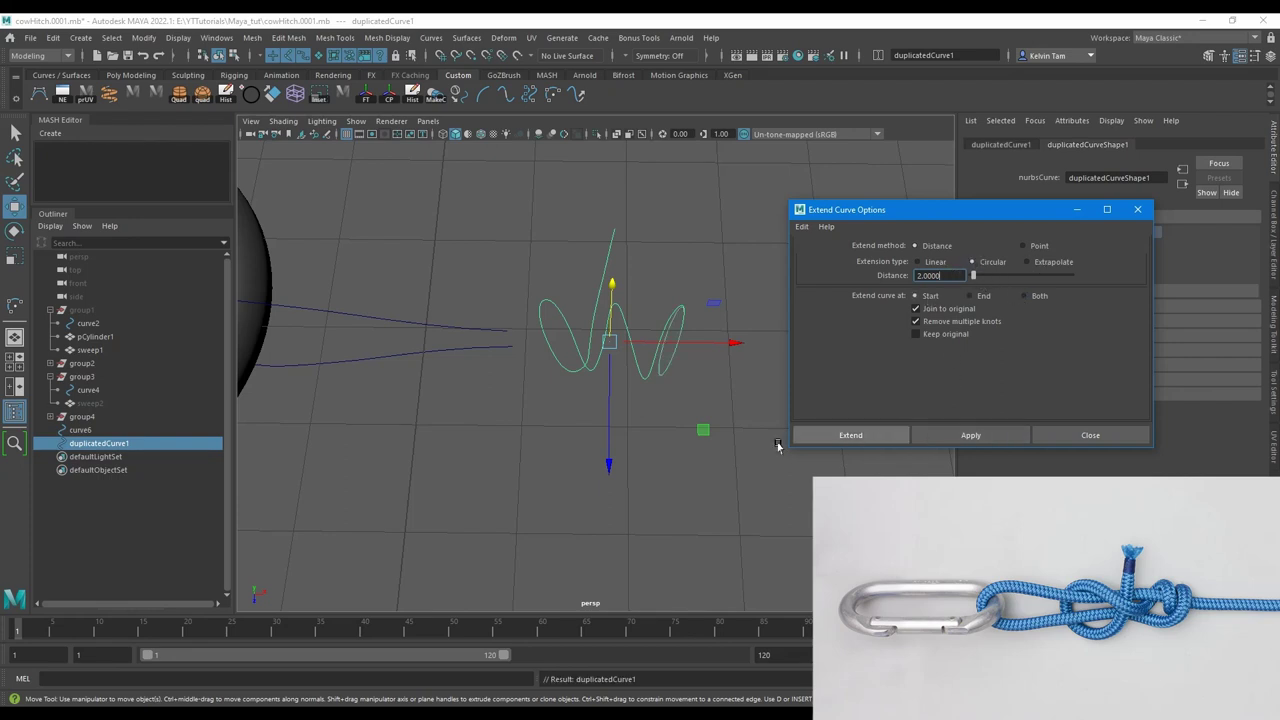
mouse_move(760, 440)
left_mouse_down("alt")
mouse_move(646, 403)
mouse_move(600, 366)
mouse_move(691, 400)
mouse_move(660, 351)
left_mouse_up("alt")
key("ctrl+z")
left_click_drag(945, 275, 806, 269)
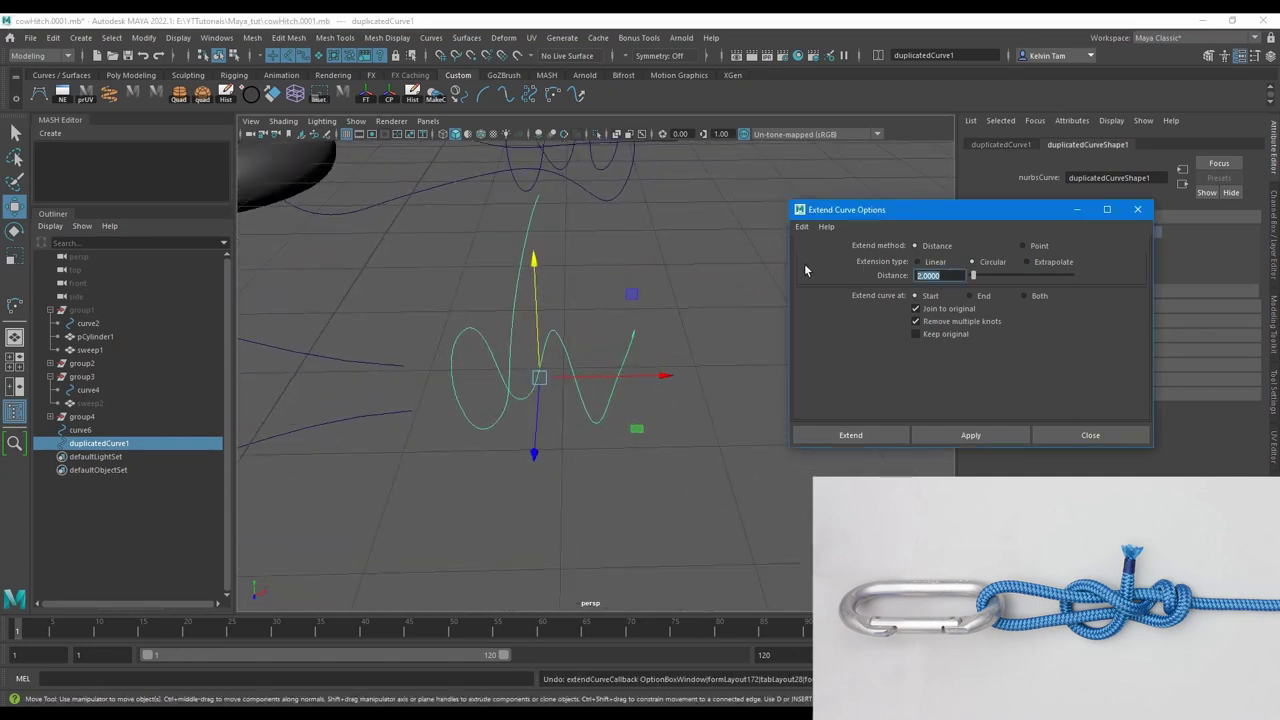
type("1.2")
key("Return")
left_click(971, 434)
- Soft-select the control vertices of the new start extension, then rotate and move them so its end runs back beneath the coils
left_click_drag(669, 417, 657, 397, "alt")
right_click_drag(657, 397, 628, 393)
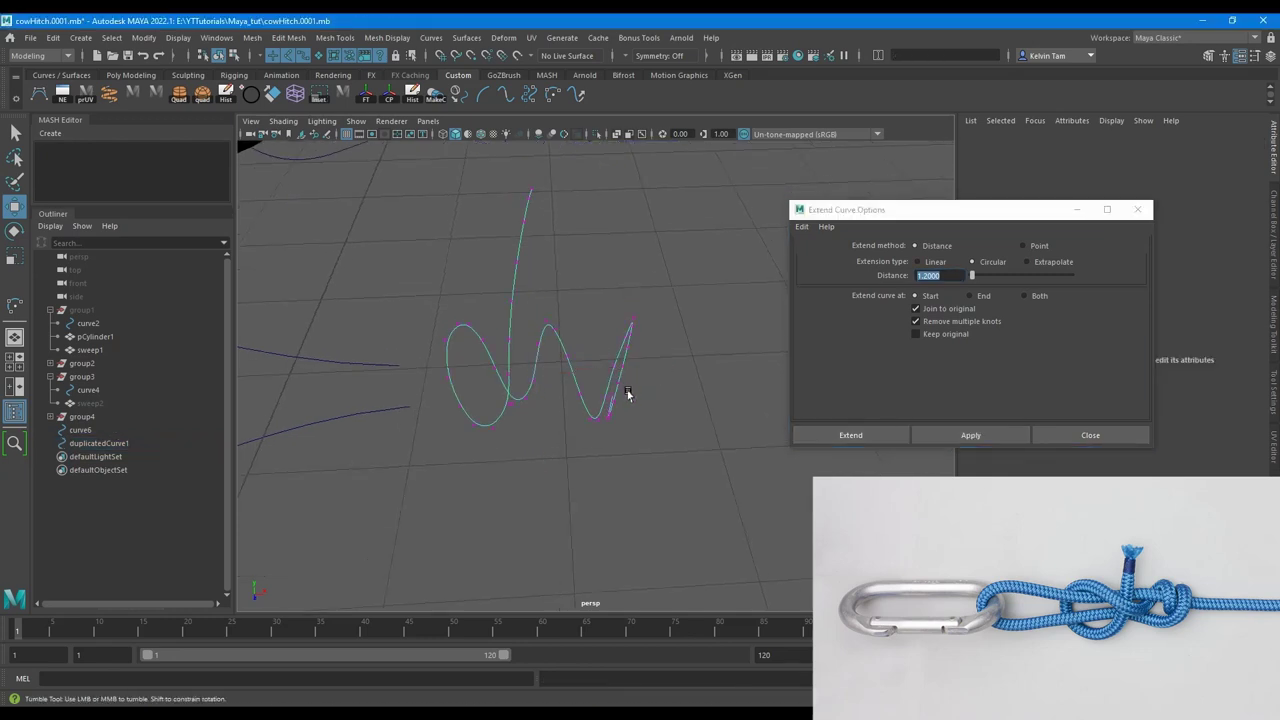
mouse_move(628, 394)
left_mouse_down("alt")
mouse_move(688, 445)
mouse_move(622, 408)
left_mouse_up("alt")
left_click_drag(688, 466, 735, 300, "alt")
key("b")
key("e")
key("w")
left_click_drag(587, 412, 535, 415)
left_click_drag(620, 438, 629, 358, "alt")
left_click_drag(525, 344, 593, 477)
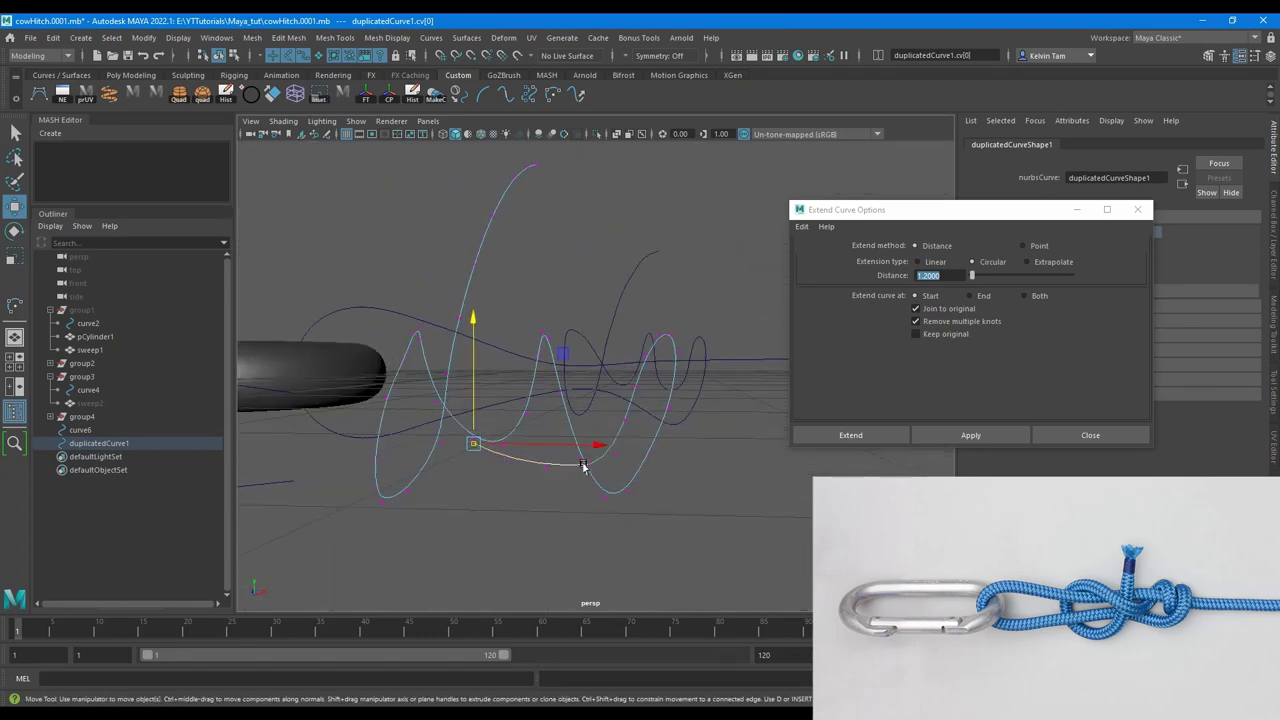
- Pull the control vertices at the bend of the start extension downward so it leaves the last coil in a rounder curve
left_click_drag(589, 376, 590, 412)
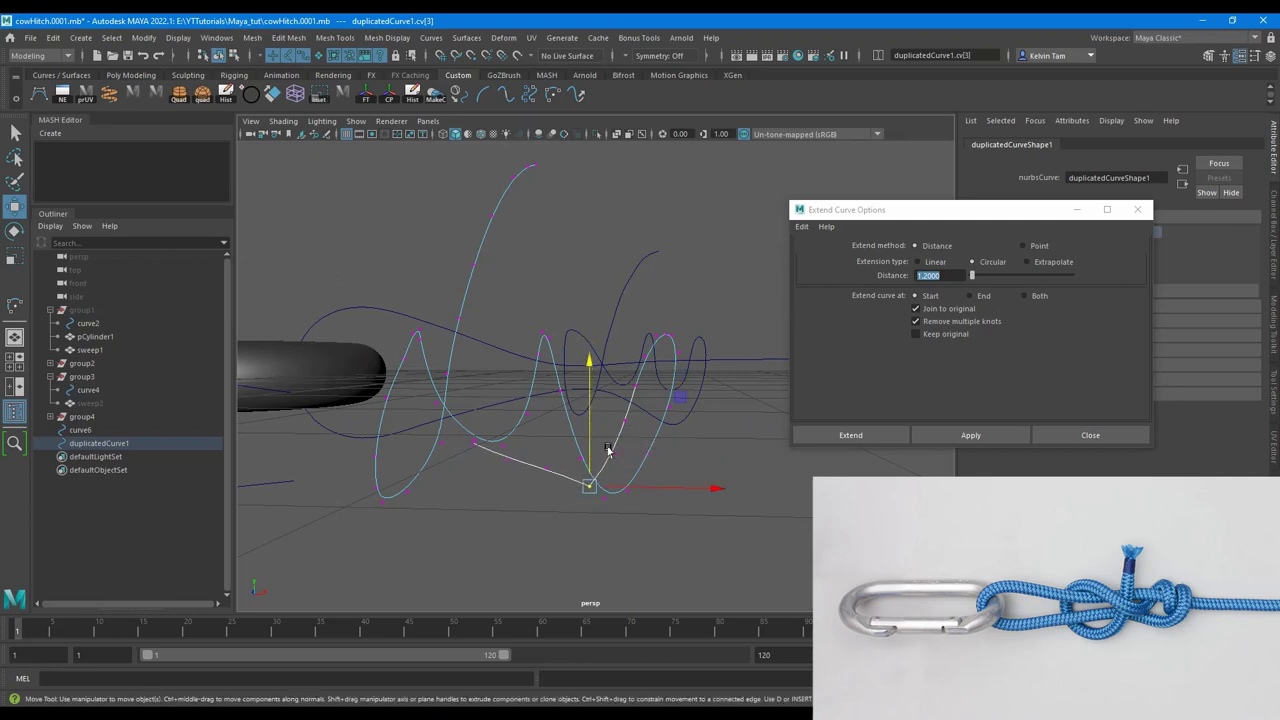
left_click(615, 453)
left_click_drag(617, 468, 626, 463, "alt")
left_click_drag(531, 461, 531, 494)
left_click_drag(562, 430, 566, 388, "alt")
- Refine the control vertices near the extension's free end to smooth its path under the coils, then return to object mode
scroll(588, 421, "up", 2)
left_click_drag(630, 470, 512, 400, "alt")
left_click(626, 412)
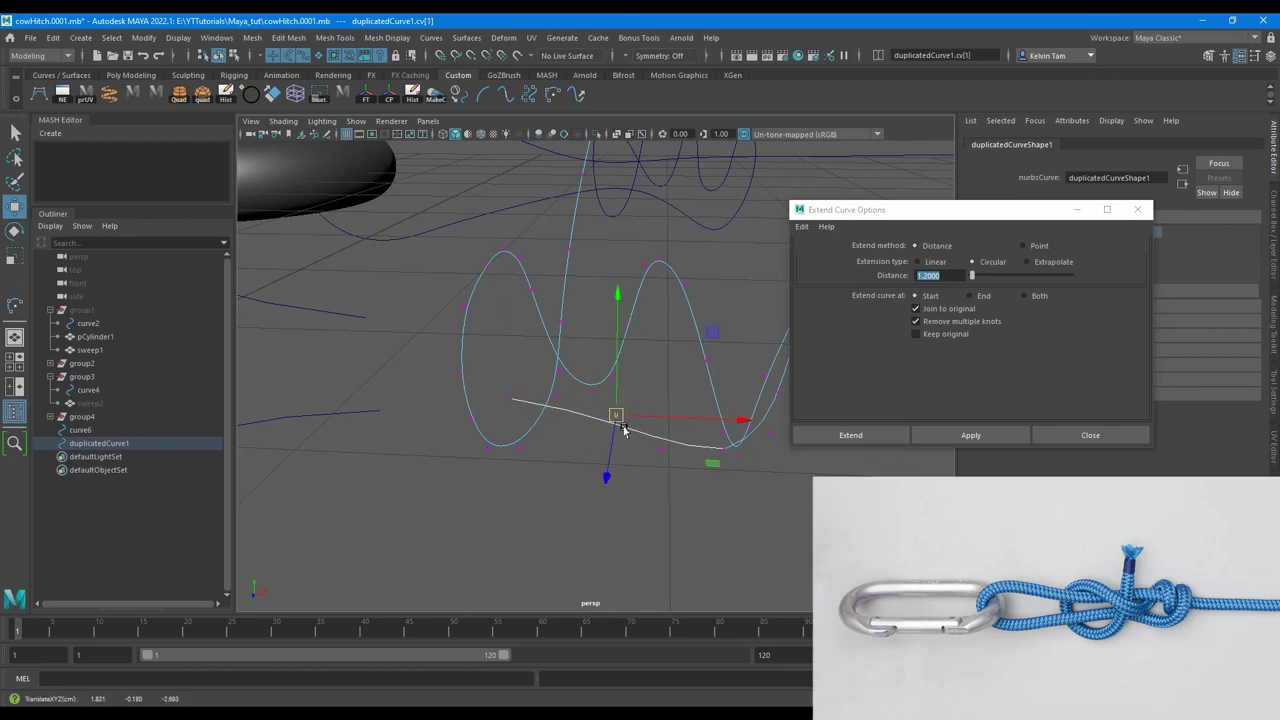
left_click(654, 443)
left_click_drag(654, 443, 666, 389, "alt")
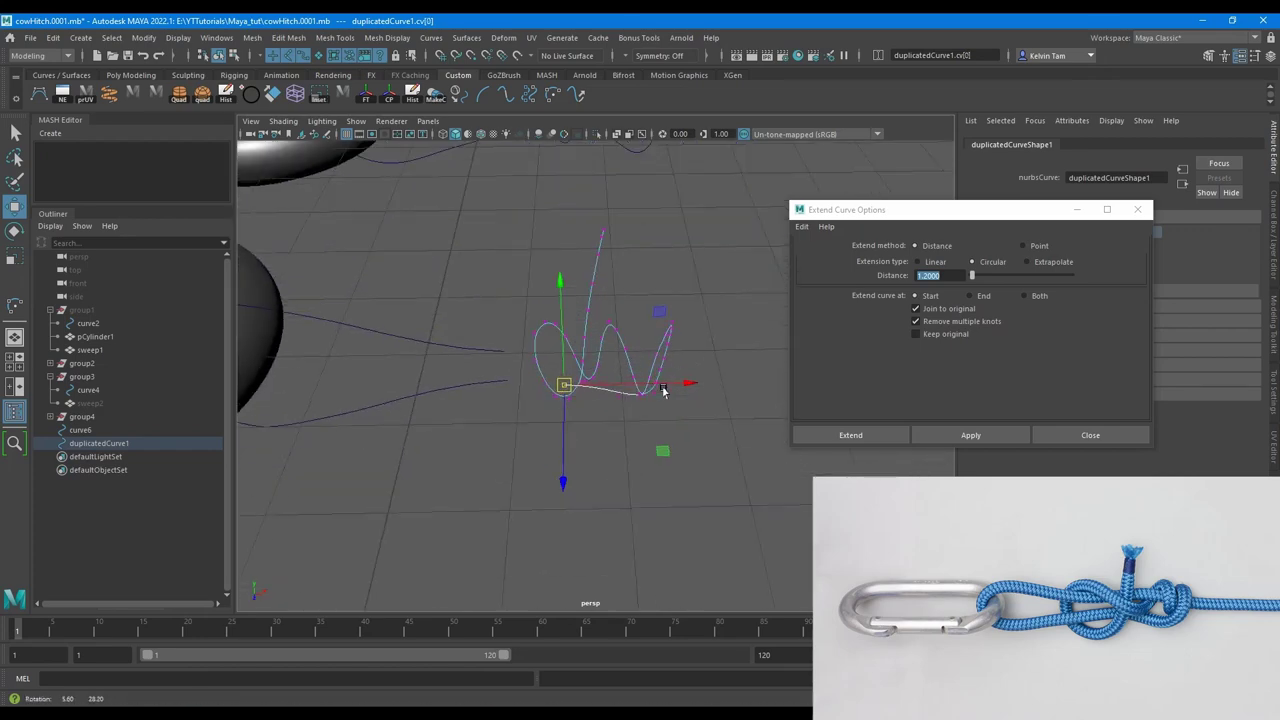
right_click_drag(582, 367, 652, 323)
left_click(690, 327)
right_click_drag(715, 328, 625, 360, "alt")
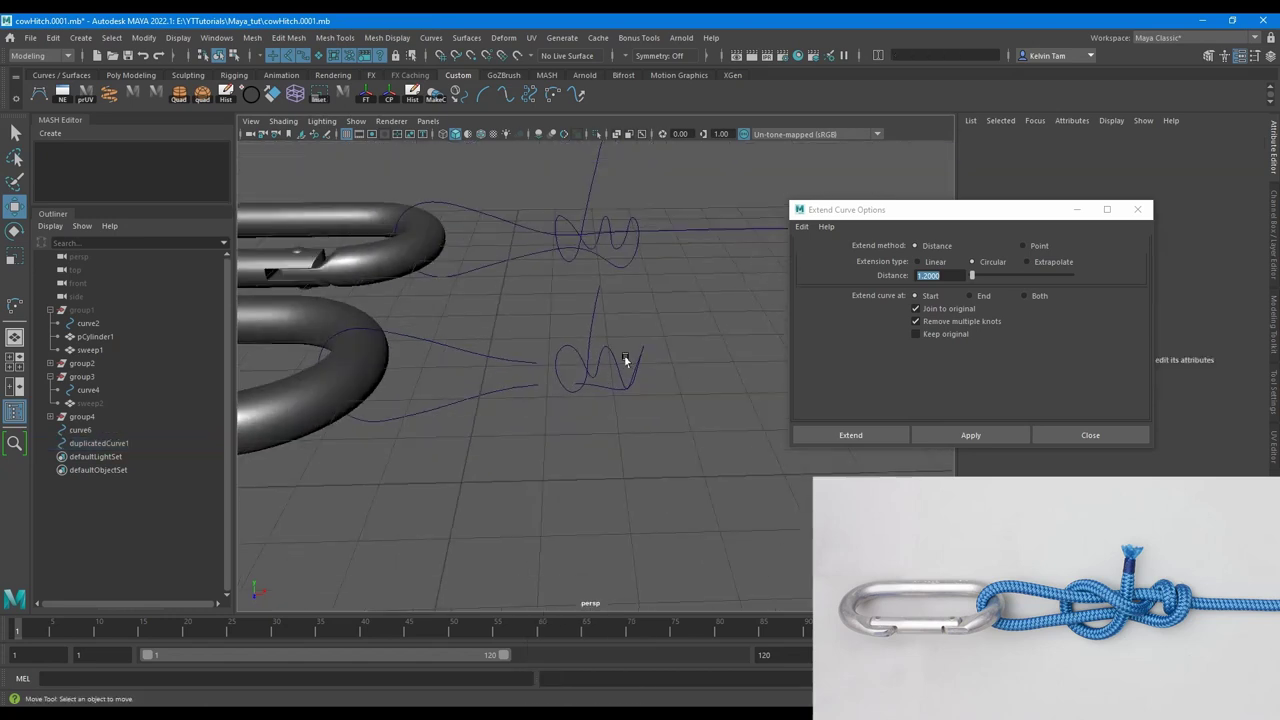
- Soft-select the spiral curve's first control vertex and shift the extension's free end in depth relative to the coils
left_click(499, 397)
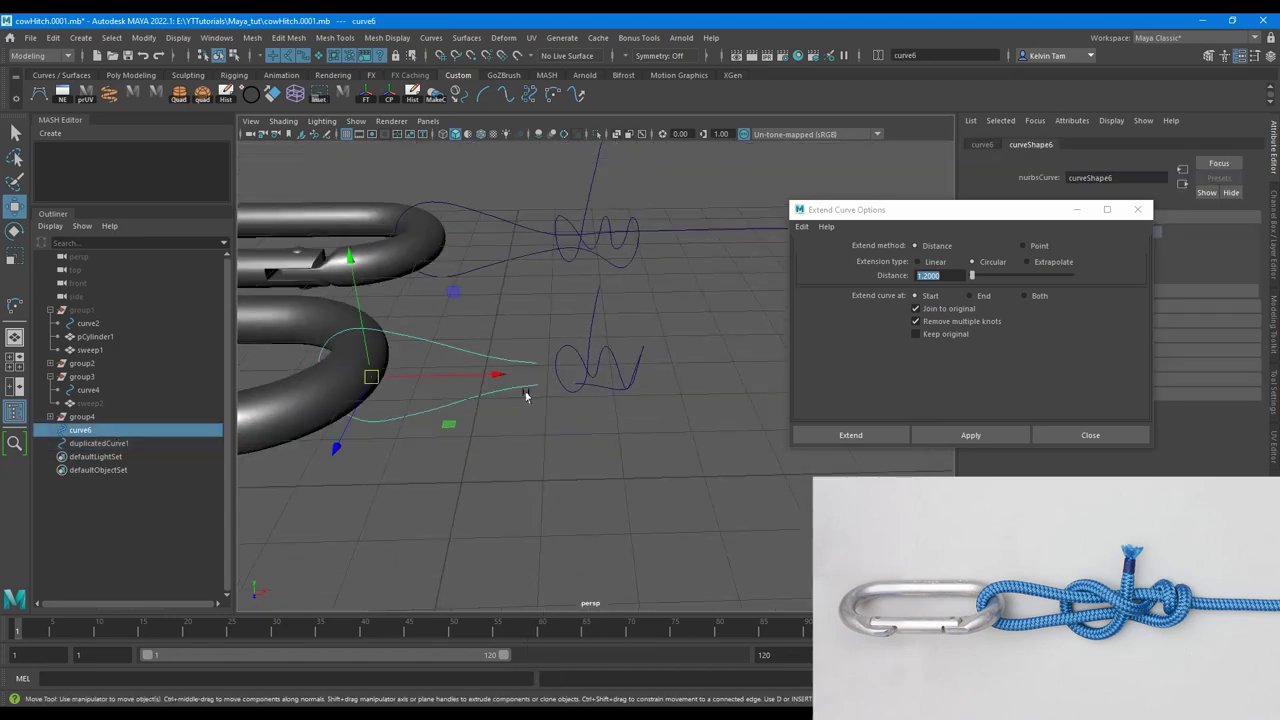
left_click(446, 391)
right_click_drag(536, 364, 615, 366, "shift")
left_click(594, 377)
scroll(608, 412, "up", 3)
mouse_move(608, 402)
left_mouse_down("alt")
mouse_move(565, 400)
mouse_move(597, 408)
left_mouse_up("alt")
left_click(561, 370)
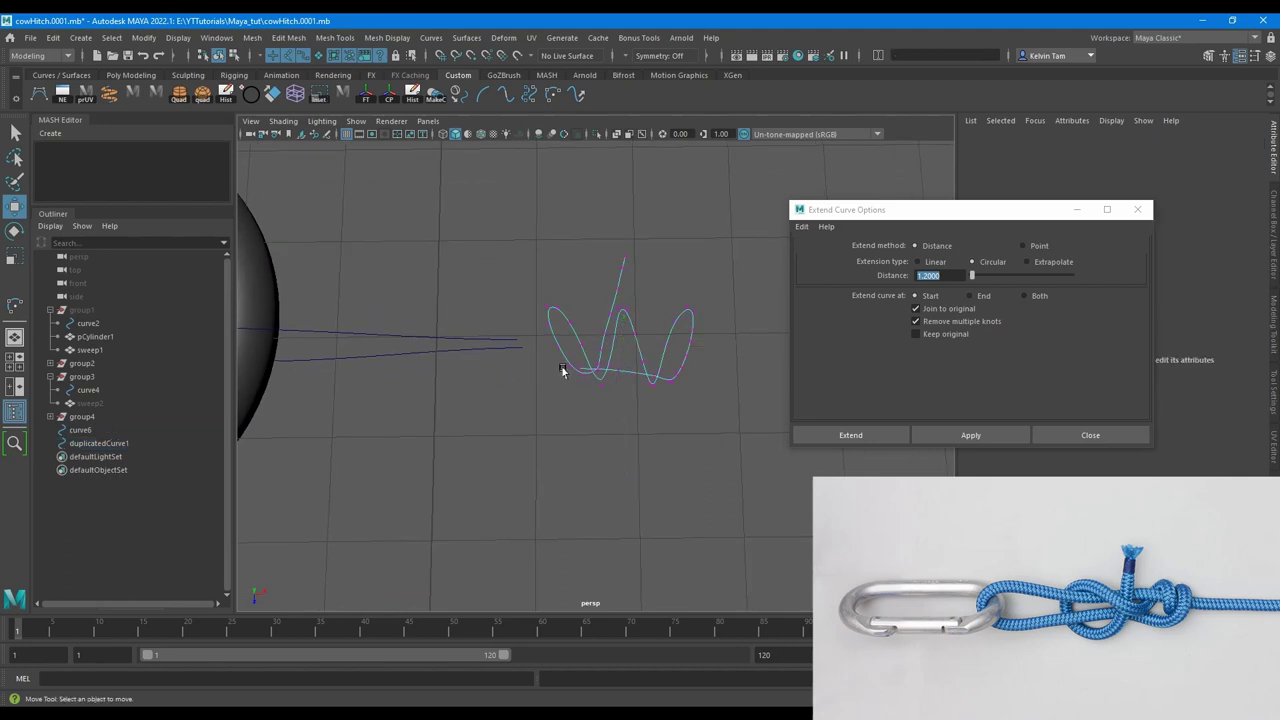
left_click(577, 370)
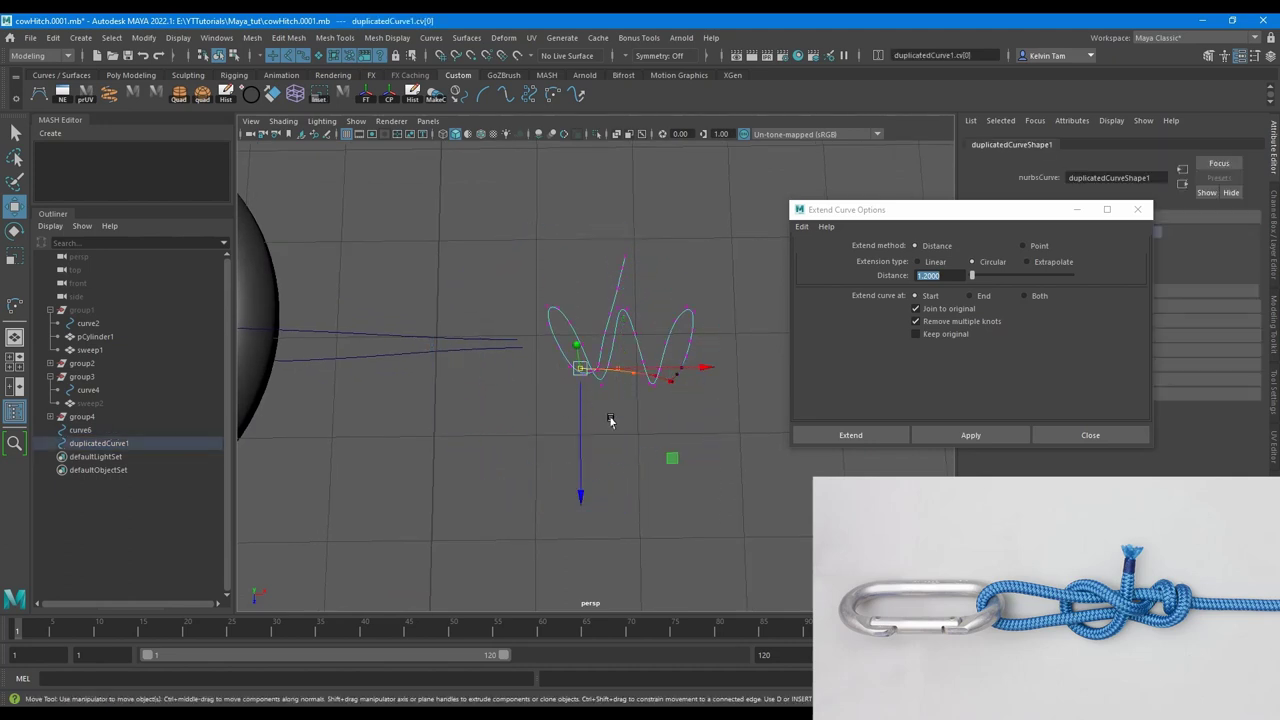
left_click_drag(580, 453, 709, 352)
- Soft-select the outermost coil's upper control vertices with a falloff radius of about 1.57 and refine the coil's shape
key("b")
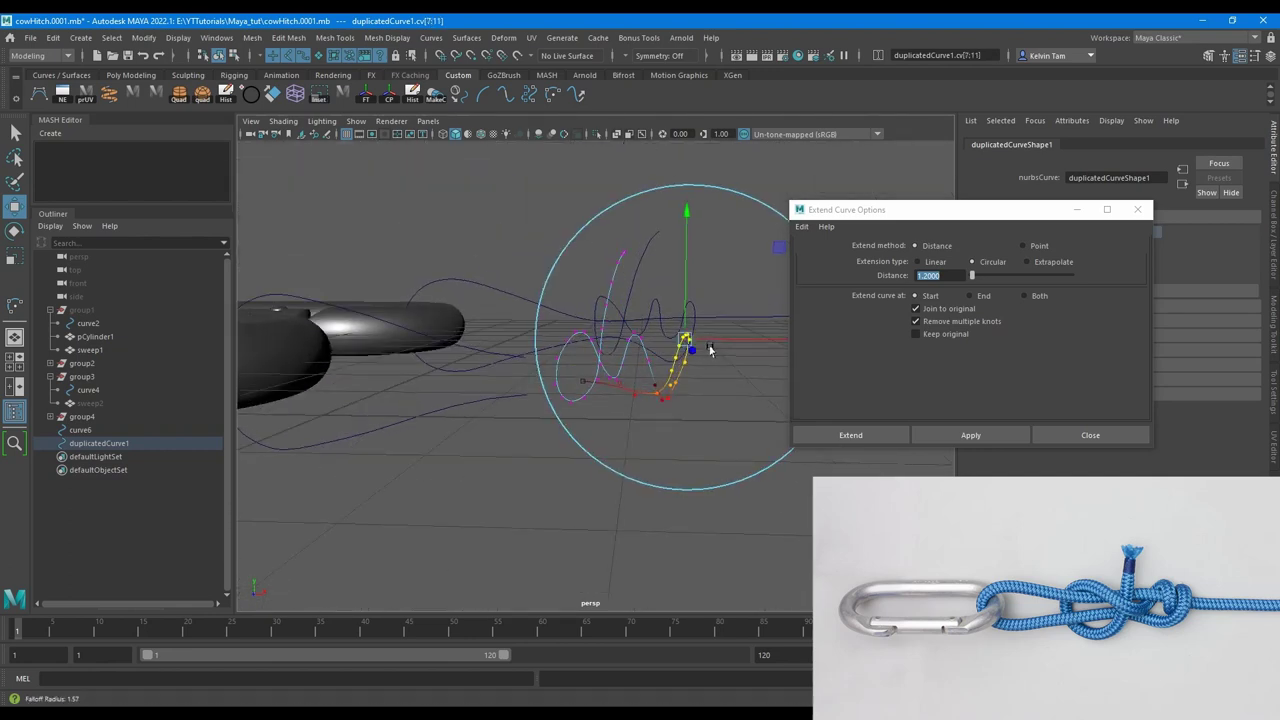
key("r")
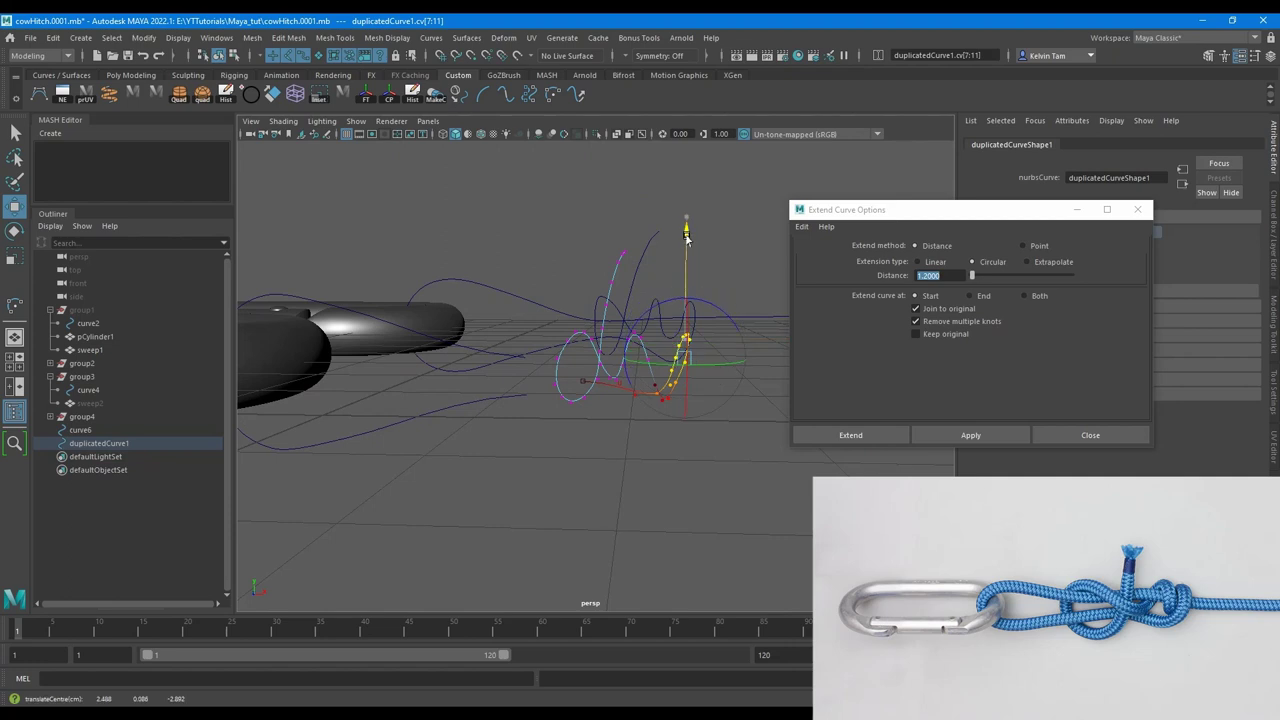
left_click_drag(566, 370, 572, 368)
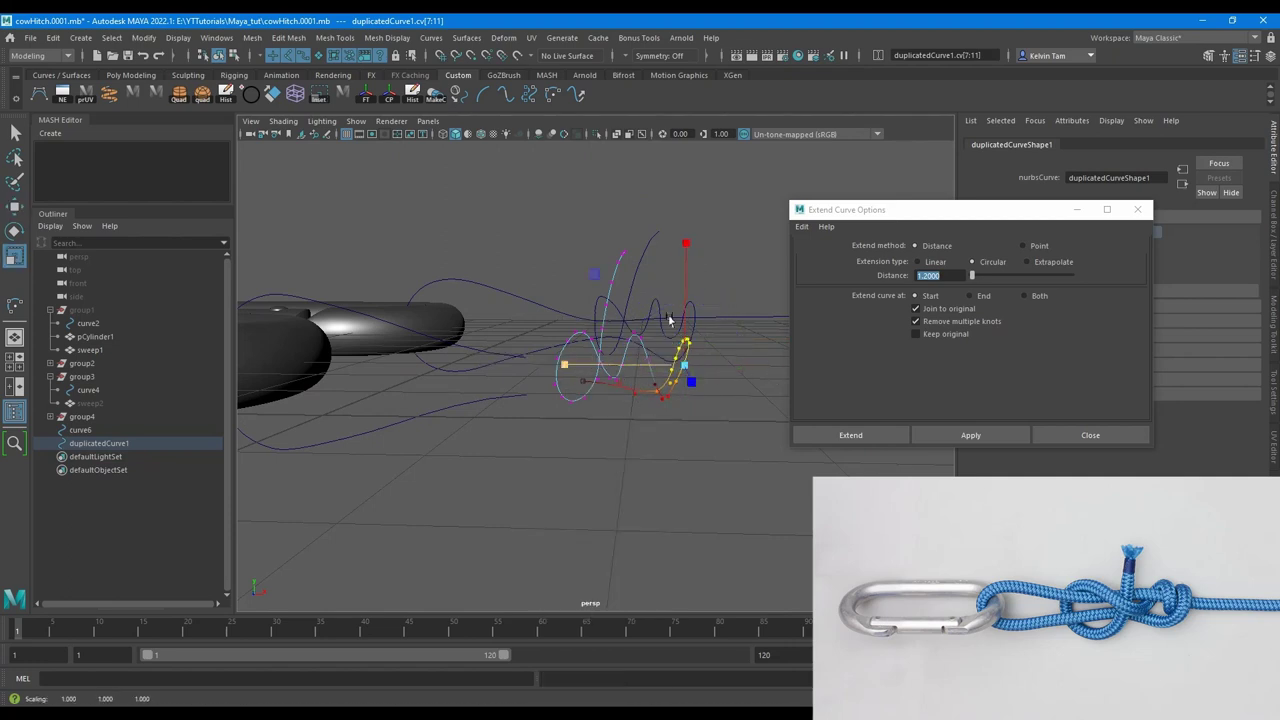
key("F8")
- Extend the carabiner loop curve at its End only, by a distance of 2.6846 with the Linear extension type
left_click(604, 348)
left_click_drag(603, 349, 495, 380, "alt")
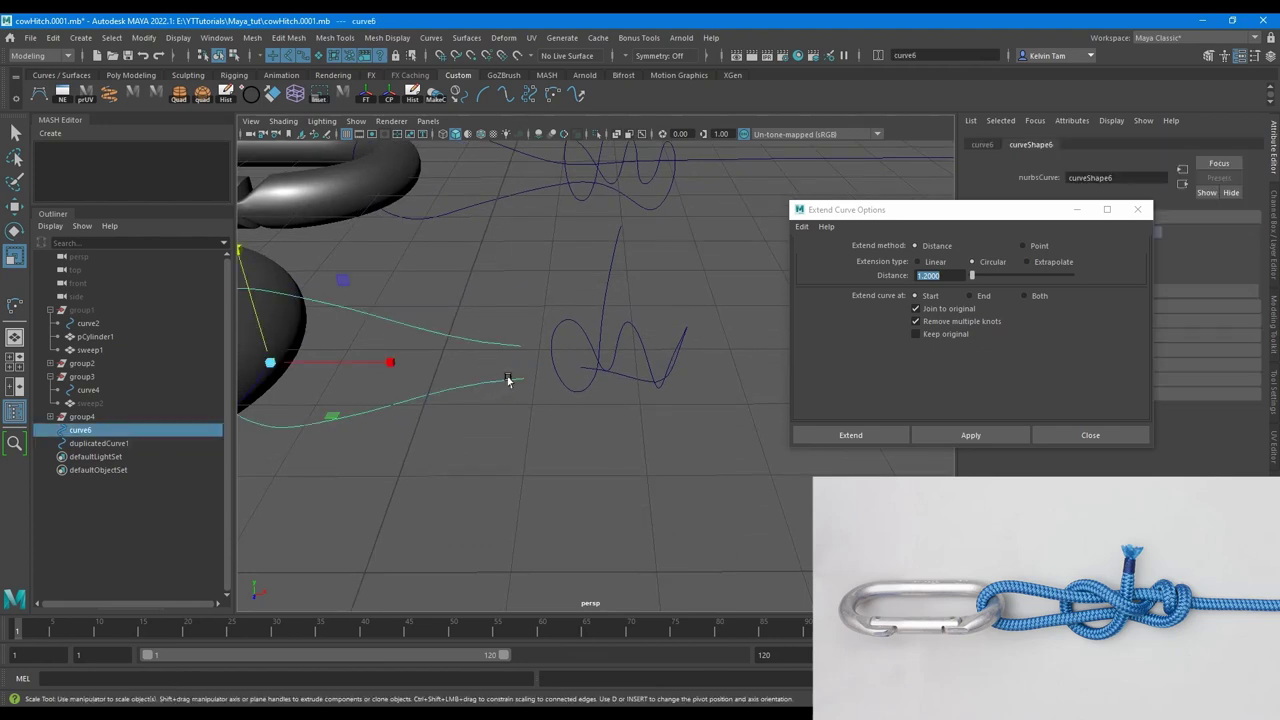
right_click(492, 328, "shift")
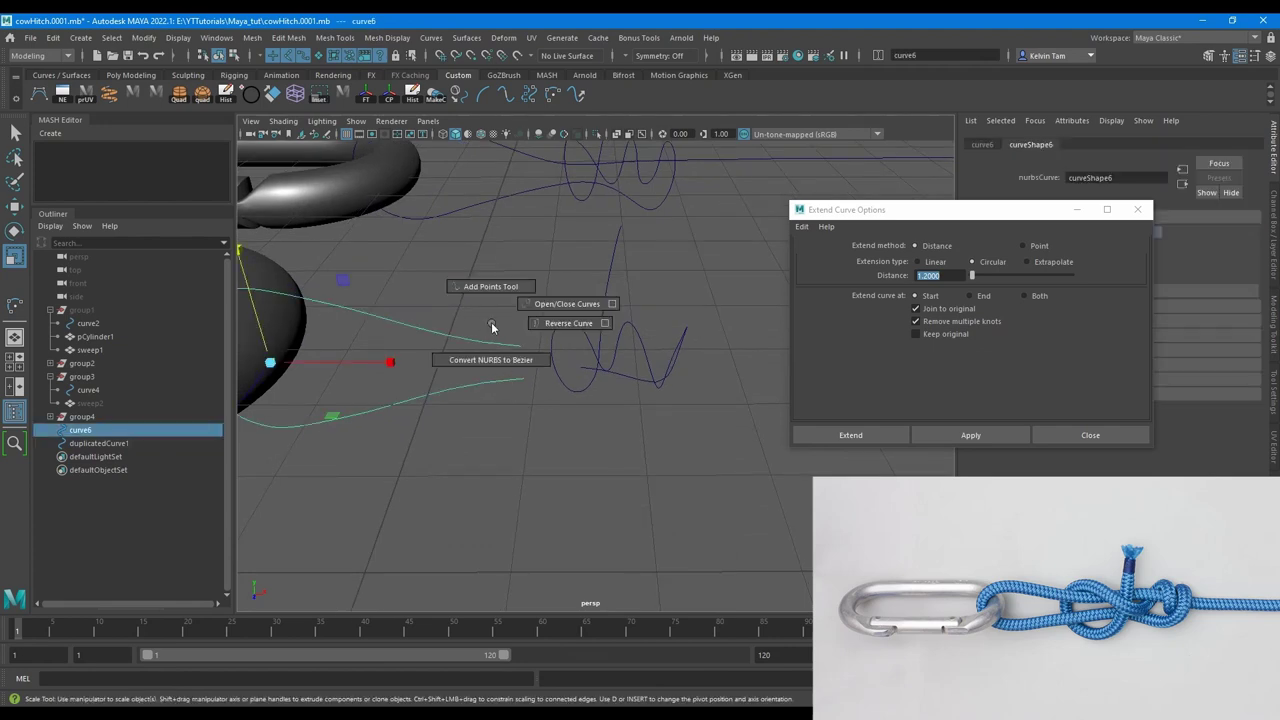
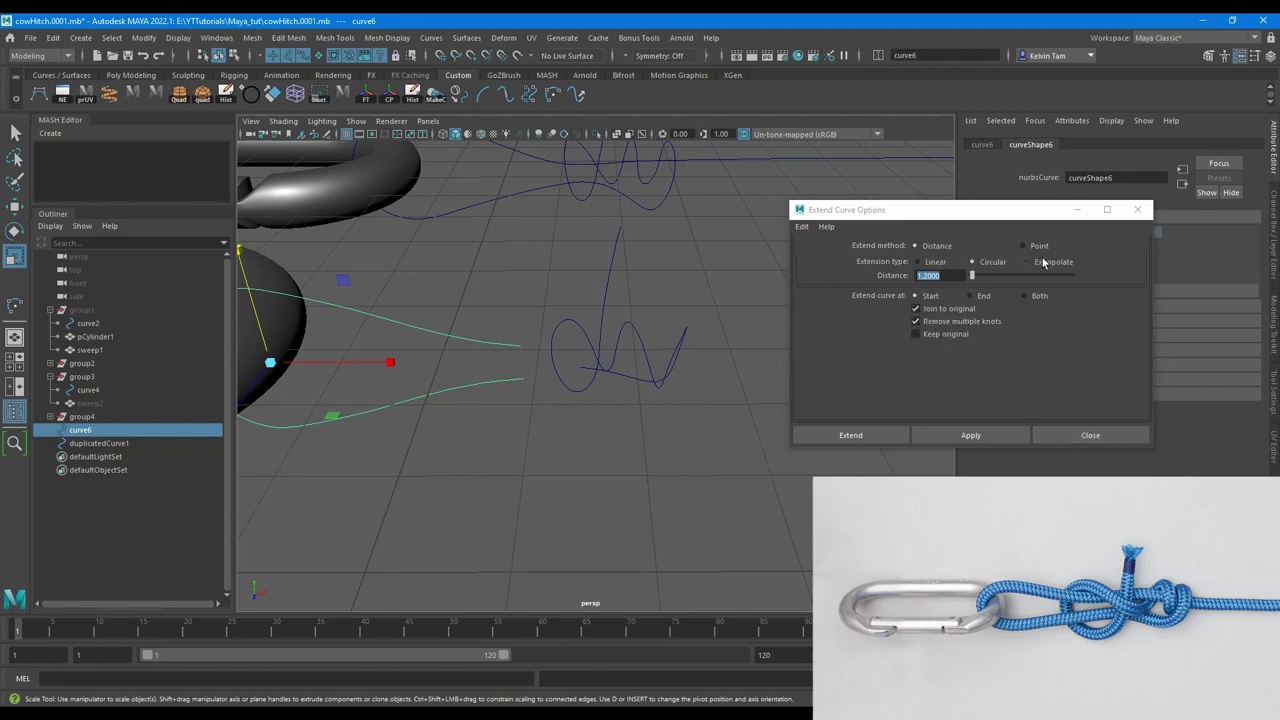
left_click(940, 262)
left_click(961, 431)
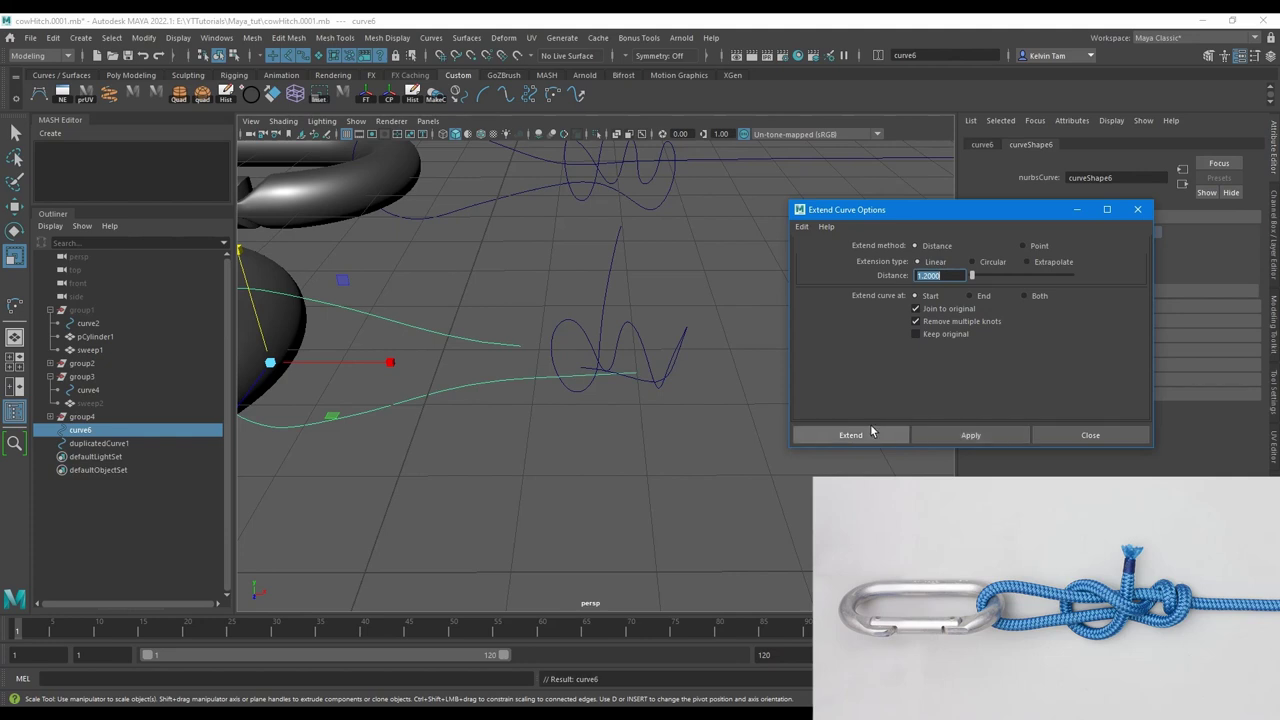
left_click_drag(710, 410, 661, 401, "alt")
key("ctrl+z")
left_click(975, 289)
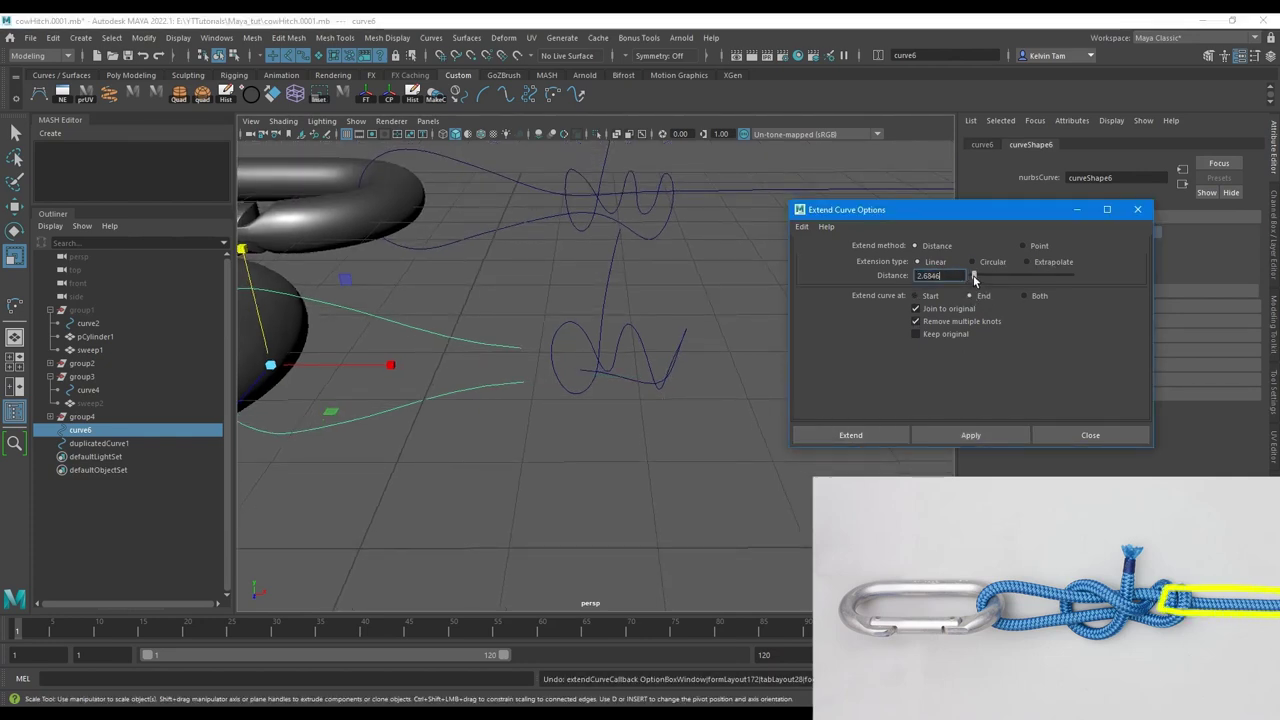
left_click(885, 434)
- Select the last control vertex of the extended loop curve and reset the Scale tool's pivot
left_click_drag(880, 434, 760, 402, "alt")
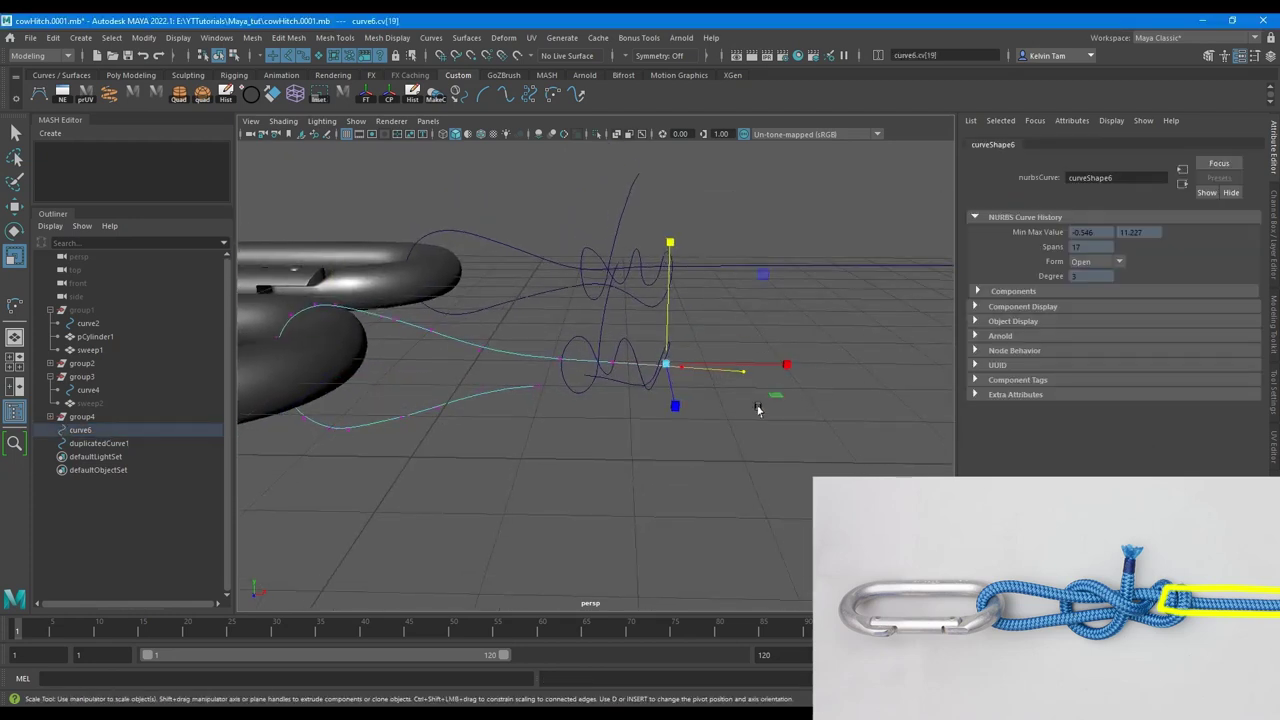
left_click(670, 246)
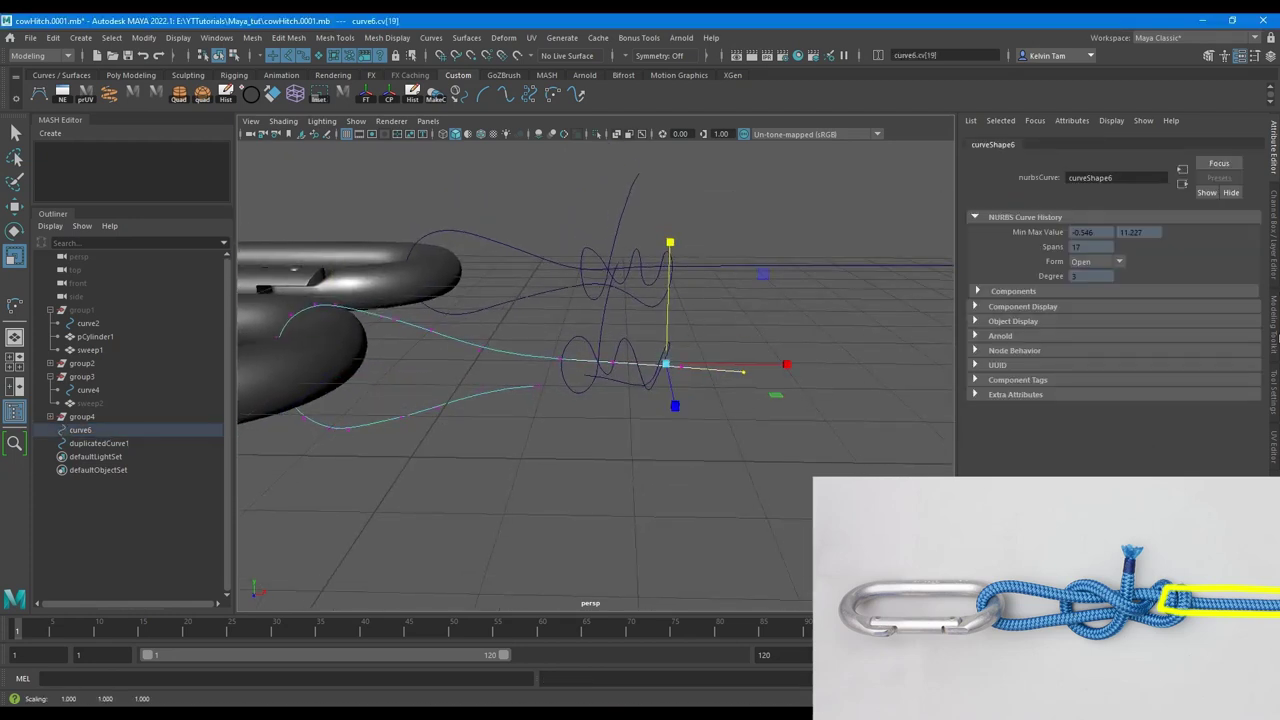
left_click(1273, 392)
left_click(1138, 199)
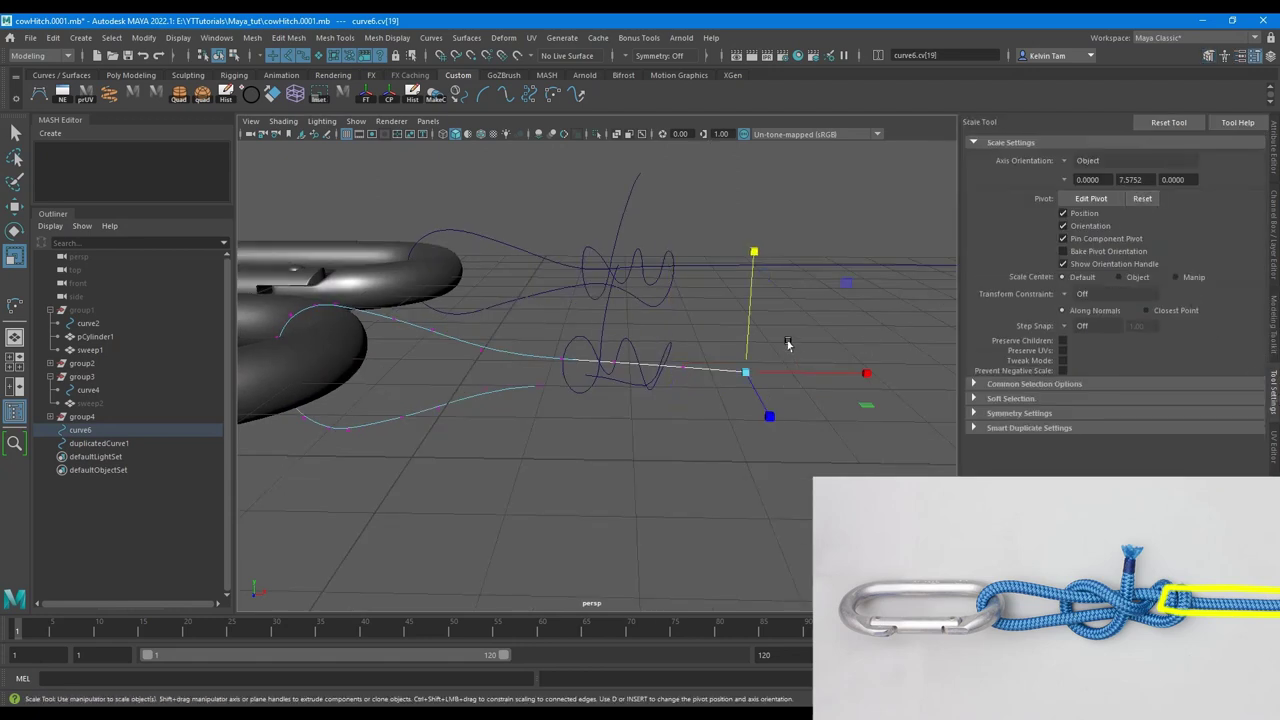
- Extend the carabiner loop curve once more at its end with the current Extend Curve settings
key("w")
left_click_drag(810, 450, 670, 348)
left_click_drag(783, 366, 728, 334, "alt")
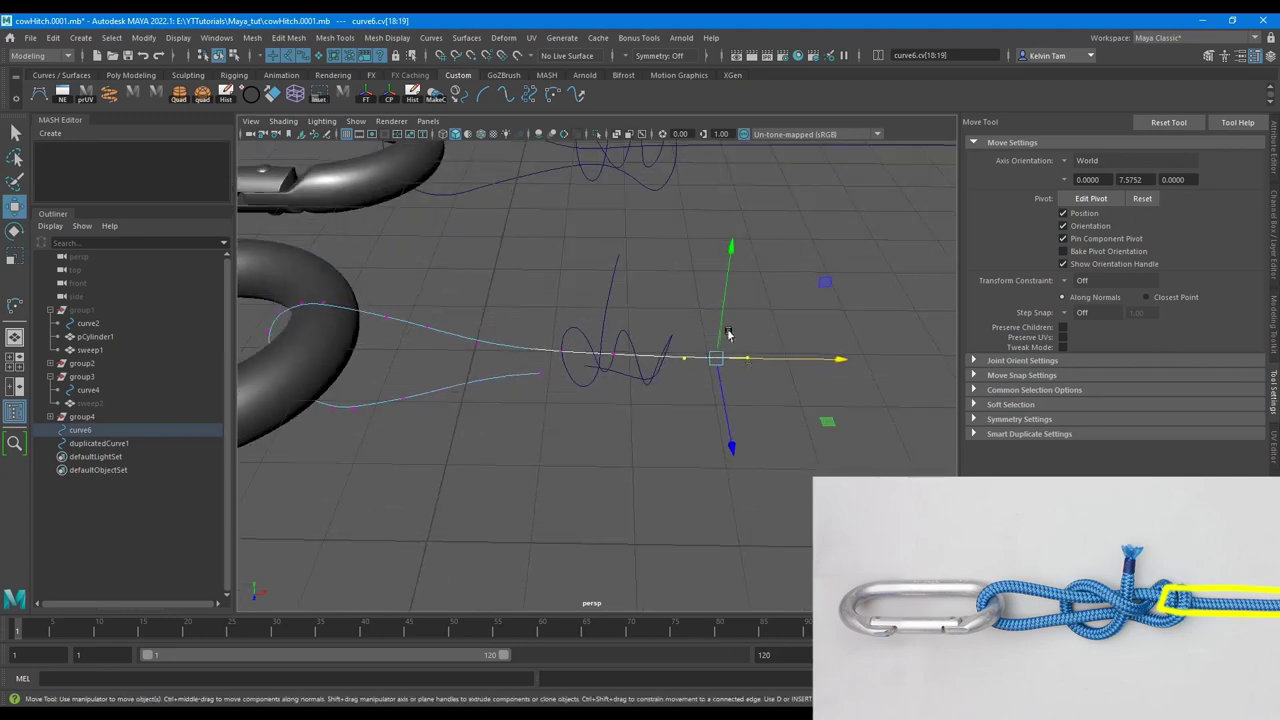
right_click_drag(560, 343, 624, 323)
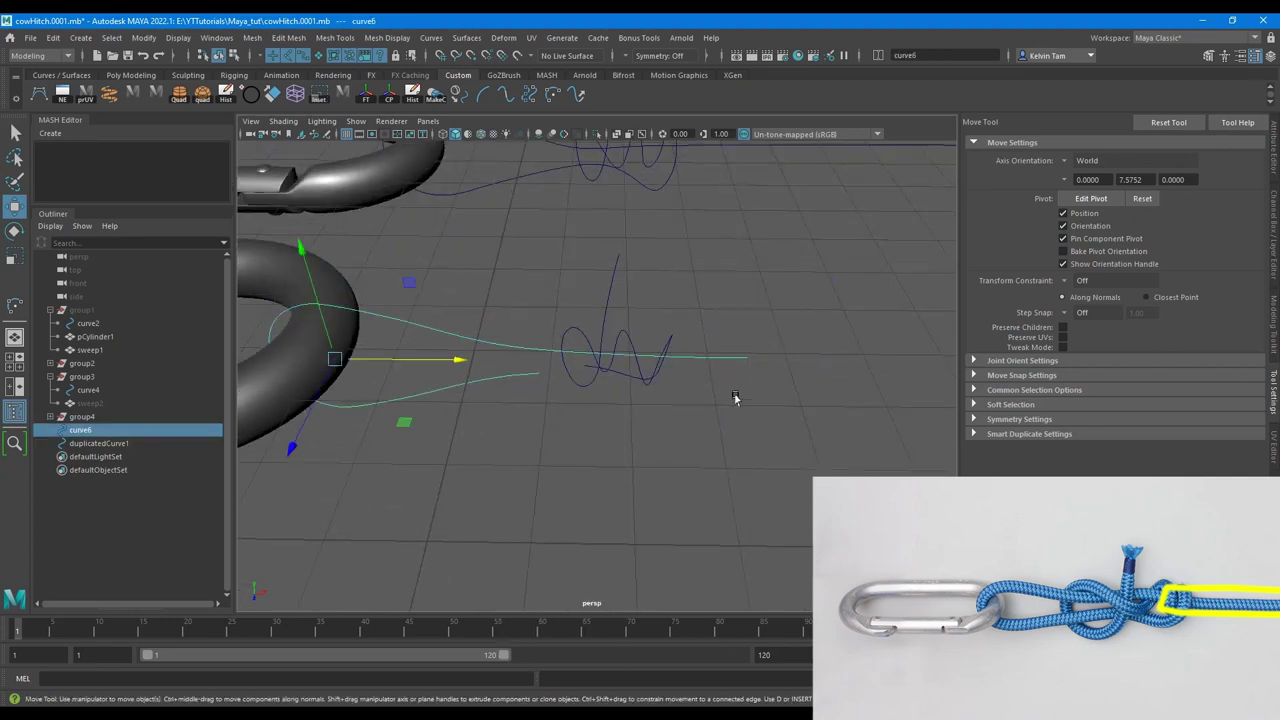
left_click(431, 37)
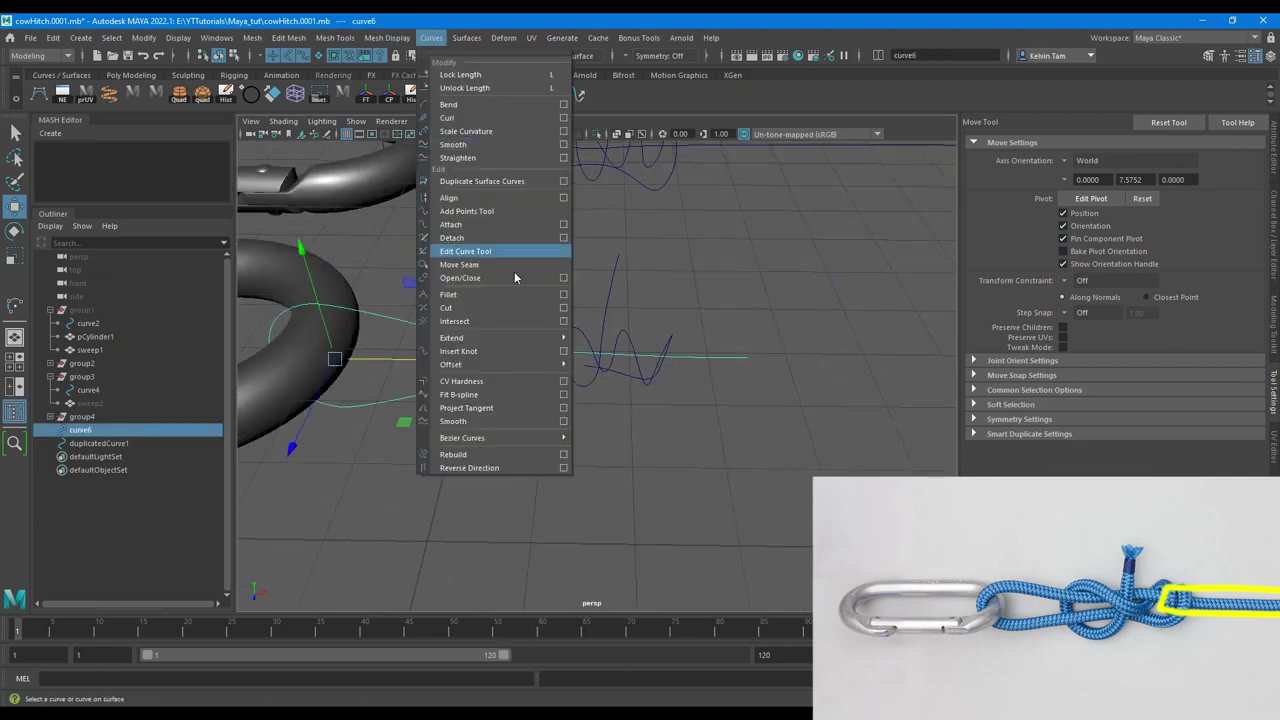
mouse_move(491, 339)
left_click(625, 341)
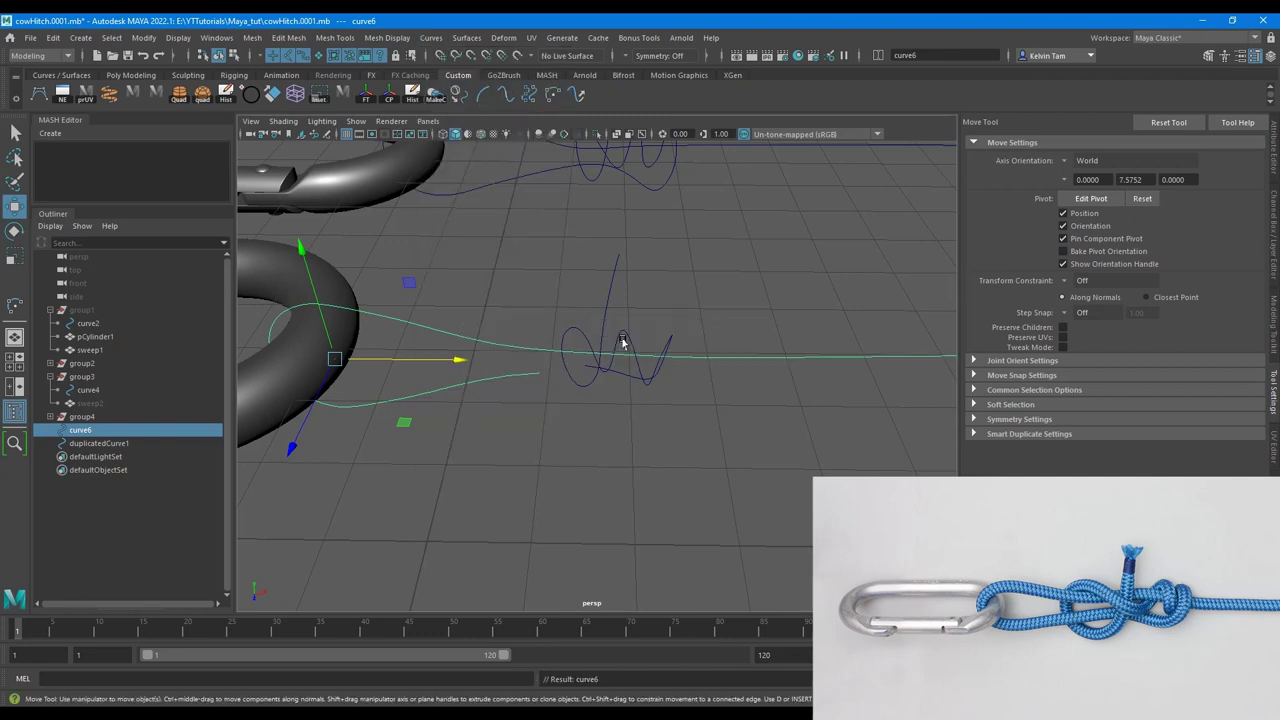
- Adjust the control vertices along the loop curve's extended straight end with soft selection toggled, and return to object selection
scroll(690, 350, "down", 5)
middle_click_drag(718, 357, 684, 345, "alt")
right_click_drag(757, 356, 740, 340)
left_click_drag(740, 340, 937, 357)
key("b")
left_click_drag(660, 388, 638, 335, "alt")
right_click_drag(637, 348, 699, 330)
left_click(718, 262)
scroll(687, 336, "up", 4)
left_click_drag(718, 262, 646, 367, "alt")
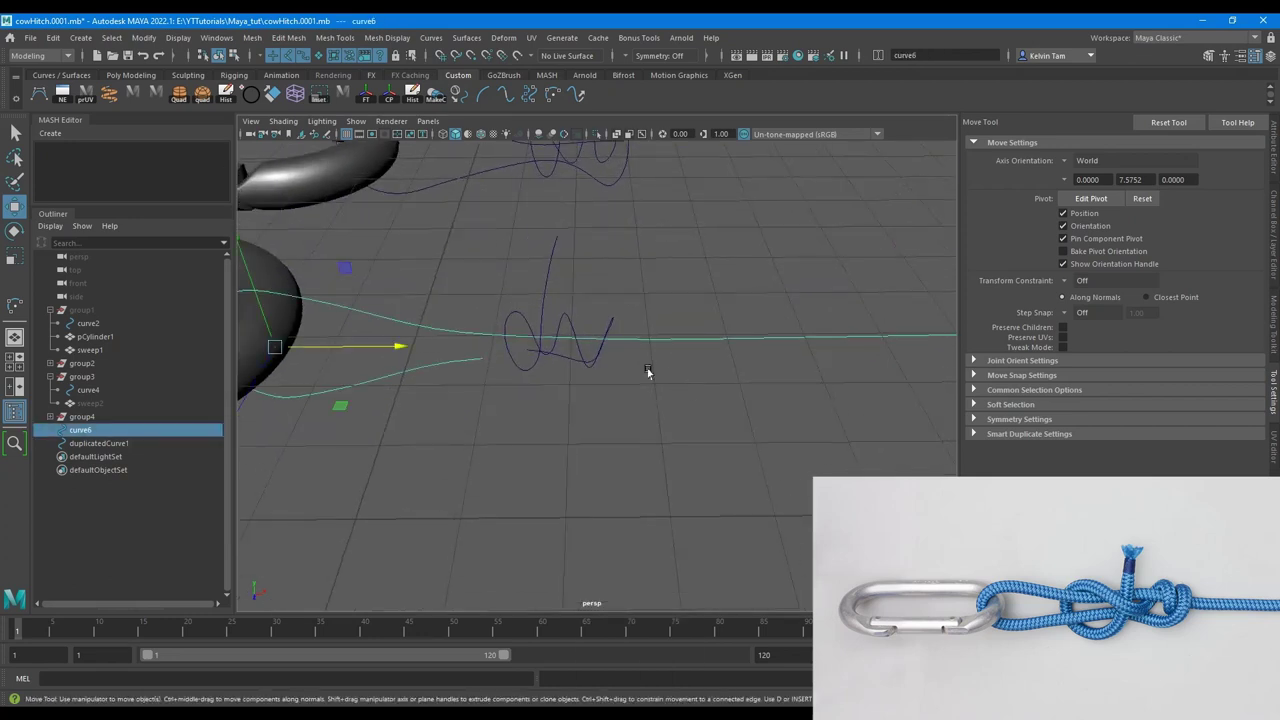
- Attach the extended loop curve and the spiral curve into one curve and delete its history
left_click(523, 360, "shift")
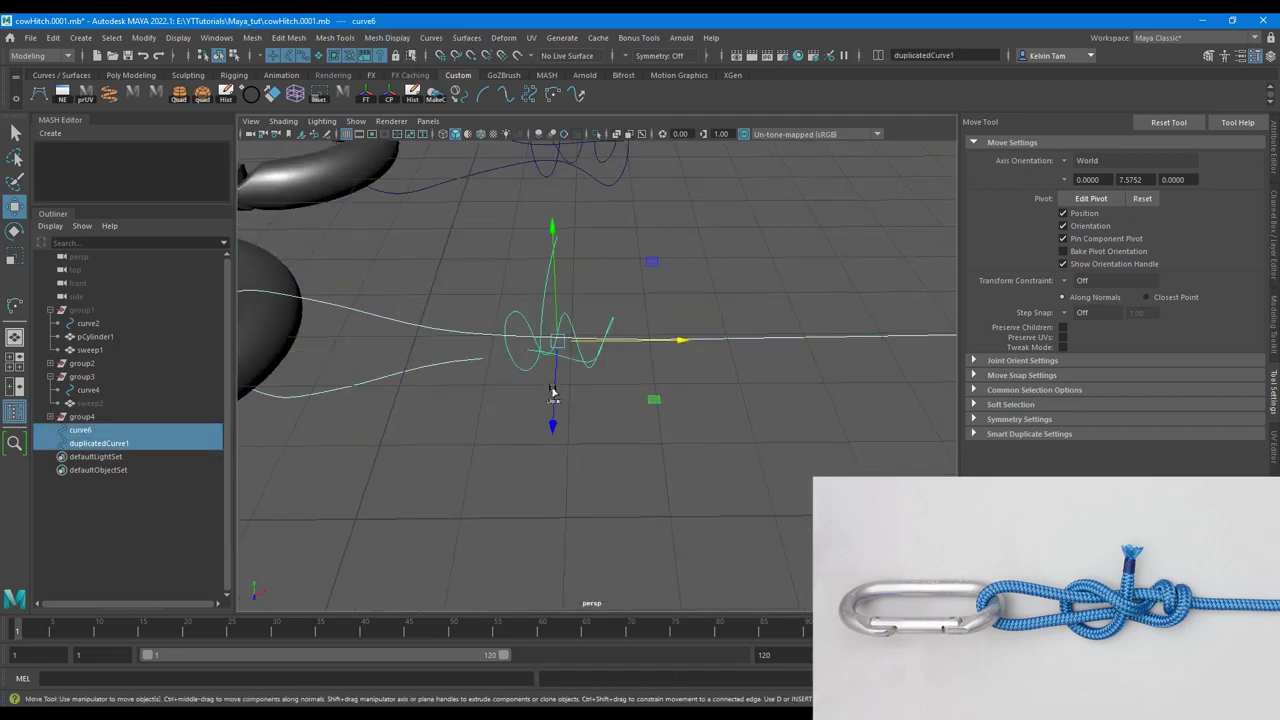
left_click(431, 37)
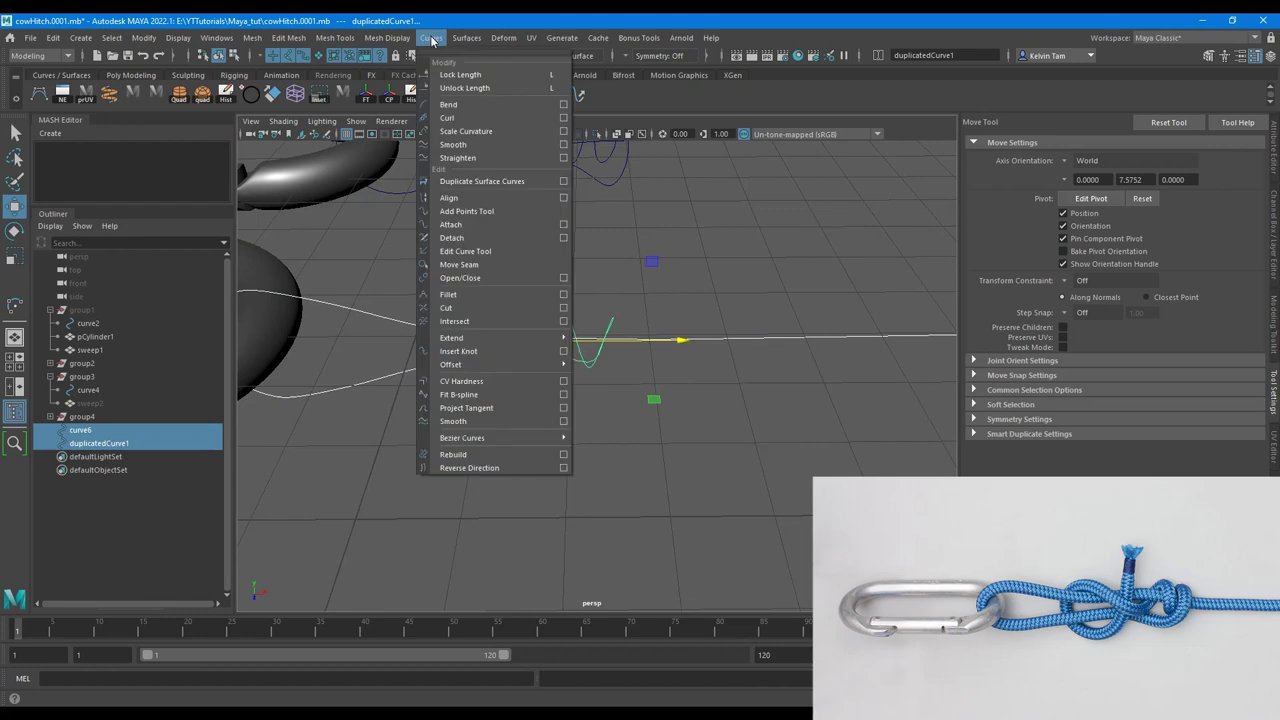
left_click(450, 224)
left_click_drag(618, 280, 632, 323, "alt")
left_click(227, 96)
- Select control vertices 60 to 63 at the combined curve's short free end and reposition them with the Rotate and Move tools
right_click_drag(735, 339, 609, 316)
left_click_drag(605, 309, 640, 326)
left_click_drag(637, 300, 613, 339, "alt")
right_click_drag(613, 339, 799, 362, "alt")
key("b")
left_click_drag(606, 258, 700, 328)
scroll(627, 344, "up", 1)
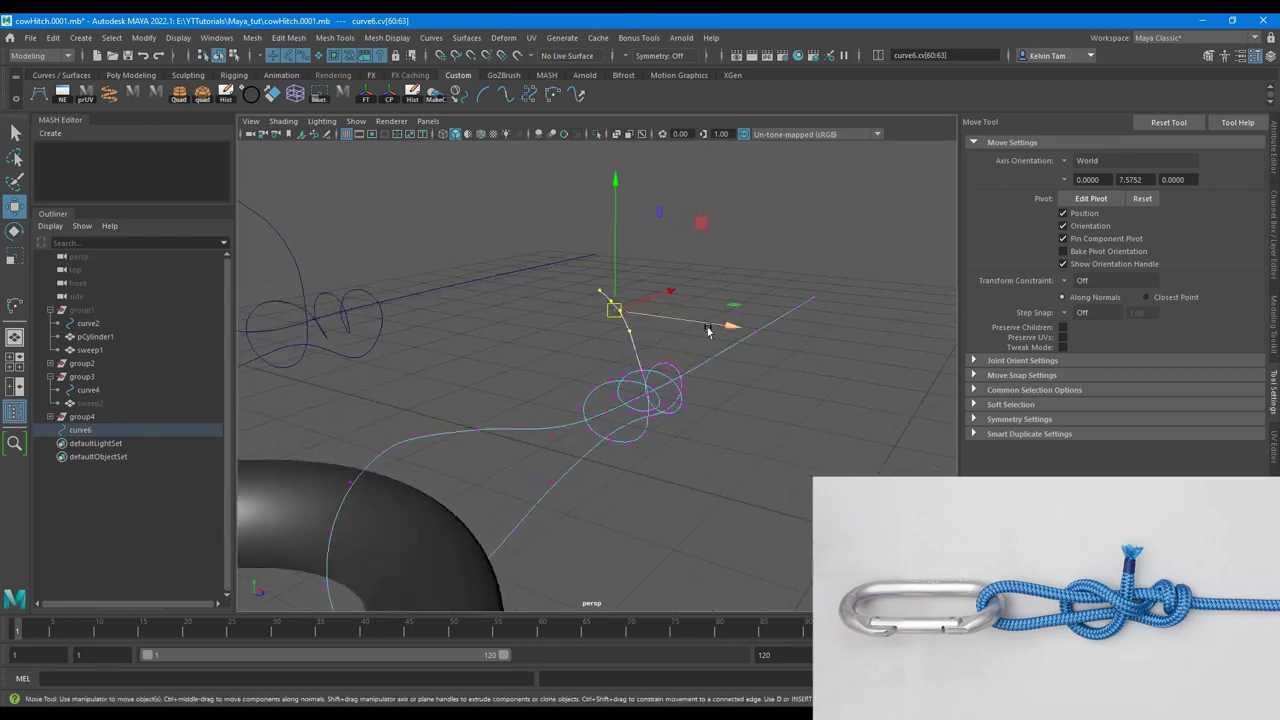
key("e")
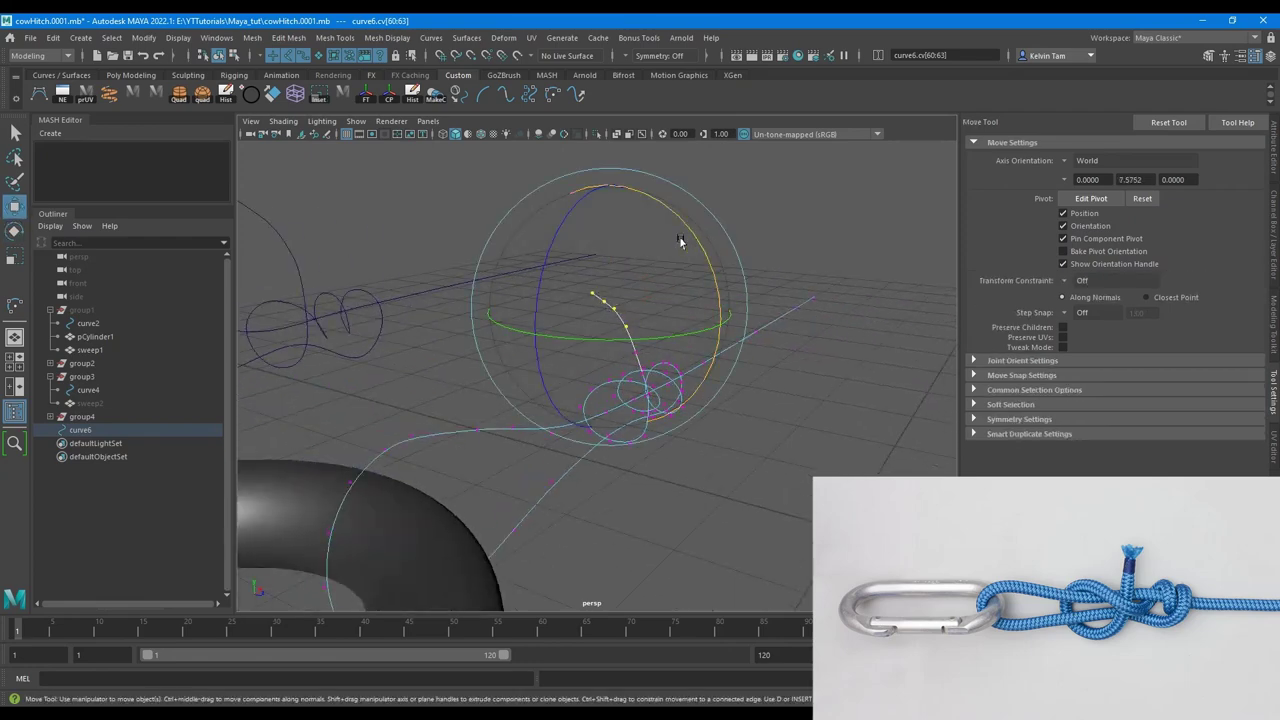
key("w")
left_click_drag(612, 199, 650, 306)
key("F8")
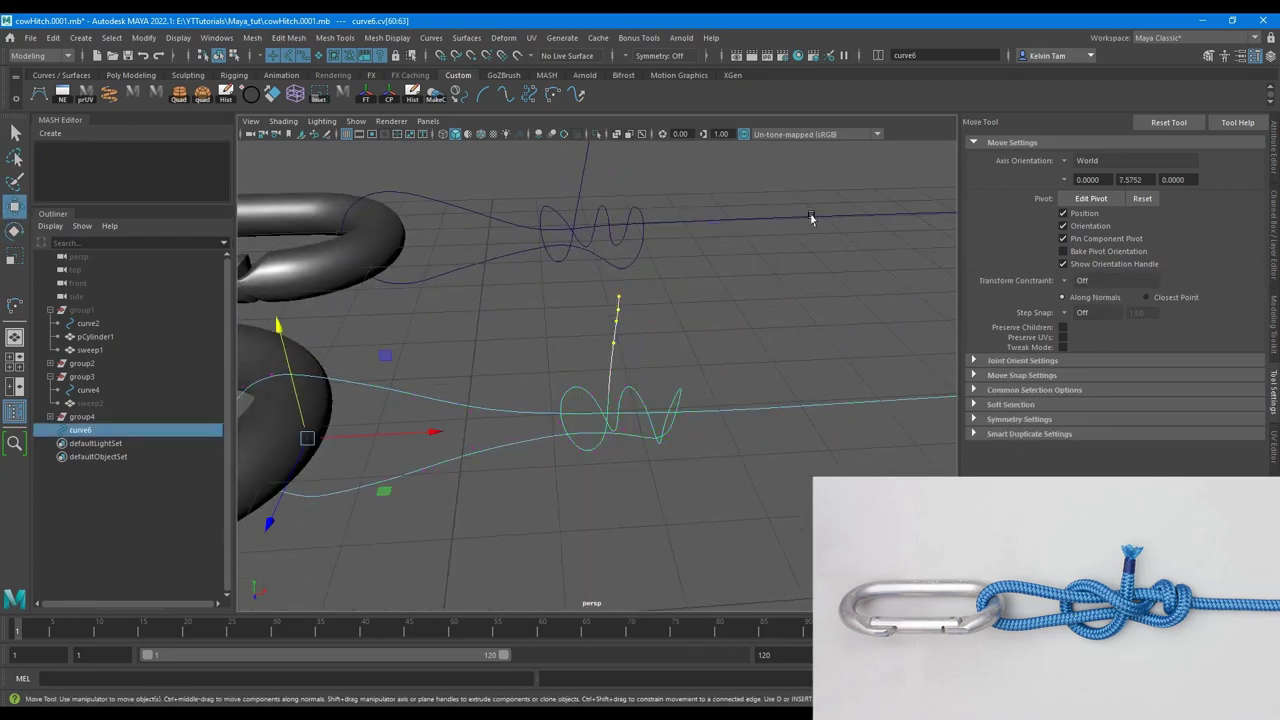
- Adjust the control vertices at the far tip of the combined curve's long straight end
left_click_drag(811, 218, 757, 363, "alt")
key("F8")
left_click_drag(836, 365, 917, 384)
key("F8")
left_click(894, 276)
- Rebuild the combined curve uniformly with 68 spans and cubic degree, and check its control vertex distribution
left_click_drag(618, 357, 650, 402)
left_click_drag(650, 402, 602, 334, "alt")
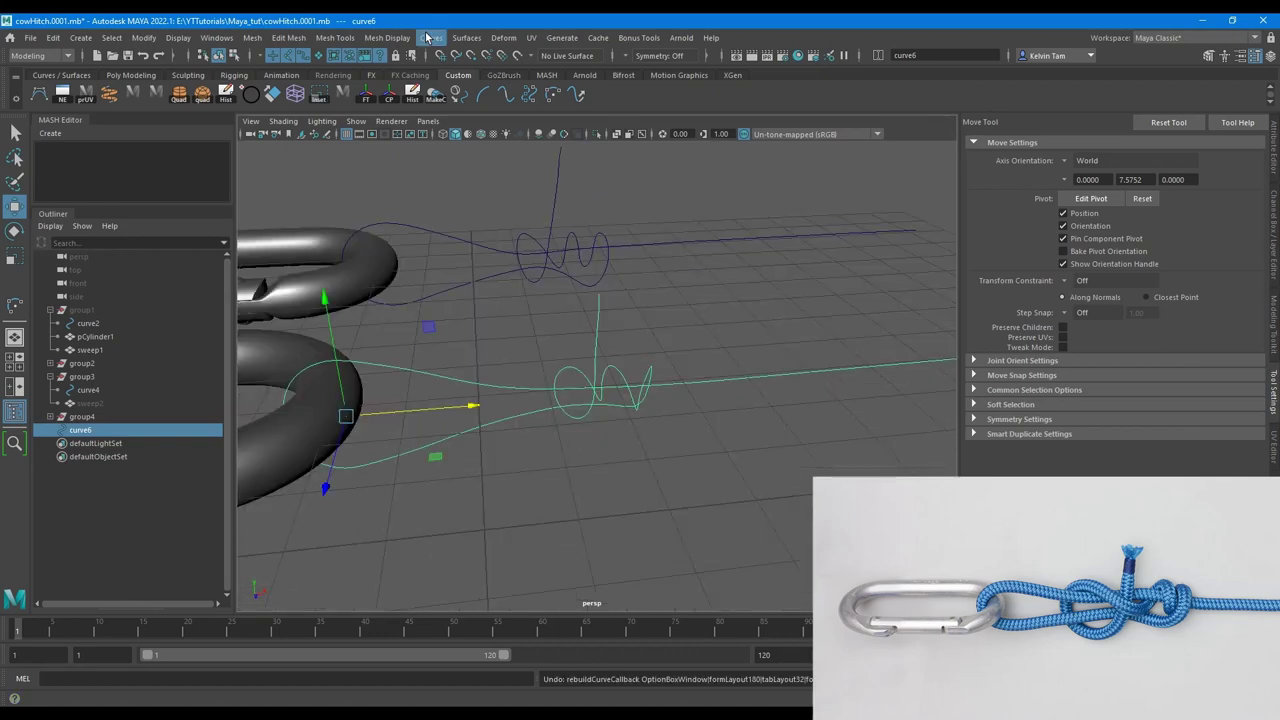
left_click(430, 37)
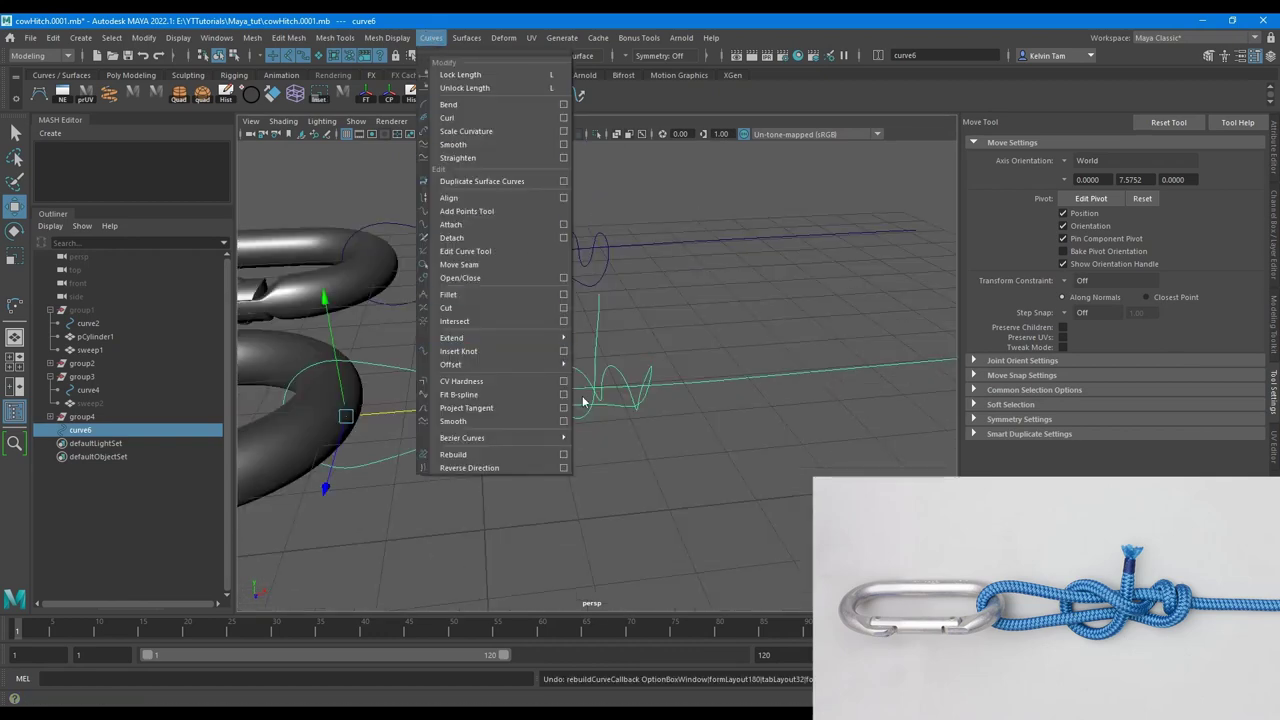
left_click(566, 455)
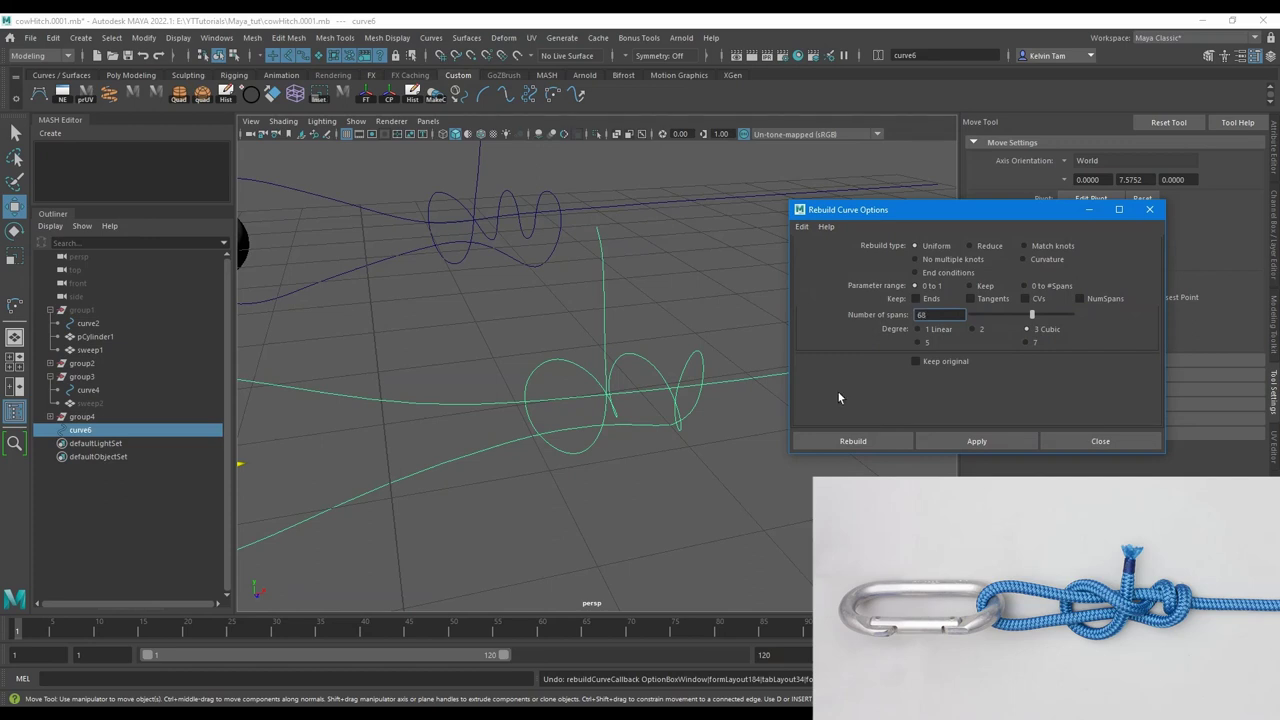
left_click(839, 442)
right_click_drag(699, 431, 514, 368)
left_click_drag(690, 409, 682, 427, "alt")
right_click_drag(586, 378, 680, 316)
left_click(734, 286)
scroll(752, 340, "down", 6)
left_click_drag(771, 394, 694, 383, "alt")
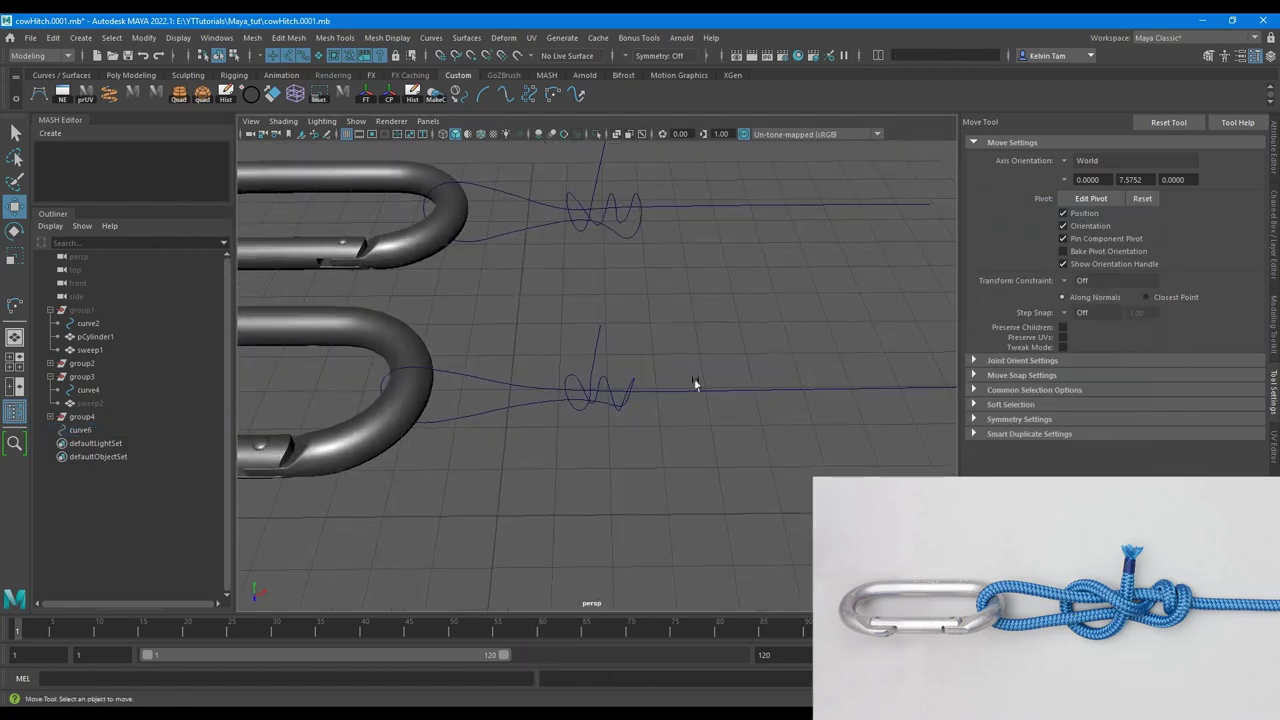
- Create a sweep mesh from the rebuilt curve with Start to End interpolation, 50 steps and a Scale Profile of 0.516
left_click_drag(688, 435, 641, 348)
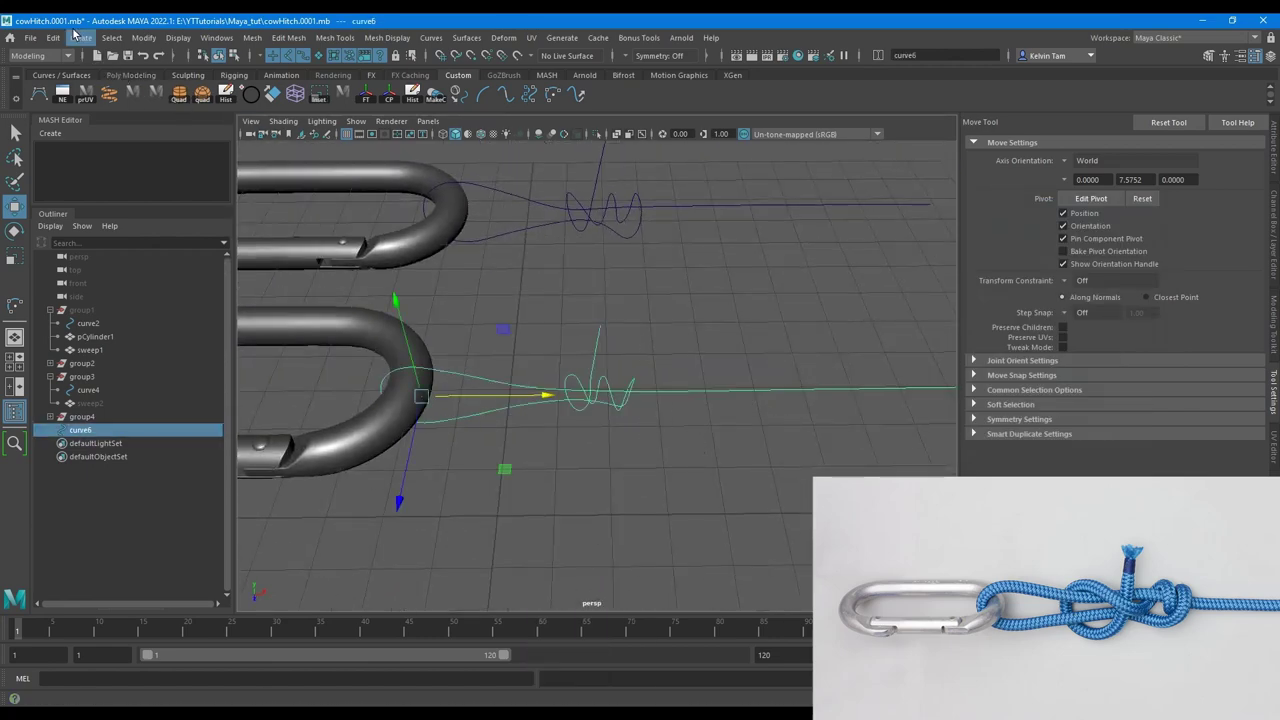
left_click(80, 40)
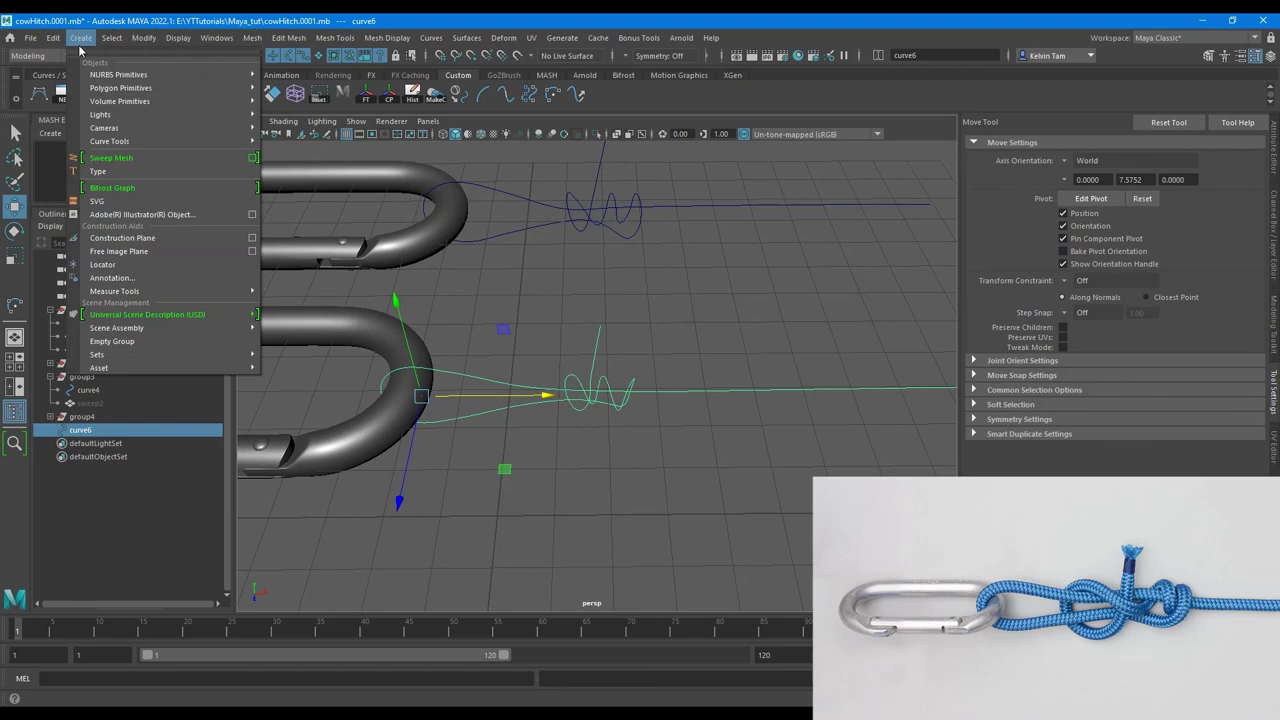
left_click(111, 157)
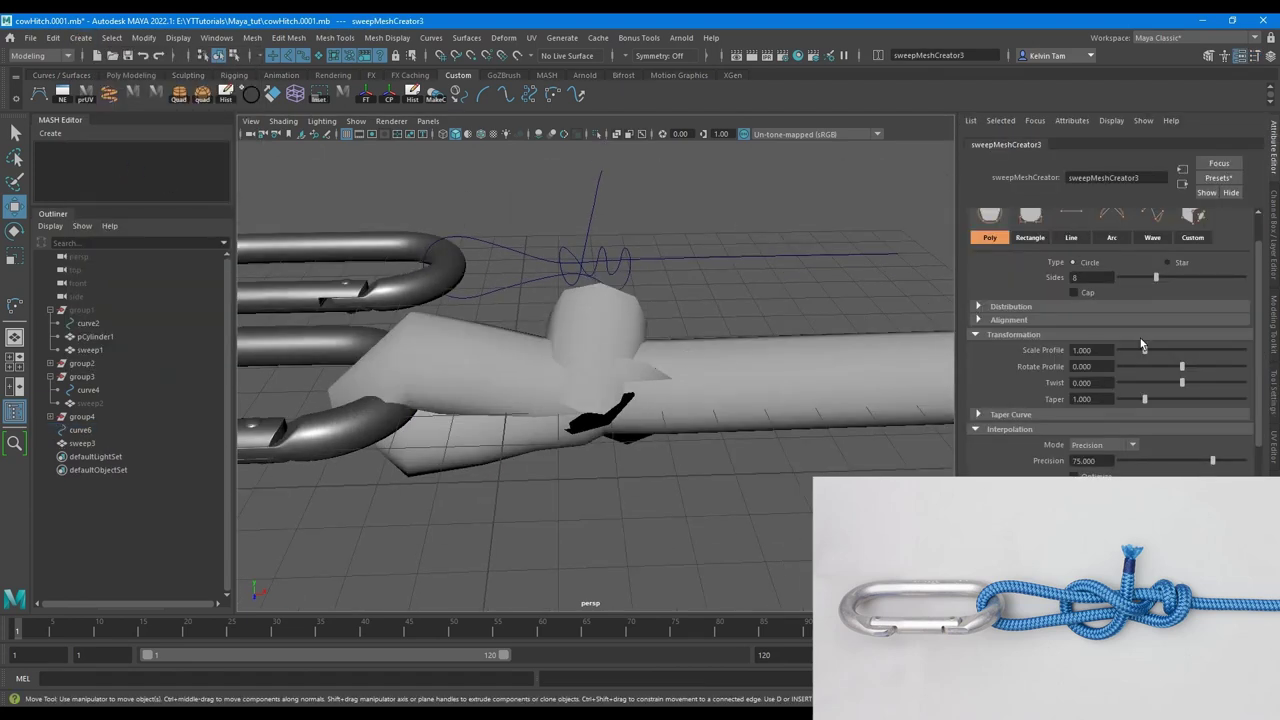
left_click(1133, 446)
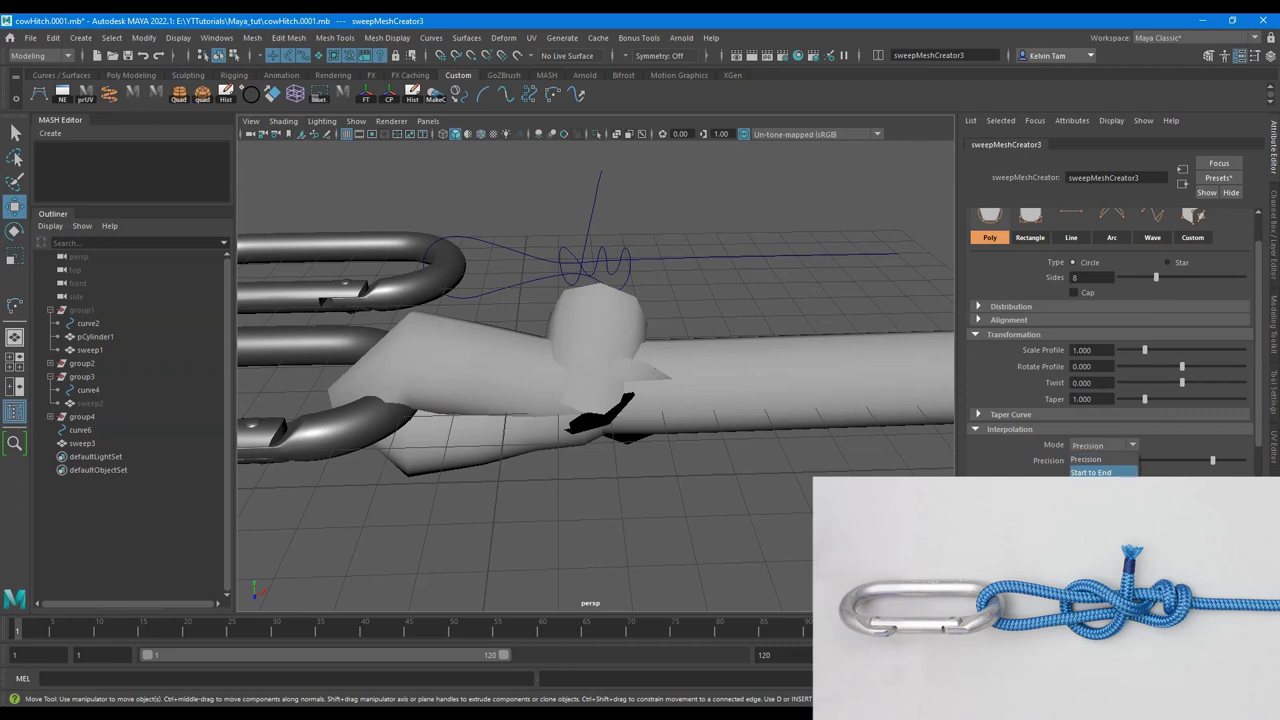
left_click(1091, 472)
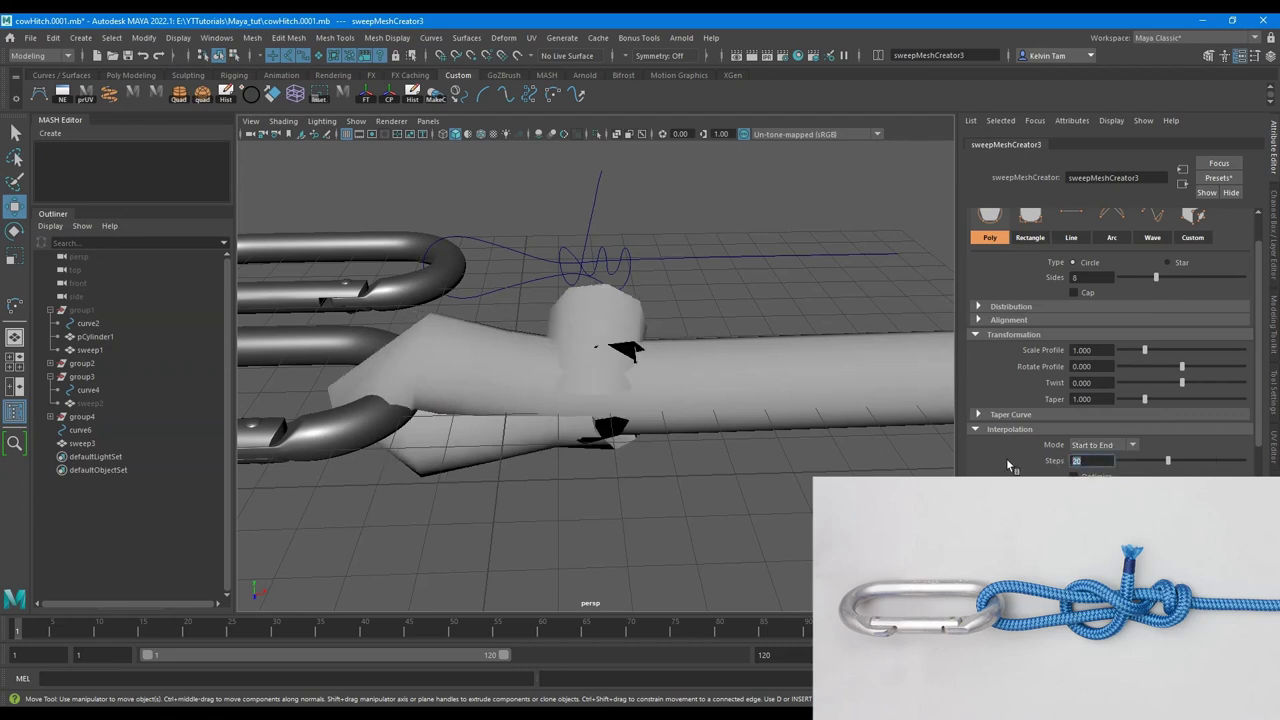
type("50")
key("Return")
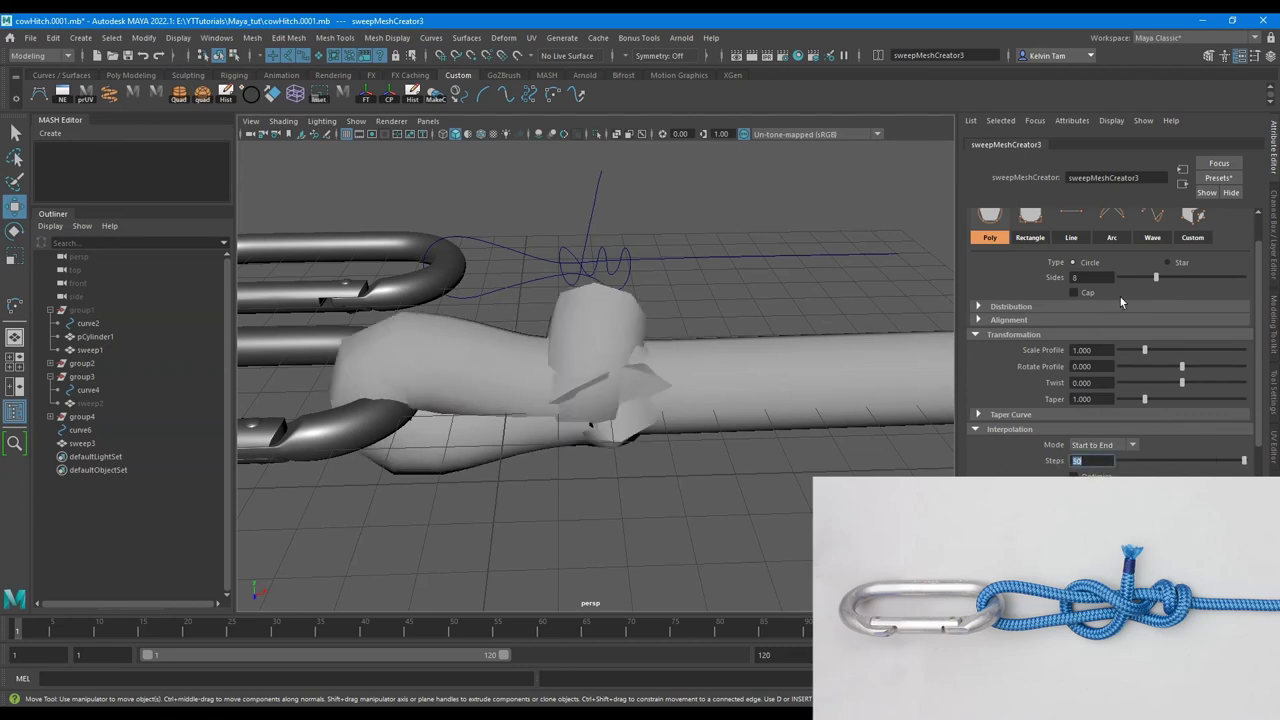
left_click_drag(1140, 349, 1133, 350)
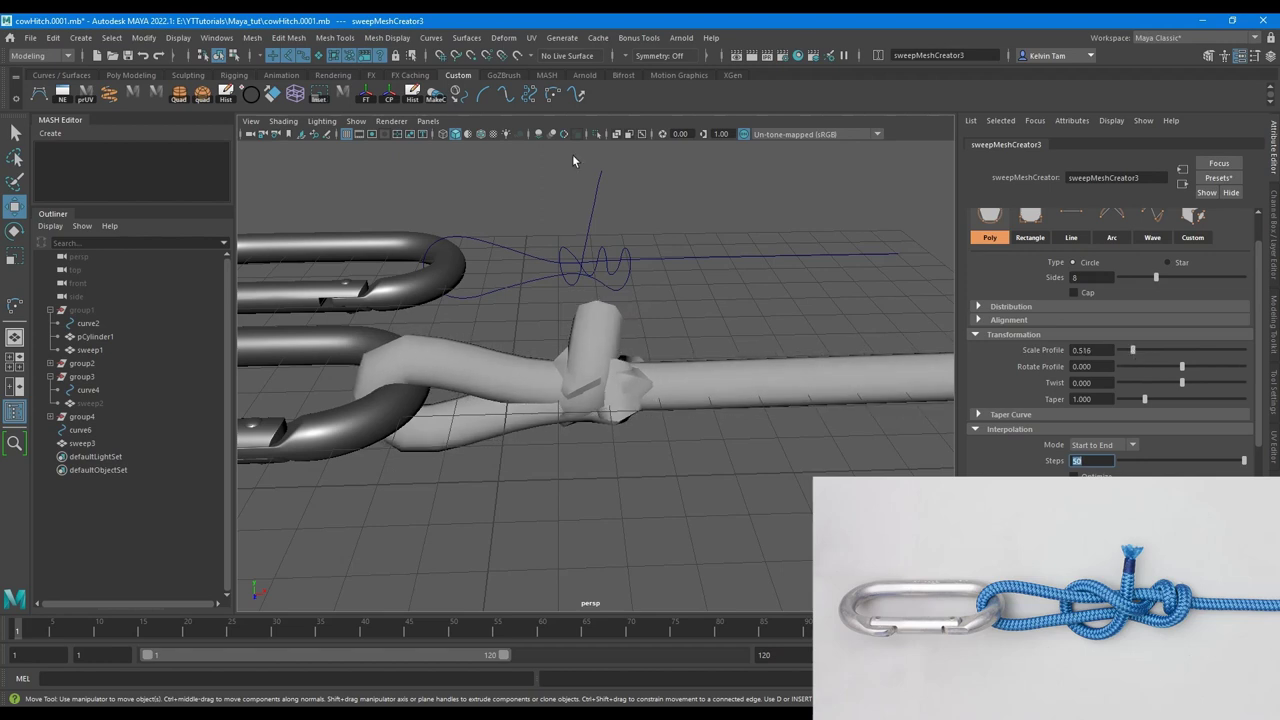
- Show wireframe on shaded and raise the new sweep mesh's interpolation steps to 60, then 85
left_click(480, 134)
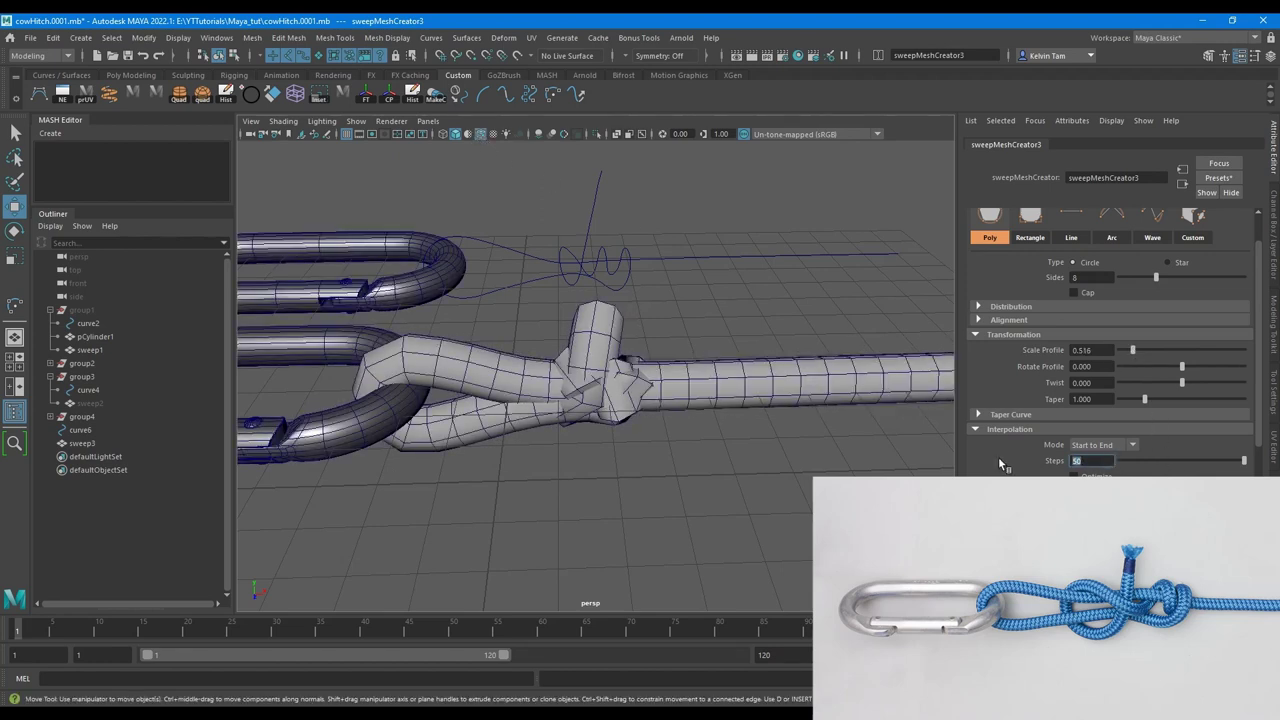
type("60")
key("Return")
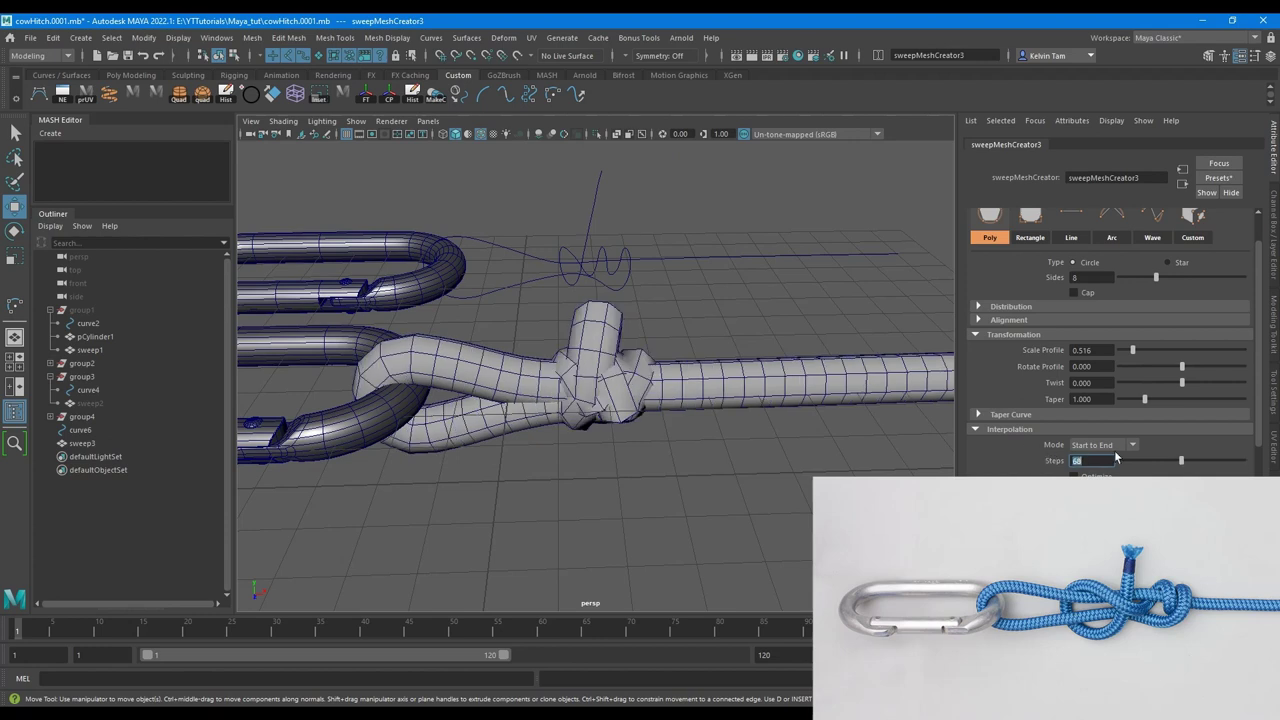
left_click_drag(1185, 458, 1195, 462)
- Thin the new rope by setting the sweep mesh's Scale Profile to 0.2
left_click_drag(1132, 349, 1126, 351)
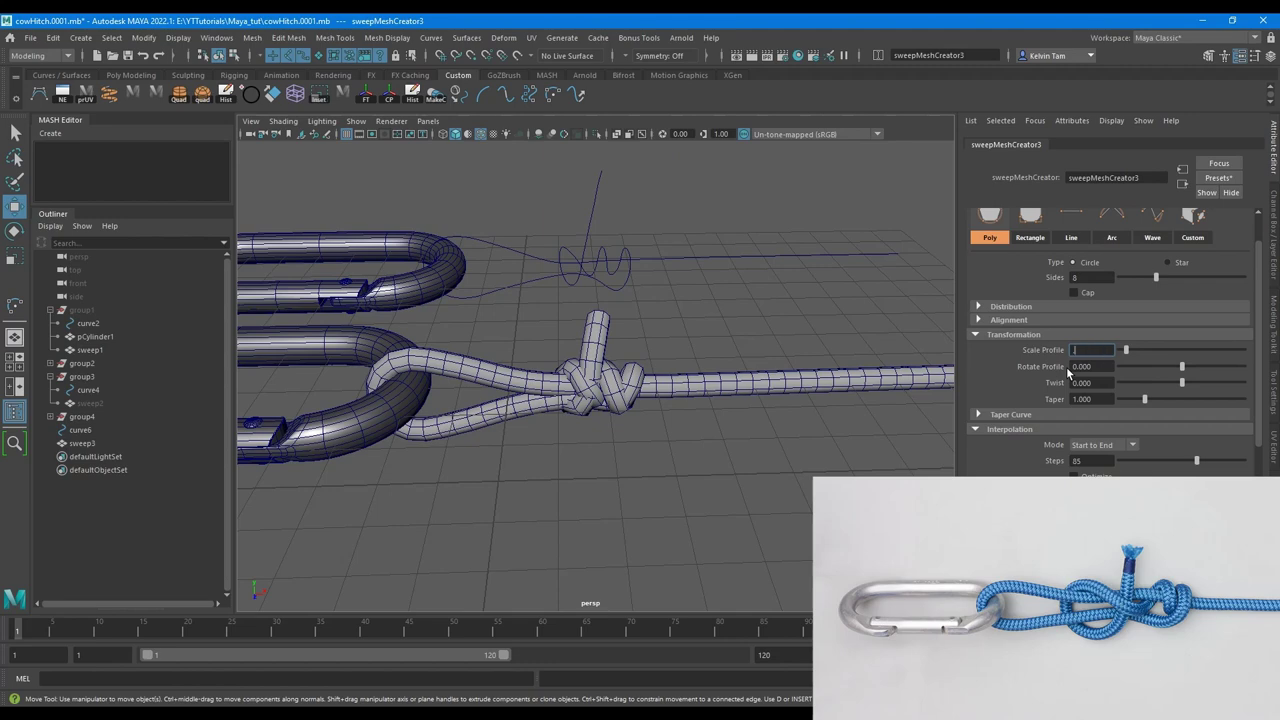
type(".2")
key("Return")
left_click_drag(660, 402, 655, 432, "alt")
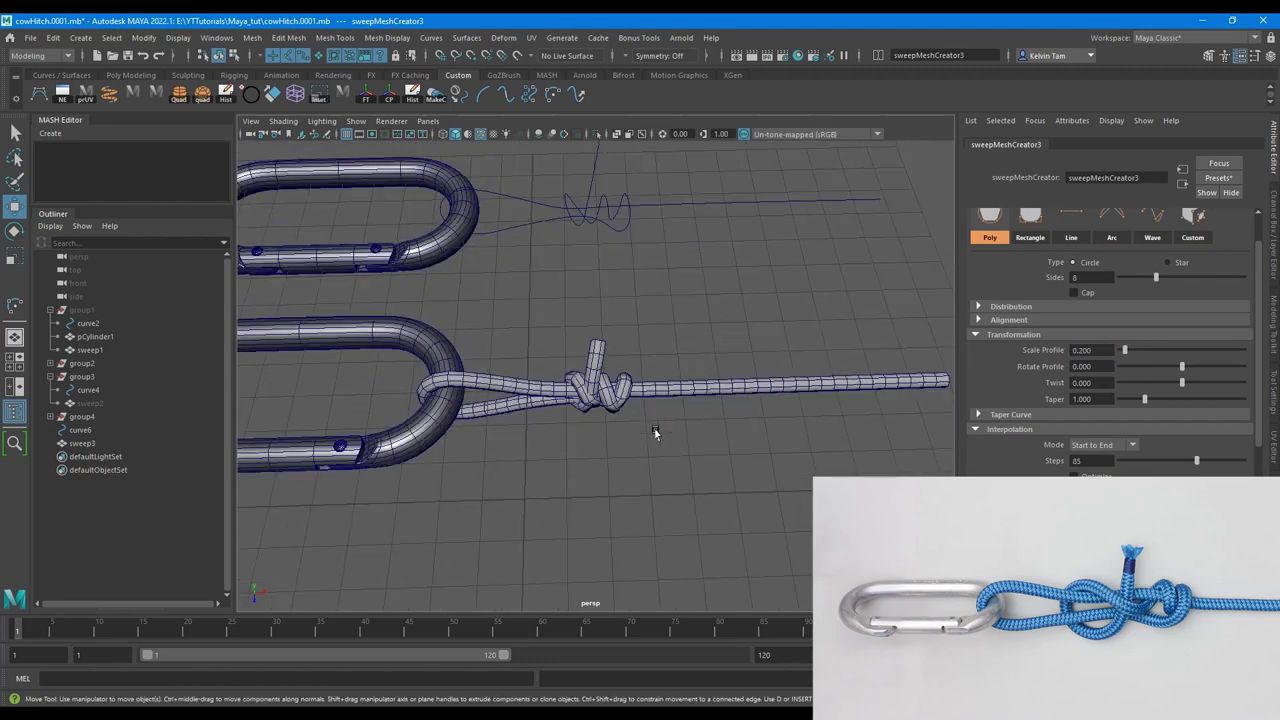
- Unhide the finished rope mesh sweep2 and compare it with the new knot
left_click(92, 404)
key("shift+h")
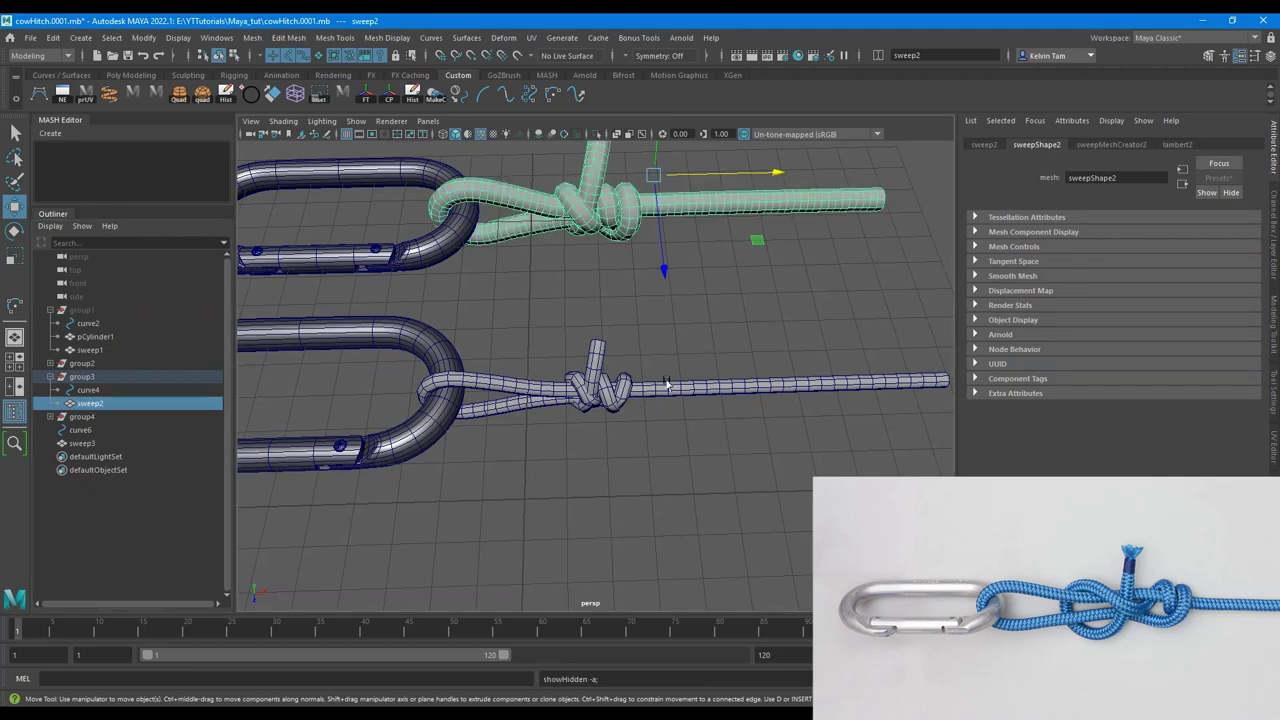
left_click(686, 443)
left_click_drag(686, 443, 634, 393, "alt")
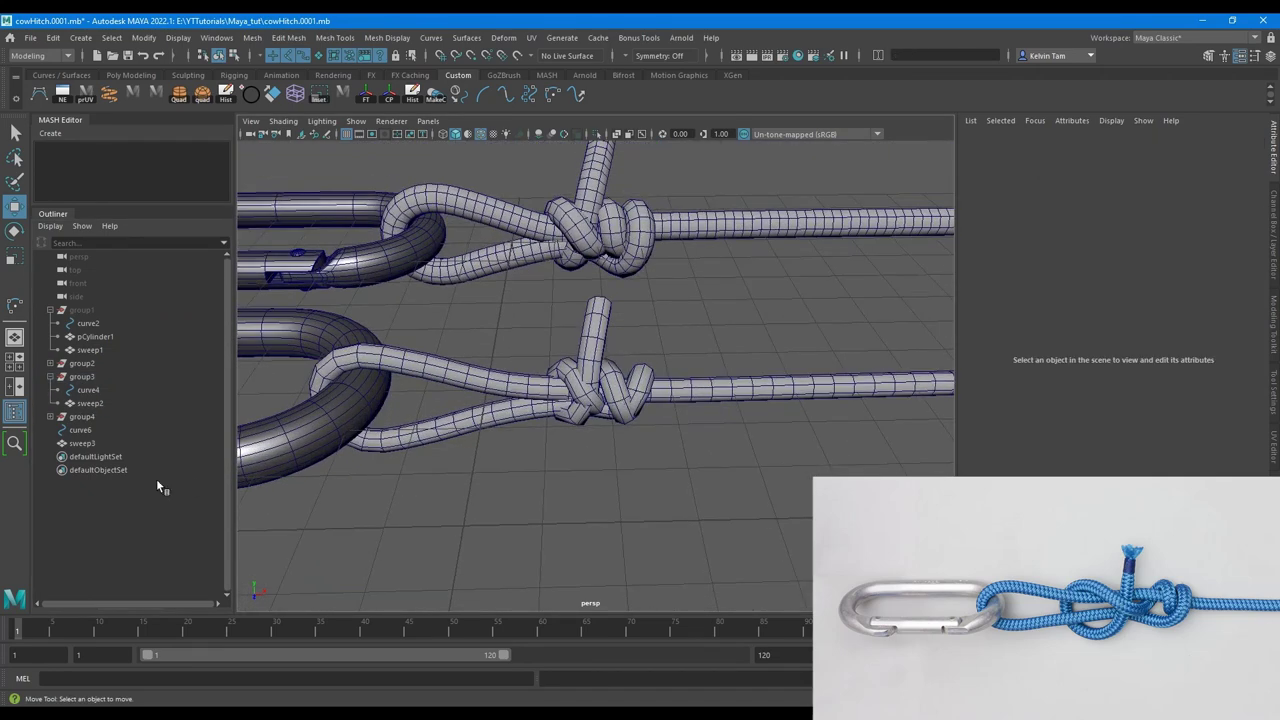
- Select curve6 under the new rope, turn on X-ray display and show the curve's control vertices around the knot
left_click(80, 429)
key("r")
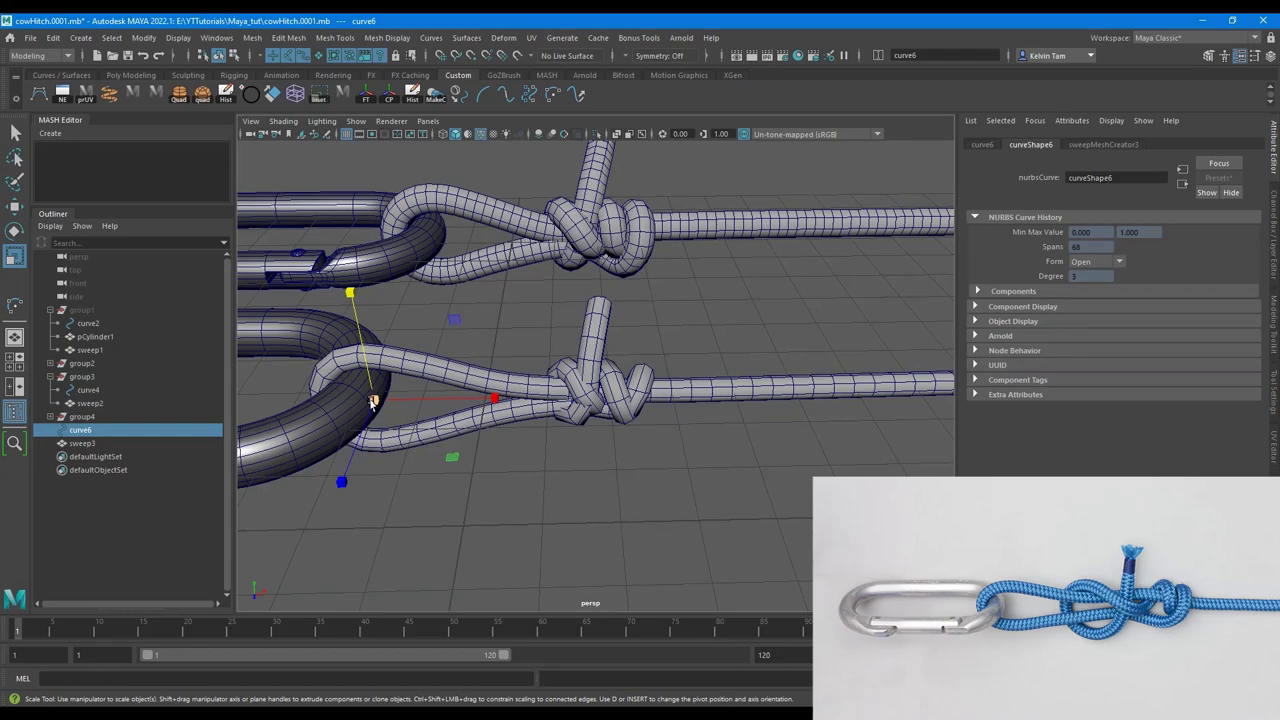
left_click(618, 135)
scroll(729, 323, "up", 5)
left_click(729, 323)
left_click_drag(704, 441, 686, 473, "alt")
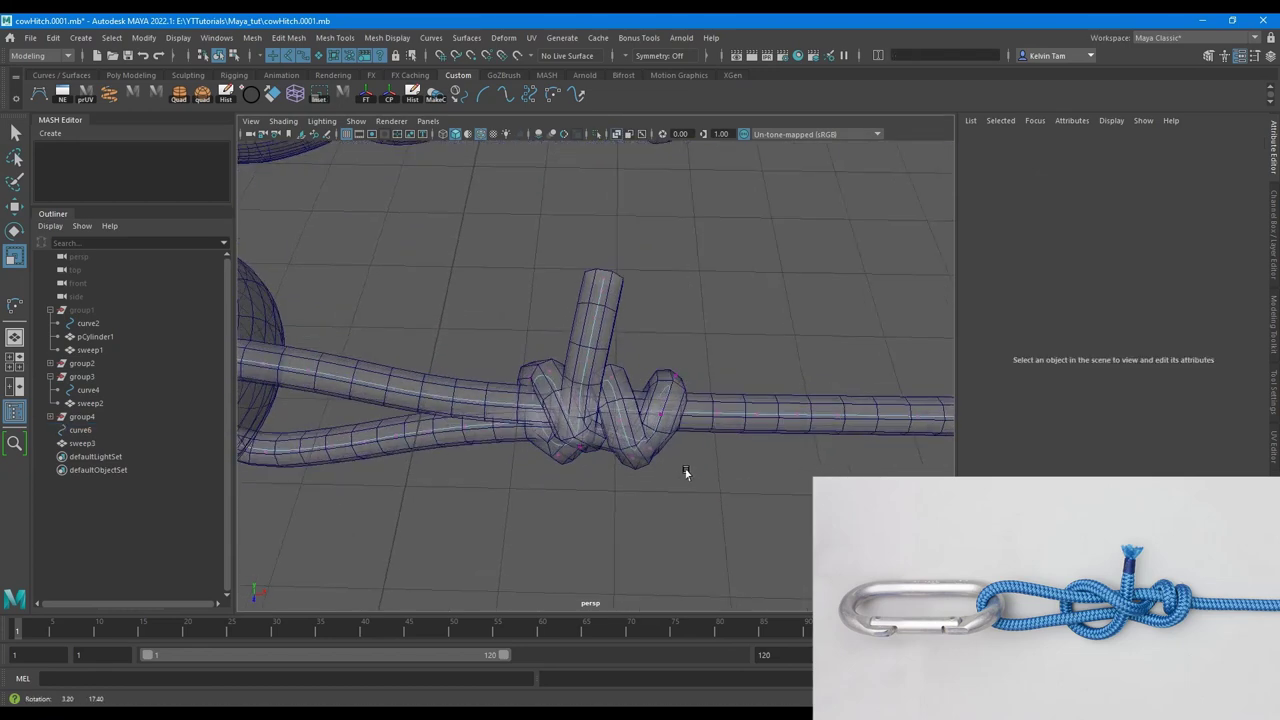
- Select the coils' control vertices on curve6, scale them by about 1.073 in Y and Z, and turn X-ray display off
left_click(676, 375)
left_click_drag(600, 370, 554, 386, "shift")
left_click_drag(554, 386, 548, 435, "alt")
mouse_move(671, 478)
left_mouse_down("alt")
mouse_move(626, 446)
mouse_move(620, 491)
mouse_move(668, 472)
mouse_move(716, 493)
mouse_move(648, 468)
left_mouse_up("alt")
left_click_drag(684, 474, 715, 448, "alt")
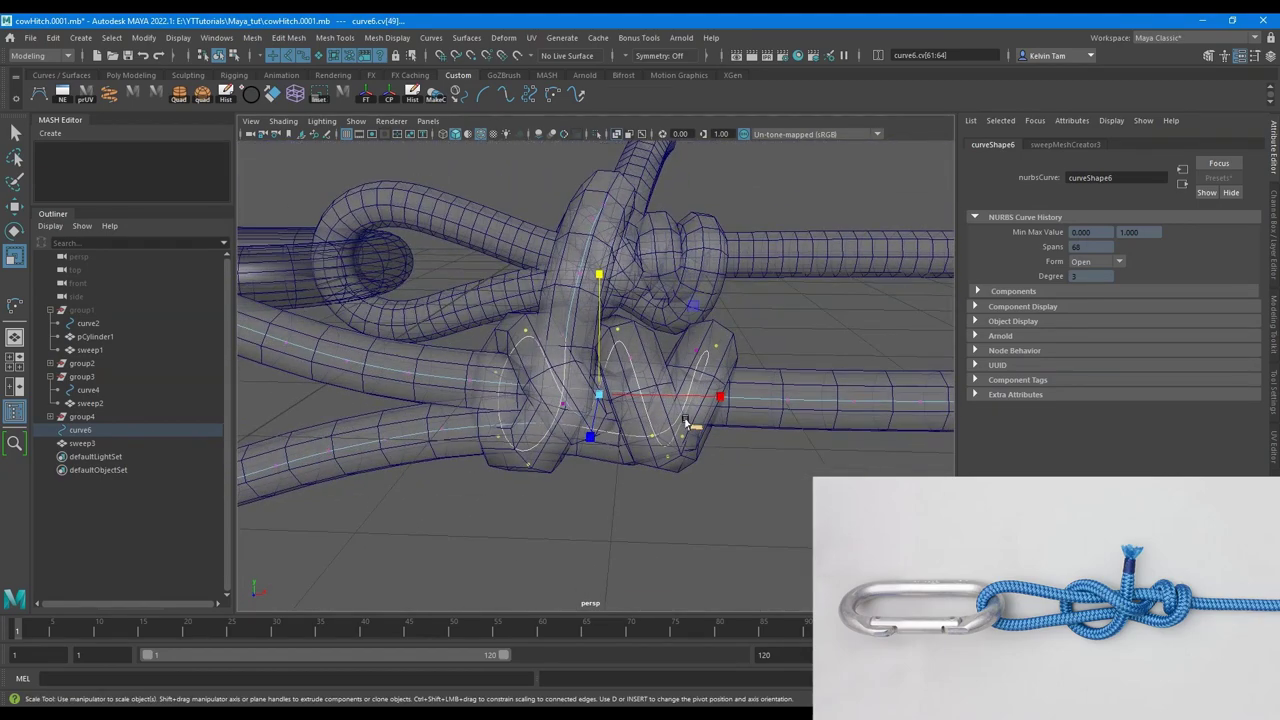
left_click_drag(670, 340, 727, 396, "alt")
scroll(740, 389, "down", 2)
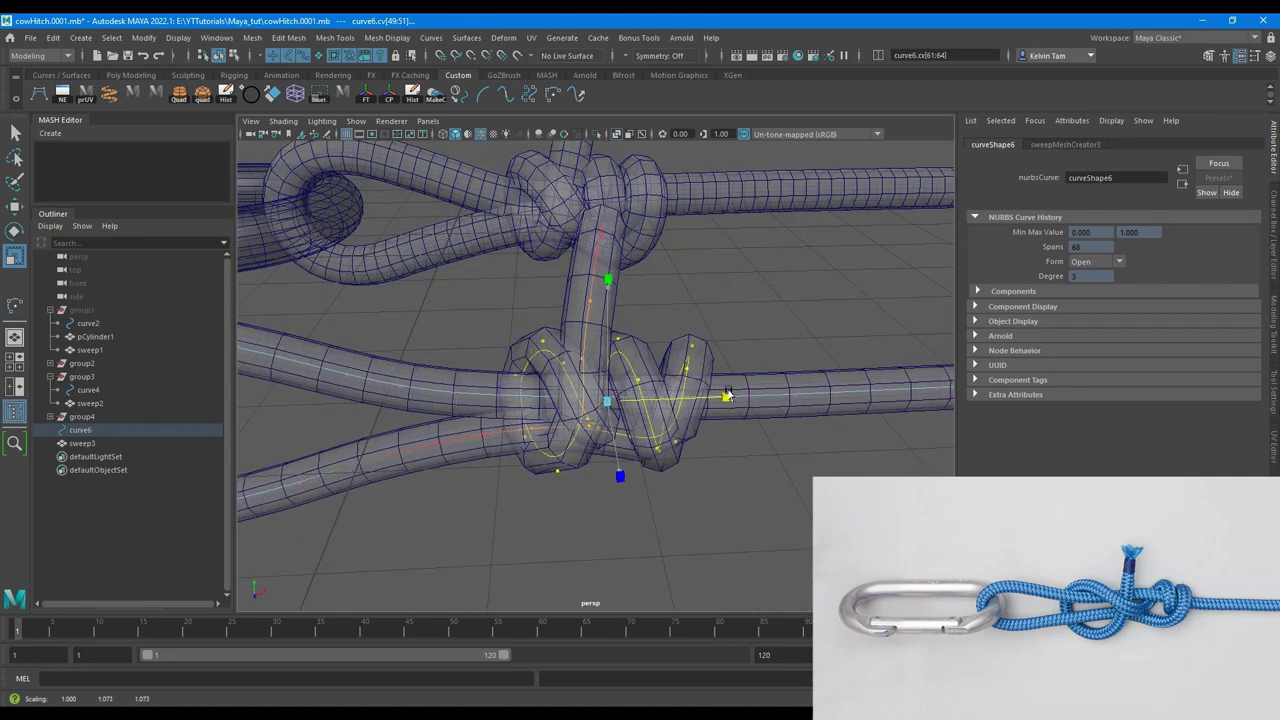
left_click(617, 136)
scroll(708, 288, "down", 2)
mouse_move(712, 290)
left_mouse_down("alt")
mouse_move(728, 428)
mouse_move(726, 287)
left_mouse_up("alt")
left_click(726, 286)
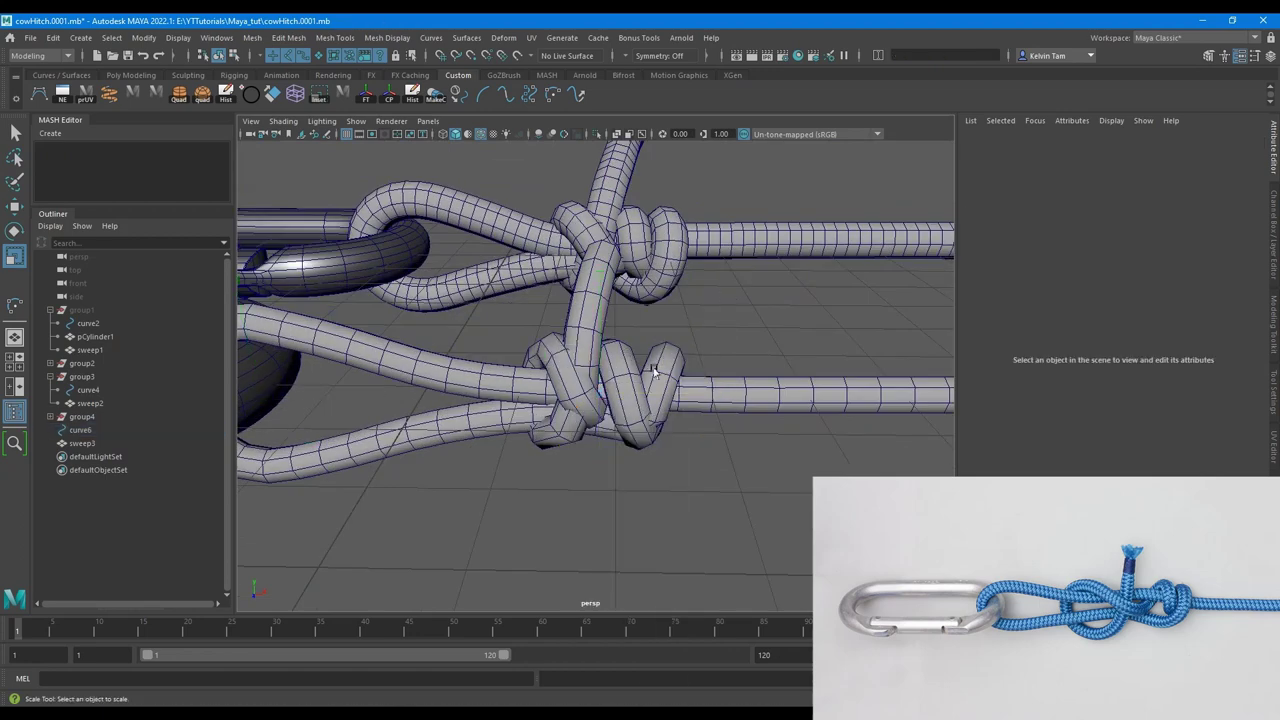
- Make surfaces selectable again and set the new rope sweep mesh's interpolation steps to 140
left_click(317, 56)
left_click(592, 318)
left_click(1125, 147)
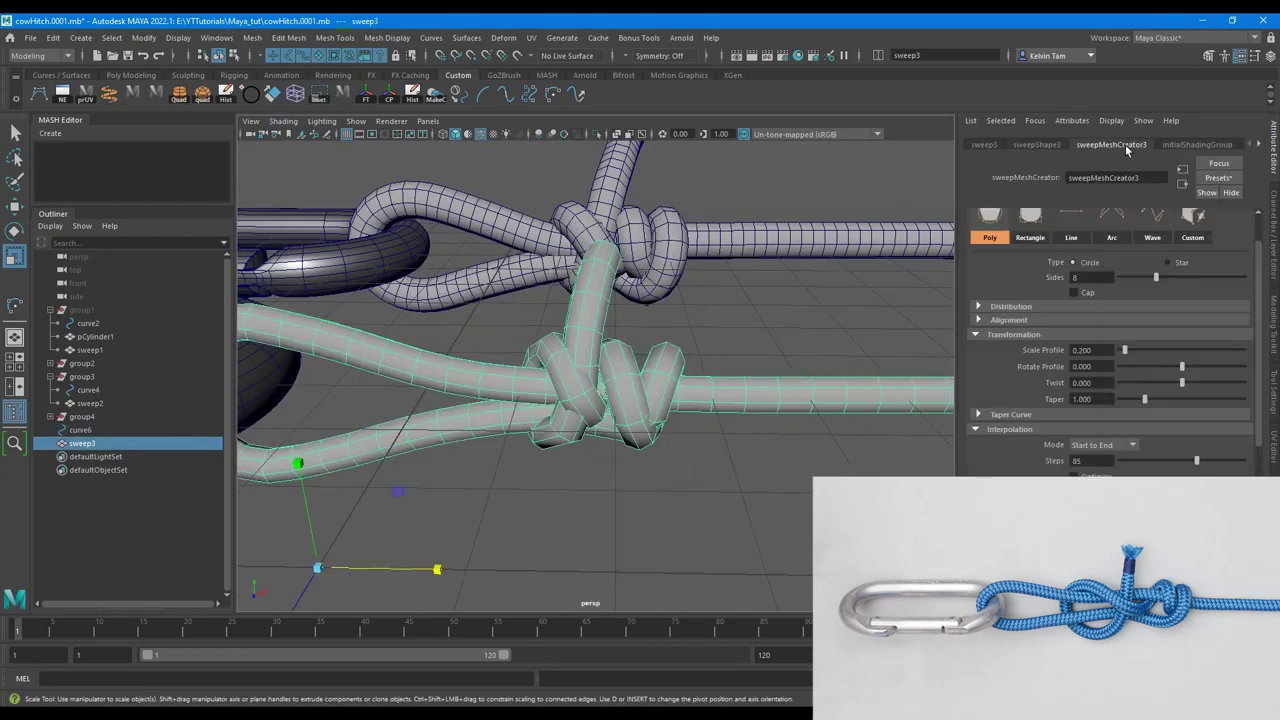
left_click_drag(1196, 461, 1254, 464)
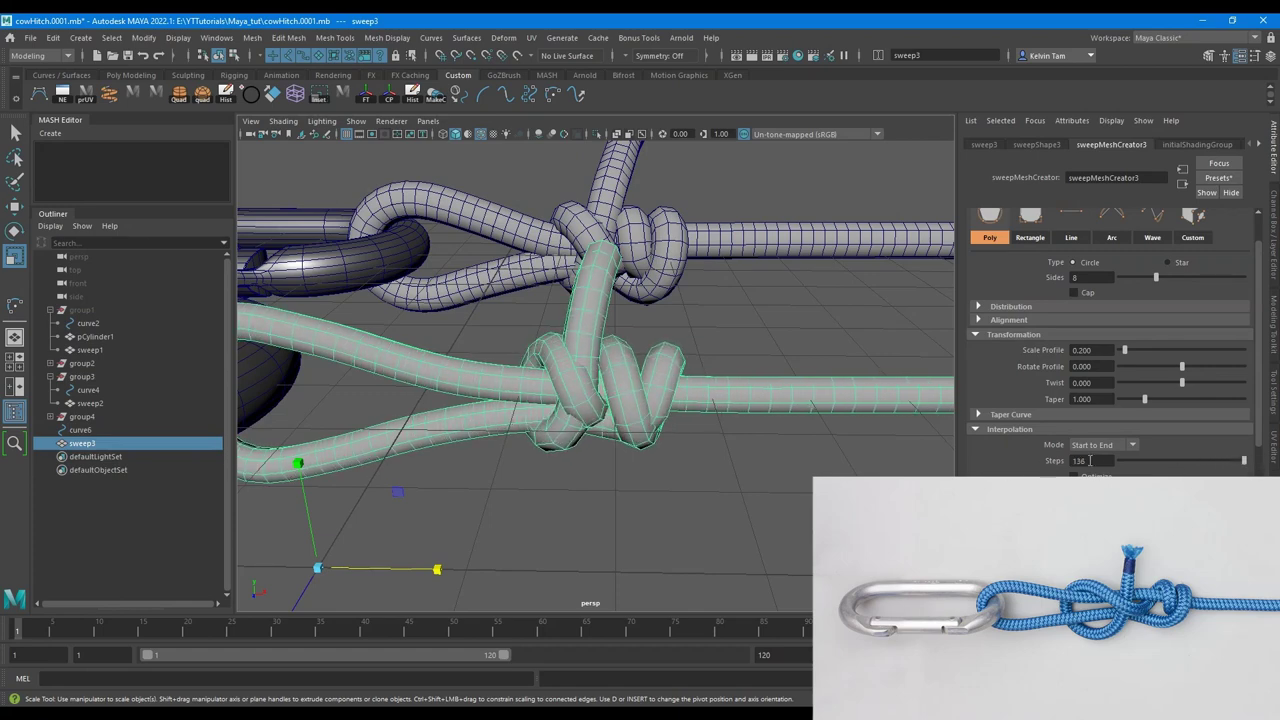
type("140")
key("Return")
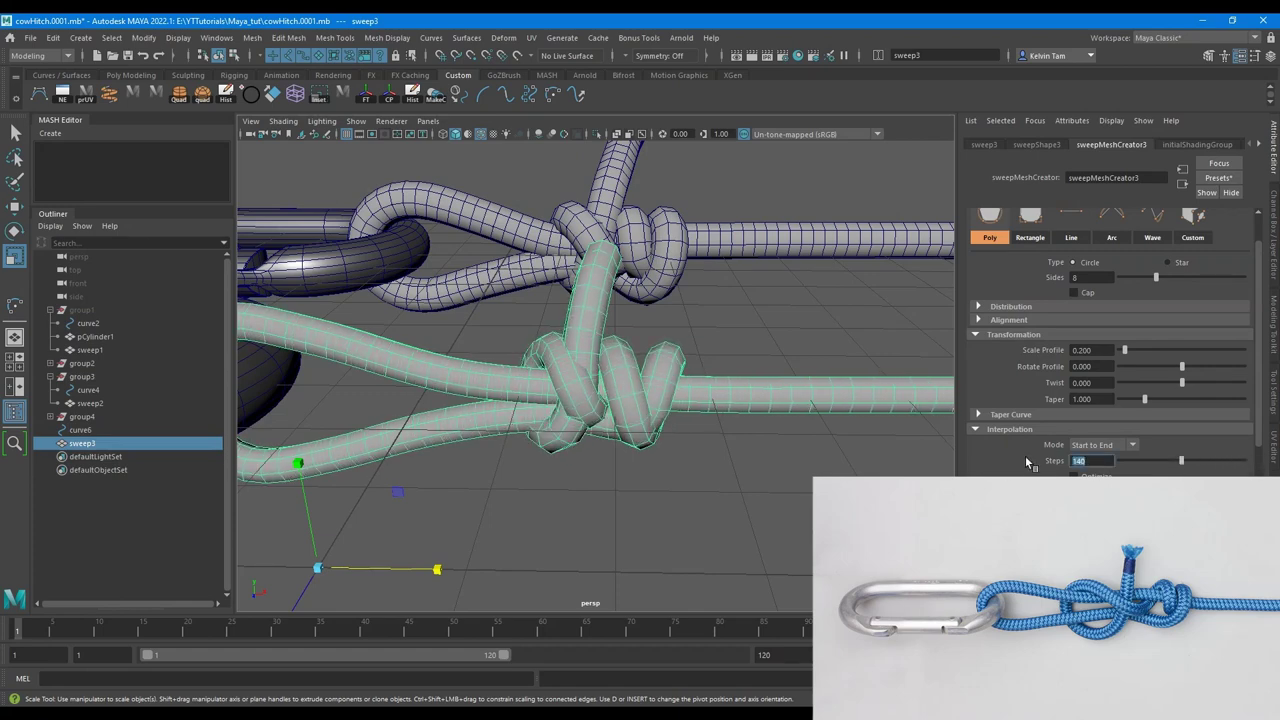
- Select curve6, turn on X-ray display and show its control vertices around the coils in shaded view
left_click_drag(654, 348, 639, 387, "alt")
left_click(100, 432)
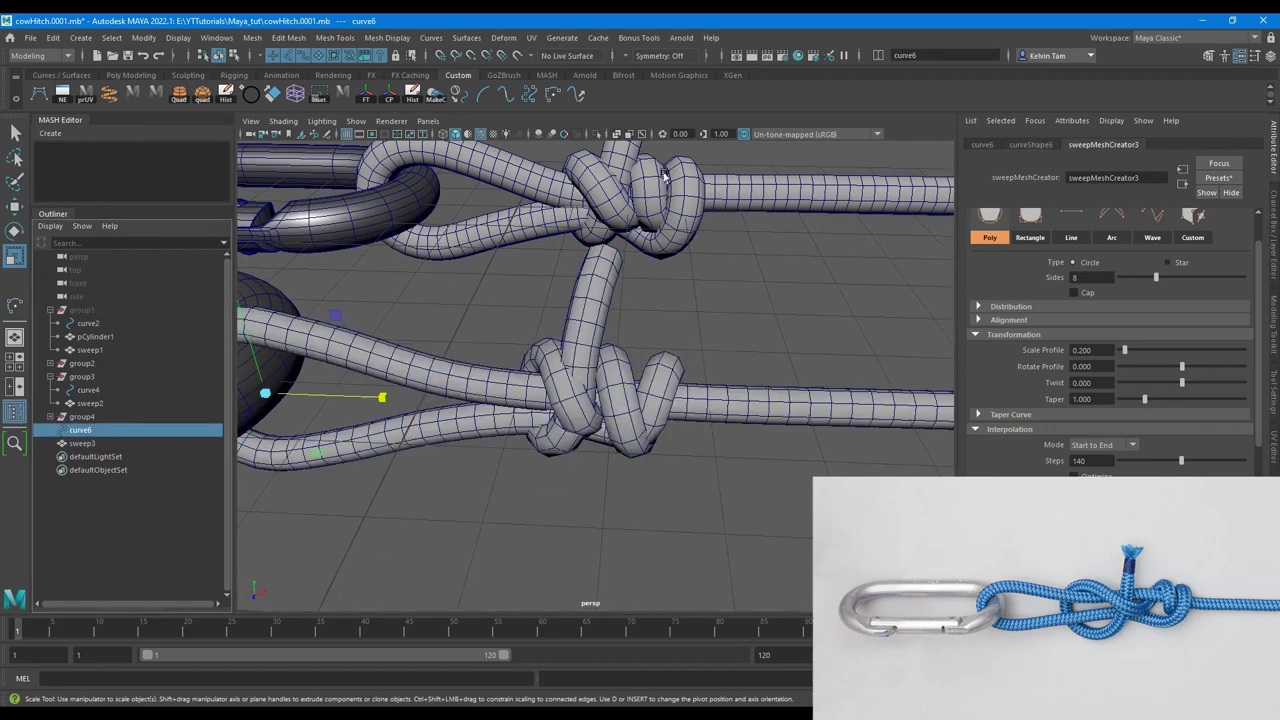
left_click(619, 135)
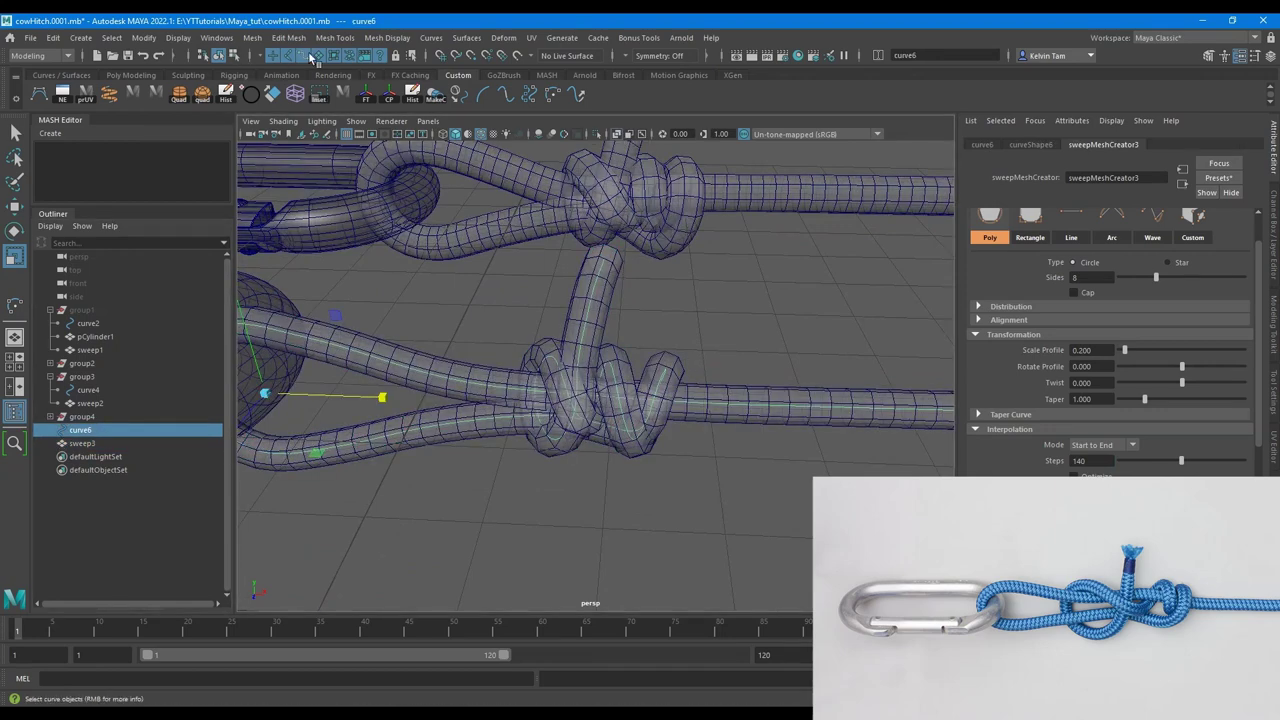
right_click(758, 346)
left_click(758, 346)
mouse_move(568, 363)
right_mouse_down("alt")
mouse_move(620, 362)
mouse_move(557, 356)
right_mouse_up("alt")
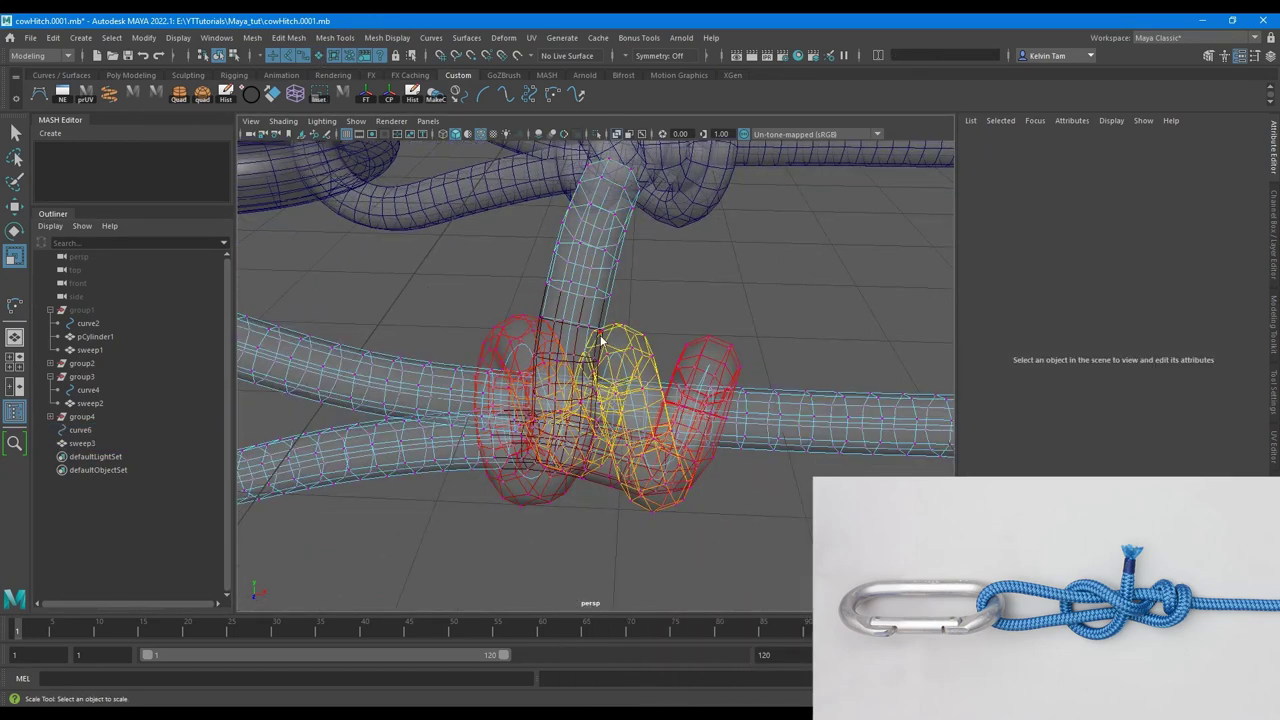
key("5")
right_click_drag(733, 296, 637, 290)
- Move the control vertex at the top of curve6's first coil along X toward the carabiner with soft selection, and turn X-ray off
left_click(504, 321)
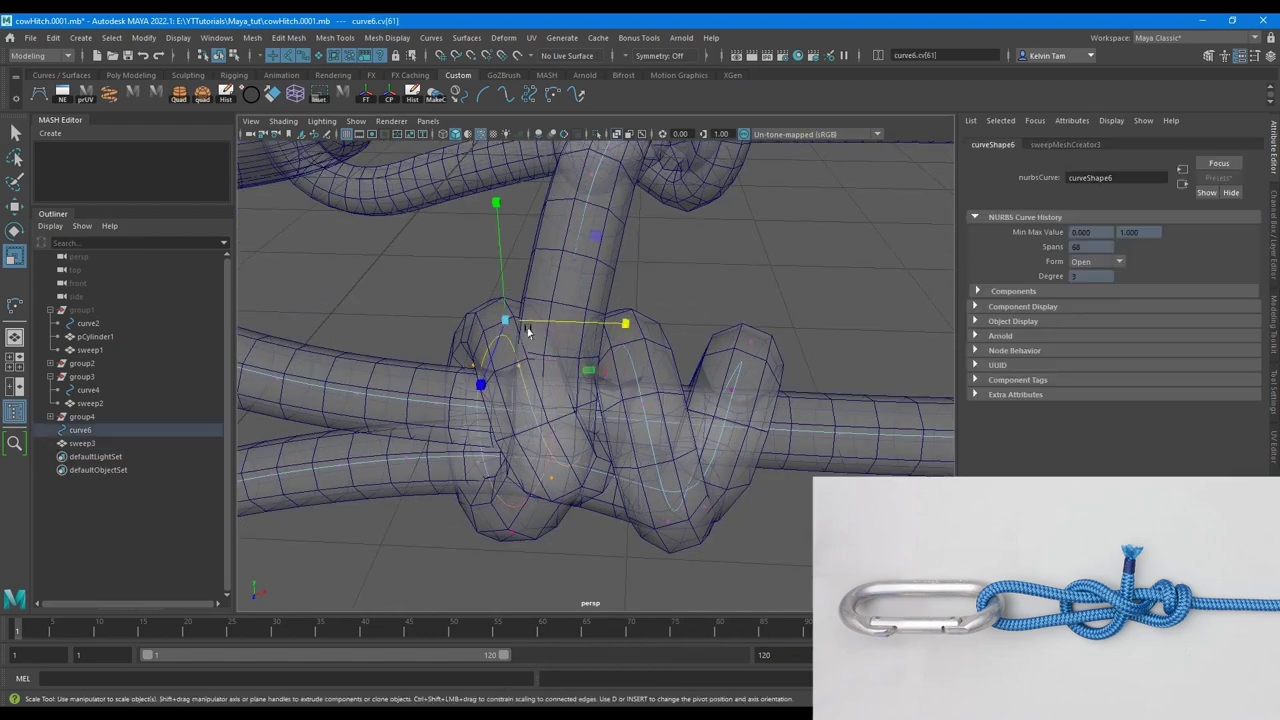
key("w")
left_click_drag(625, 323, 273, 330)
key("b")
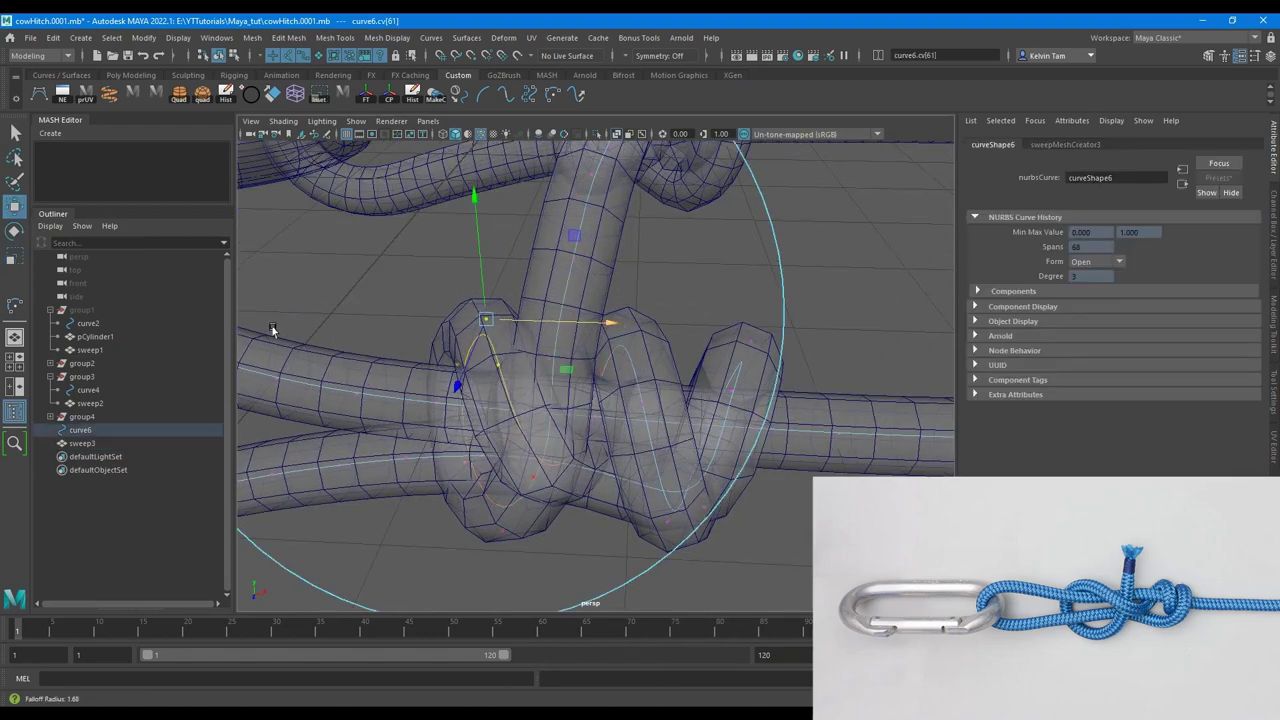
left_click_drag(603, 322, 576, 322)
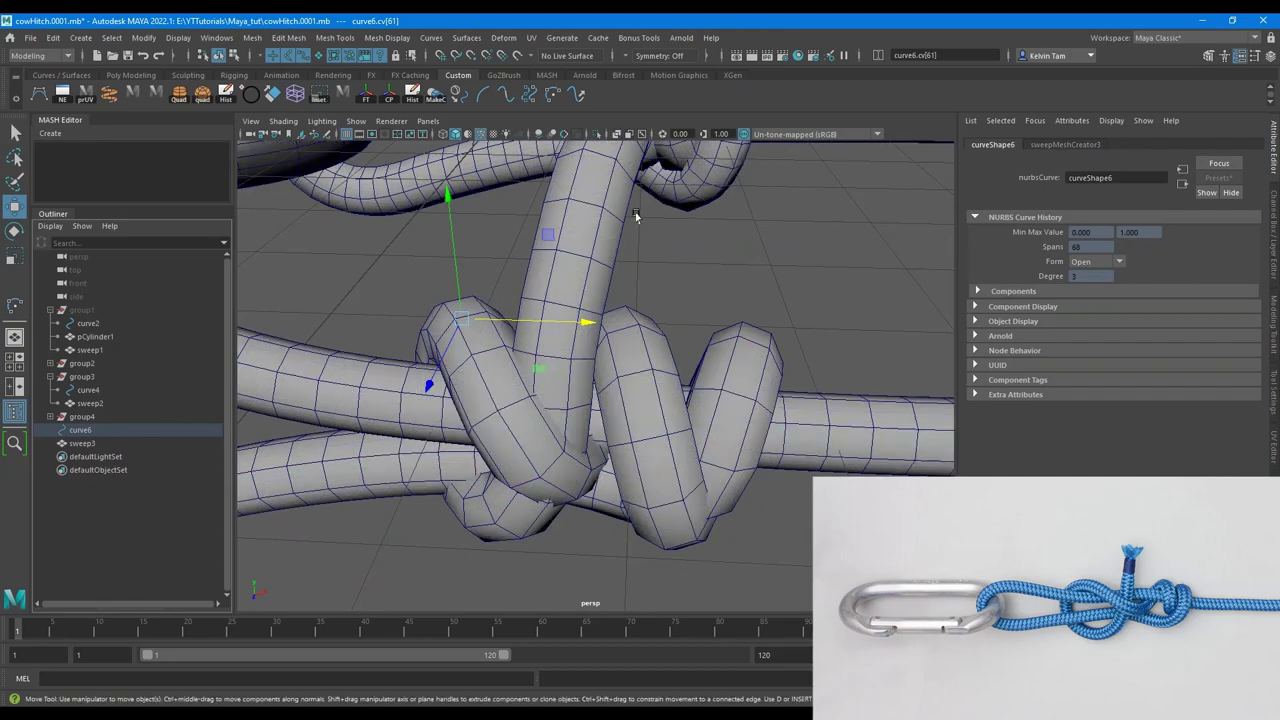
right_click_drag(636, 216, 609, 369, "alt")
- Reposition the control vertices along the bottom and inner side of the first coil, checking them in wireframe and shaded display
key("4")
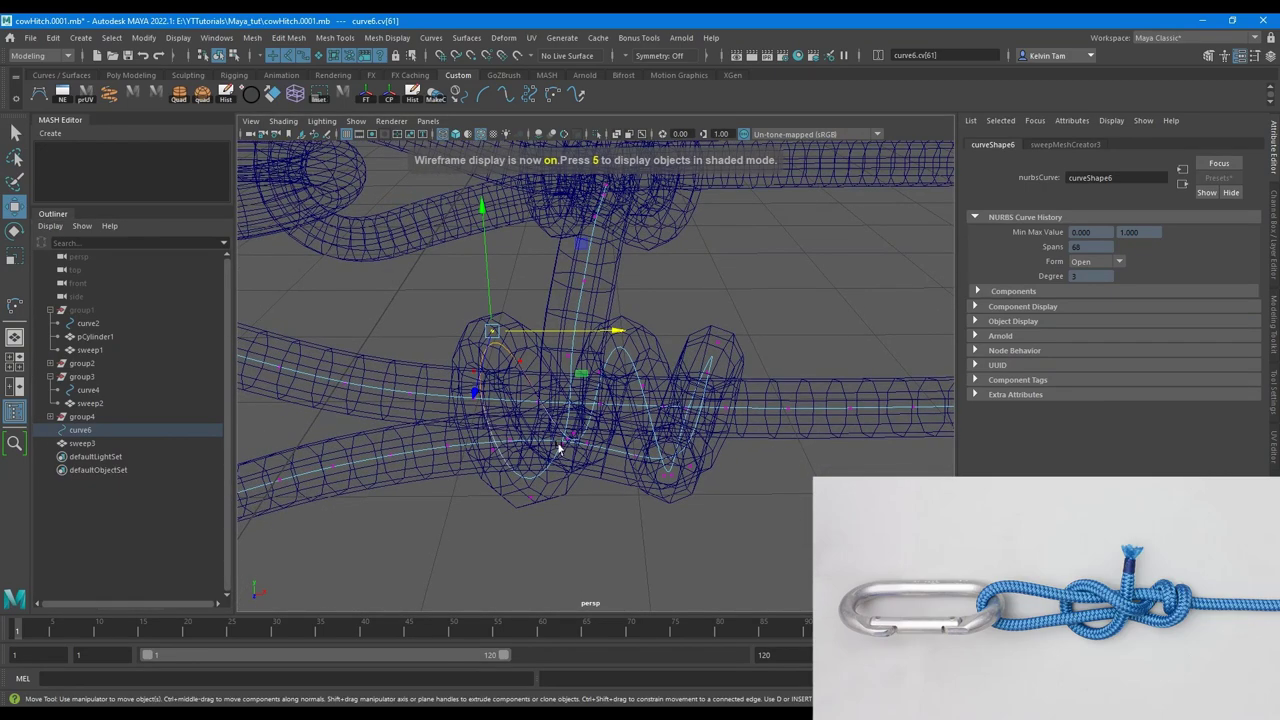
left_click(541, 493)
left_click_drag(536, 528, 531, 574)
key("5")
mouse_move(566, 442)
left_mouse_down("alt")
mouse_move(575, 495)
mouse_move(574, 480)
mouse_move(655, 432)
mouse_move(642, 460)
left_mouse_up("alt")
key("4")
left_click(660, 417)
key("5")
left_click_drag(662, 410, 641, 412)
- Move control vertex 62 near the top of the first coil along X and check the rope in shaded display
mouse_move(641, 412)
left_mouse_down("alt")
mouse_move(616, 458)
mouse_move(630, 448)
left_mouse_up("alt")
key("4")
left_click(499, 332)
left_click_drag(510, 342, 557, 380, "alt")
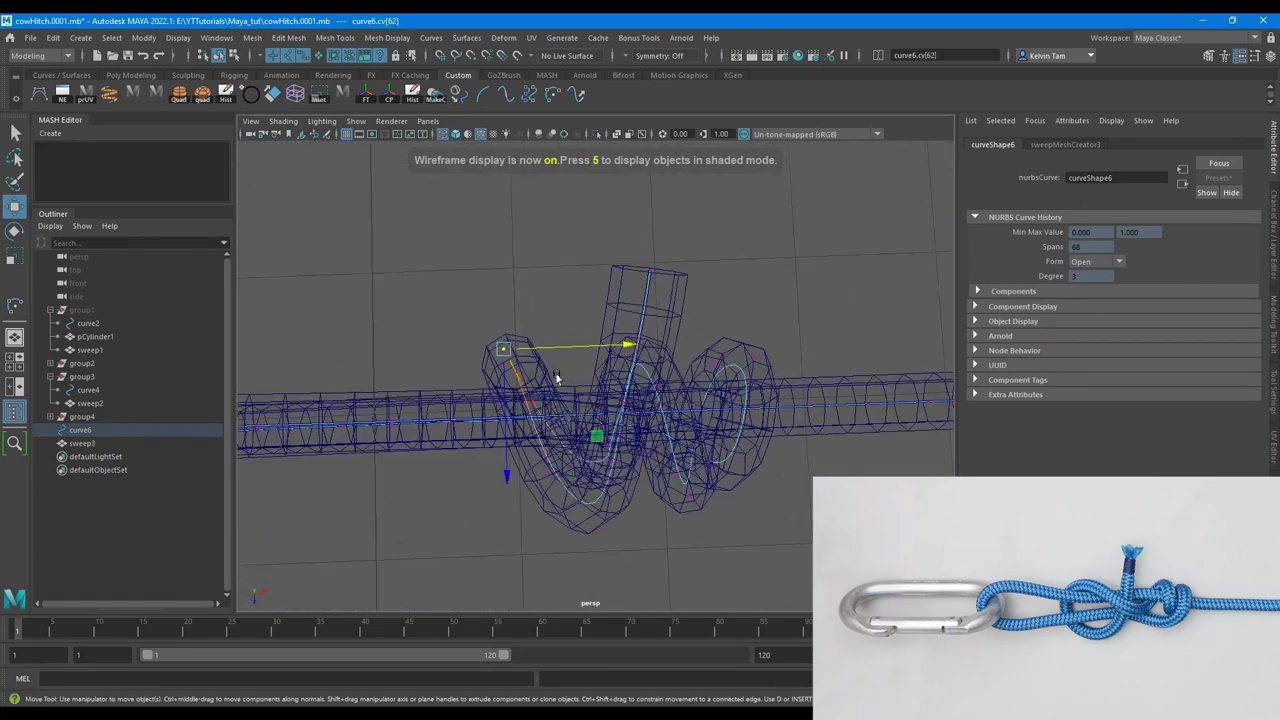
mouse_move(613, 348)
left_mouse_down()
mouse_move(586, 432)
mouse_move(622, 350)
mouse_move(620, 363)
mouse_move(720, 334)
left_mouse_up()
key("e")
key("w")
key("5")
scroll(620, 363, "up", 3)
- Adjust control vertex 56 at the top of the middle coil along X
key("4")
left_click(652, 332)
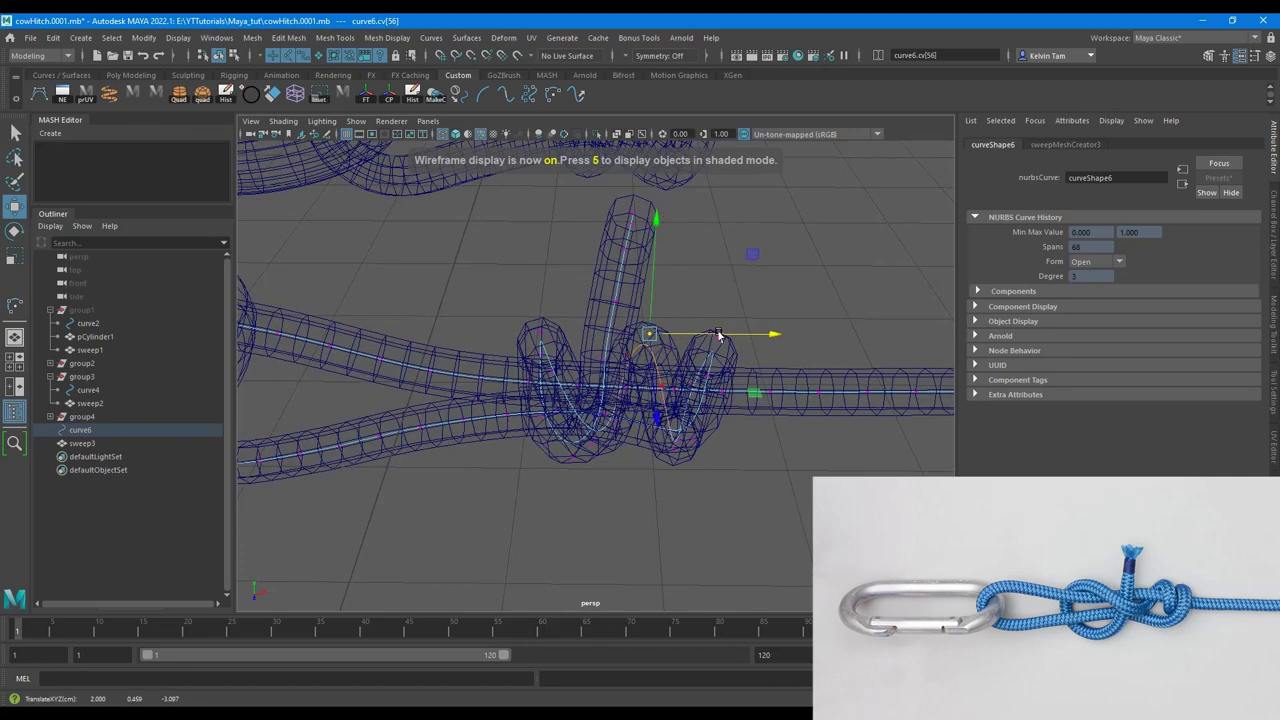
key("5")
- Adjust neighbouring control vertices on the underside of the coils, moving the one below the first coil vertically
mouse_move(690, 375)
left_mouse_down("alt")
mouse_move(655, 415)
mouse_move(683, 488)
mouse_move(681, 371)
mouse_move(640, 450)
left_mouse_up("alt")
key("4")
left_click(683, 466)
key("5")
key("4")
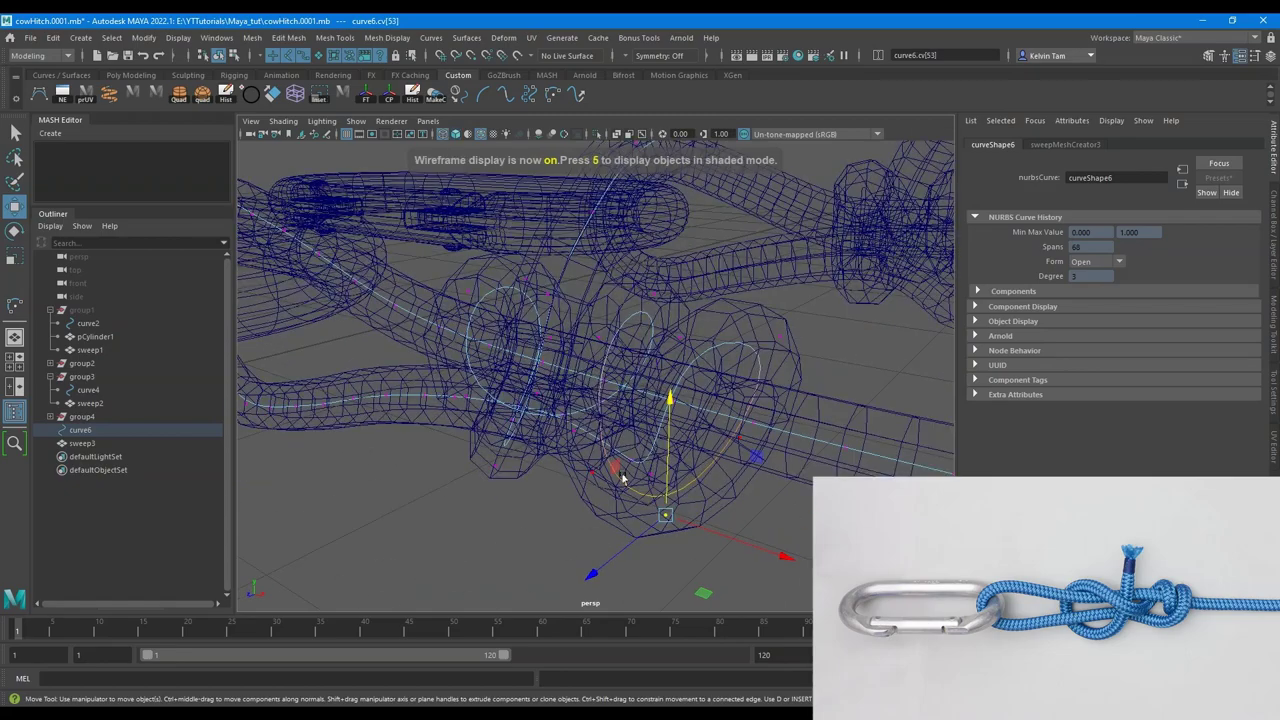
key("Right")
mouse_move(612, 492)
left_mouse_down("alt")
mouse_move(443, 443)
mouse_move(380, 323)
mouse_move(566, 380)
mouse_move(606, 420)
mouse_move(614, 354)
mouse_move(641, 428)
left_mouse_up("alt")
key("5")
key("4")
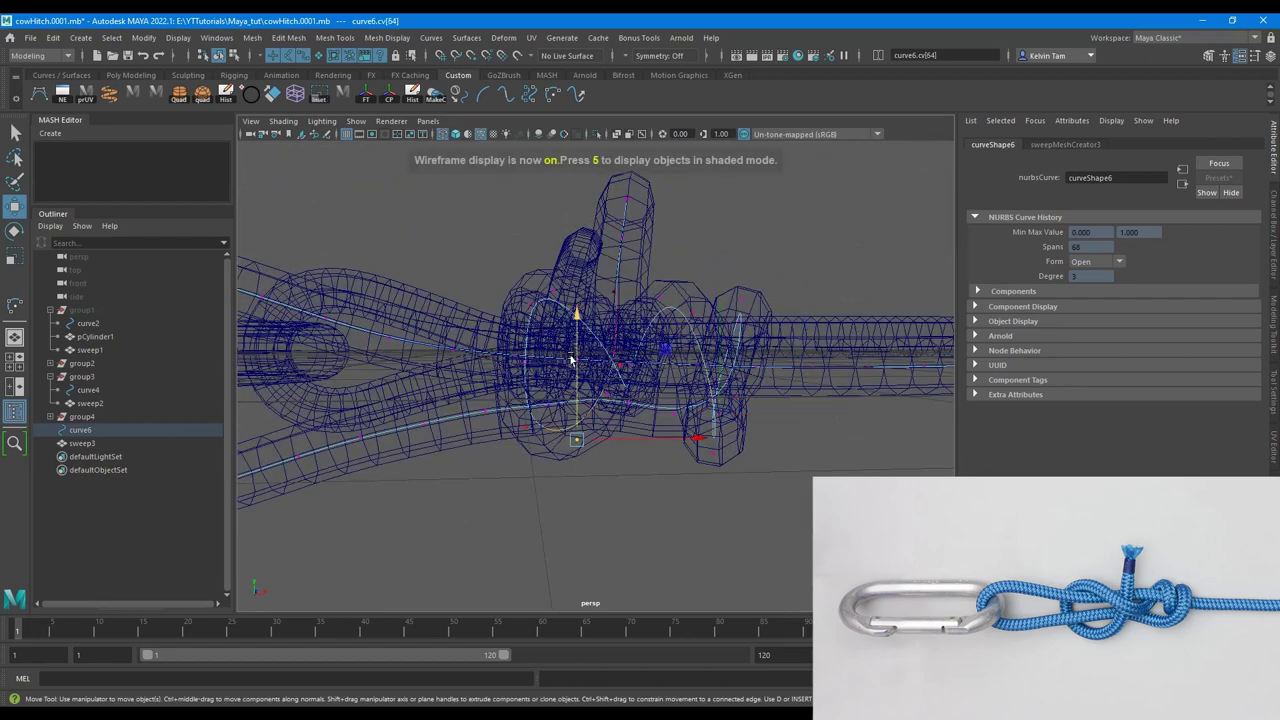
left_click_drag(578, 337, 620, 430)
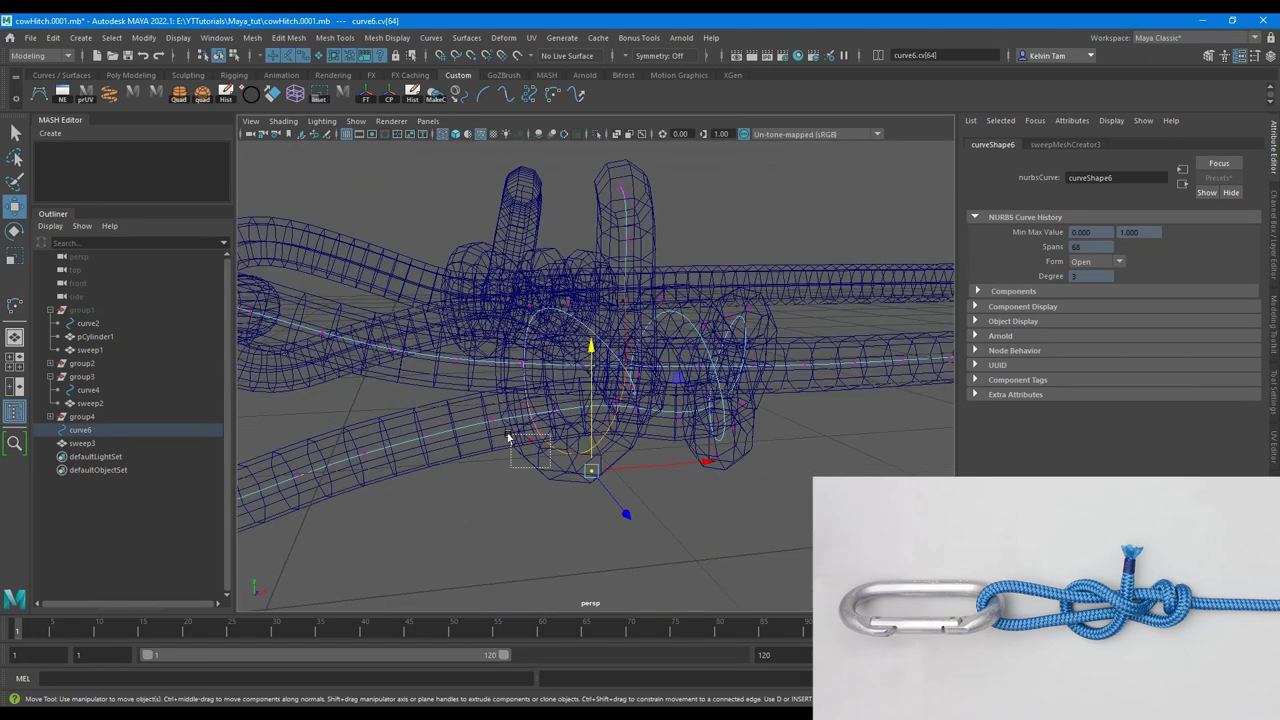
- Lower the control vertices beneath the first coil to clear the lower strand, then deselect the curve in shaded display
left_click_drag(509, 440, 545, 465)
left_click_drag(527, 333, 527, 352)
mouse_move(622, 450)
left_mouse_down("alt")
mouse_move(591, 406)
mouse_move(648, 440)
mouse_move(669, 420)
mouse_move(662, 410)
left_mouse_up("alt")
key("5")
key("4")
left_click_drag(601, 386, 598, 435)
mouse_move(601, 319)
left_mouse_down()
mouse_move(601, 333)
mouse_move(710, 386)
mouse_move(664, 308)
left_mouse_up()
key("5")
left_click(664, 308)
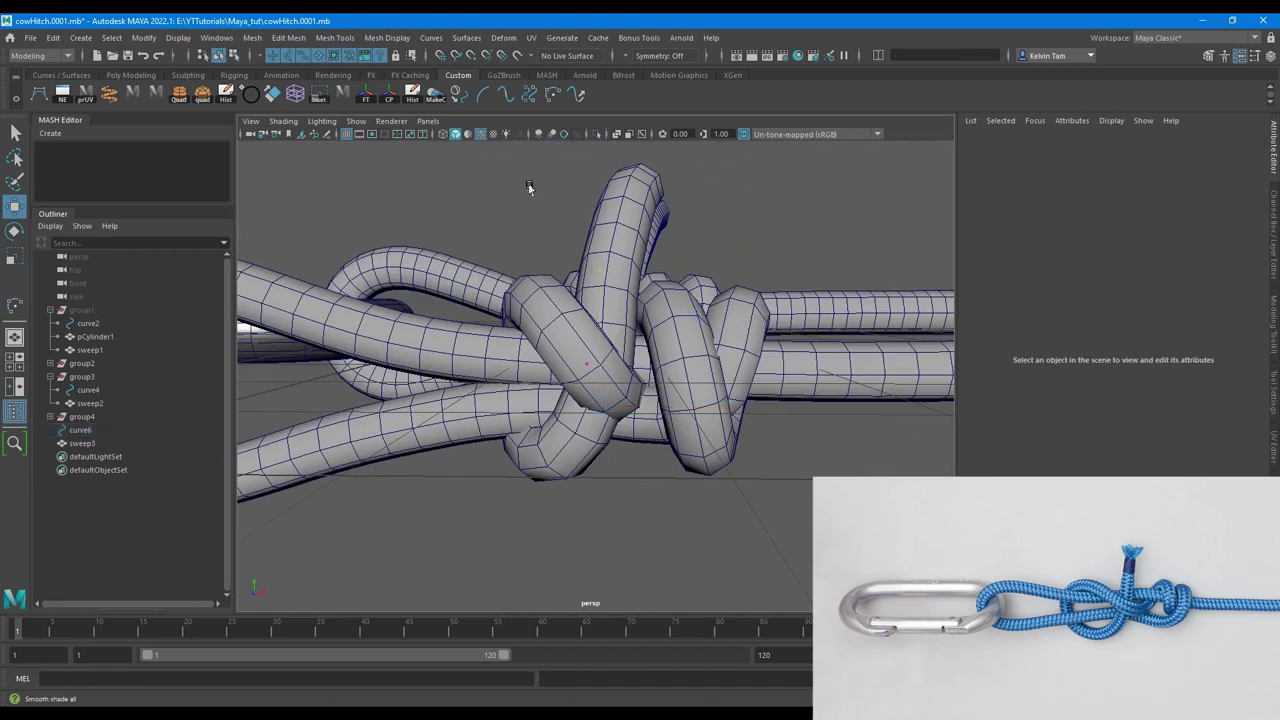
- Select the new rope mesh sweep3 and set its interpolation steps to 172
left_click(618, 222)
left_click_drag(1185, 468, 1196, 467)
right_click_drag(740, 430, 603, 417, "alt")
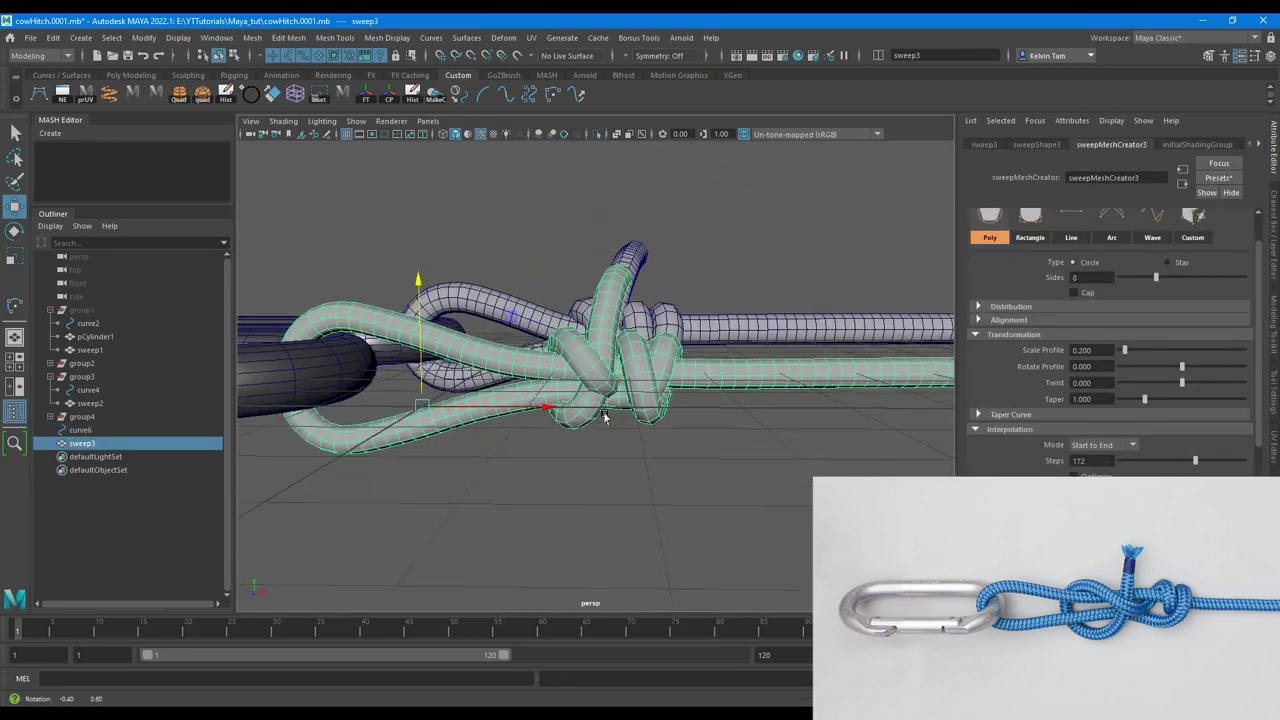
left_click_drag(603, 417, 648, 411, "alt")
right_click_drag(652, 406, 803, 446, "alt")
left_click_drag(742, 420, 694, 402, "alt")
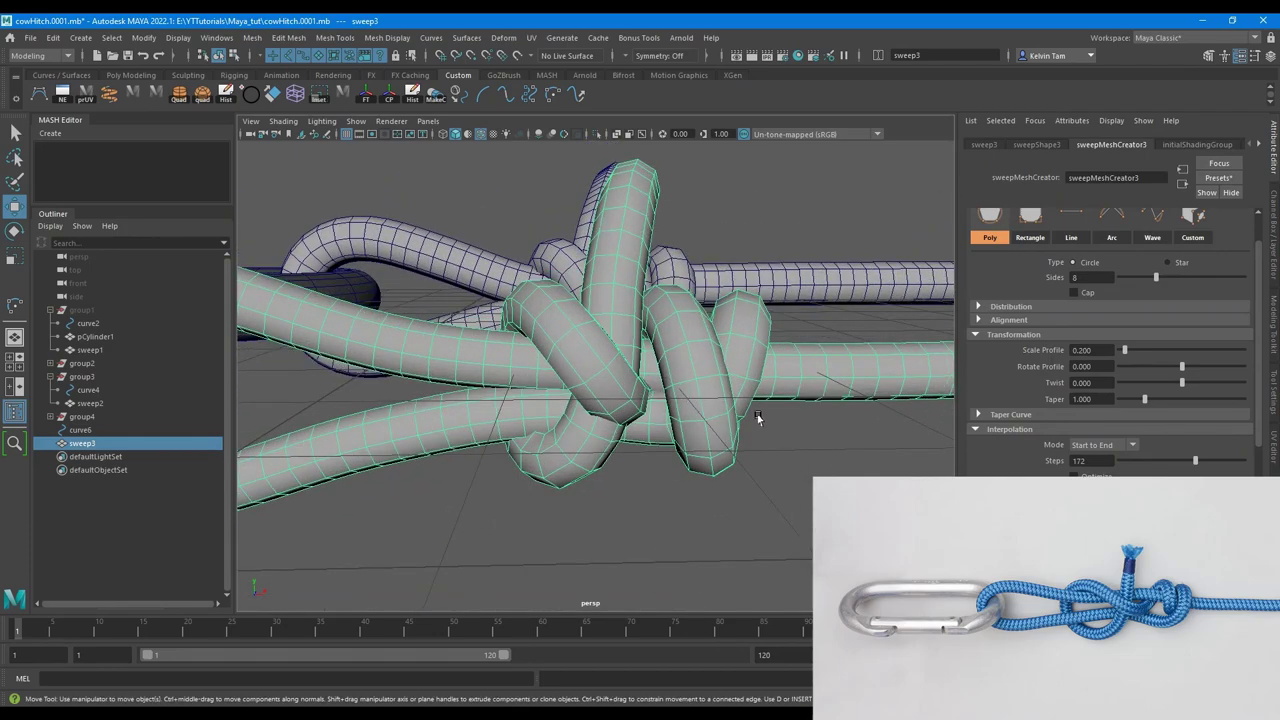
- Turn on X-ray display and show curve6's control vertices inside the rope
key("alt+x")
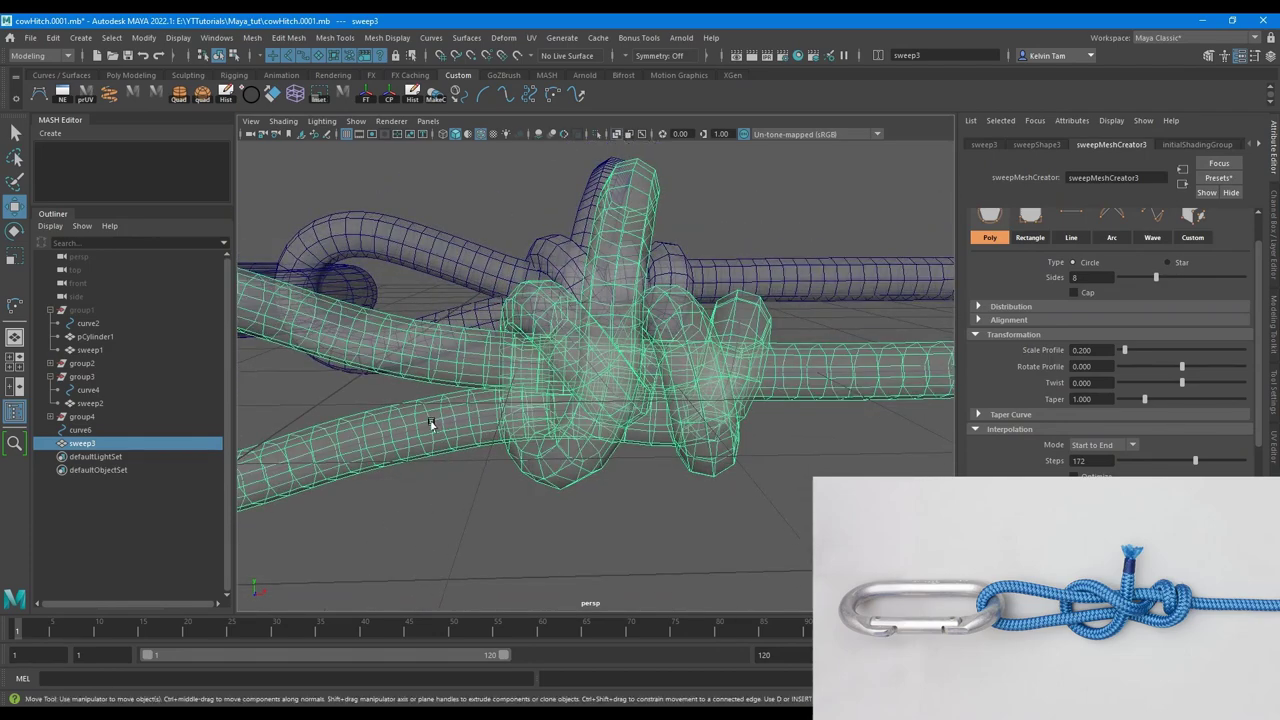
left_click_drag(431, 422, 474, 436)
left_click(477, 437, "shift")
right_click_drag(707, 487, 610, 502)
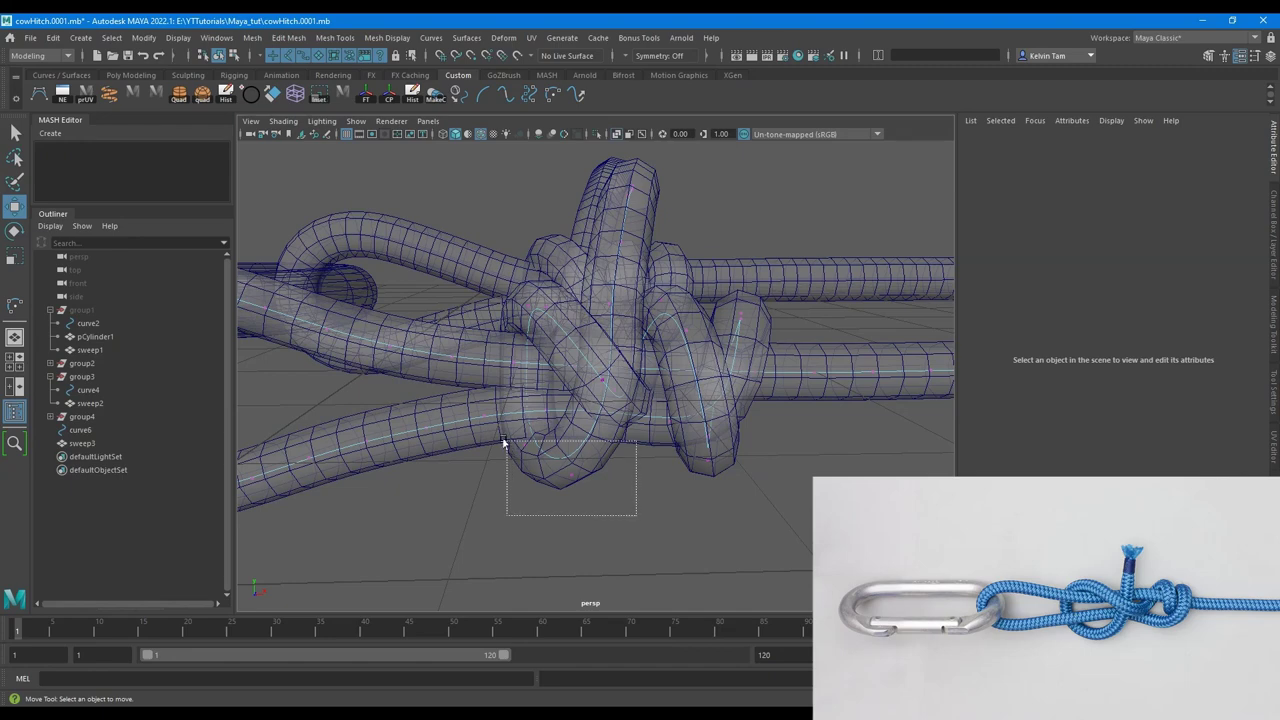
- Select the control vertices under the first coil and lower them slightly in Y with soft selection
left_click_drag(504, 441, 561, 414)
left_click(550, 414, "shift")
key("b")
left_click_drag(546, 316, 546, 324)
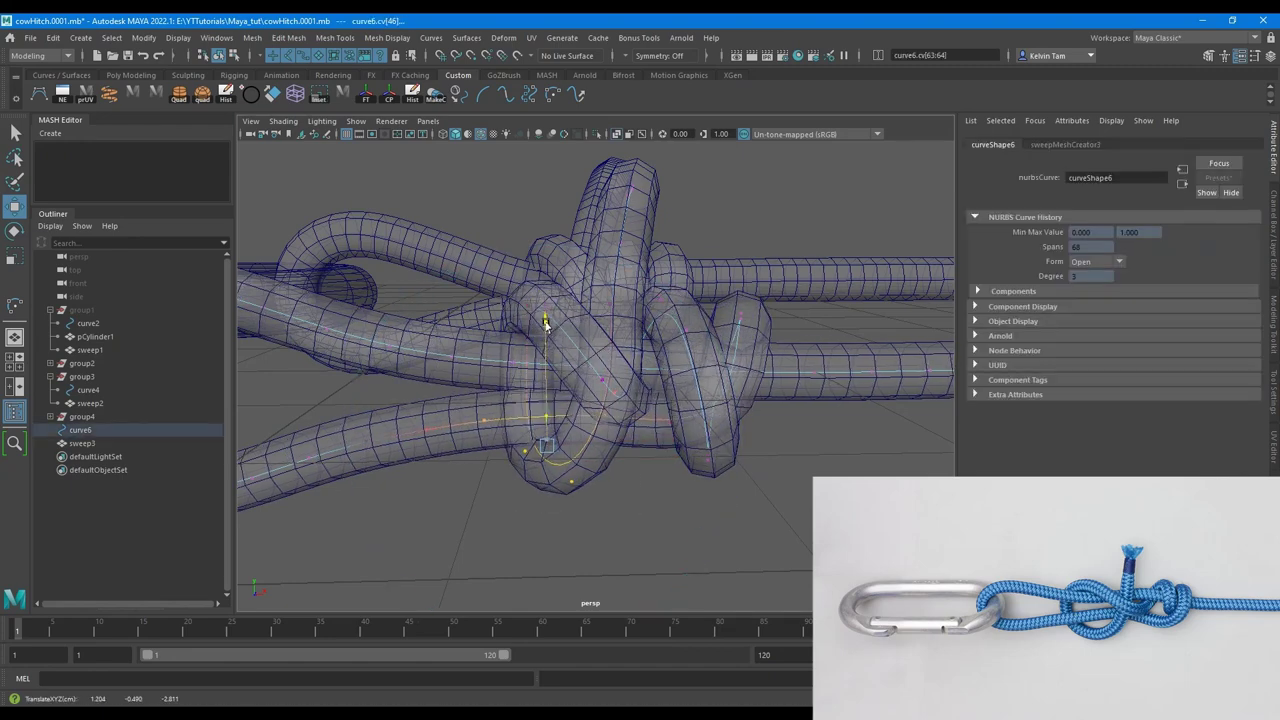
mouse_move(637, 355)
left_mouse_down("alt")
mouse_move(671, 386)
mouse_move(722, 390)
mouse_move(645, 349)
left_mouse_up("alt")
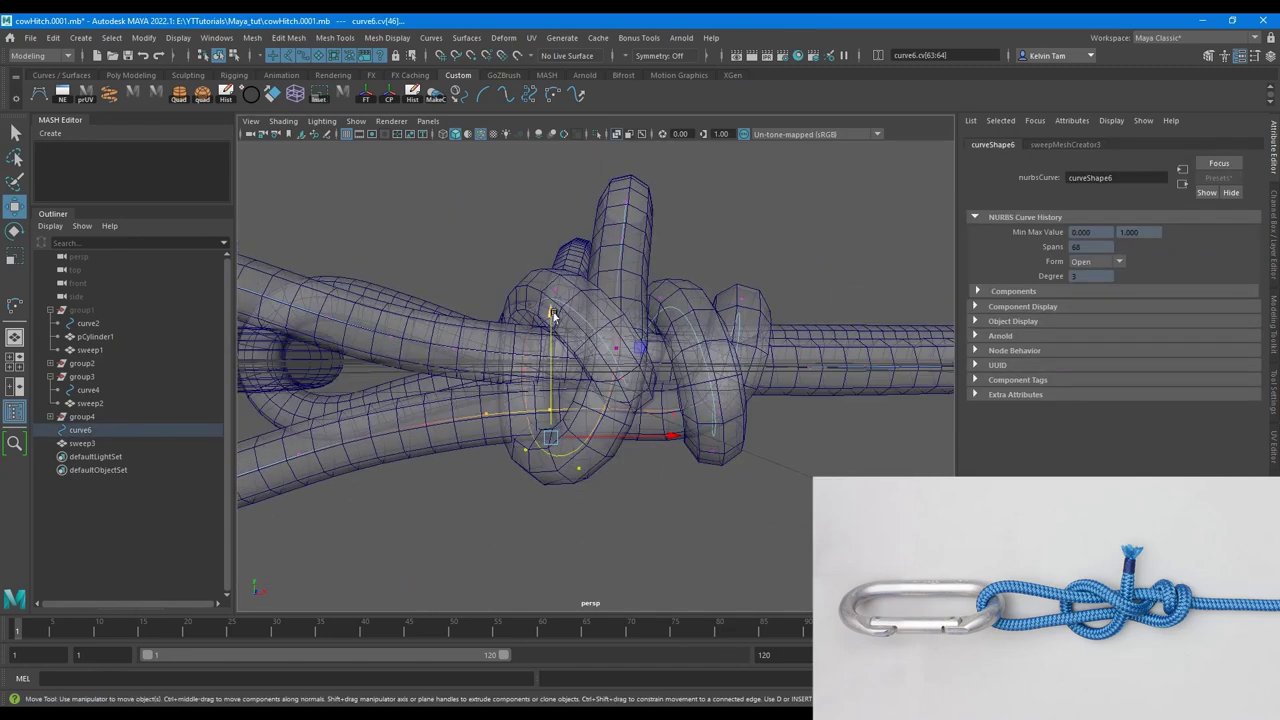
left_click_drag(553, 316, 553, 320)
left_click_drag(808, 474, 755, 480, "alt")
left_click_drag(702, 347, 702, 357)
- Nudge control vertex 56 at the top of the middle coil up in Y and back along X
left_click_drag(631, 290, 671, 315)
left_click_drag(658, 243, 659, 239)
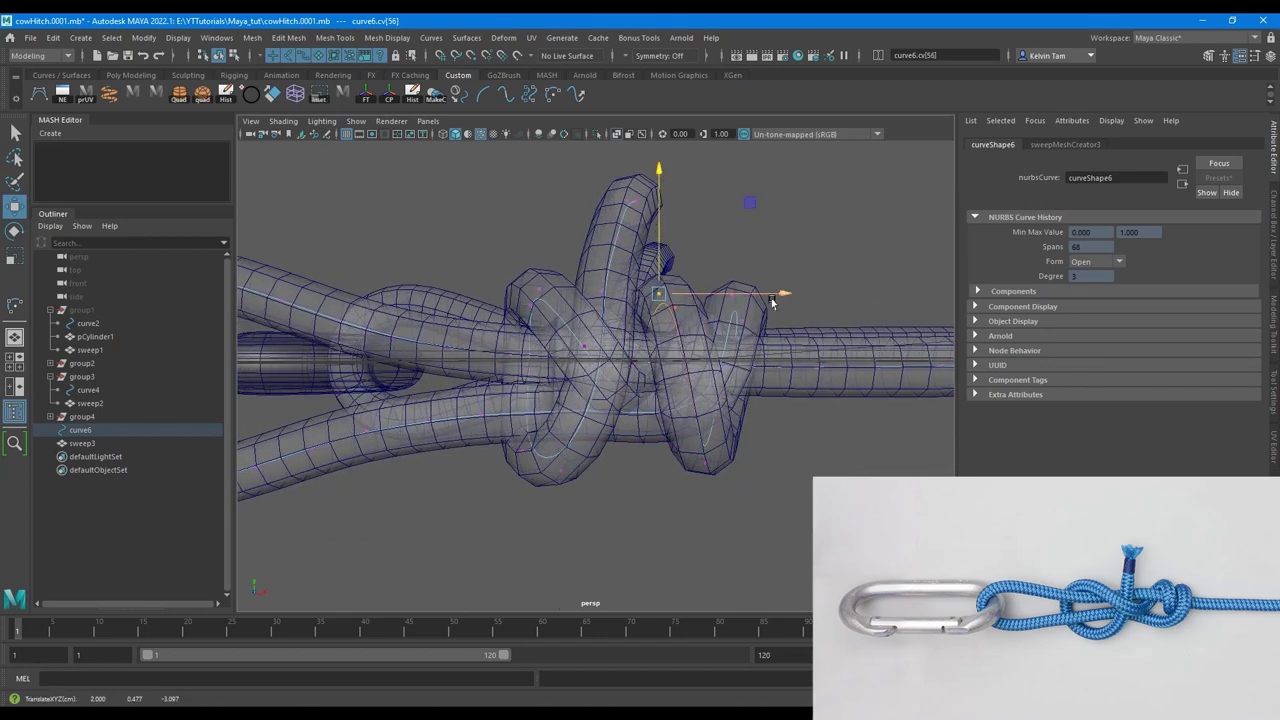
left_click_drag(772, 302, 767, 298)
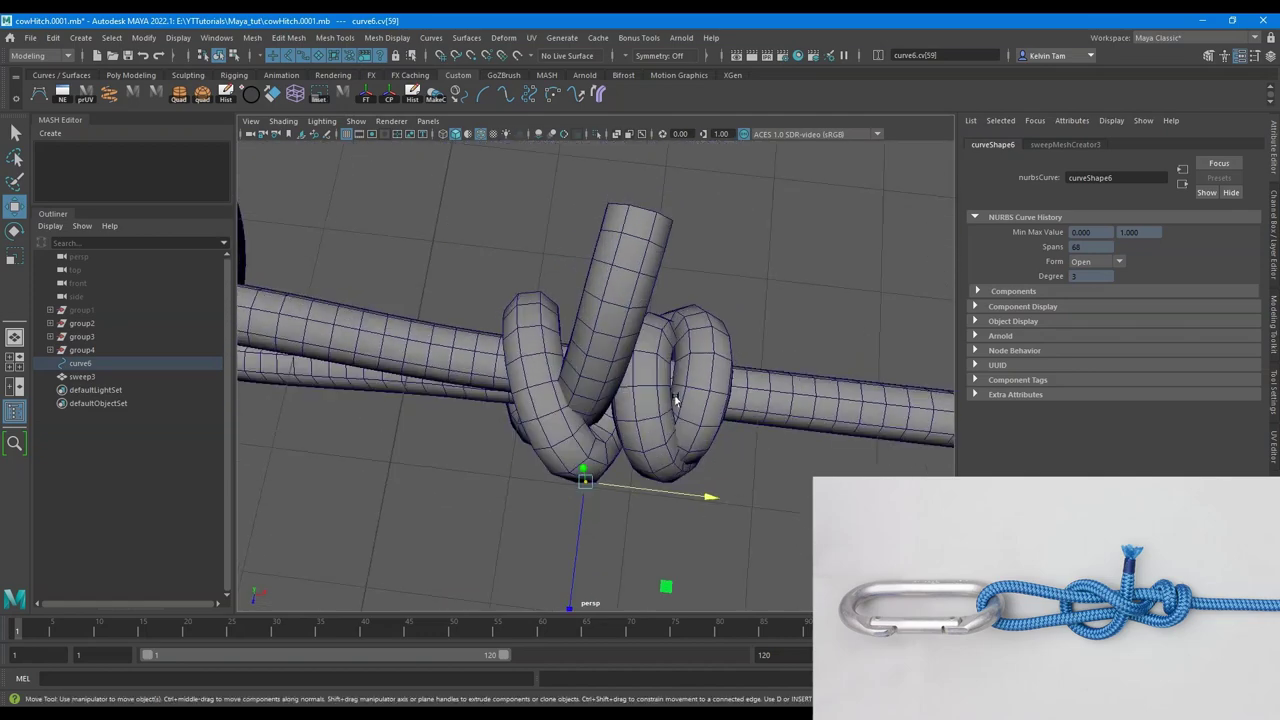
- Shift the control vertices at the top of the middle and last coils along X to space the coils
key("4")
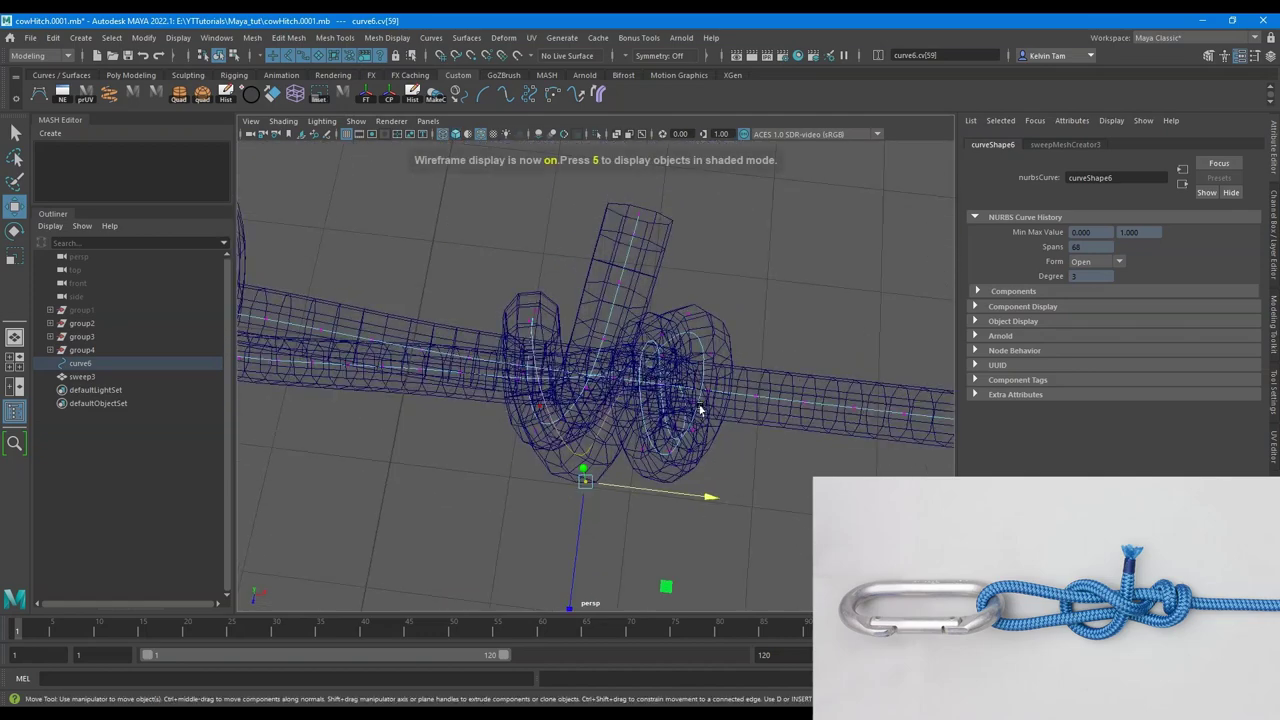
left_click_drag(699, 404, 618, 307, "alt")
key("b")
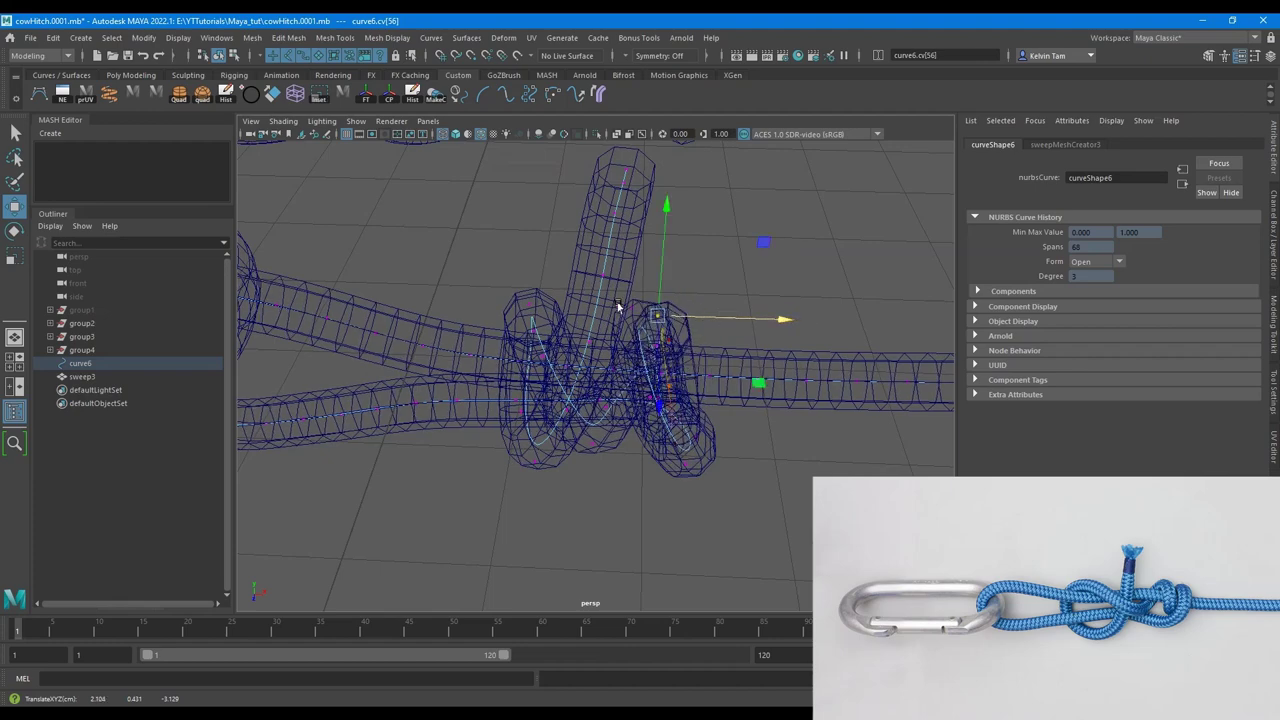
left_click(630, 311)
left_click_drag(702, 312, 793, 323)
key("5")
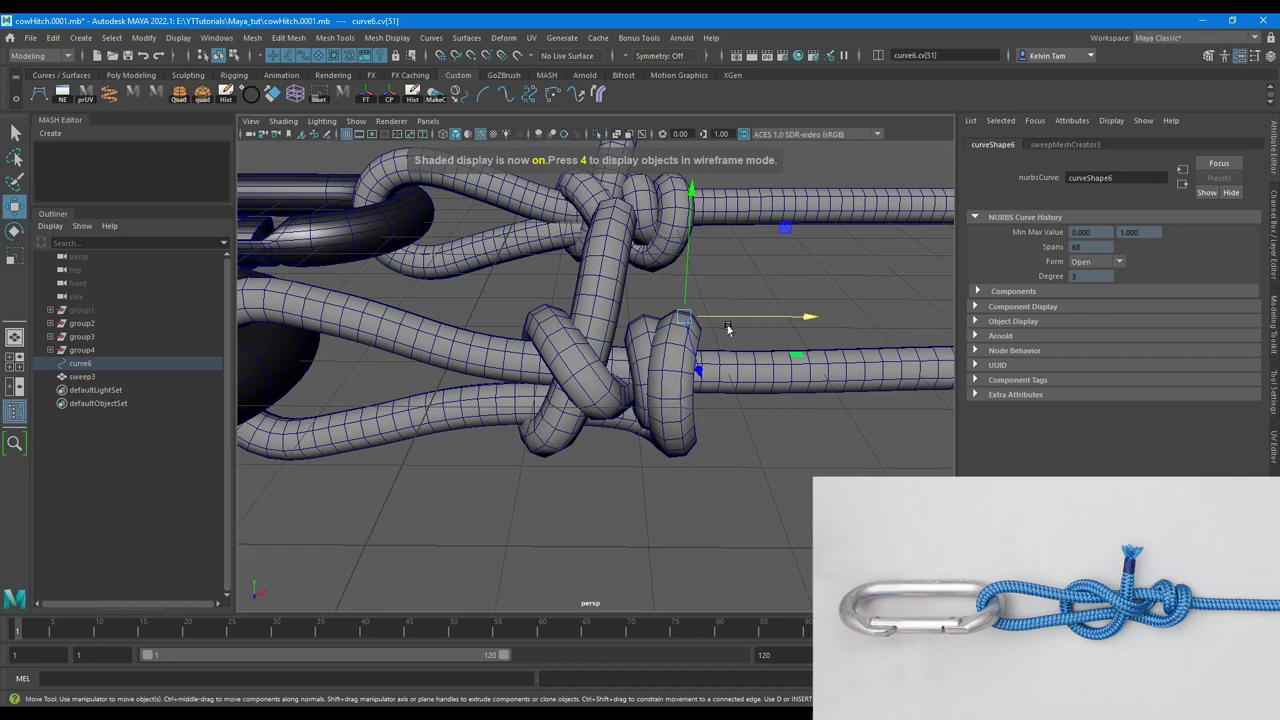
- Rotate the last coil about control vertex 51 with soft selection so it tilts away from the middle coil
key("d")
key("e")
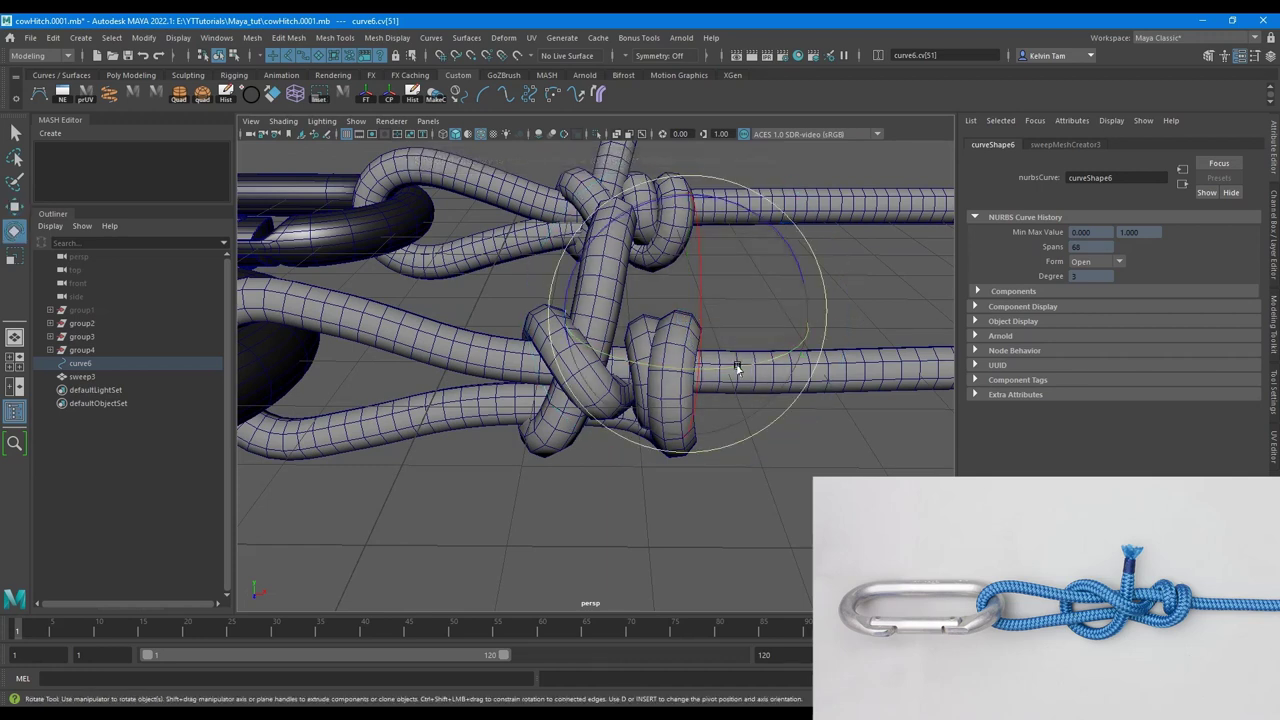
left_click_drag(737, 369, 755, 322)
key("w")
left_click_drag(686, 432, 684, 432, "alt")
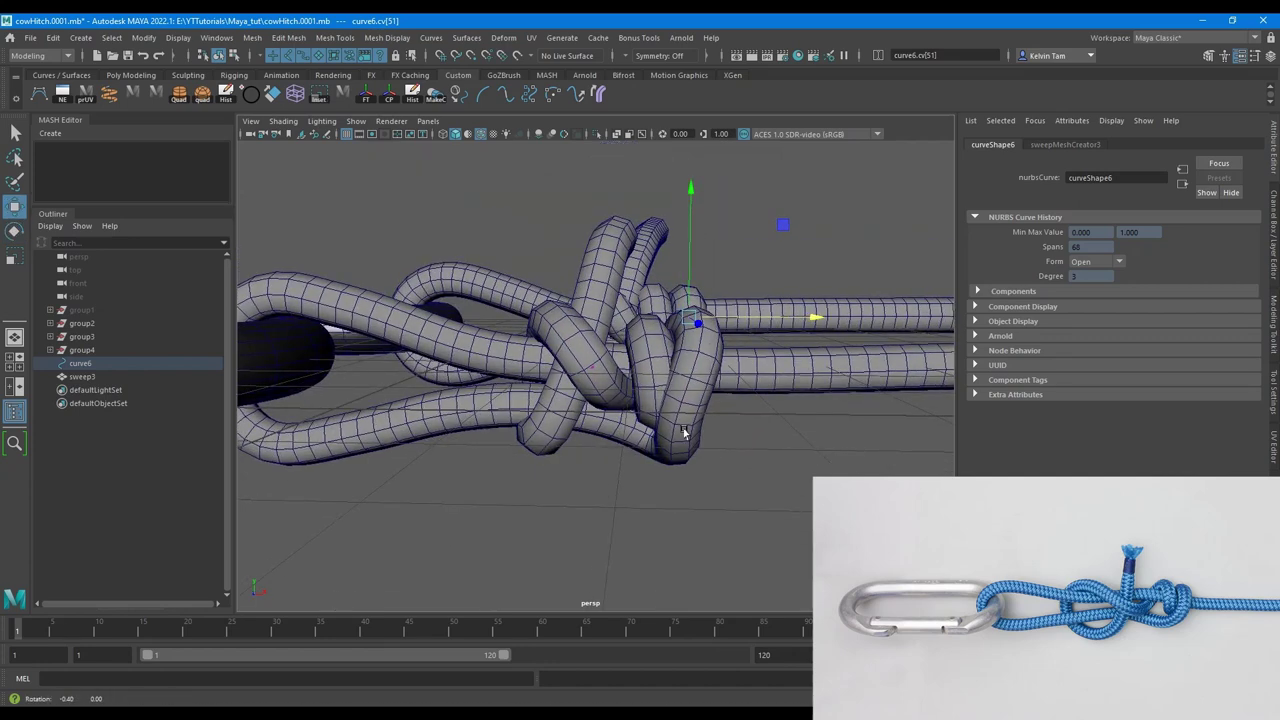
- Select control vertex 47 beneath the middle coil and move it along X
key("4")
left_click(657, 441)
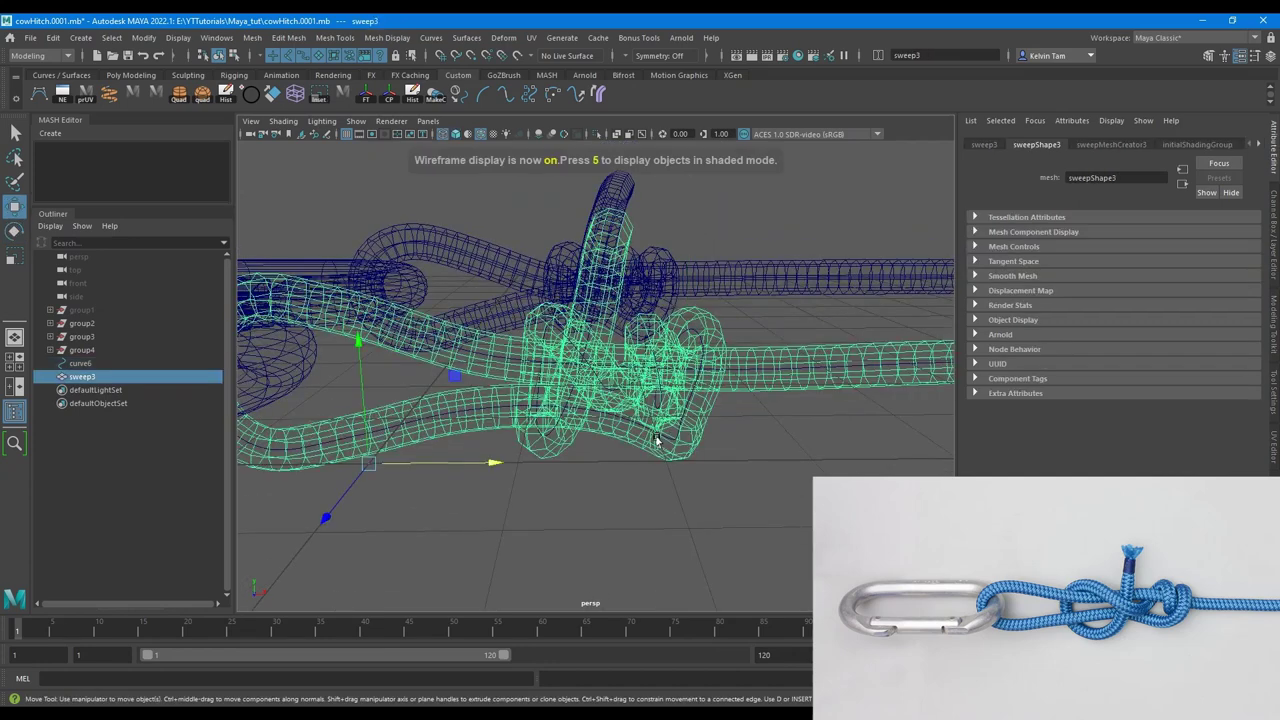
left_click(657, 425)
key("5")
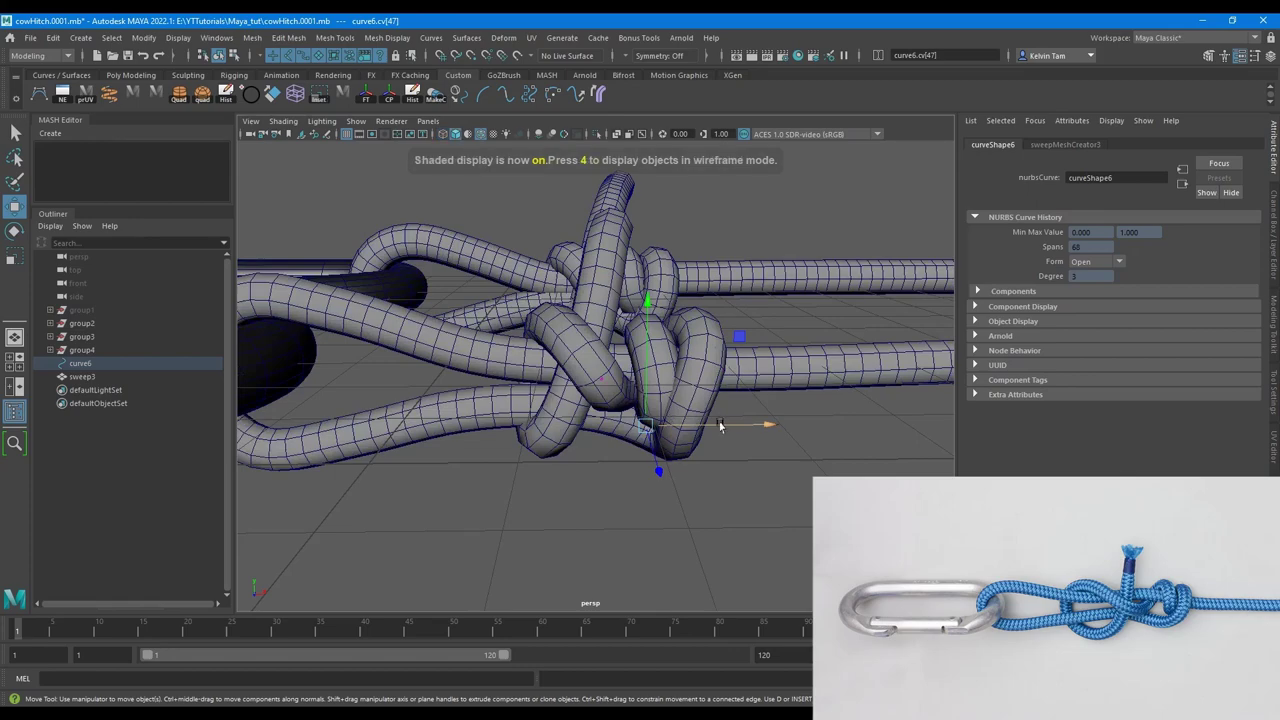
left_click_drag(719, 425, 626, 427)
- Move control vertex 49 at the bottom of the last coil along X to round the bend
key("4")
key("b")
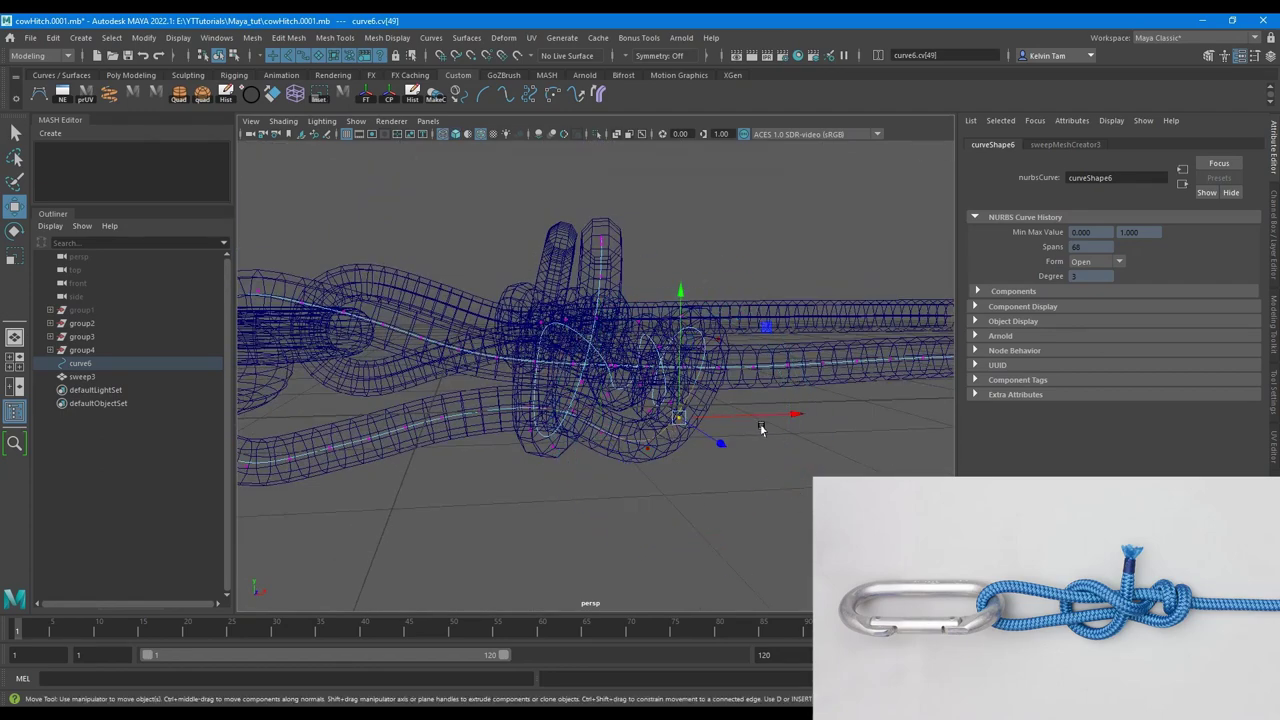
left_click_drag(768, 420, 721, 411)
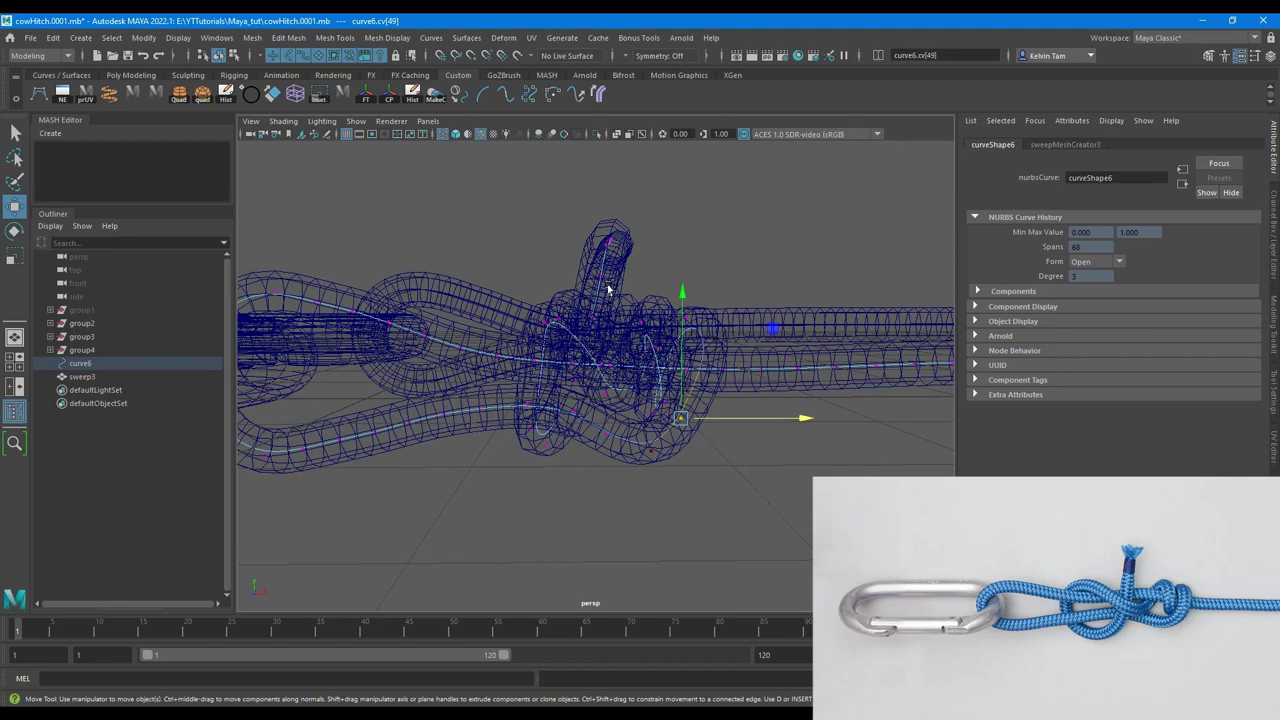
key("5")
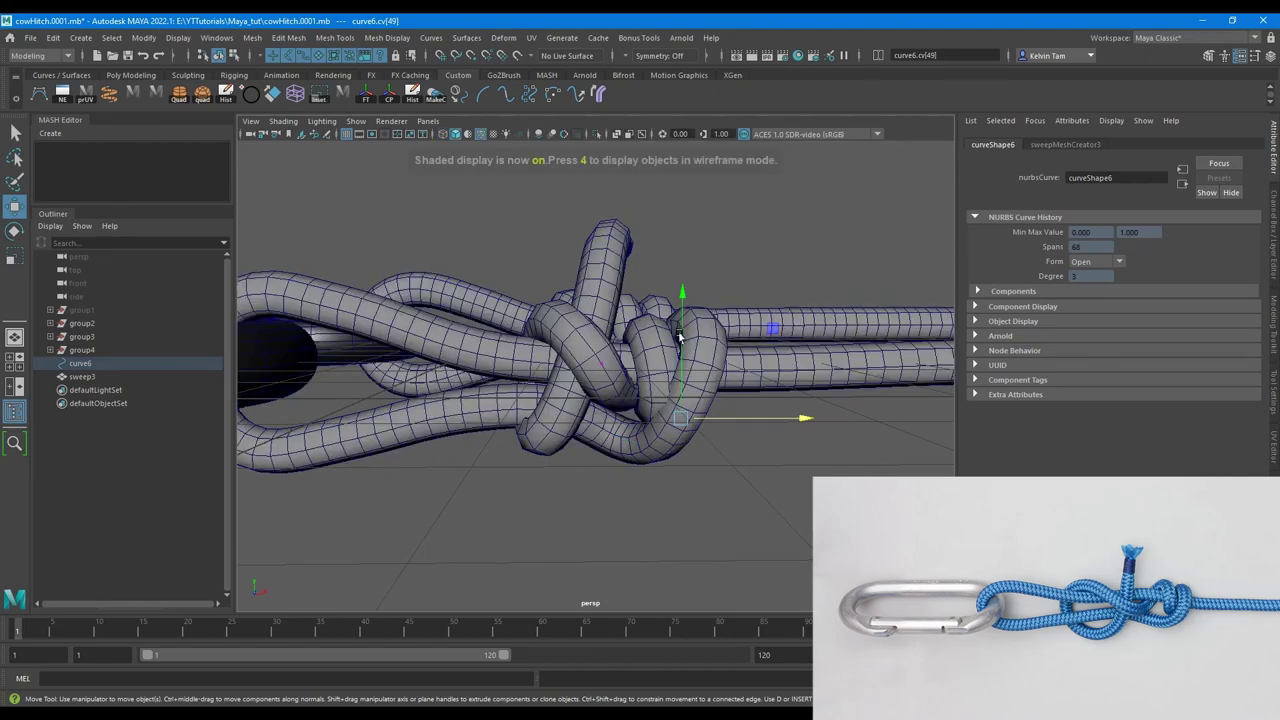
left_click_drag(772, 421, 788, 420)
left_click_drag(742, 384, 790, 347, "alt")
- Adjust control vertex 50 on the outer side of the last coil along X and inspect the result in shaded display
key("4")
left_click(714, 364)
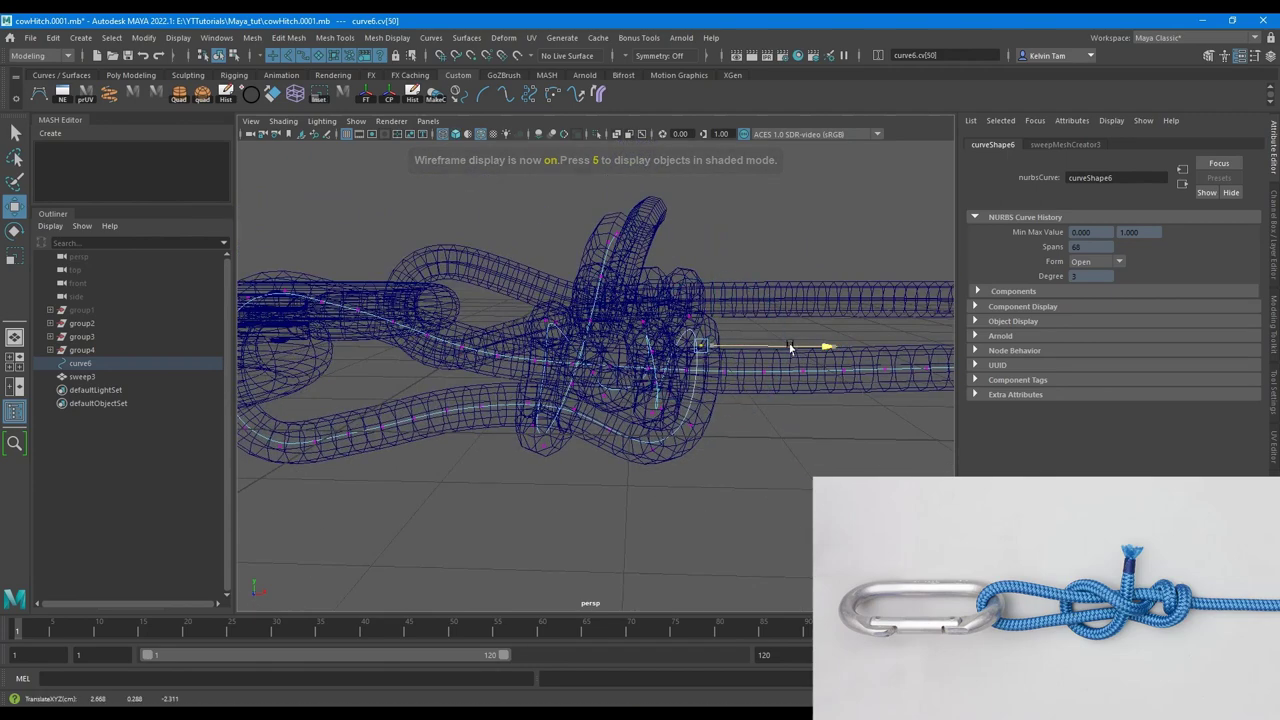
key("5")
mouse_move(686, 449)
left_mouse_down("alt")
mouse_move(697, 385)
mouse_move(676, 318)
left_mouse_up("alt")
- Move control vertex 47 along Z and compare the shaded knot with the finished rope behind it
key("4")
mouse_move(646, 381)
left_mouse_down("alt")
mouse_move(619, 378)
mouse_move(751, 420)
mouse_move(840, 425)
left_mouse_up("alt")
left_click(613, 367)
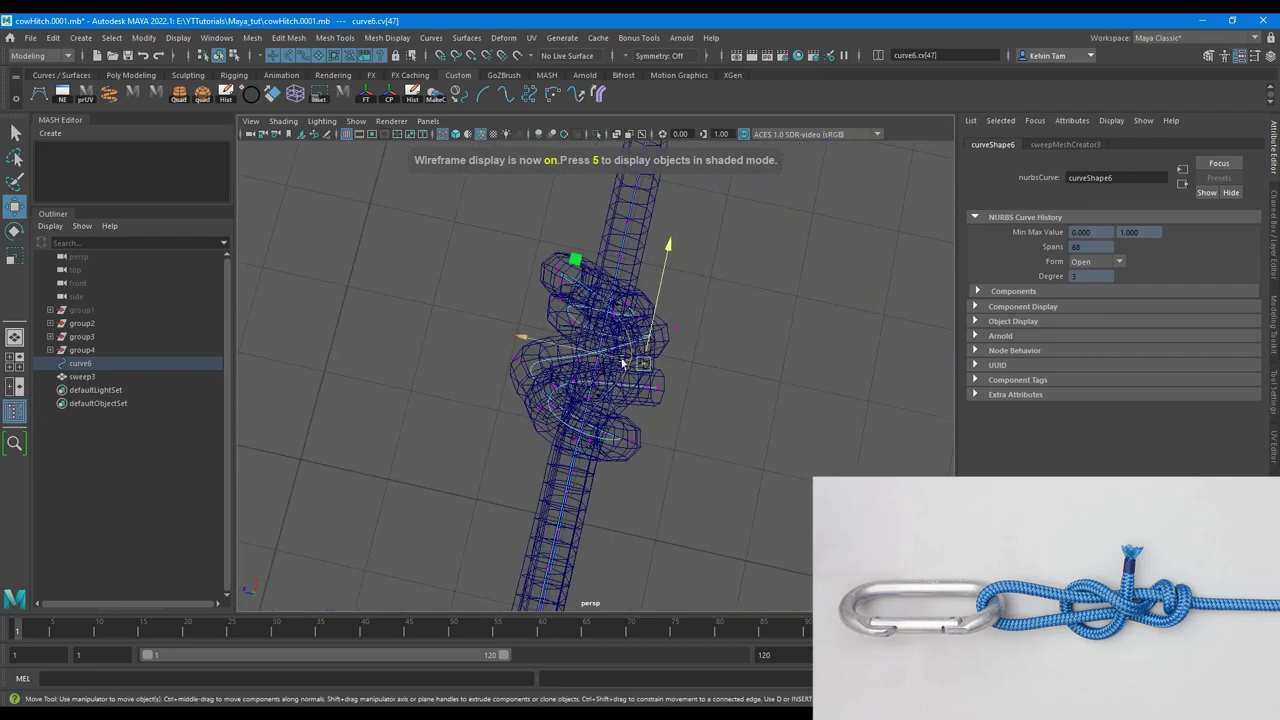
mouse_move(619, 361)
left_mouse_down()
mouse_move(586, 354)
mouse_move(536, 392)
mouse_move(516, 378)
mouse_move(506, 393)
mouse_move(550, 405)
left_mouse_up()
key("5")
scroll(751, 500, "down", 4)
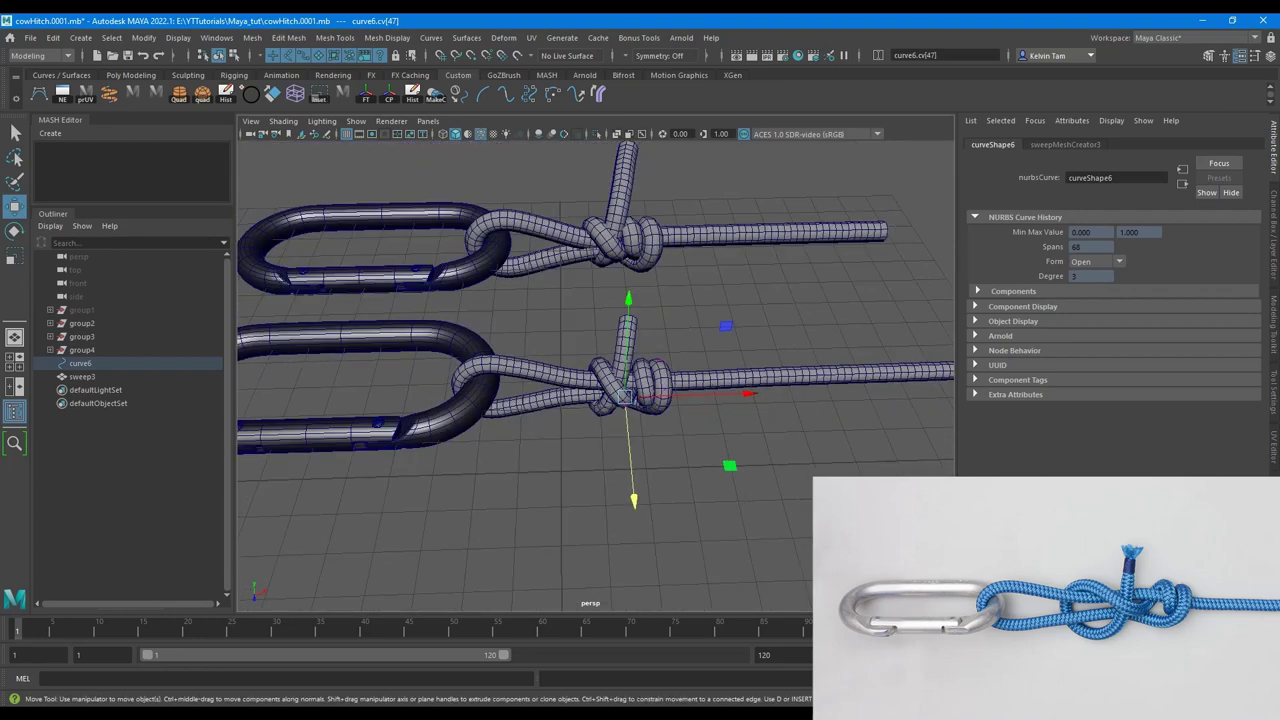